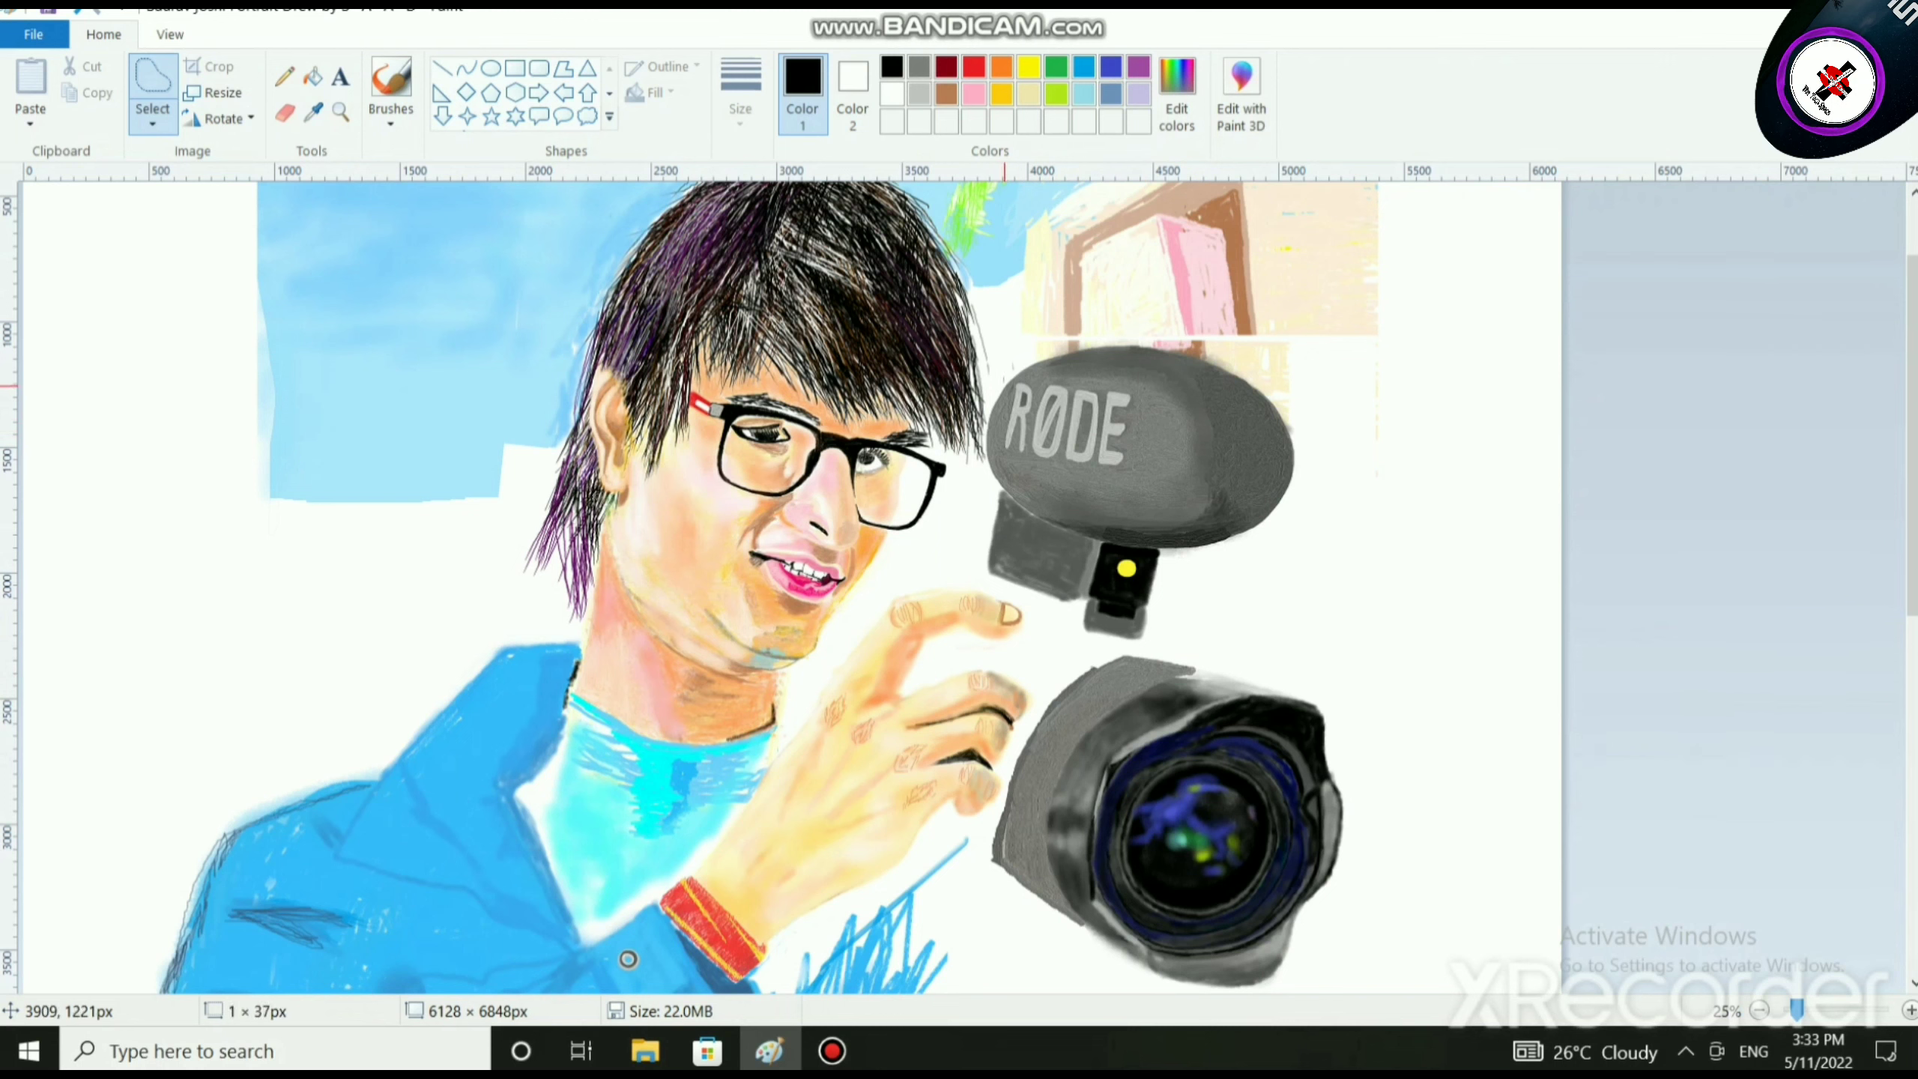
Try to select the RØDE microphone with a free-form outline and move it up and right, away from the face.
click(1004, 380)
mouse_move(1001, 381)
mouse_down()
mouse_move(978, 571)
mouse_move(1083, 636)
mouse_move(1165, 639)
mouse_move(1202, 573)
mouse_move(1278, 532)
mouse_move(1311, 409)
mouse_move(1289, 384)
mouse_move(1198, 343)
mouse_move(1091, 331)
mouse_move(994, 384)
mouse_up()
drag(1152, 465, 1178, 413)
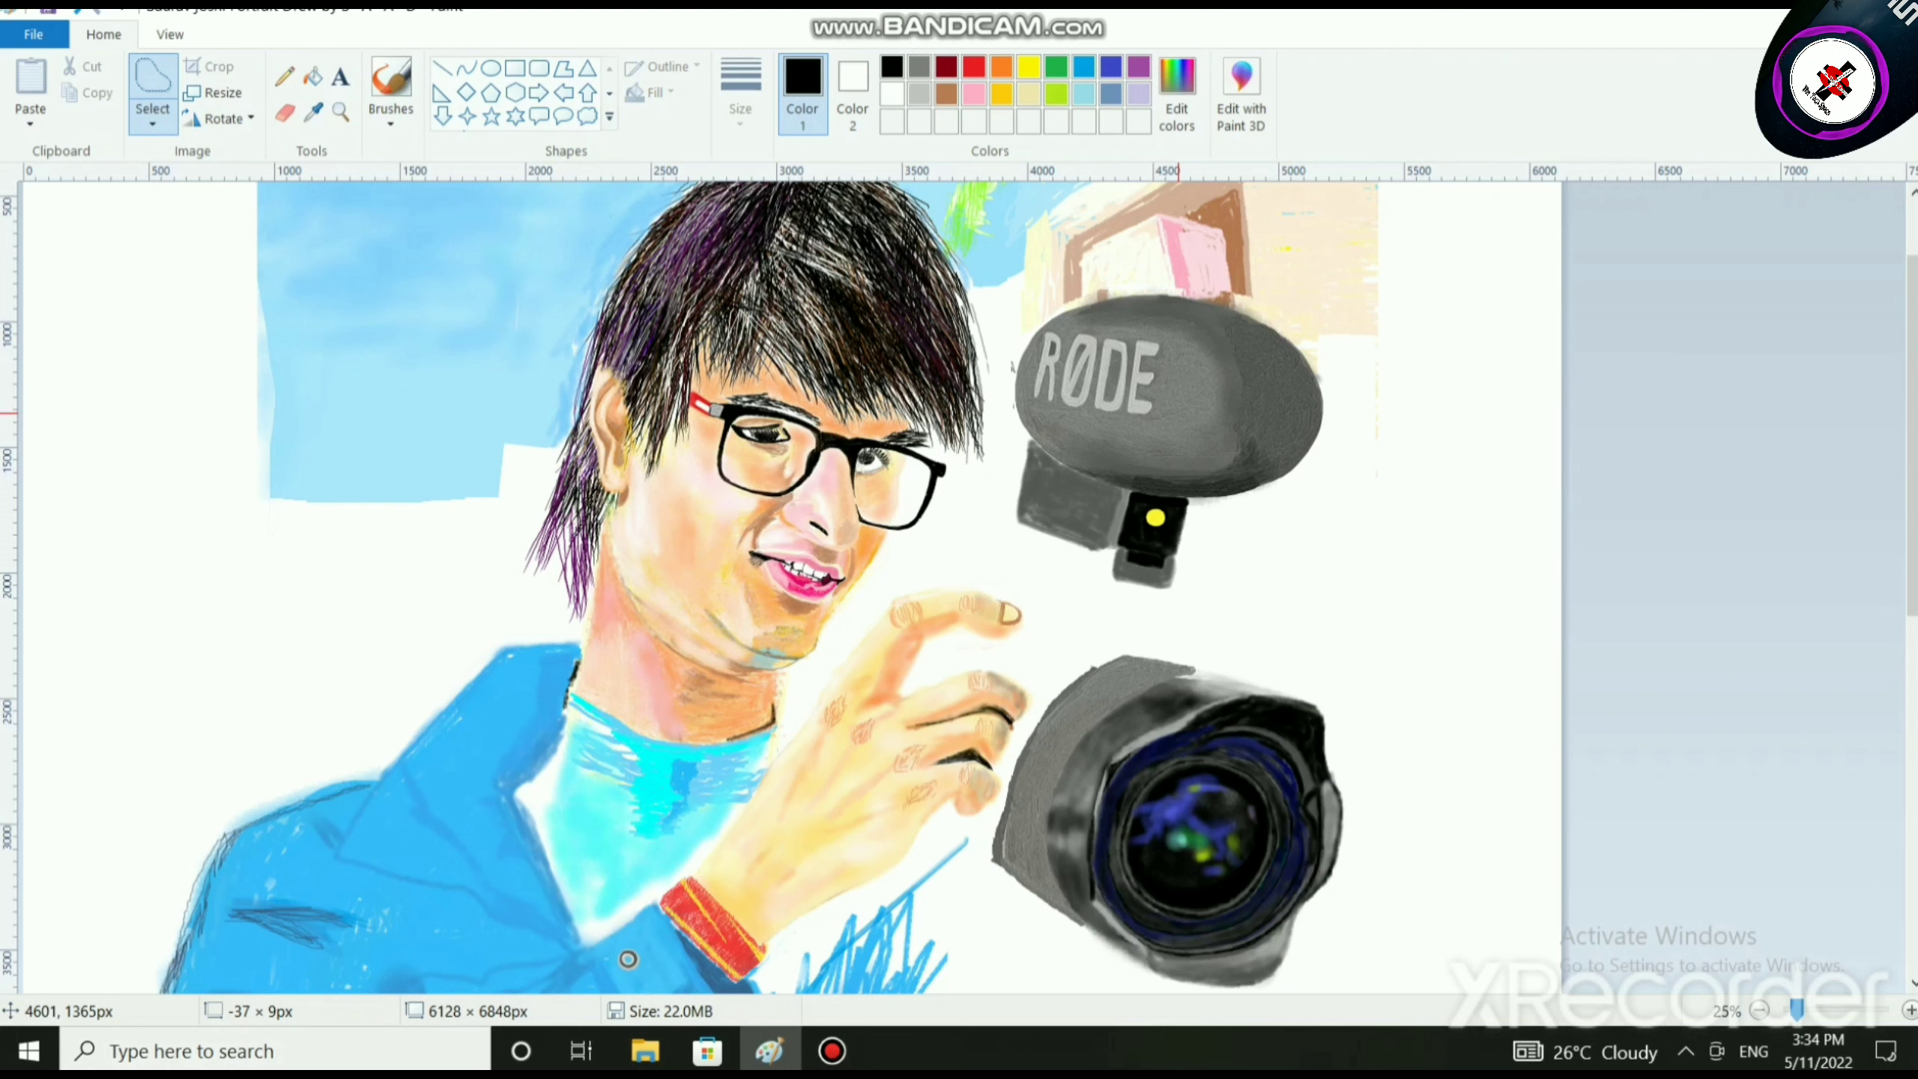
drag(1178, 413, 1177, 422)
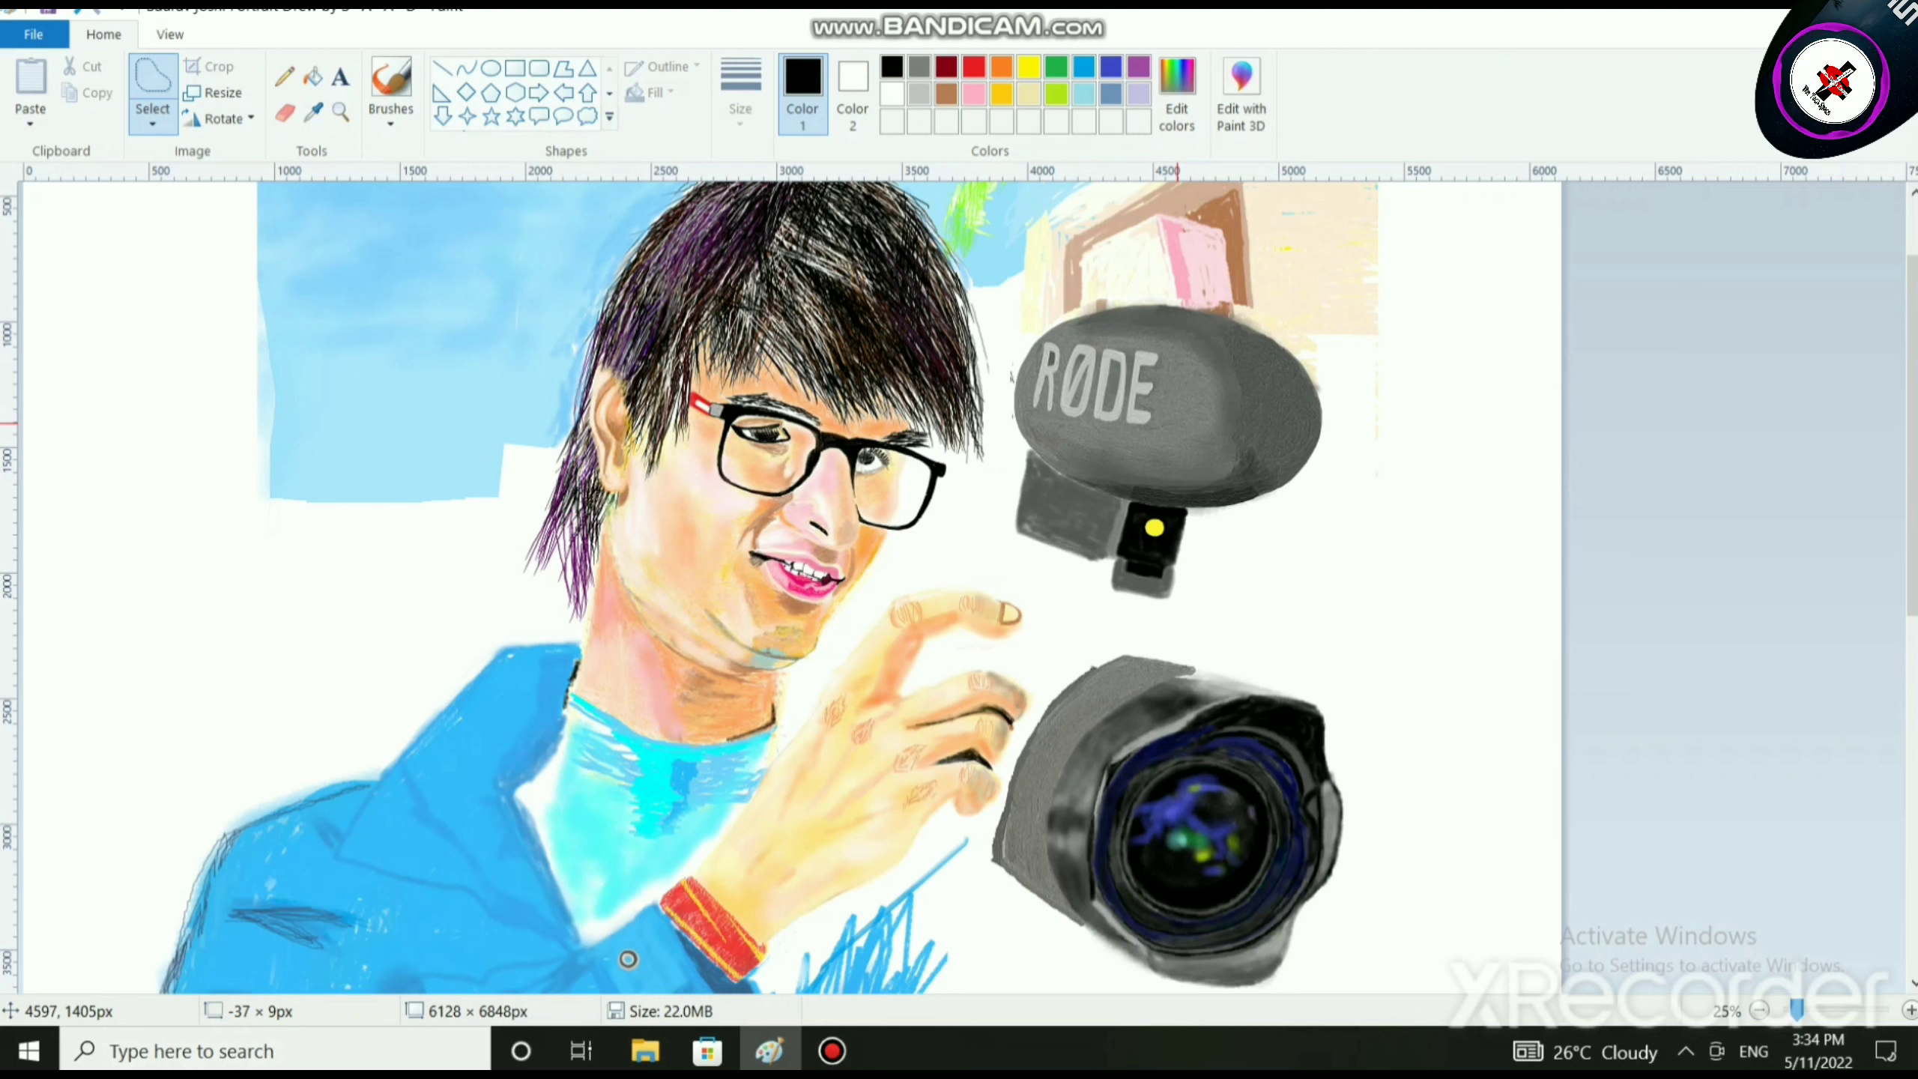
Try to widen the microphone selection to 1416 × 1236 px and adjust its position above the camera lens.
drag(1177, 423, 1227, 457)
drag(1392, 478, 1256, 454)
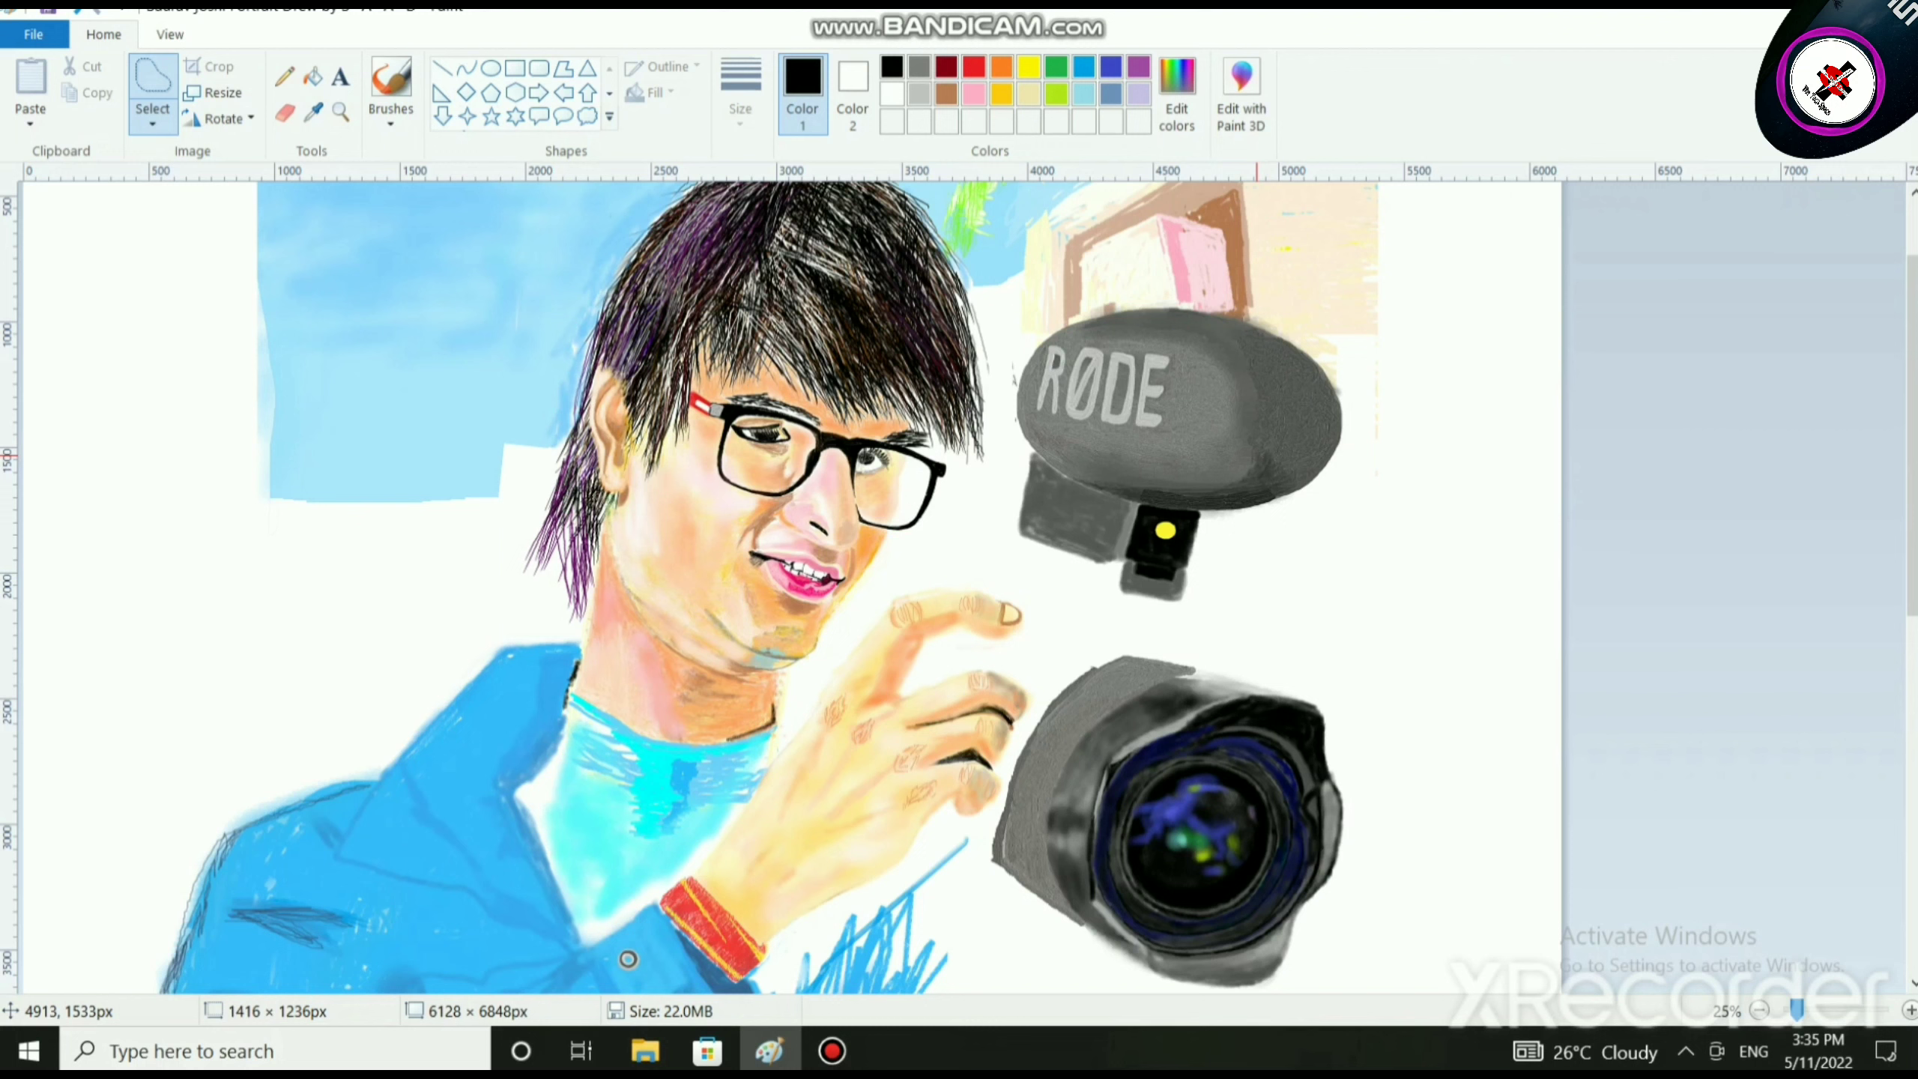
drag(1256, 456, 1261, 445)
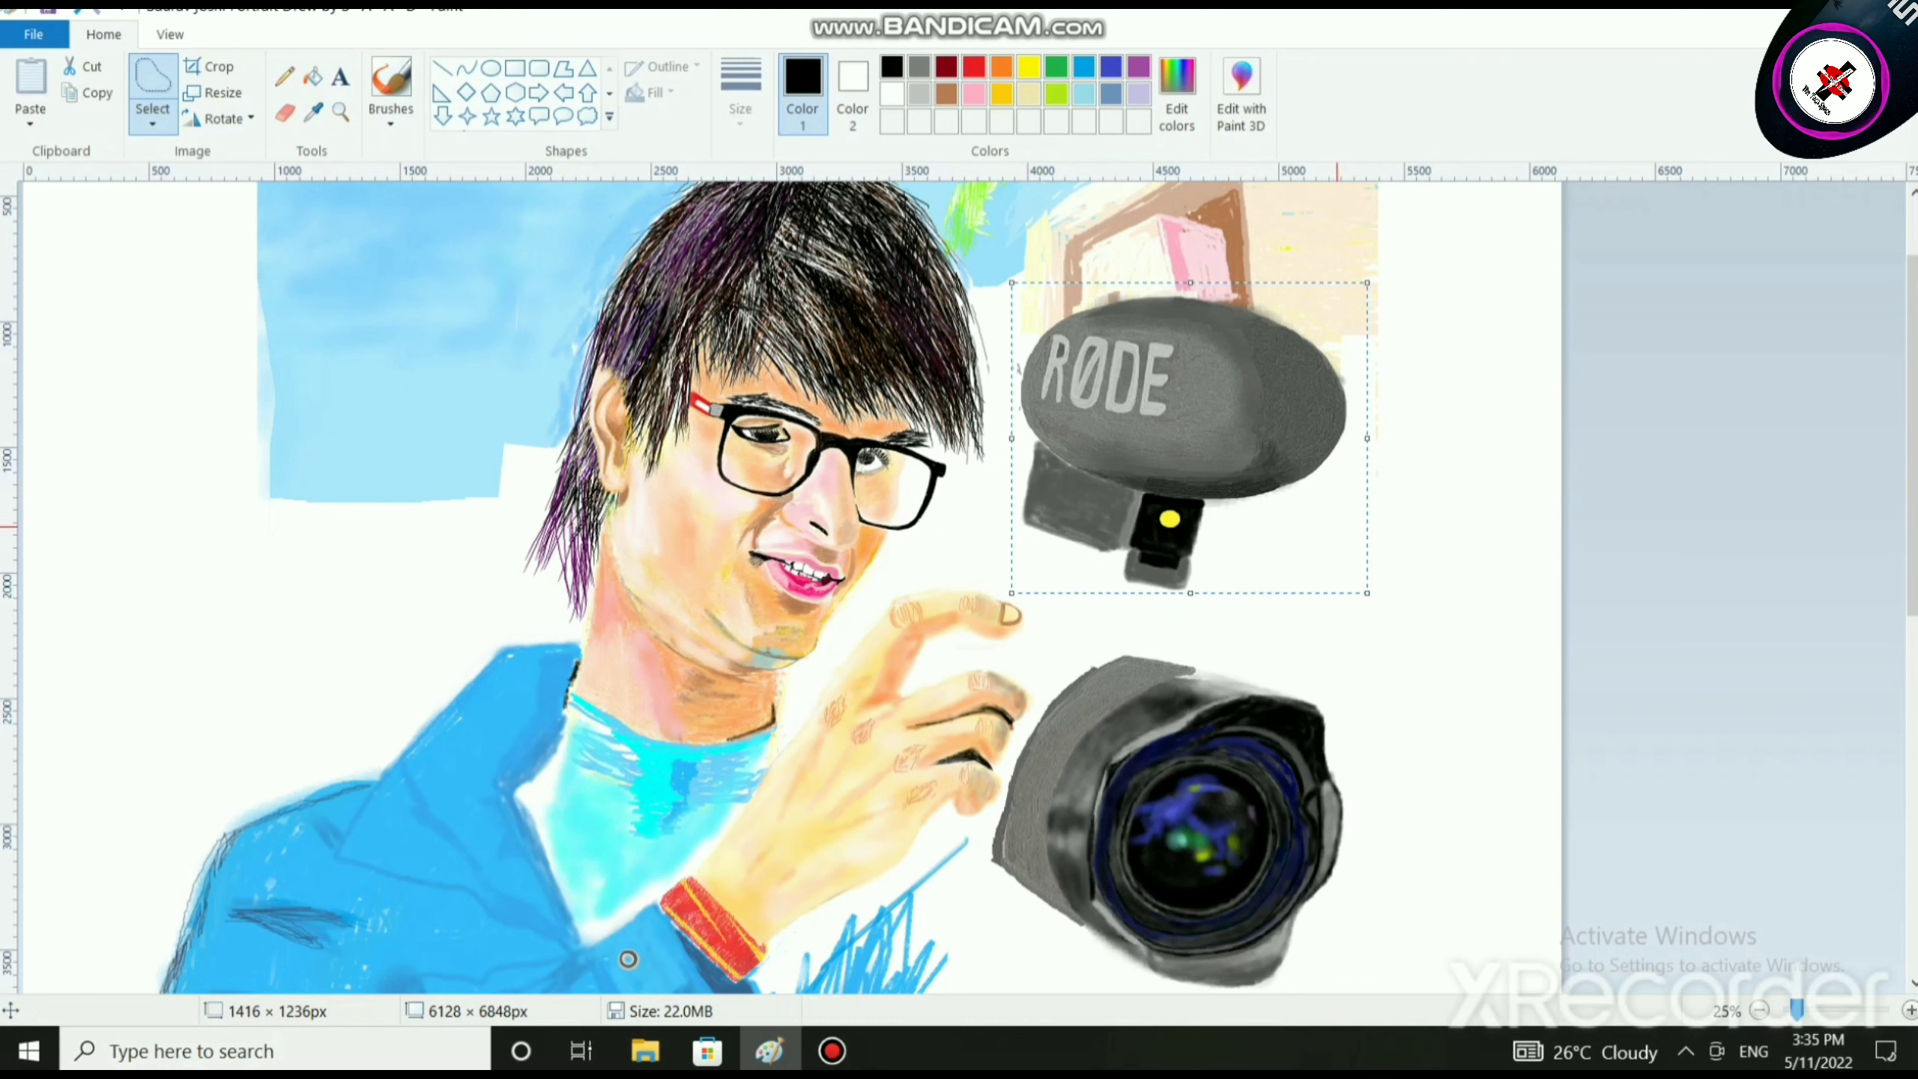
mouse_move(1236, 495)
mouse_down()
mouse_move(1253, 491)
mouse_move(1232, 499)
mouse_up()
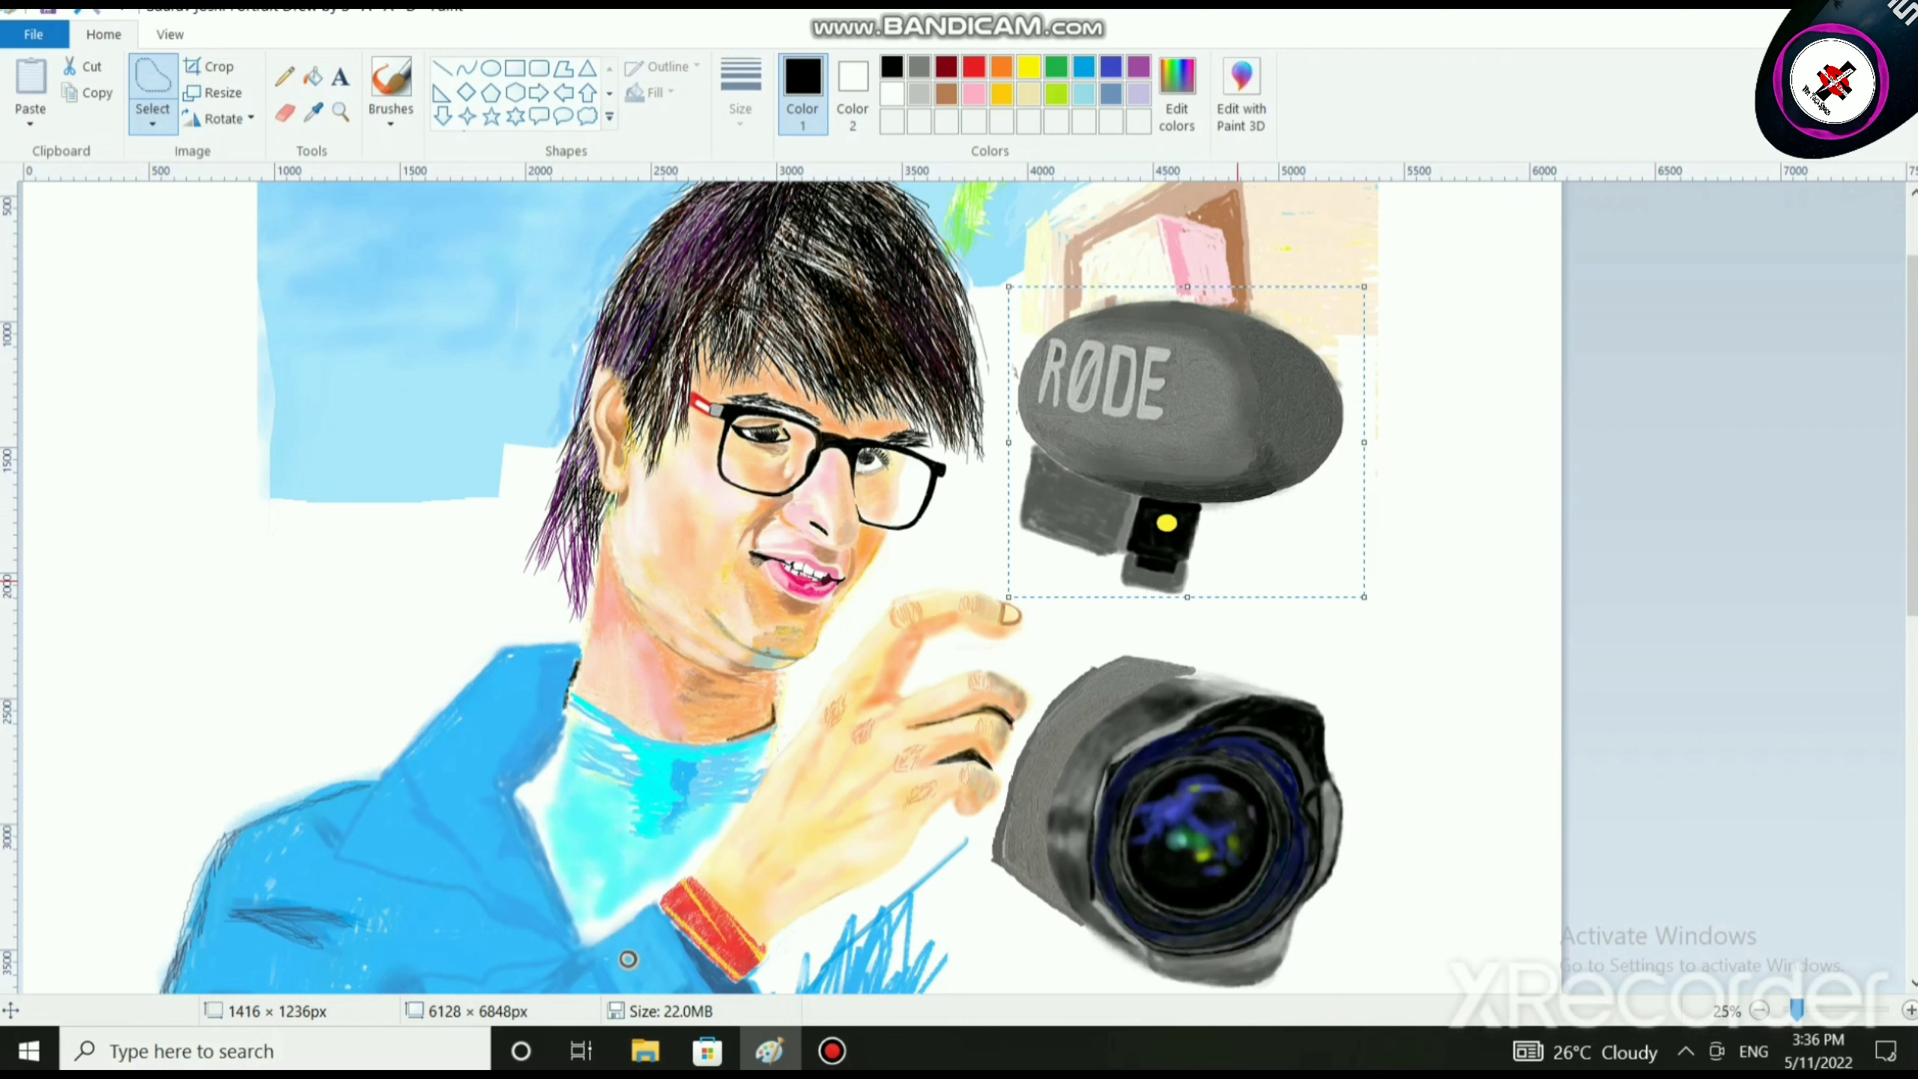
Try to resize the microphone selection to 1376 × 1236 px and fine-tune its placement above the lens.
drag(1168, 490, 1260, 521)
drag(1373, 464, 1346, 472)
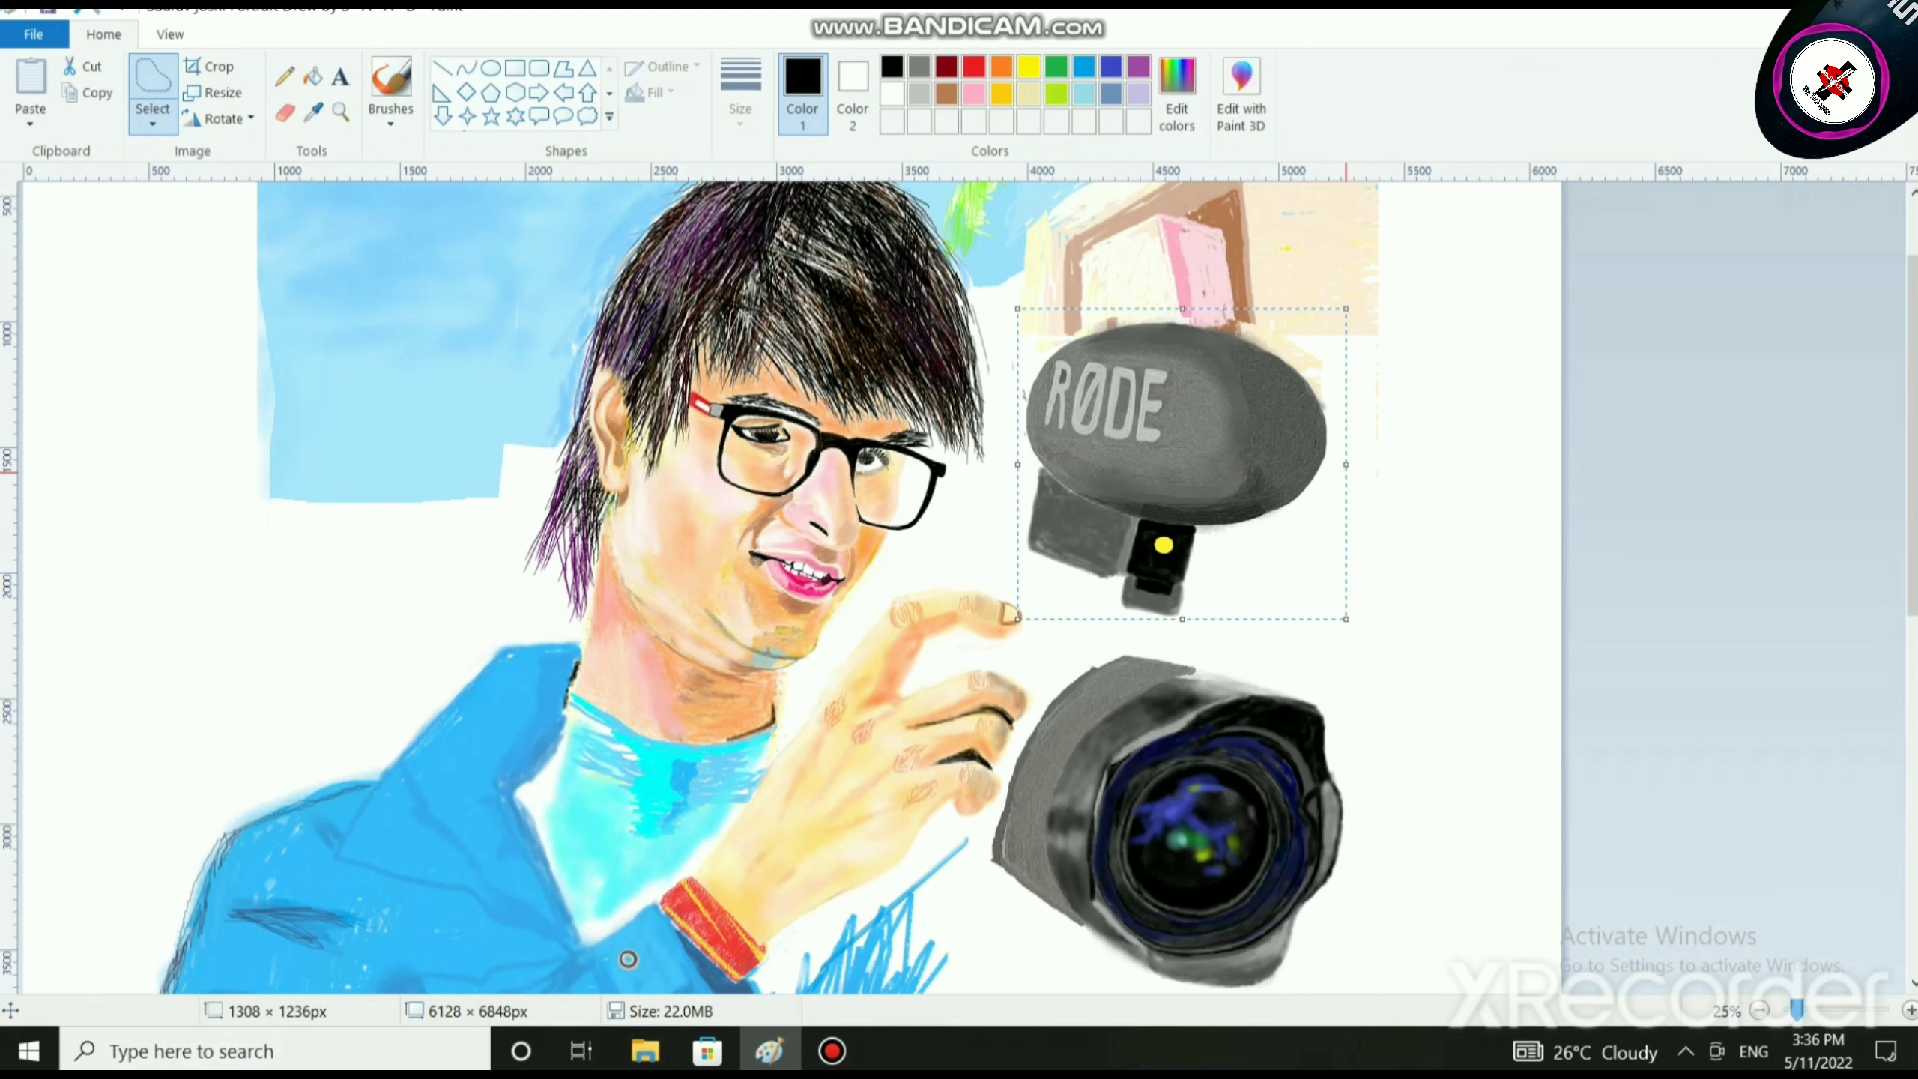
drag(1345, 464, 1363, 463)
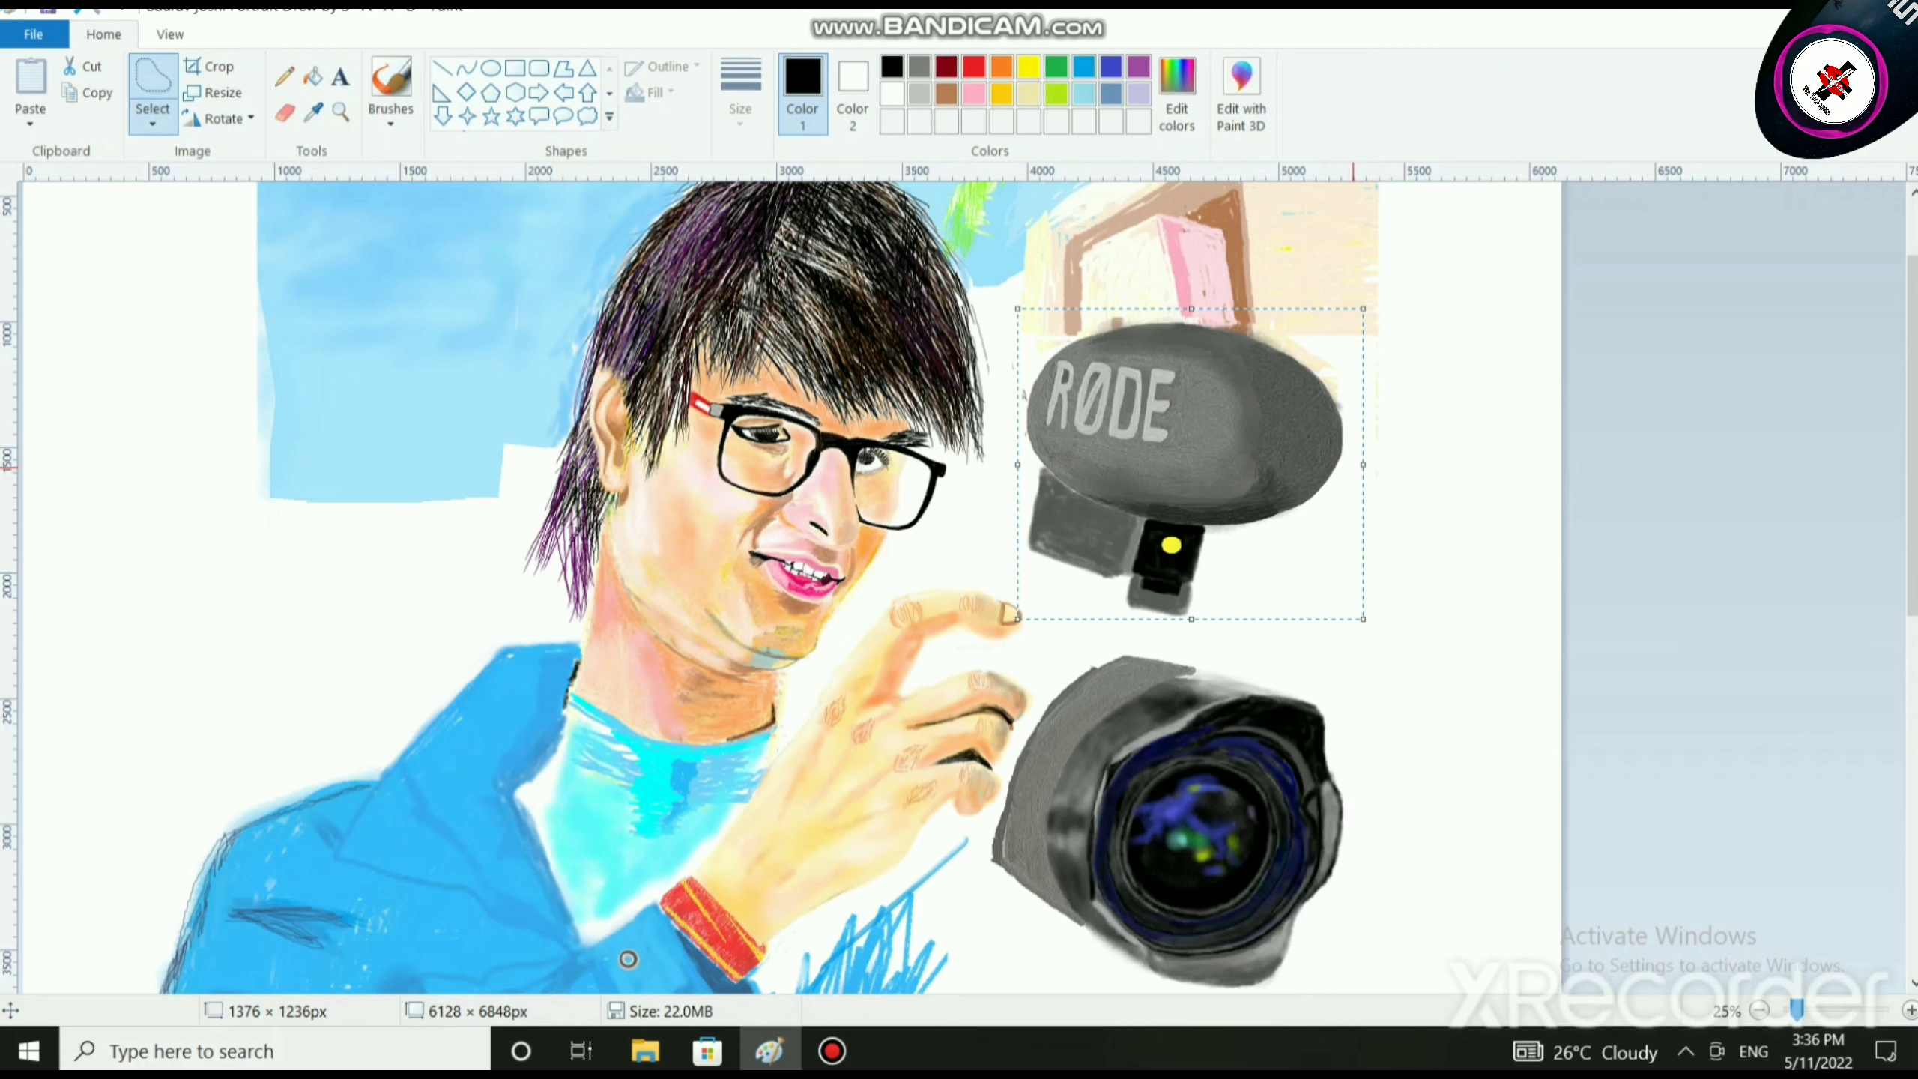
key(ctrl+z)
drag(1271, 461, 1280, 454)
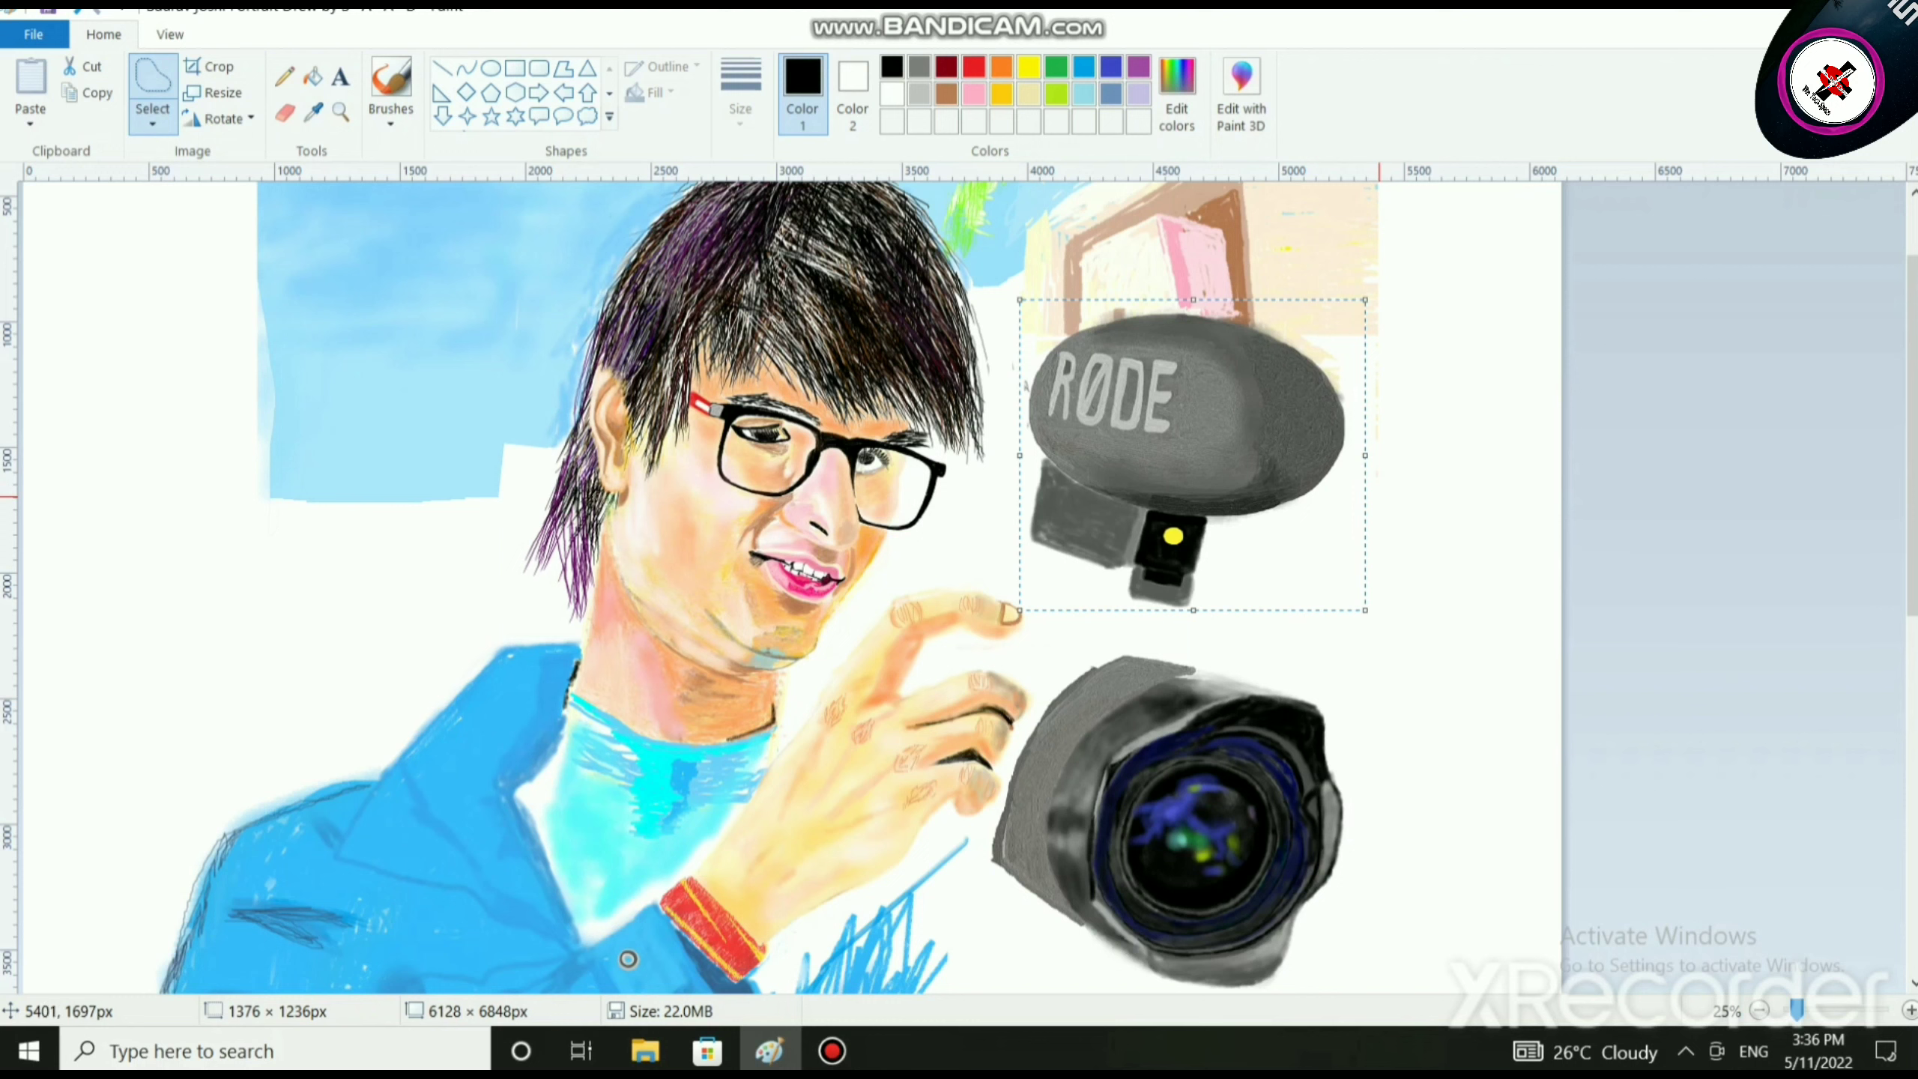
key(ctrl+z)
drag(1285, 473, 1365, 463)
key(ctrl+z)
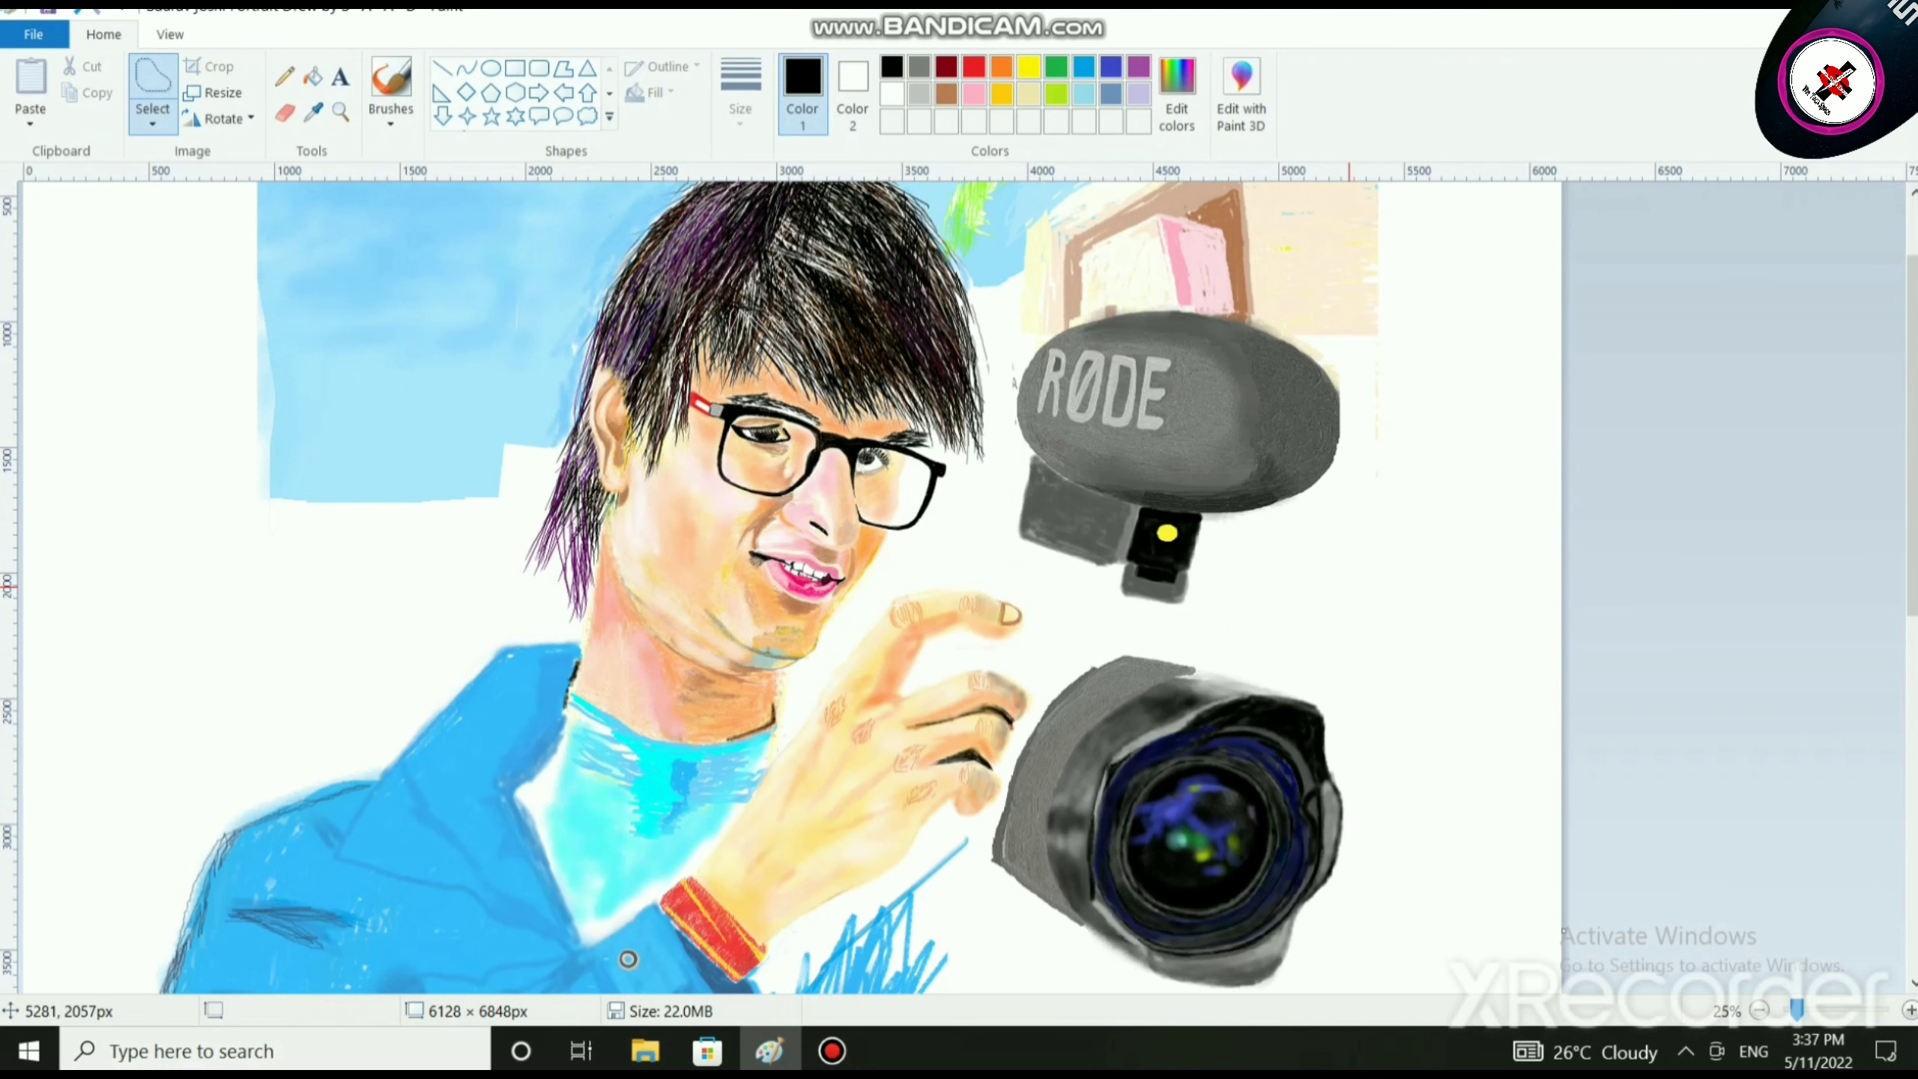
Inspect the edges of the repositioned microphone up close and undo its move and resizing.
scroll(1370, 542, down, 1)
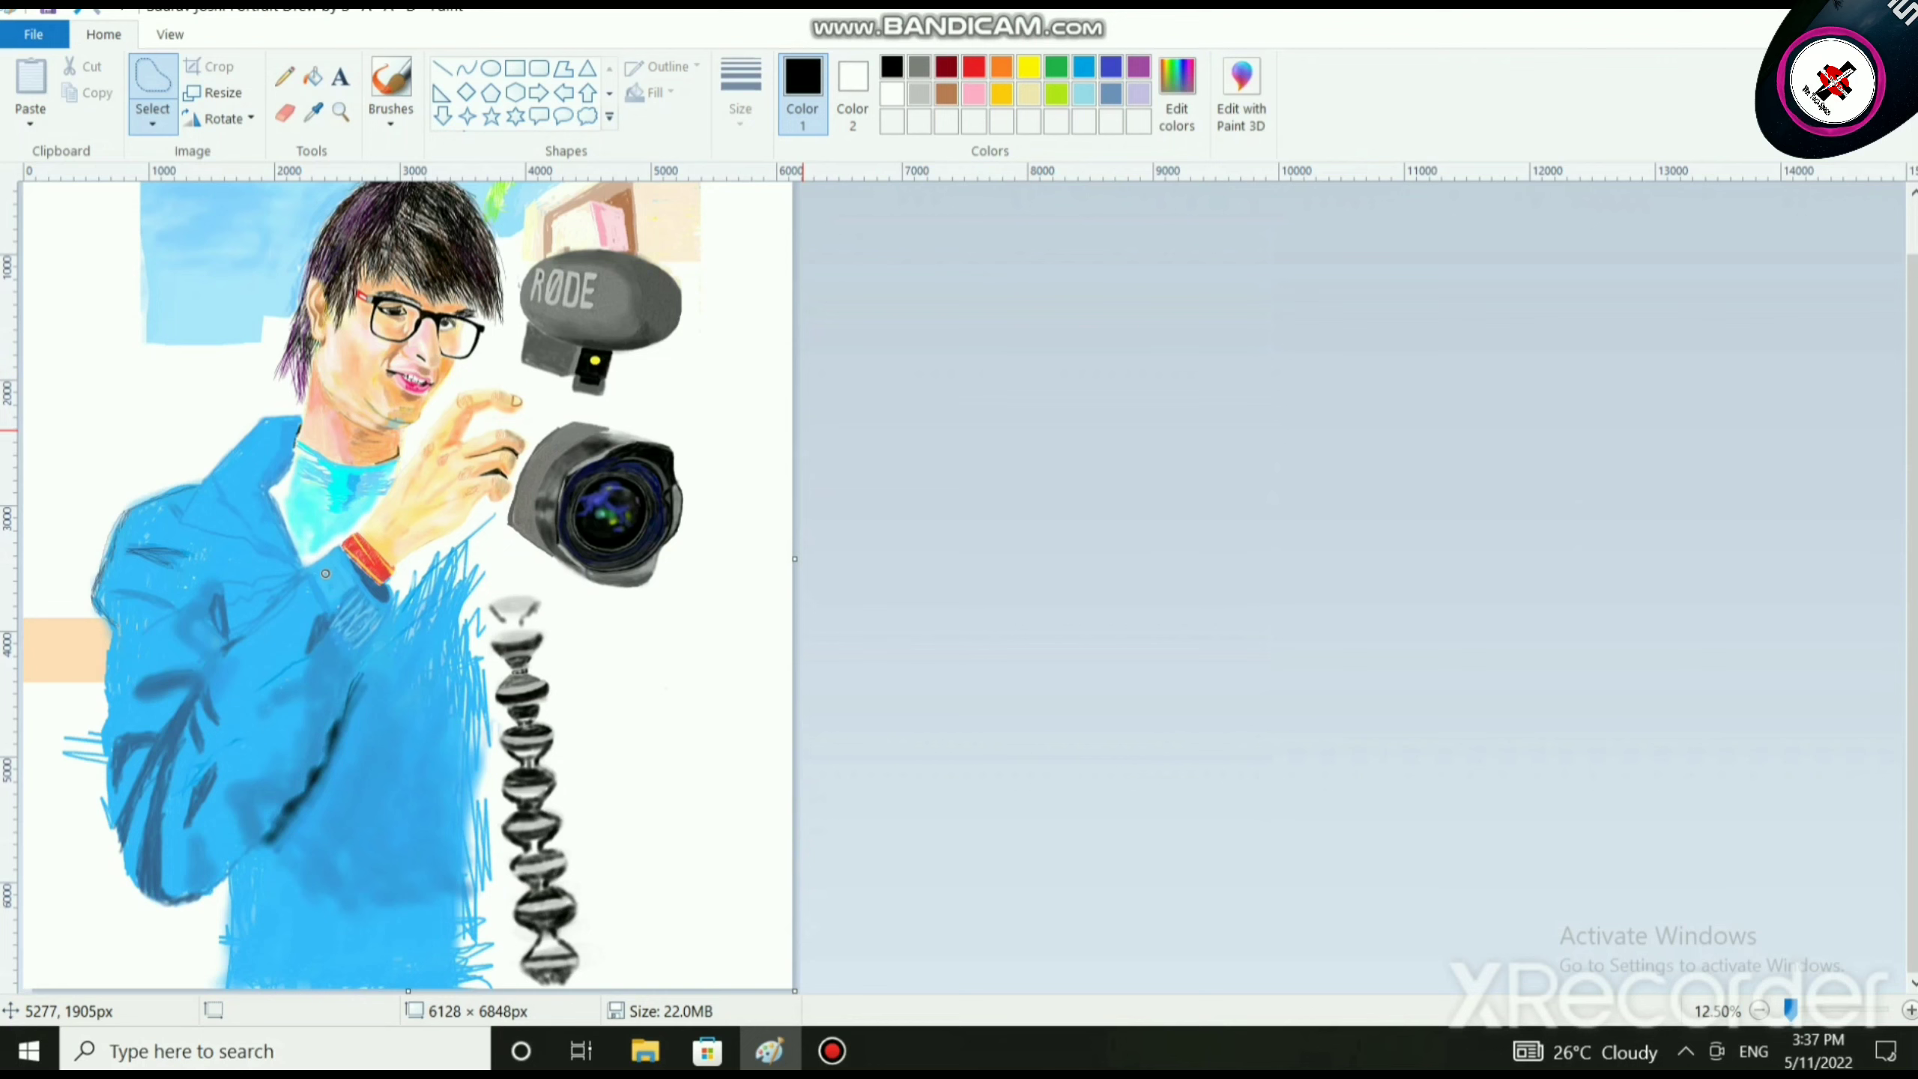
scroll(801, 431, up, 2)
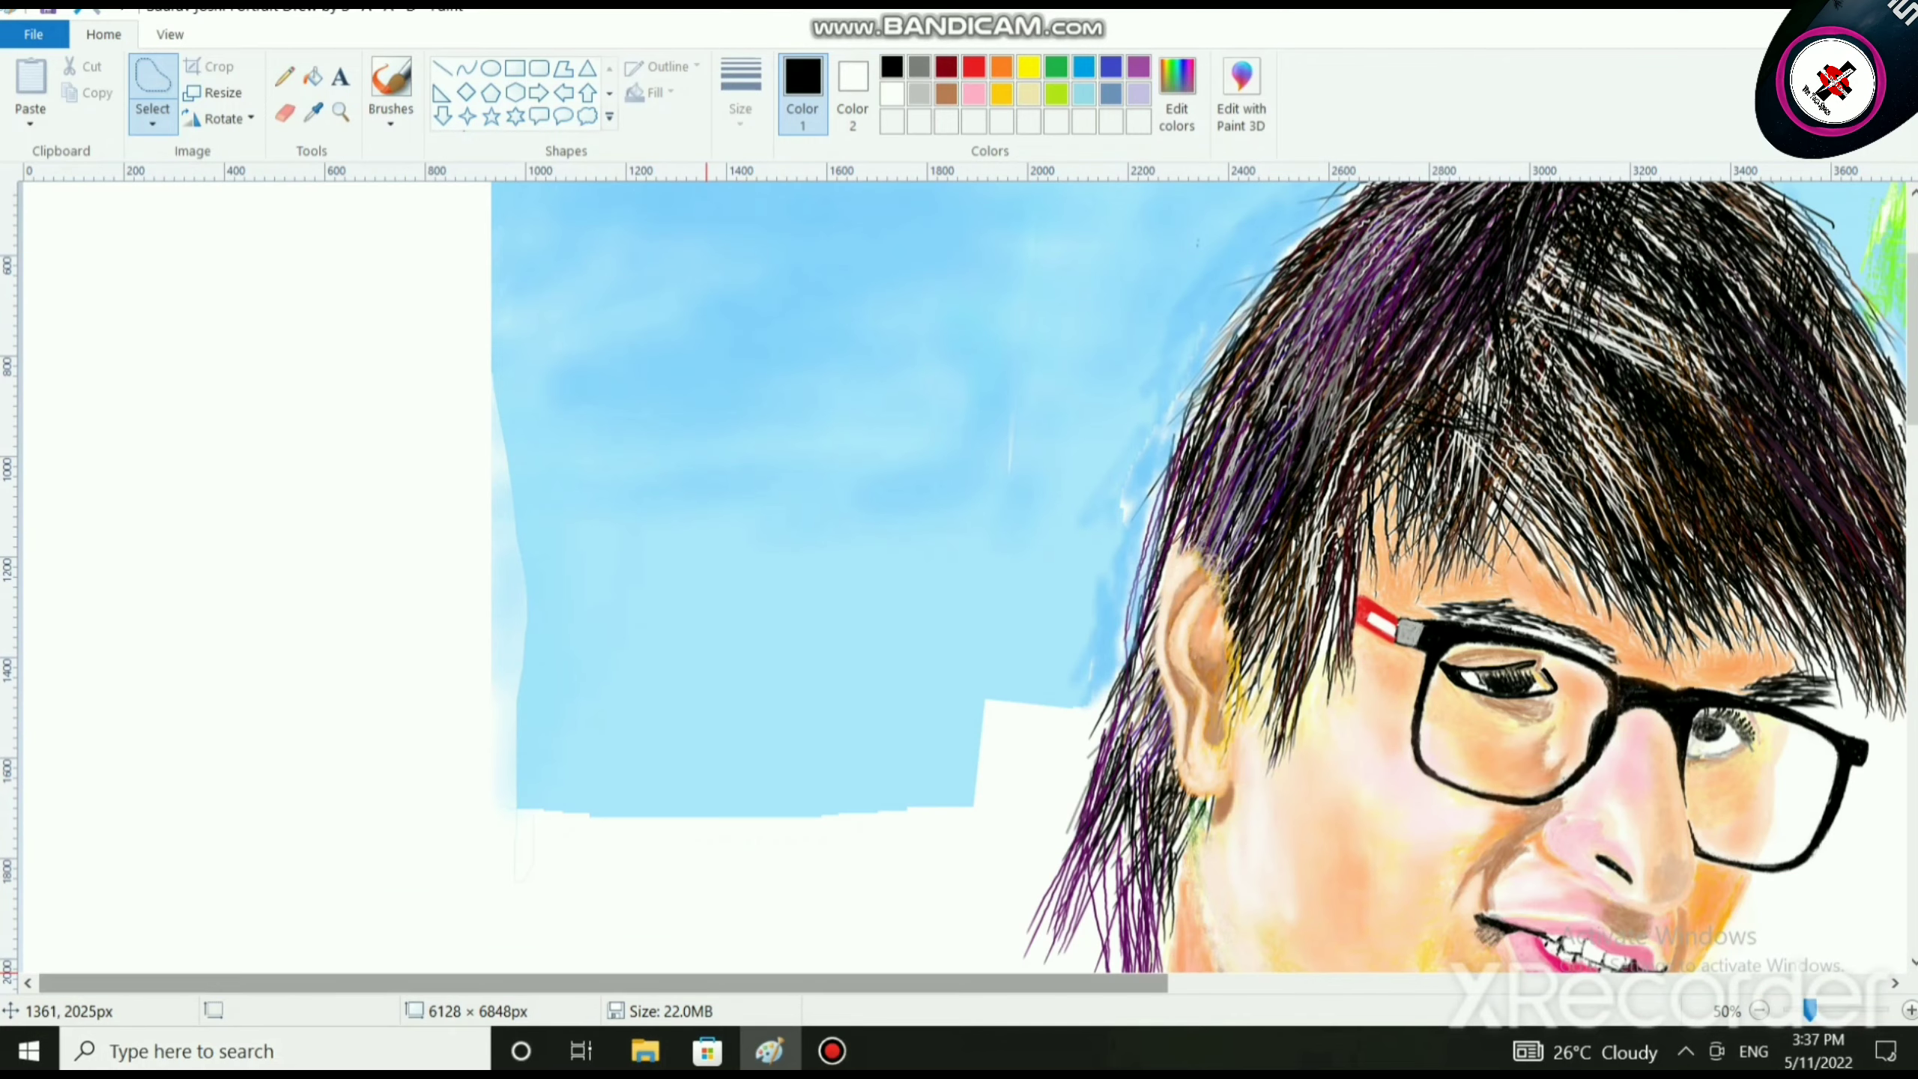
scroll(959, 574, right, 5)
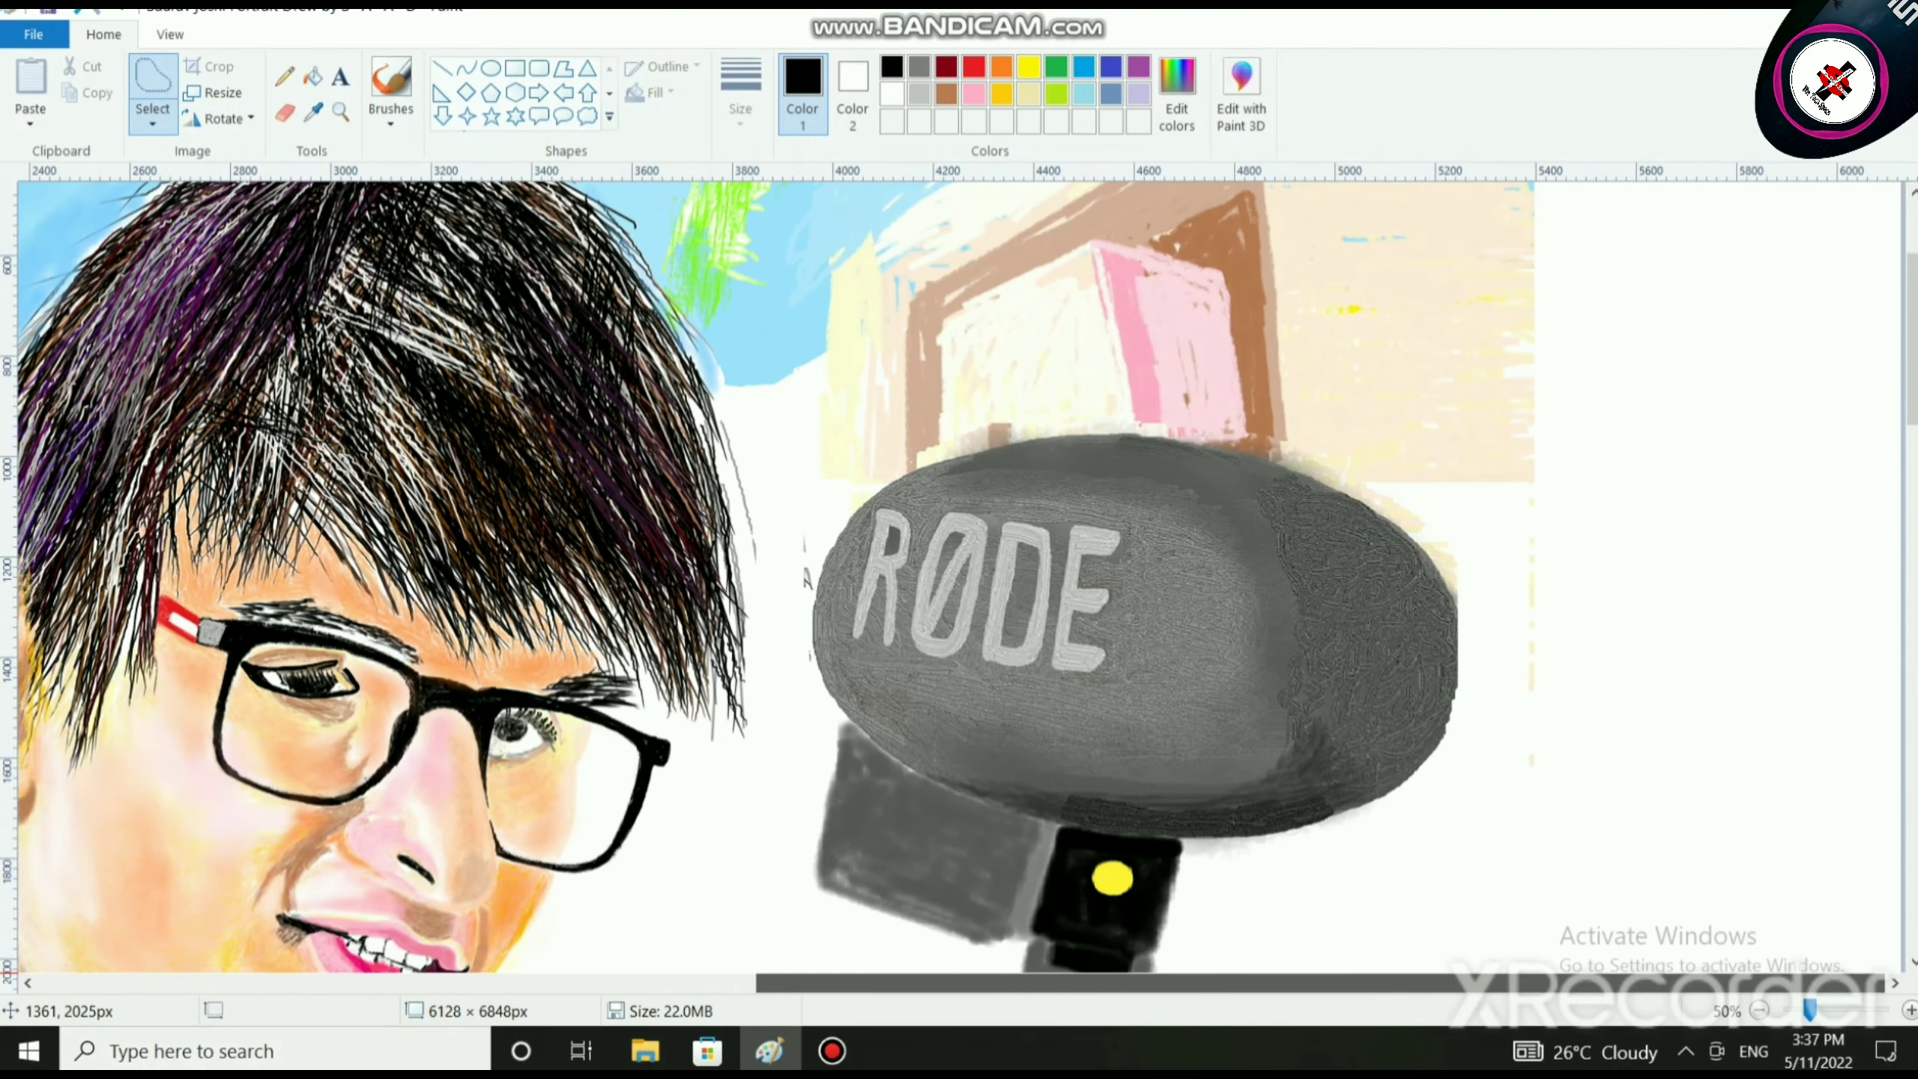
scroll(1702, 901, up, 1)
scroll(1702, 901, right, 5)
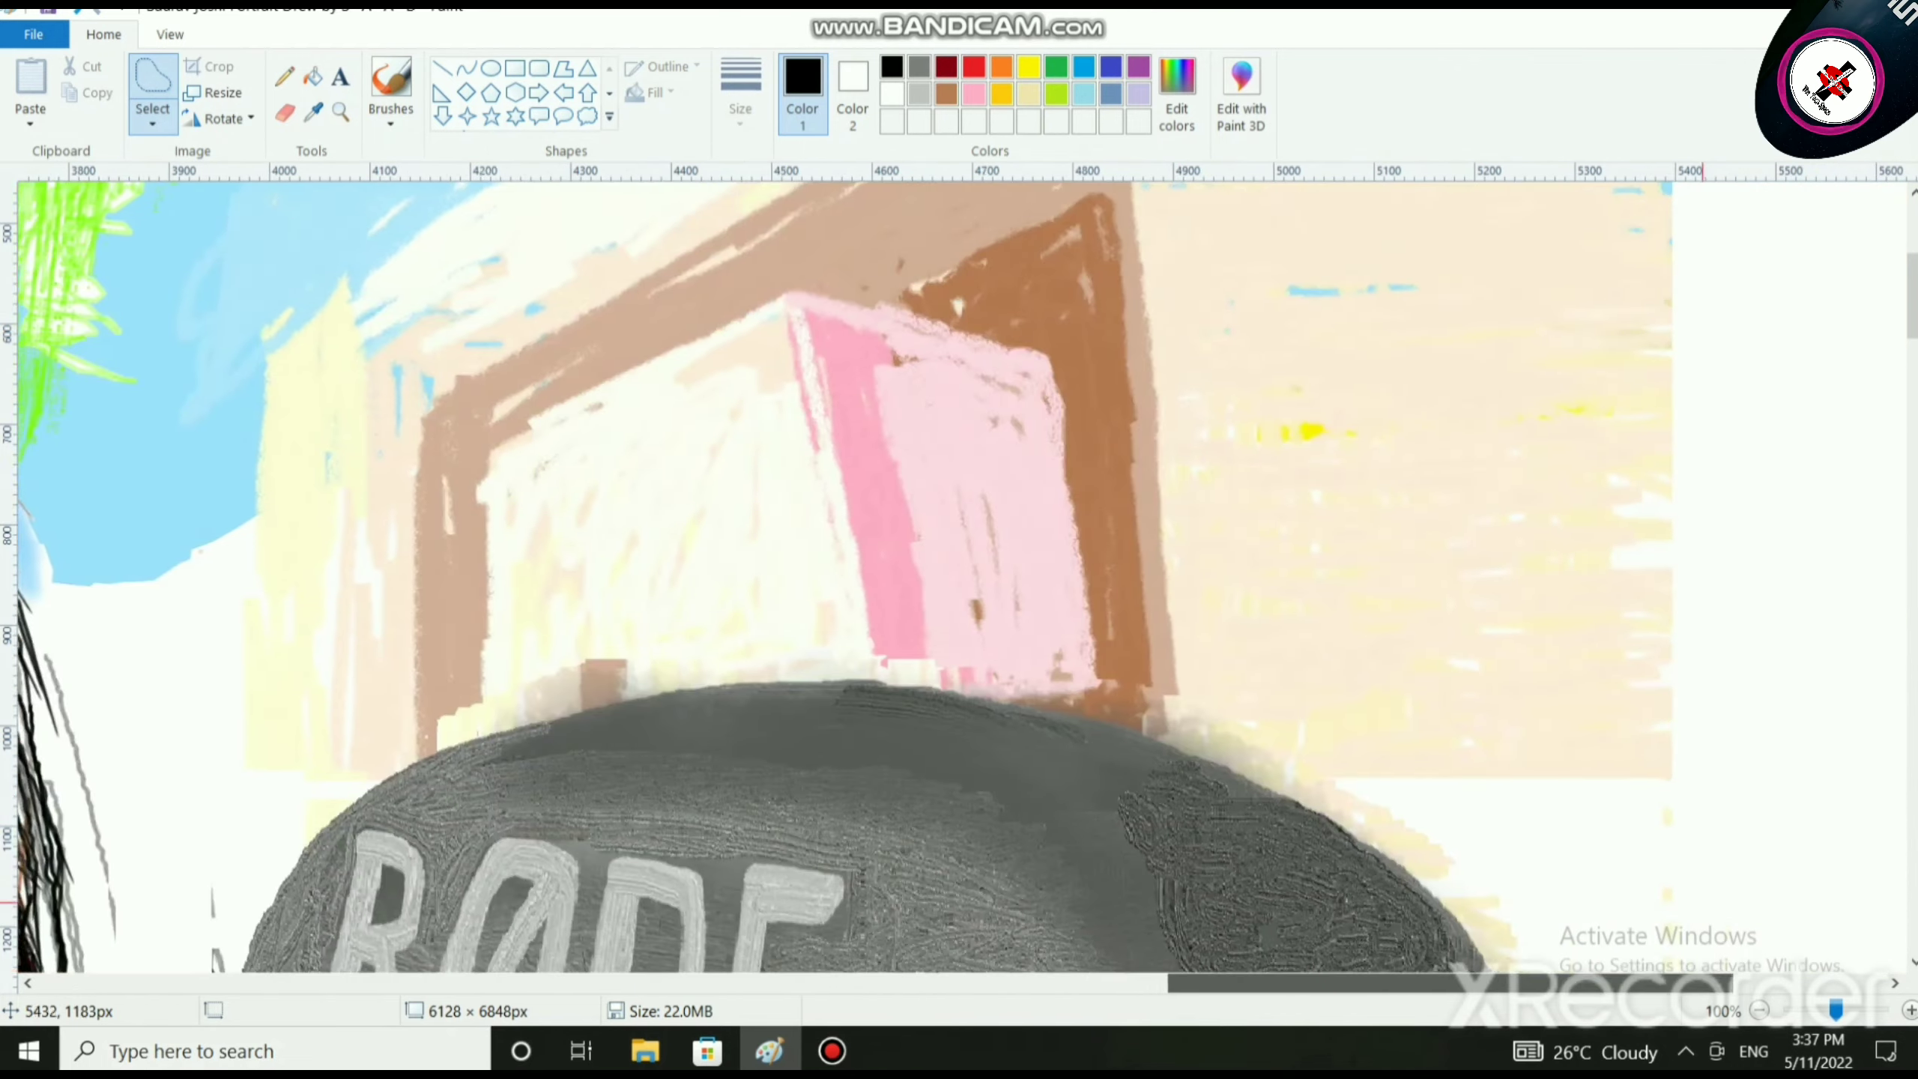
scroll(1702, 901, down, 1)
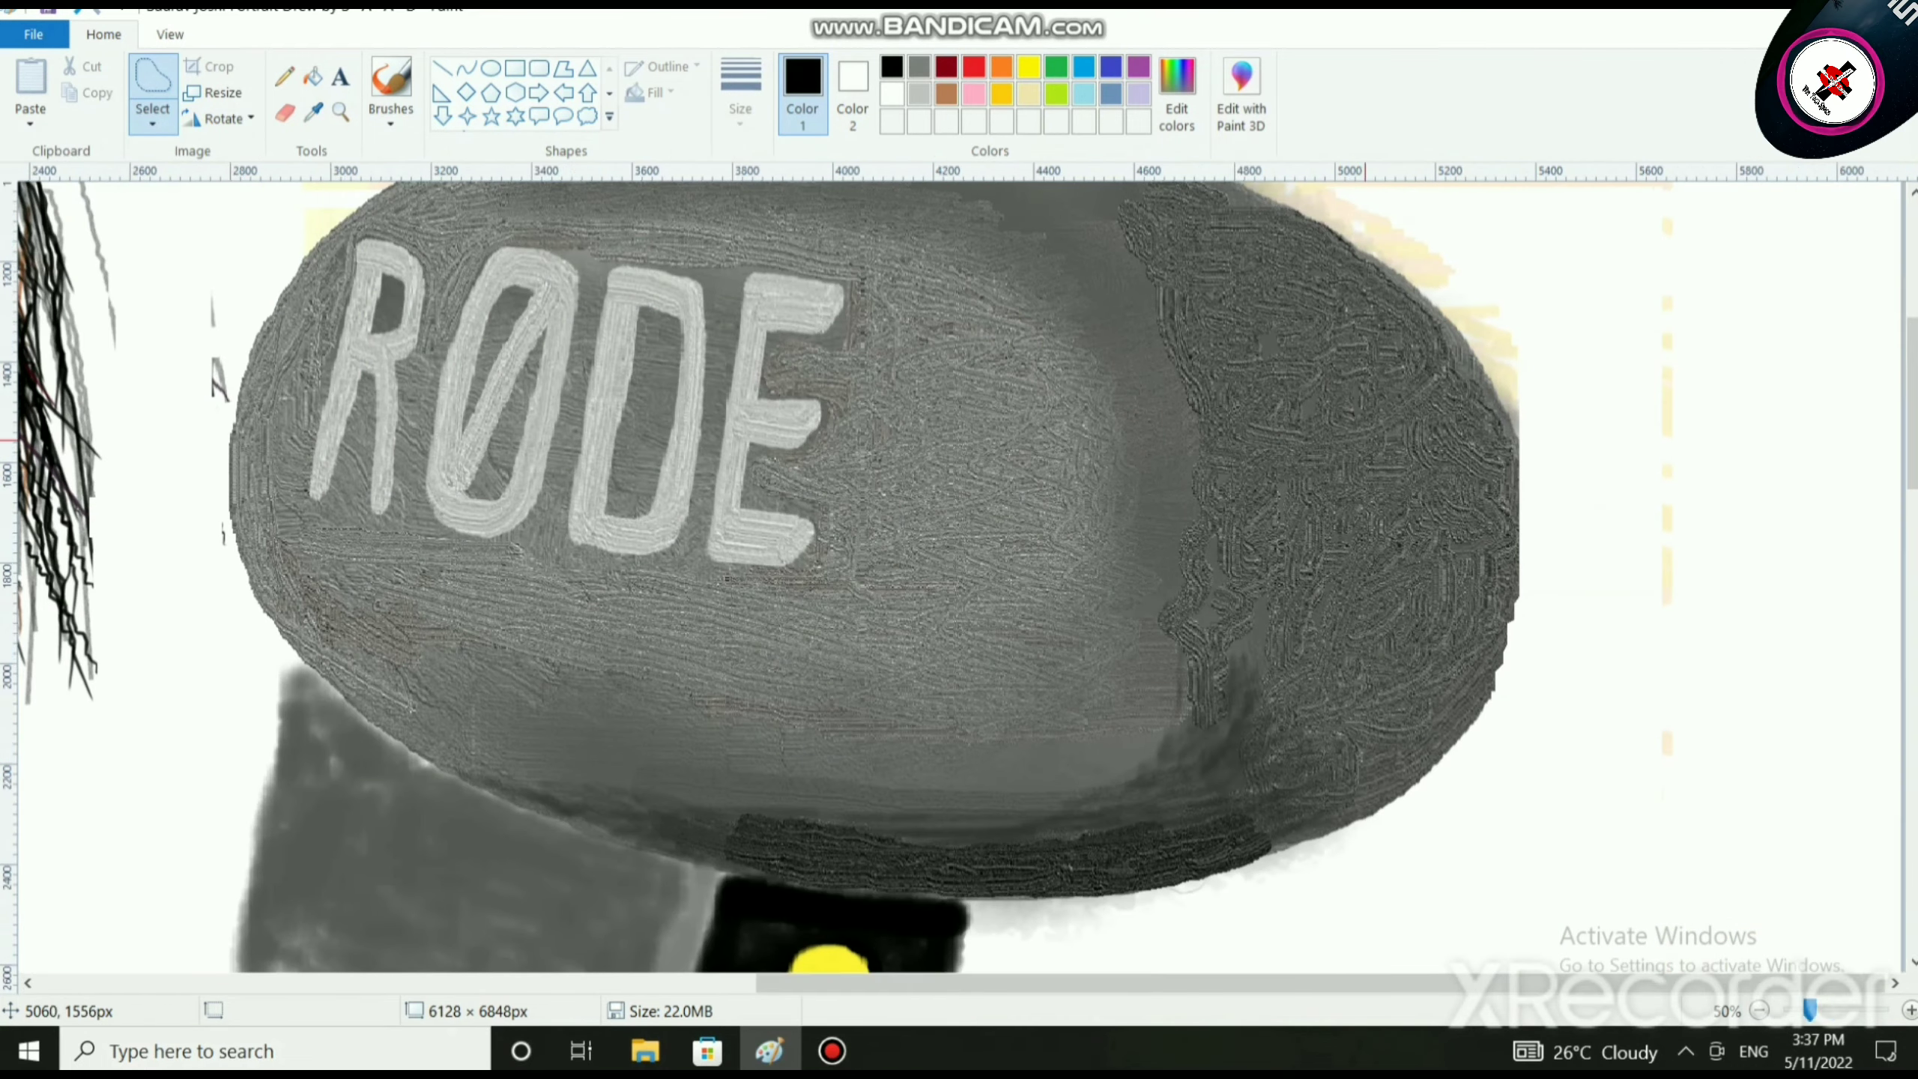
scroll(1364, 440, down, 1)
scroll(1337, 691, up, 2)
key(ctrl+z)
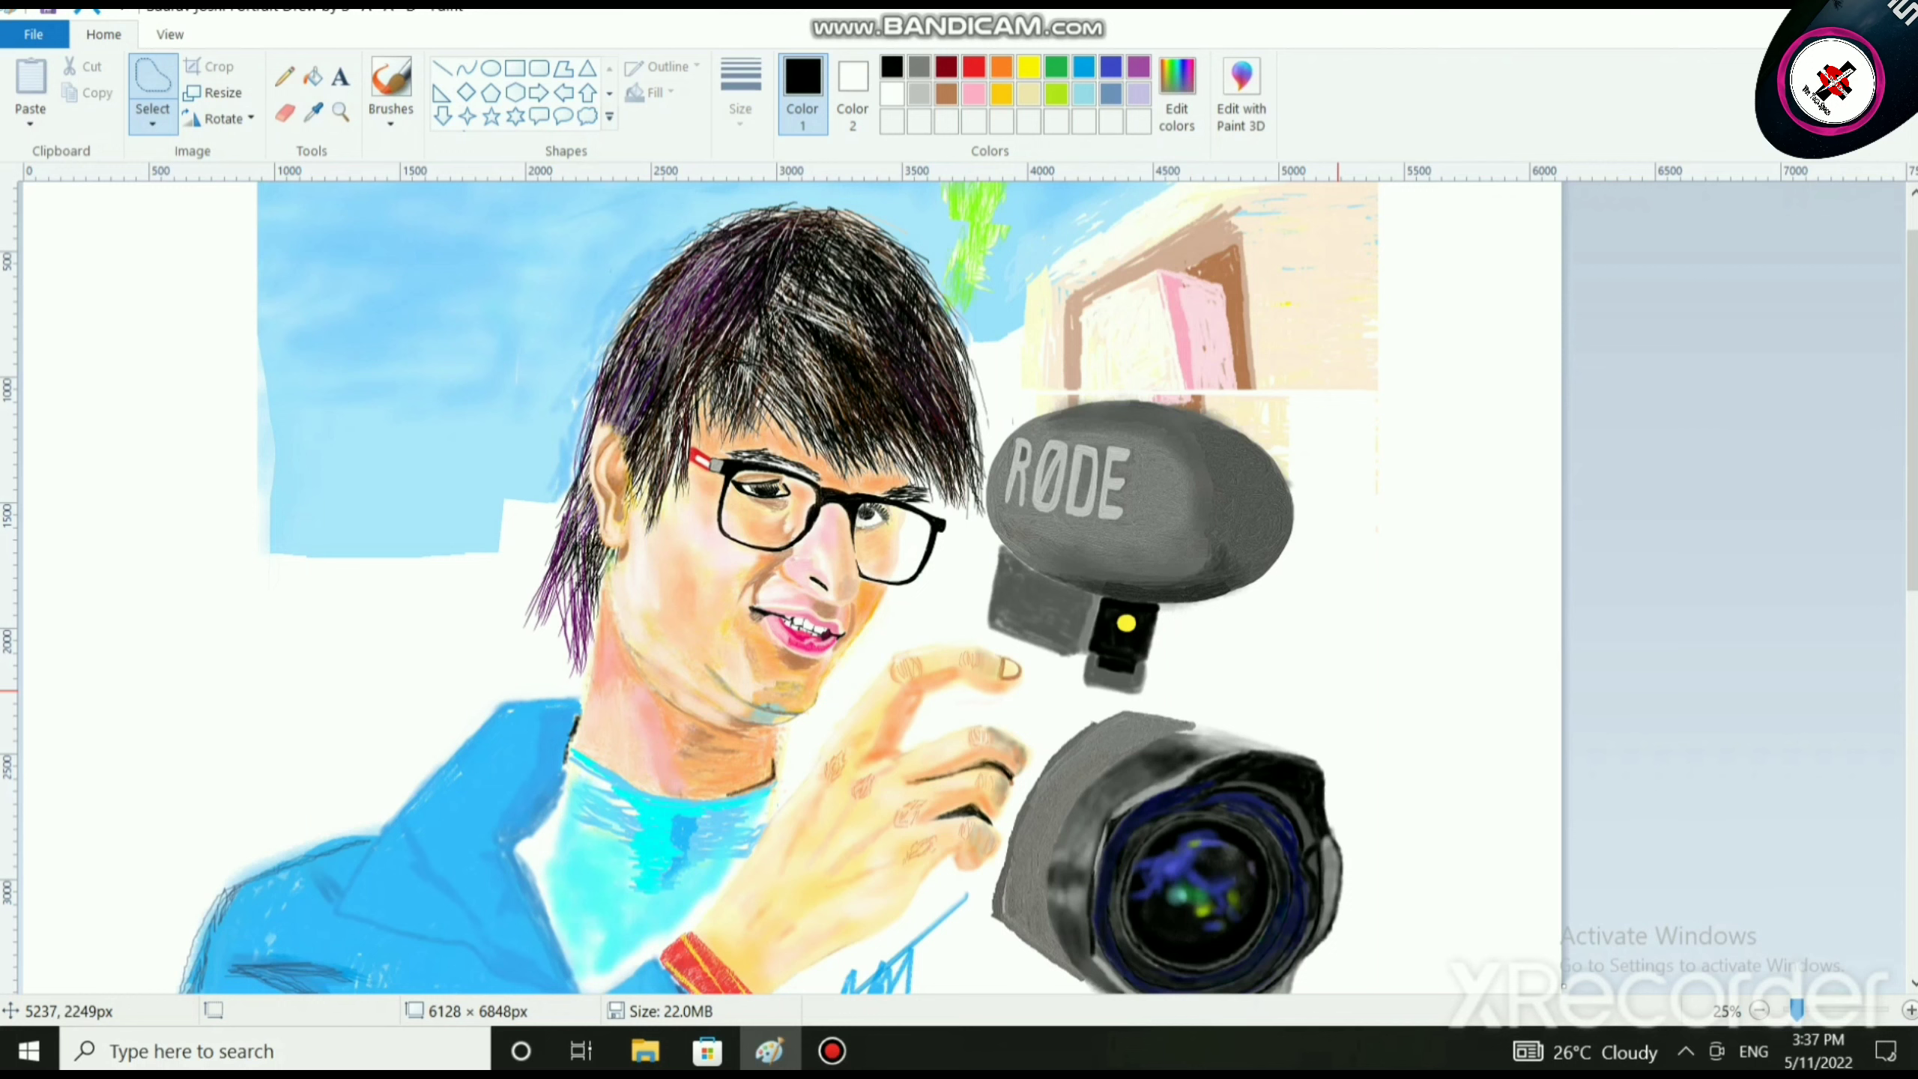
Select the whole RØDE microphone with its mount using a free-form outline and move it slightly up and right, away from the hair.
scroll(1355, 744, down, 3)
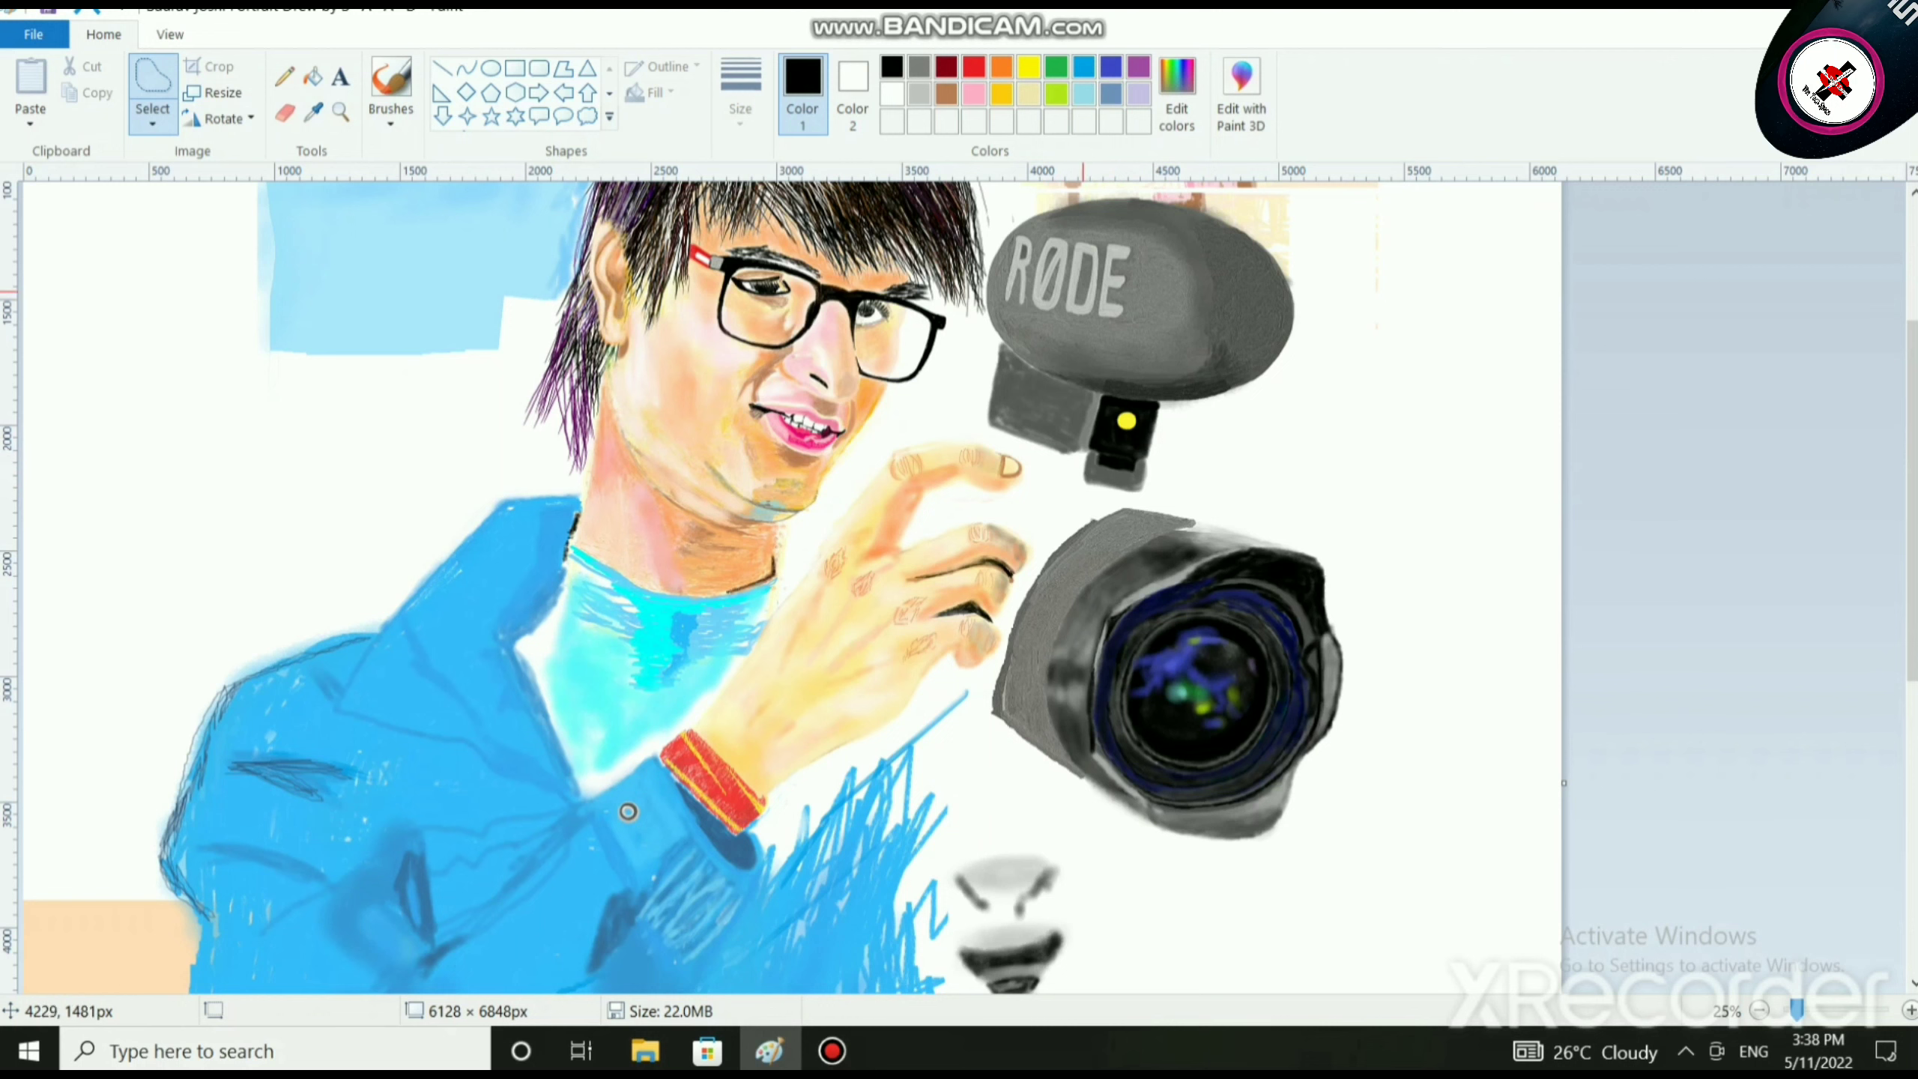
drag(993, 249, 988, 302)
click(990, 242)
scroll(949, 393, up, 3)
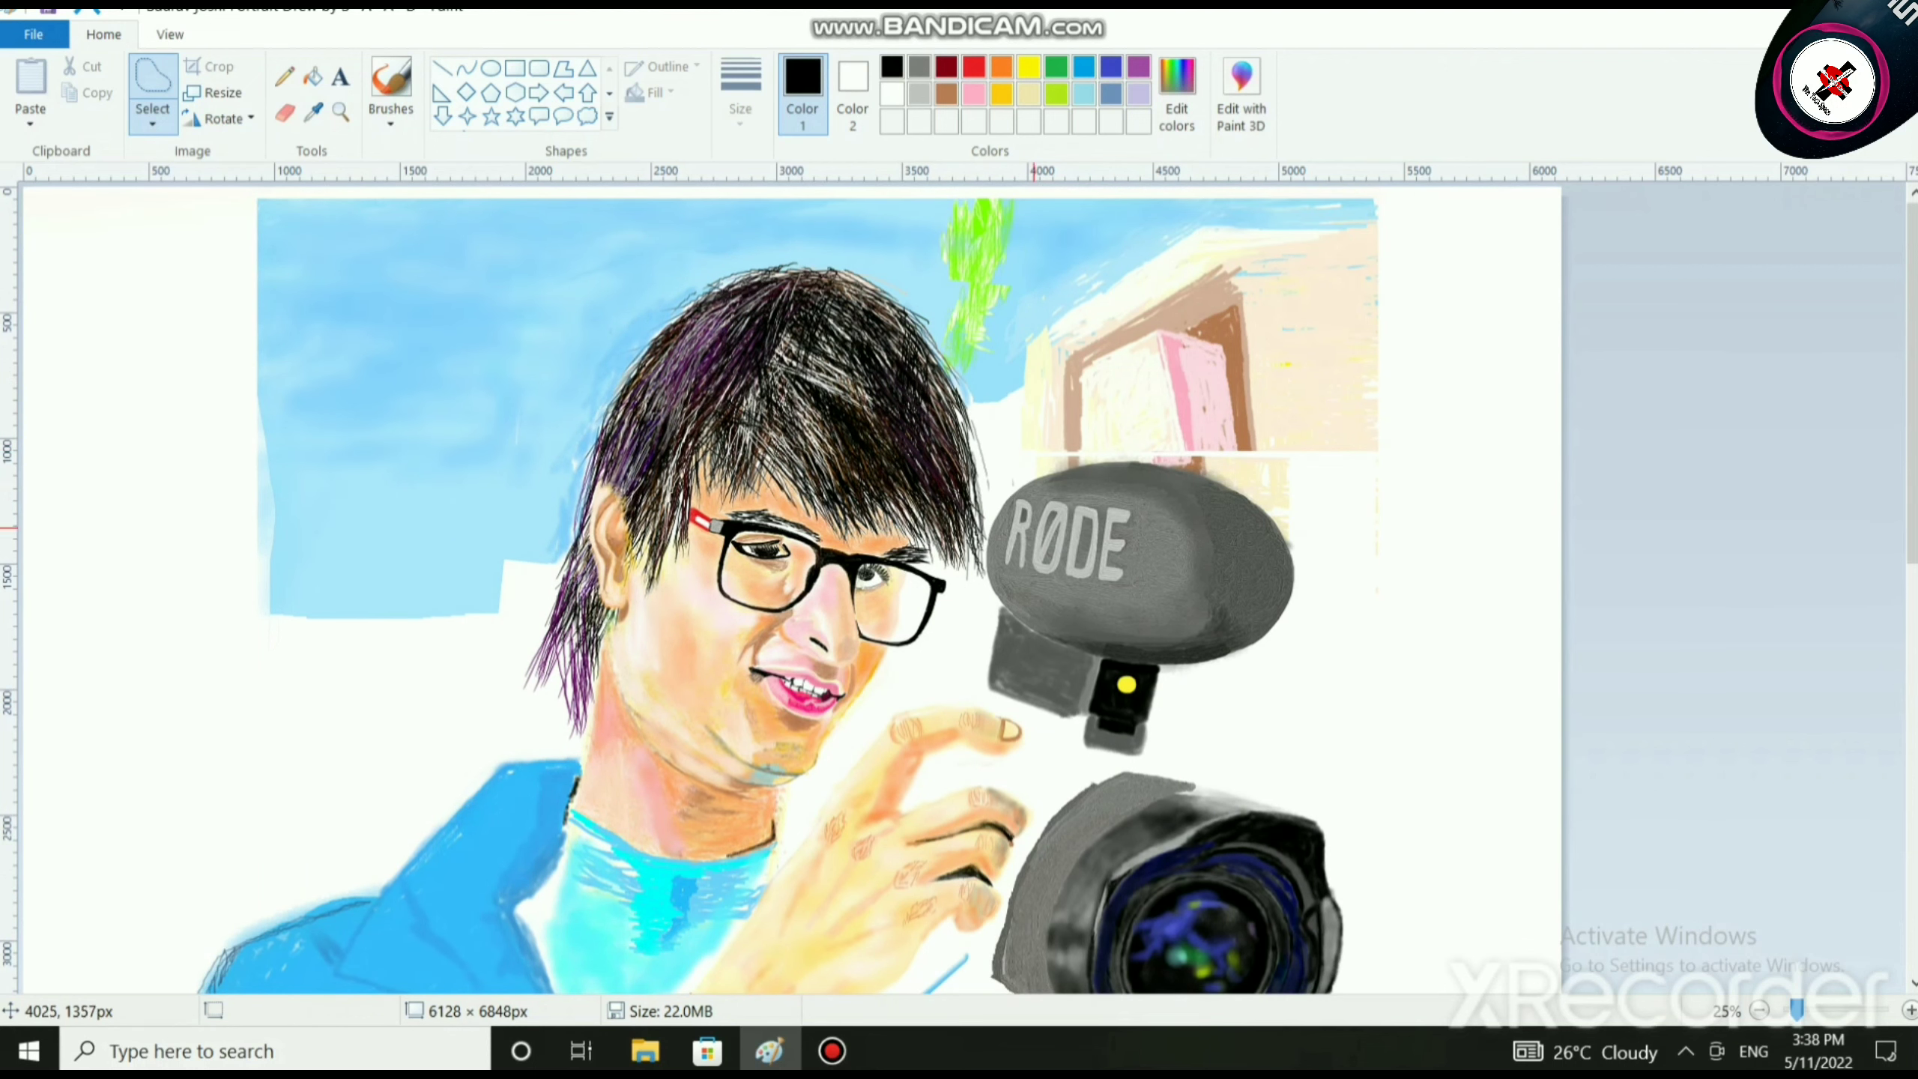
mouse_move(993, 504)
mouse_down()
mouse_move(978, 690)
mouse_move(1090, 756)
mouse_move(1199, 759)
mouse_move(1317, 621)
mouse_move(1289, 521)
mouse_move(1223, 467)
mouse_move(1133, 437)
mouse_move(1044, 452)
mouse_move(996, 508)
mouse_up()
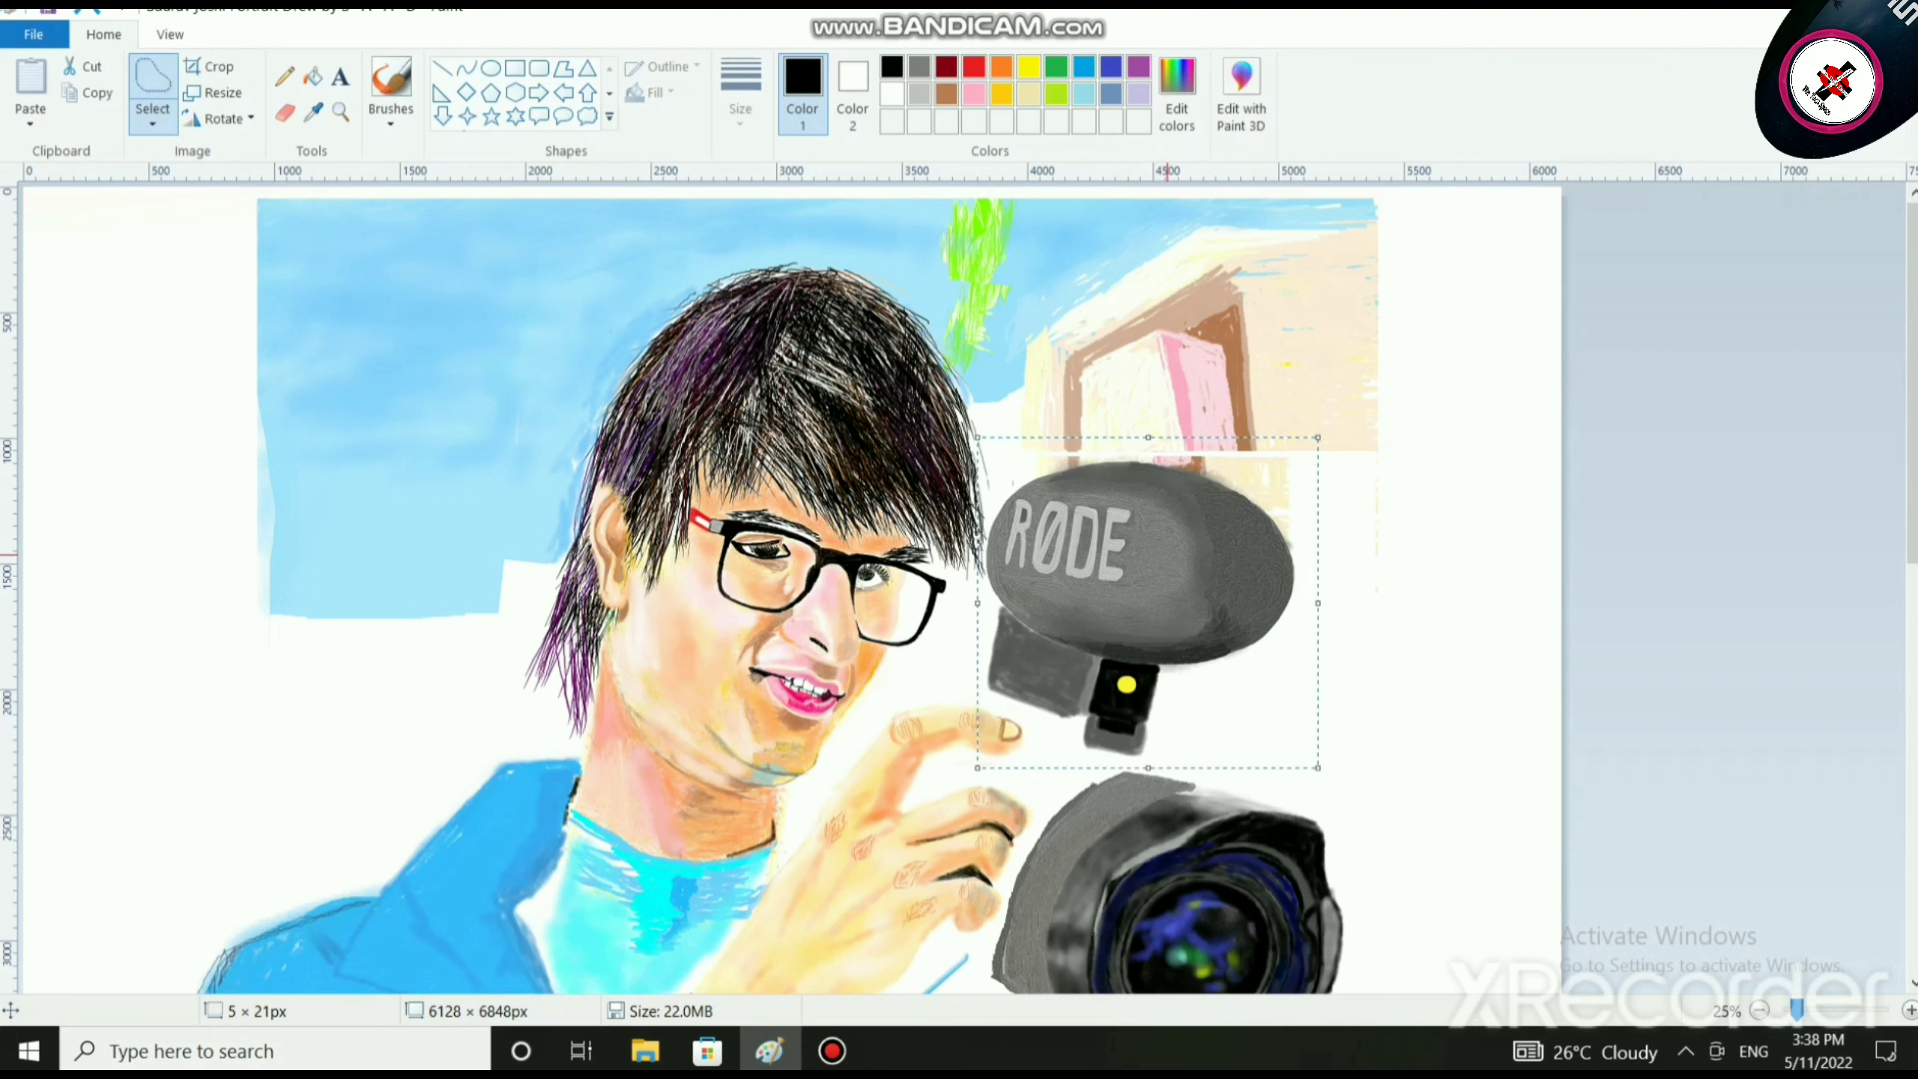
drag(1167, 553, 1192, 537)
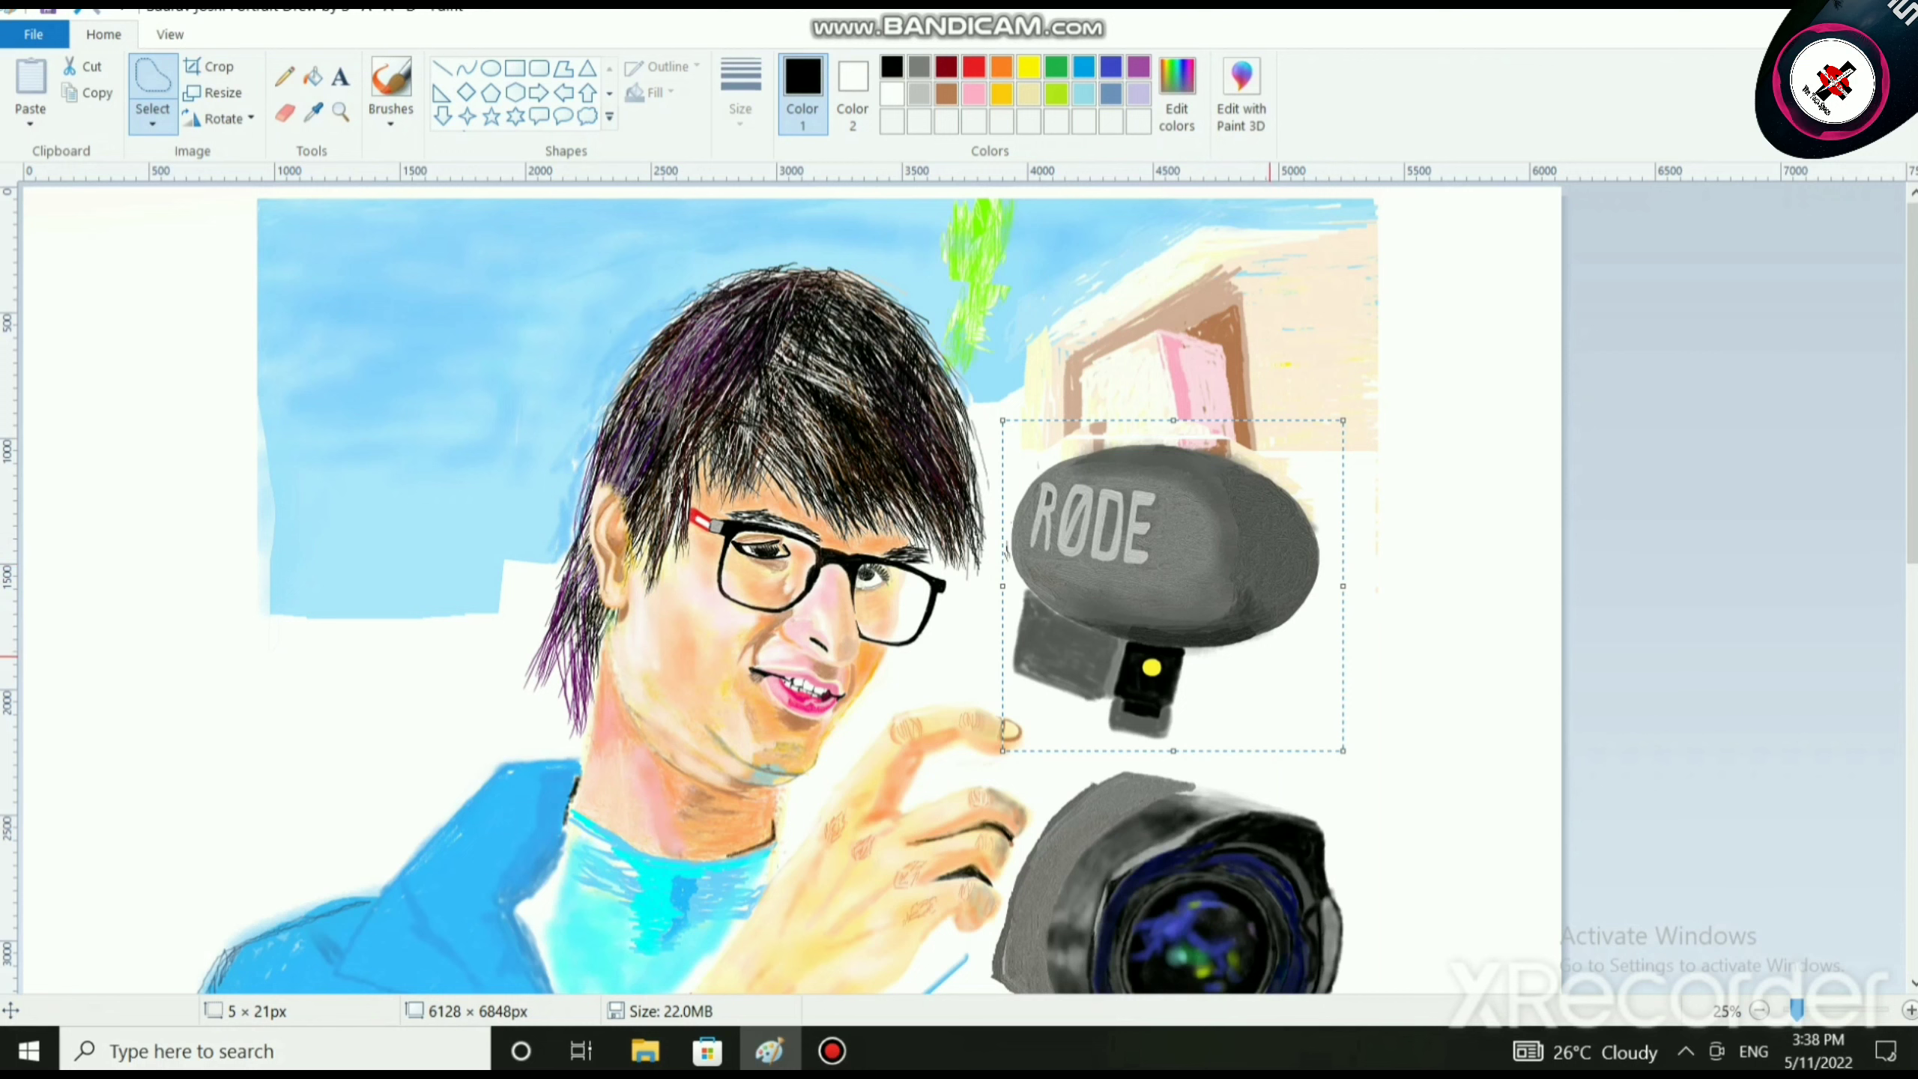
drag(1244, 536, 1253, 538)
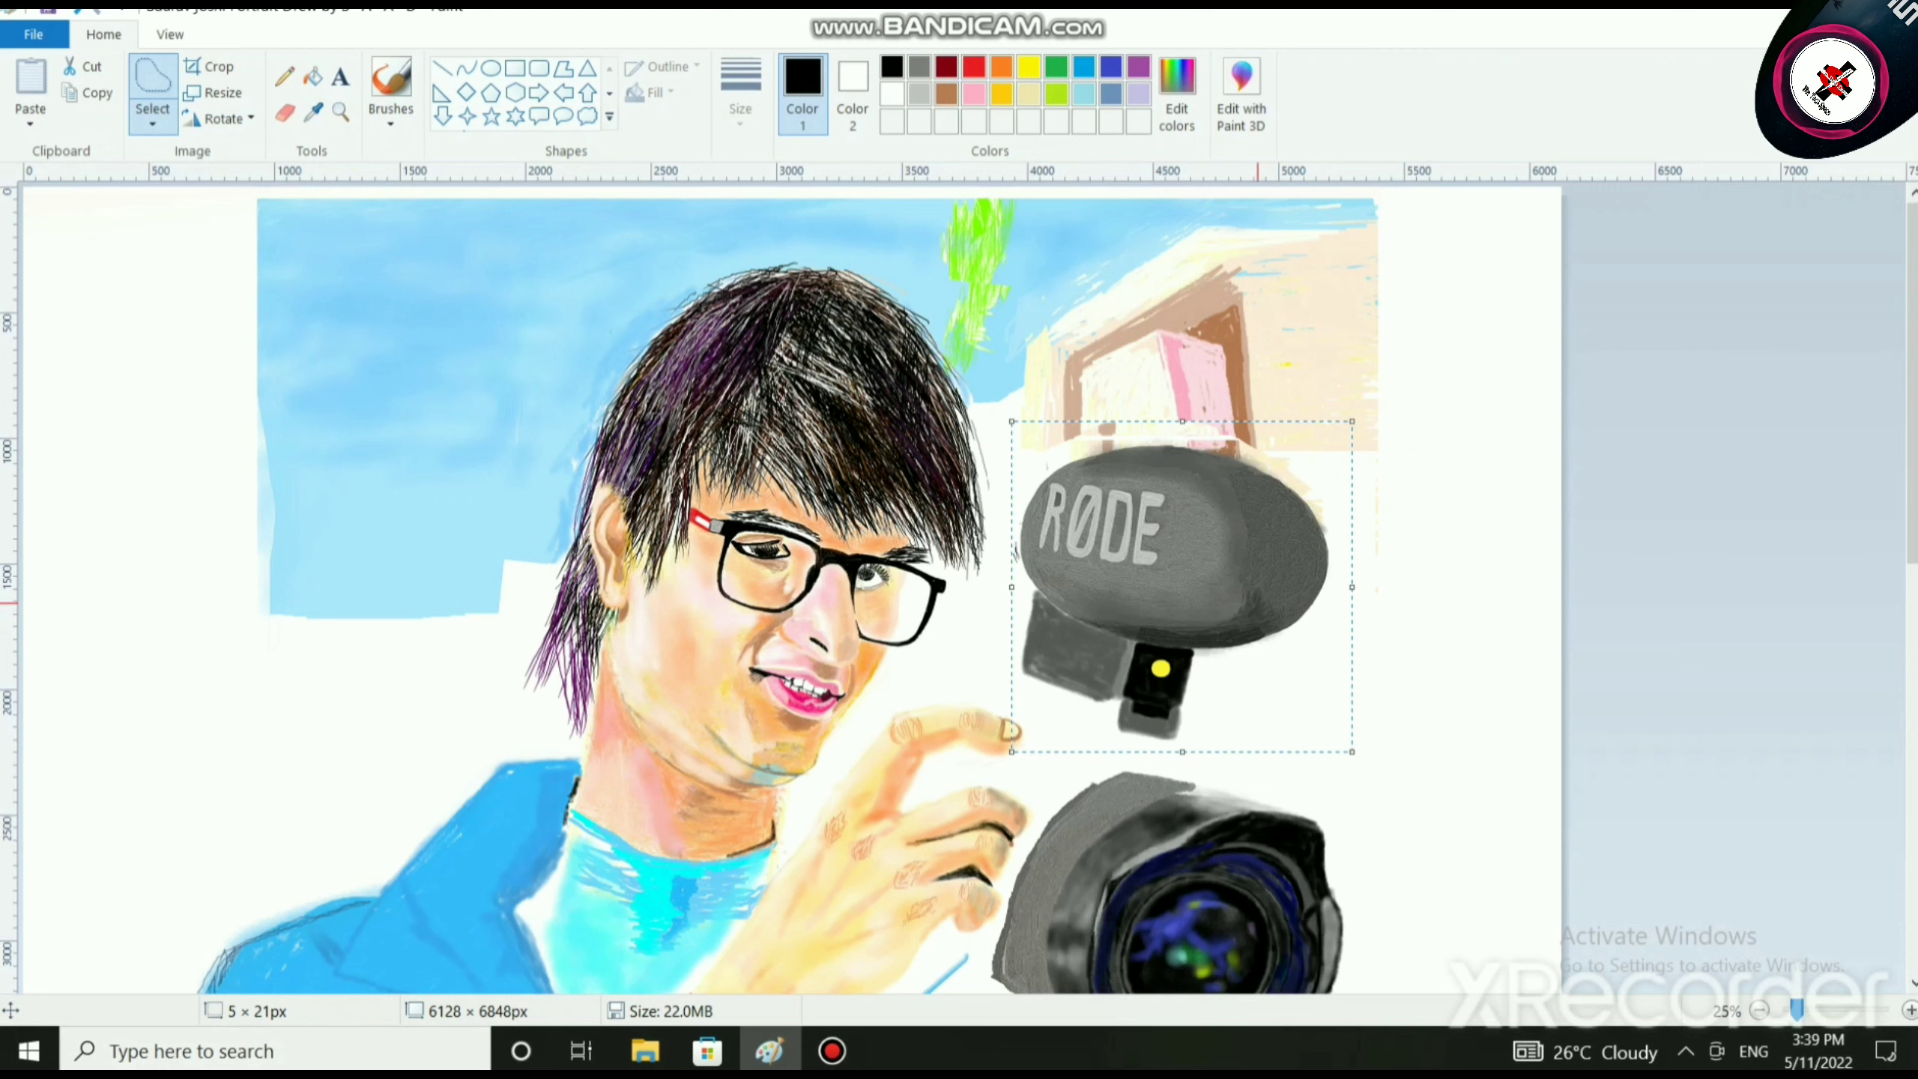
Widen the microphone selection to 1388 × 1316 px, shift it slightly right above the lens and deselect it.
drag(1273, 608, 1362, 589)
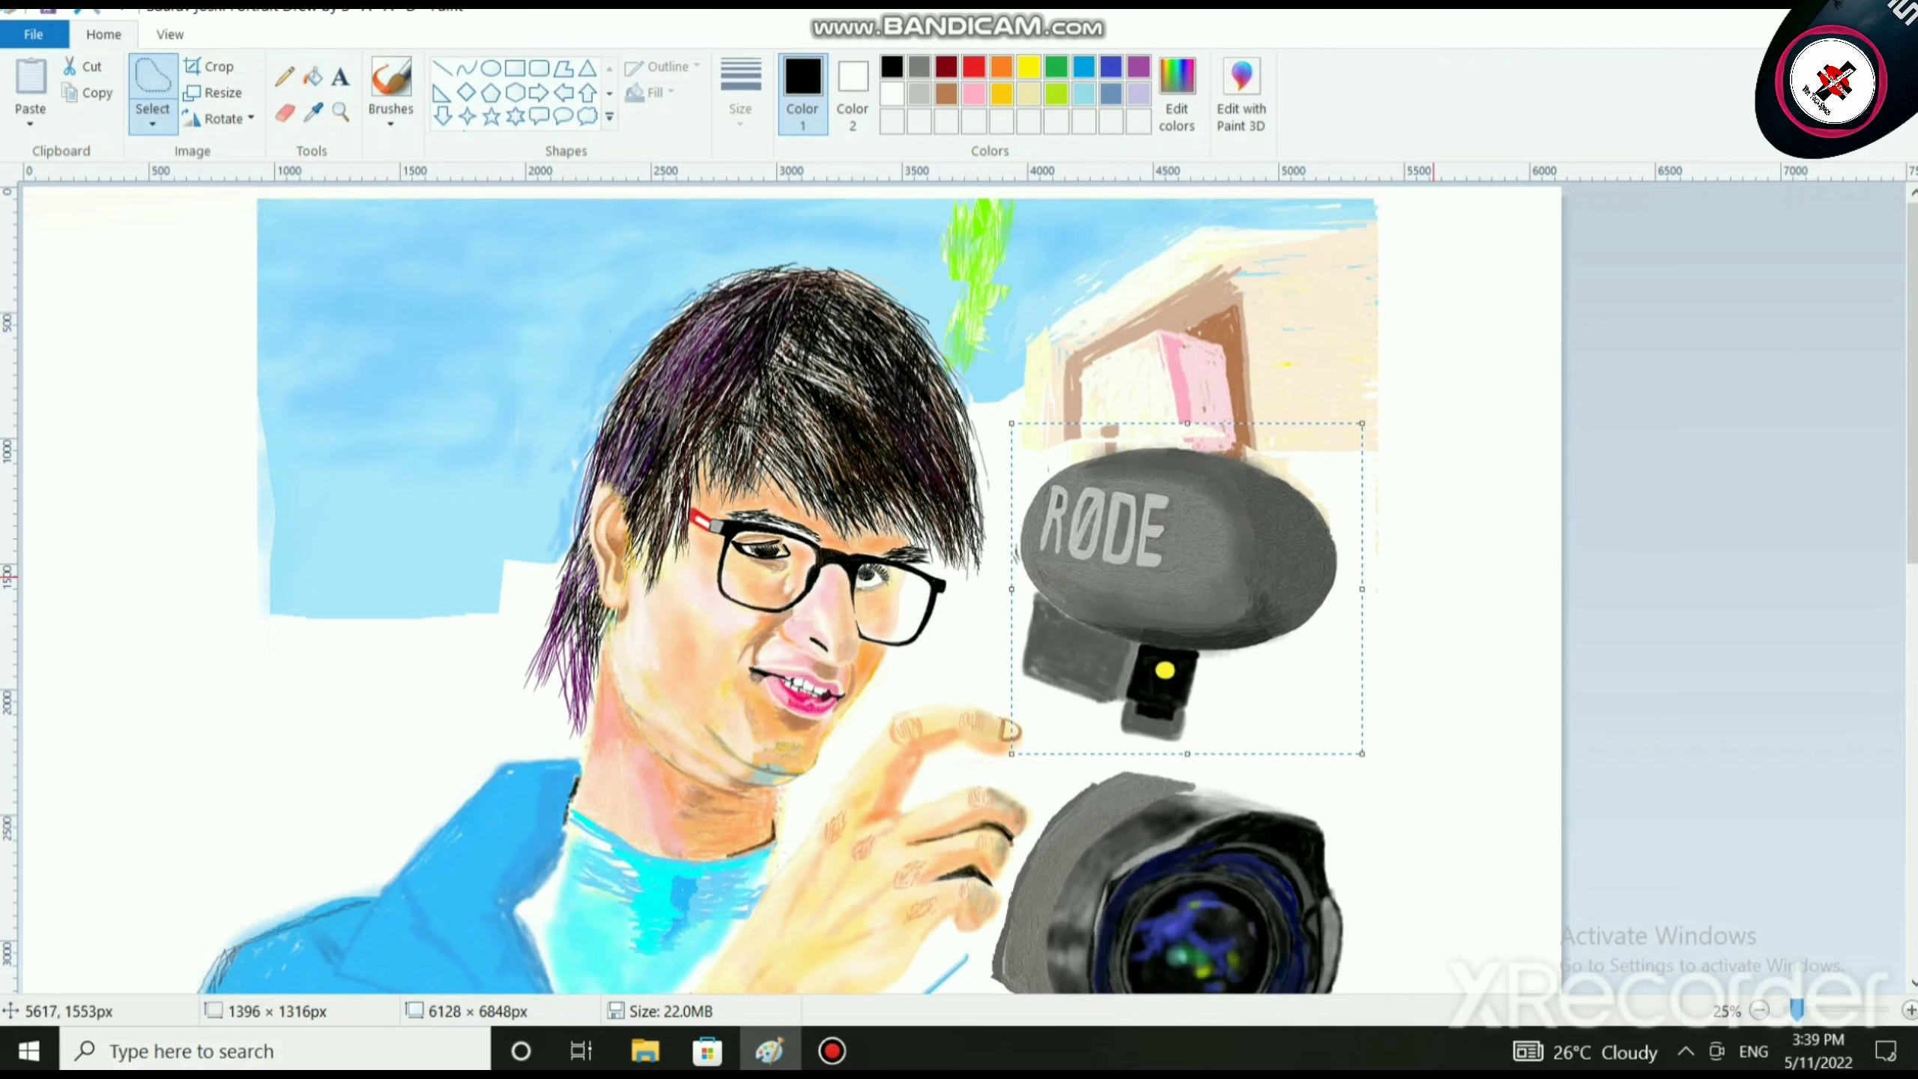
drag(1361, 589, 1359, 589)
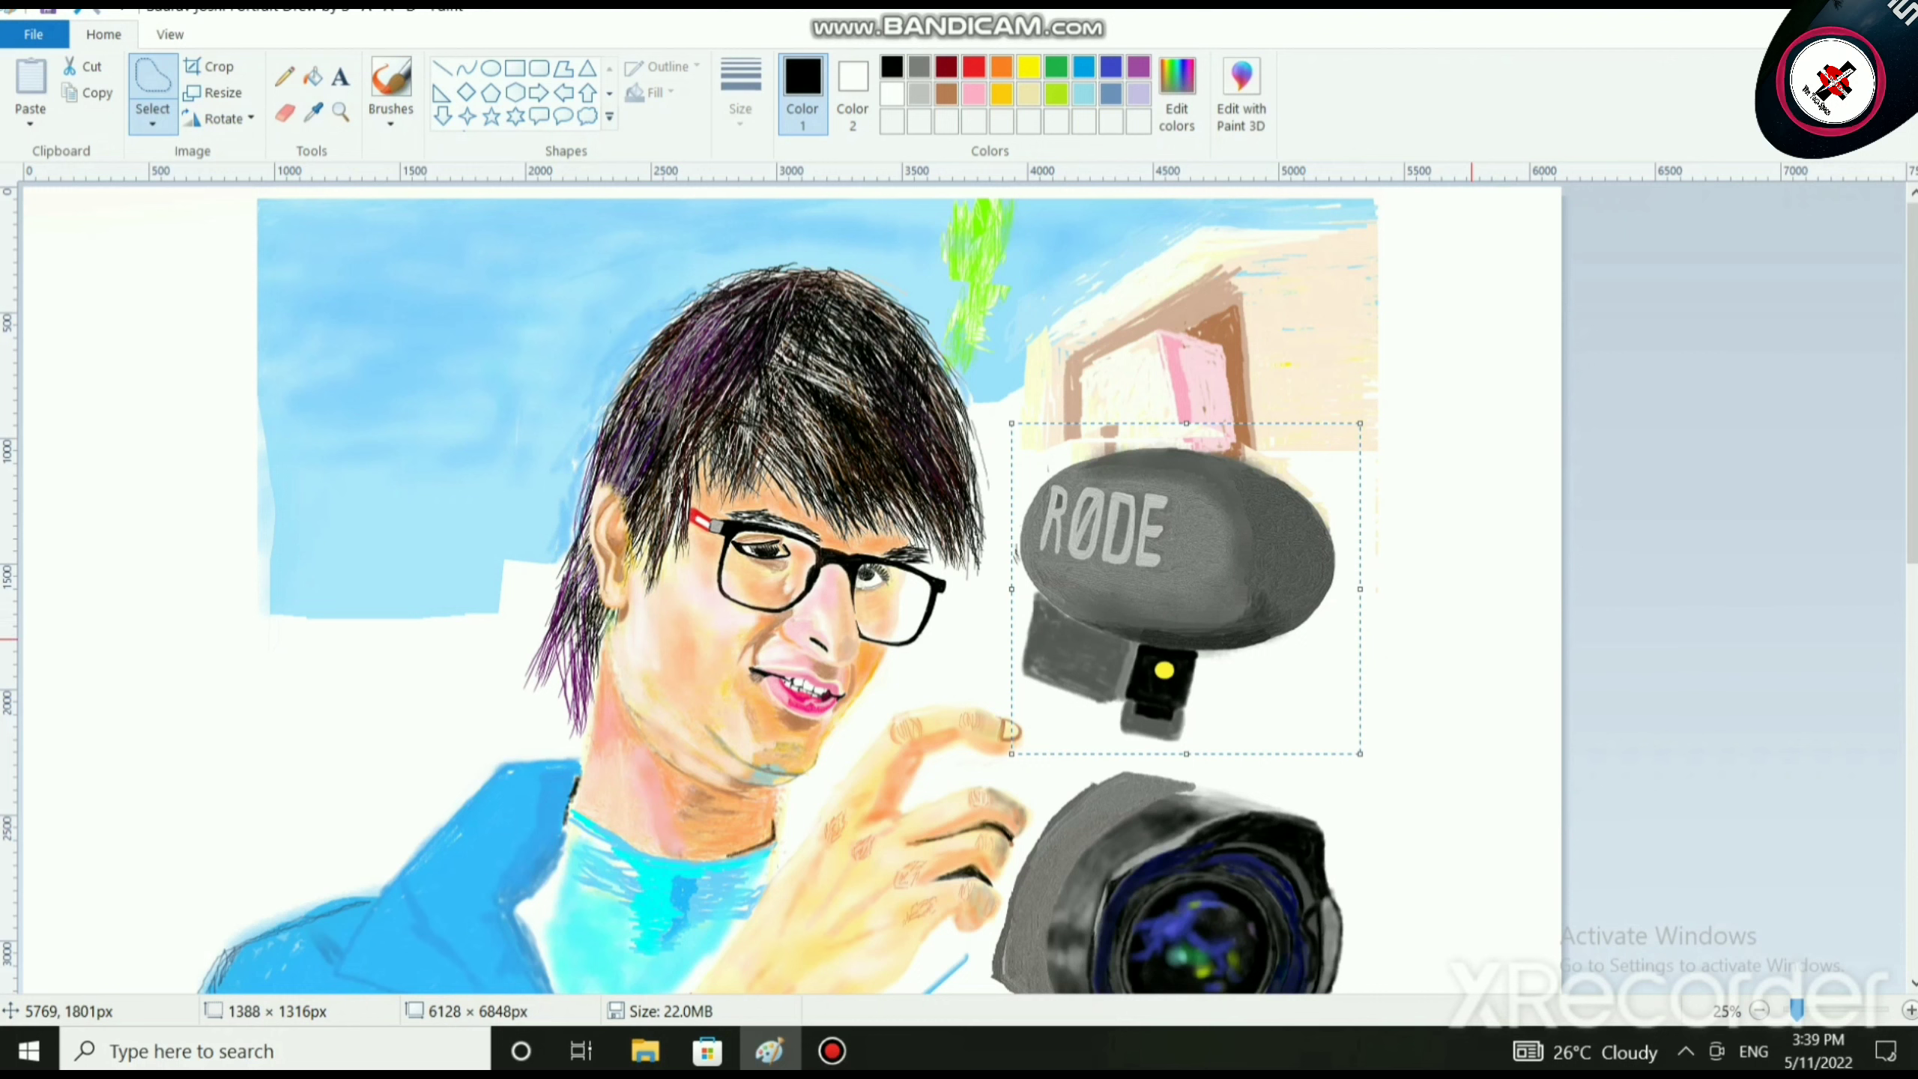
drag(1307, 565, 1317, 563)
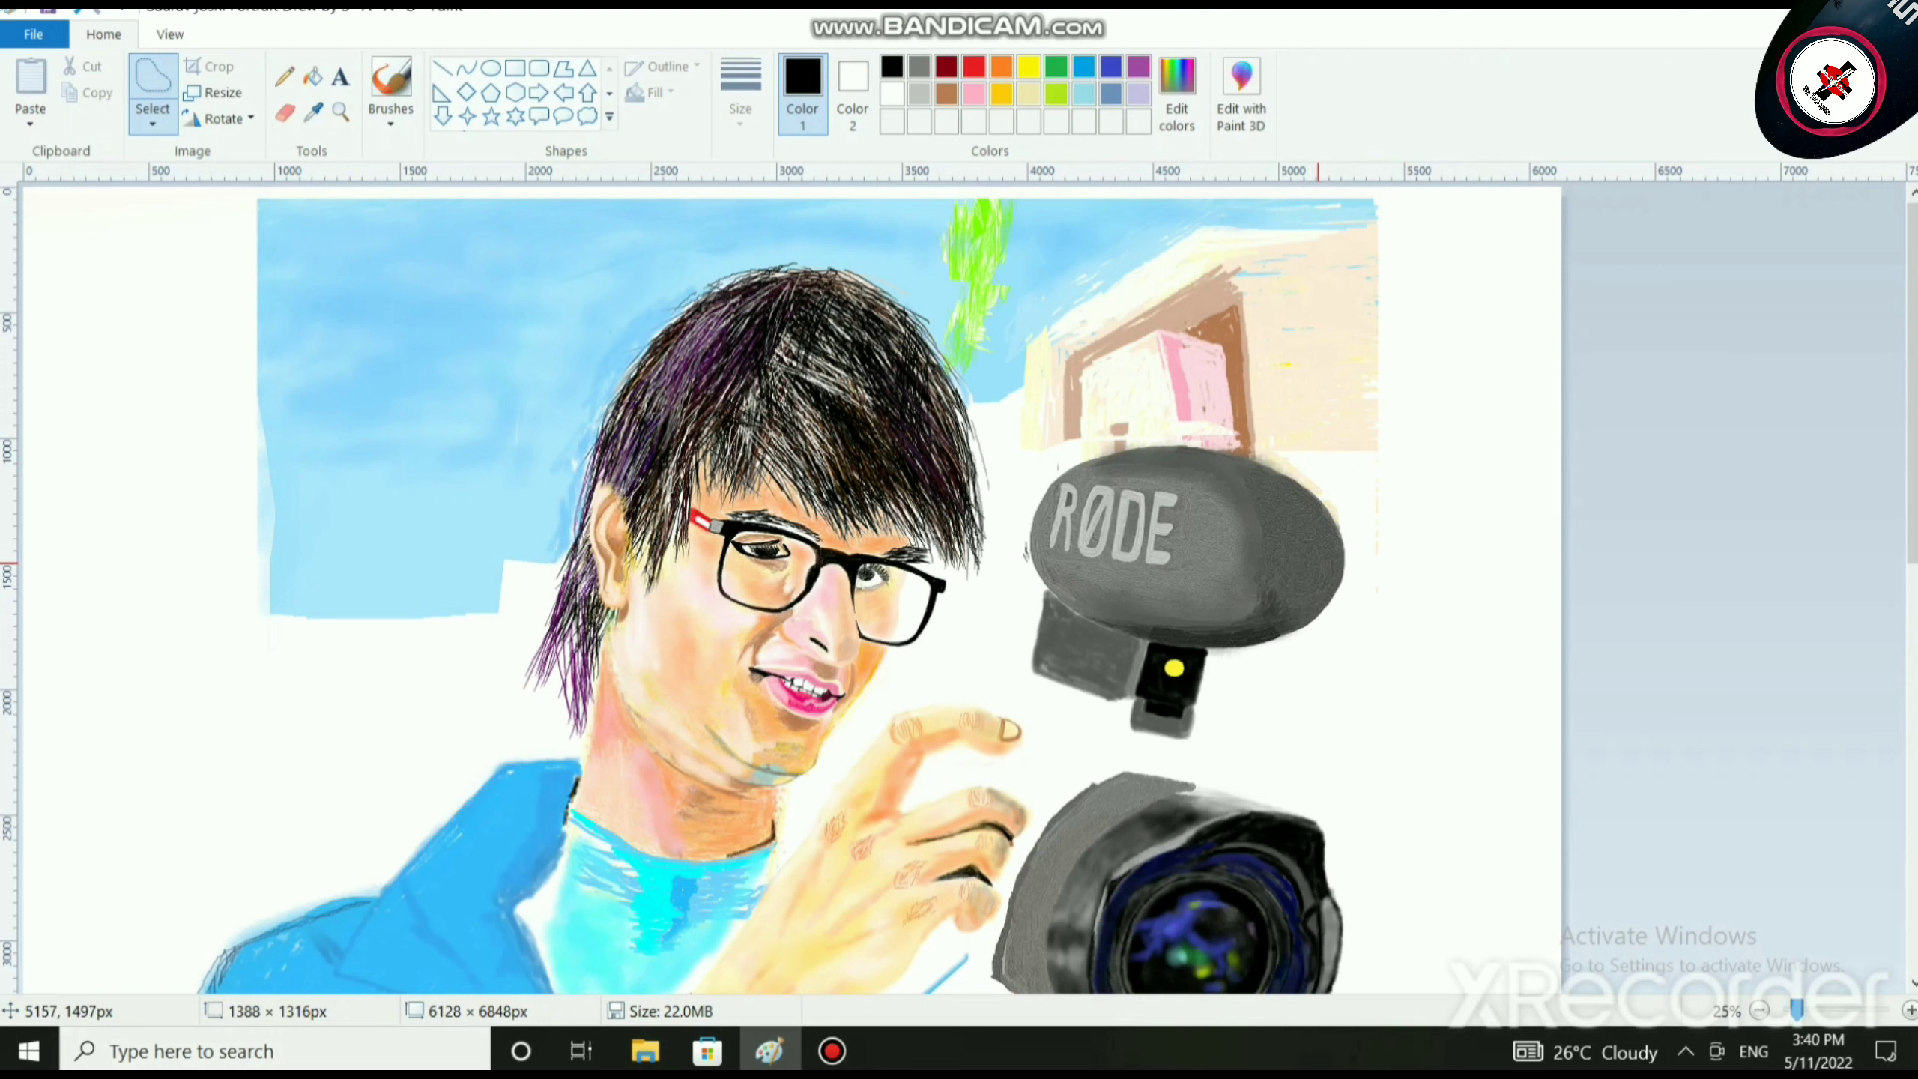
drag(1332, 563, 1316, 568)
click(1498, 608)
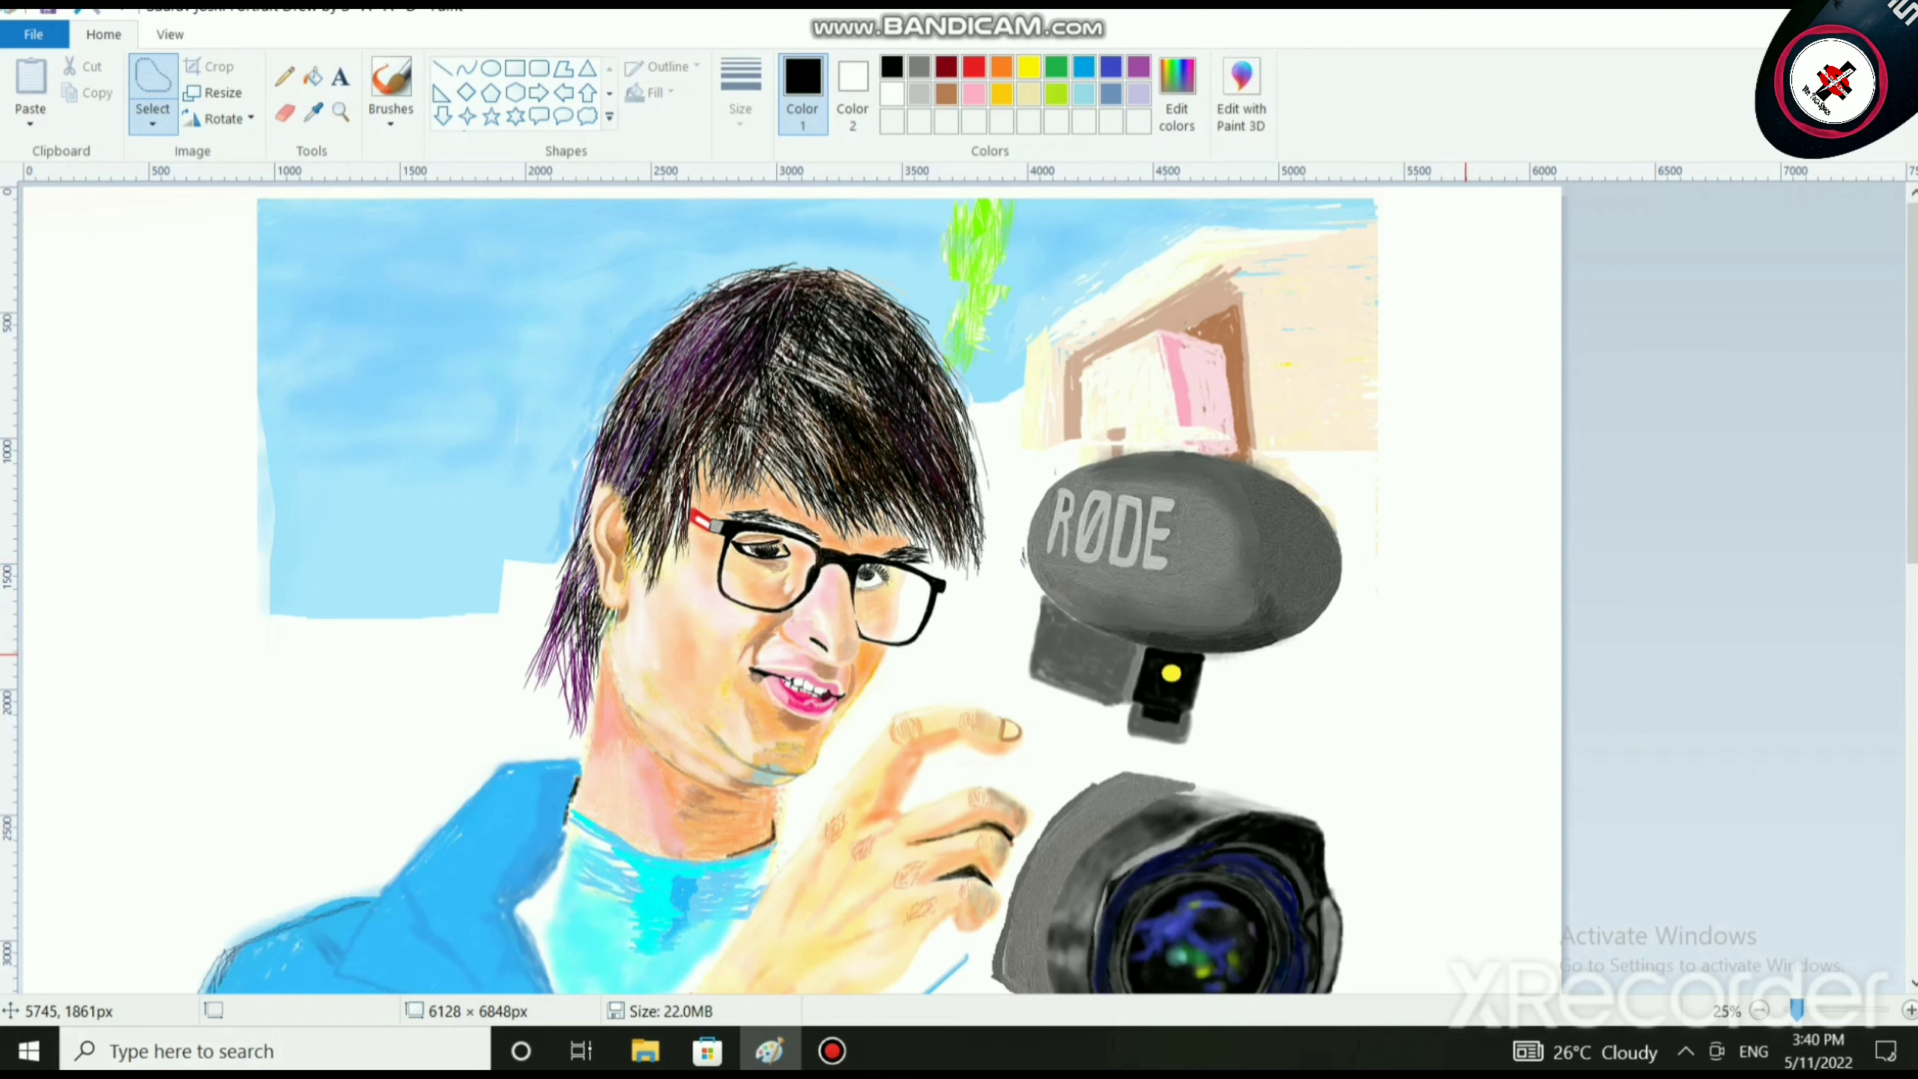
Select the grey and black mount beneath the microphone with a free-form outline and shrink it to 727 × 570 px.
scroll(1403, 691, down, 1)
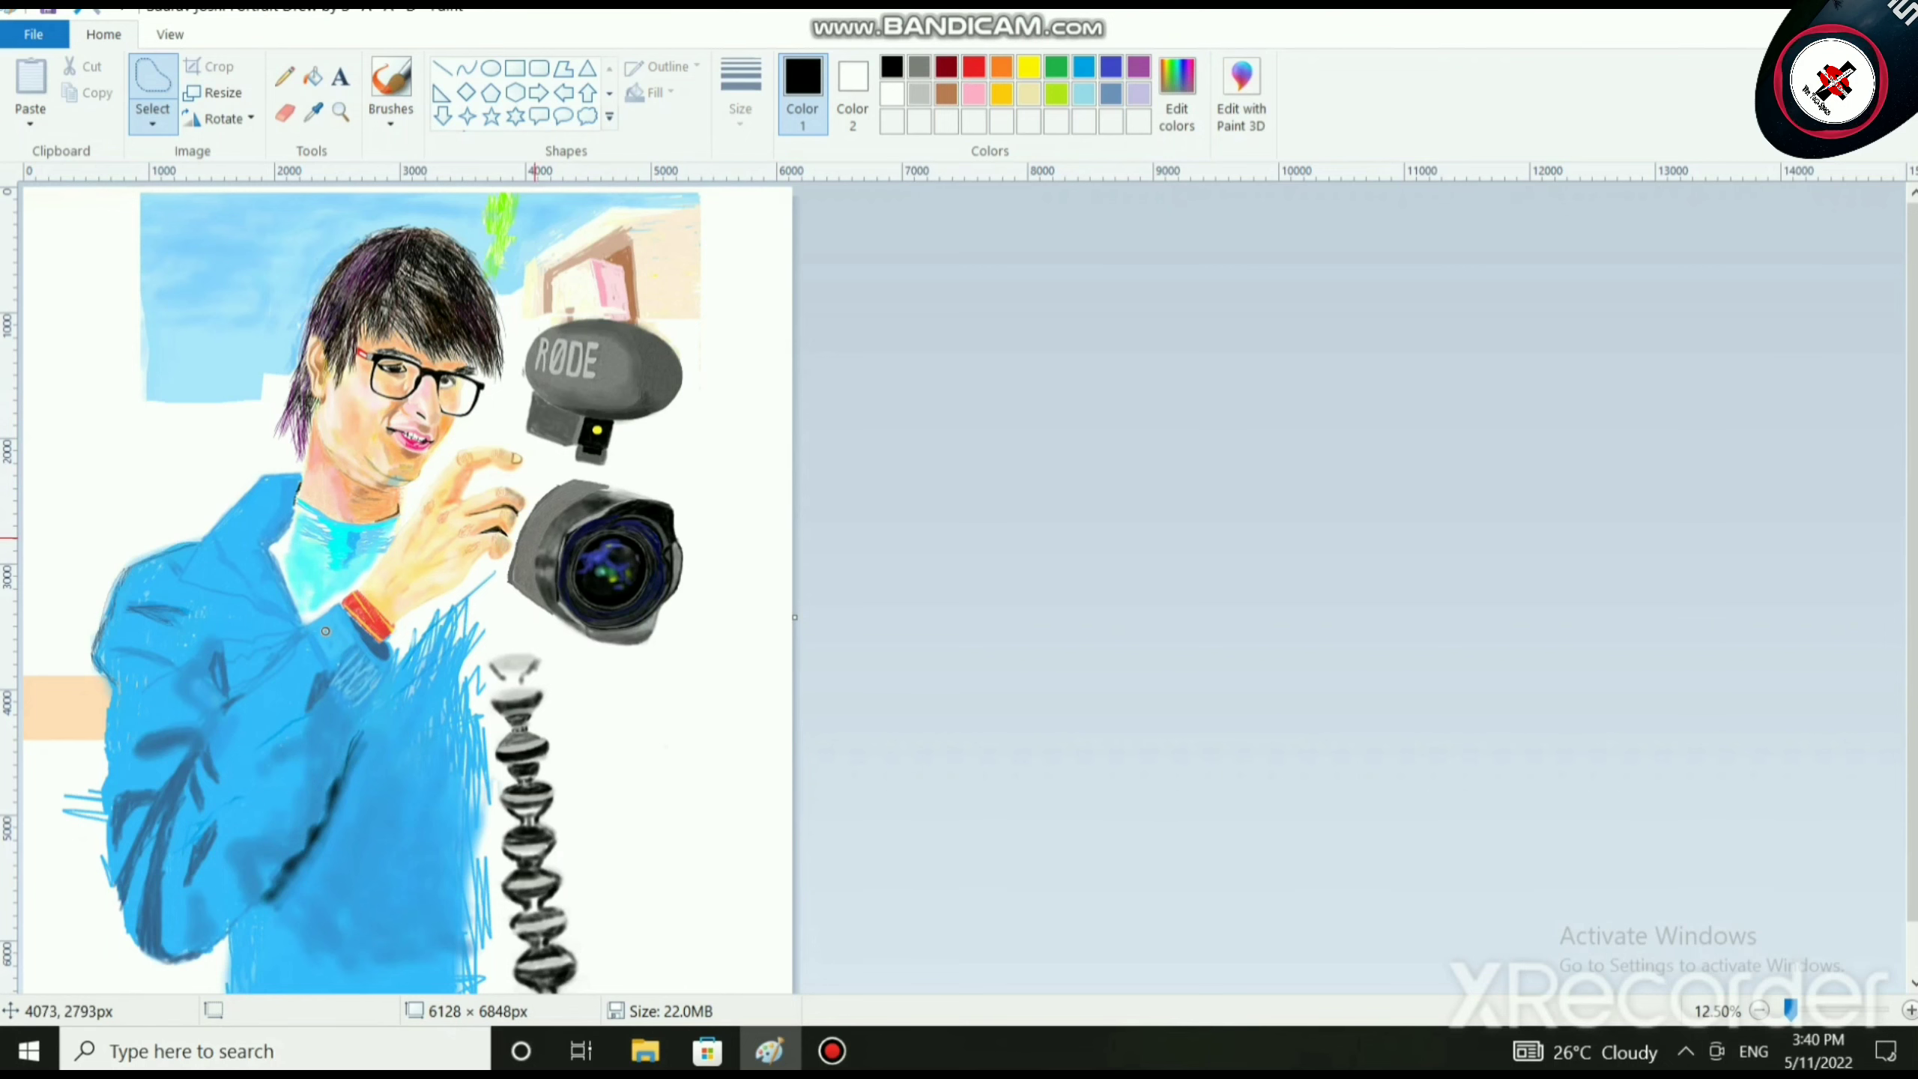
scroll(534, 538, up, 1)
scroll(1118, 544, down, 3)
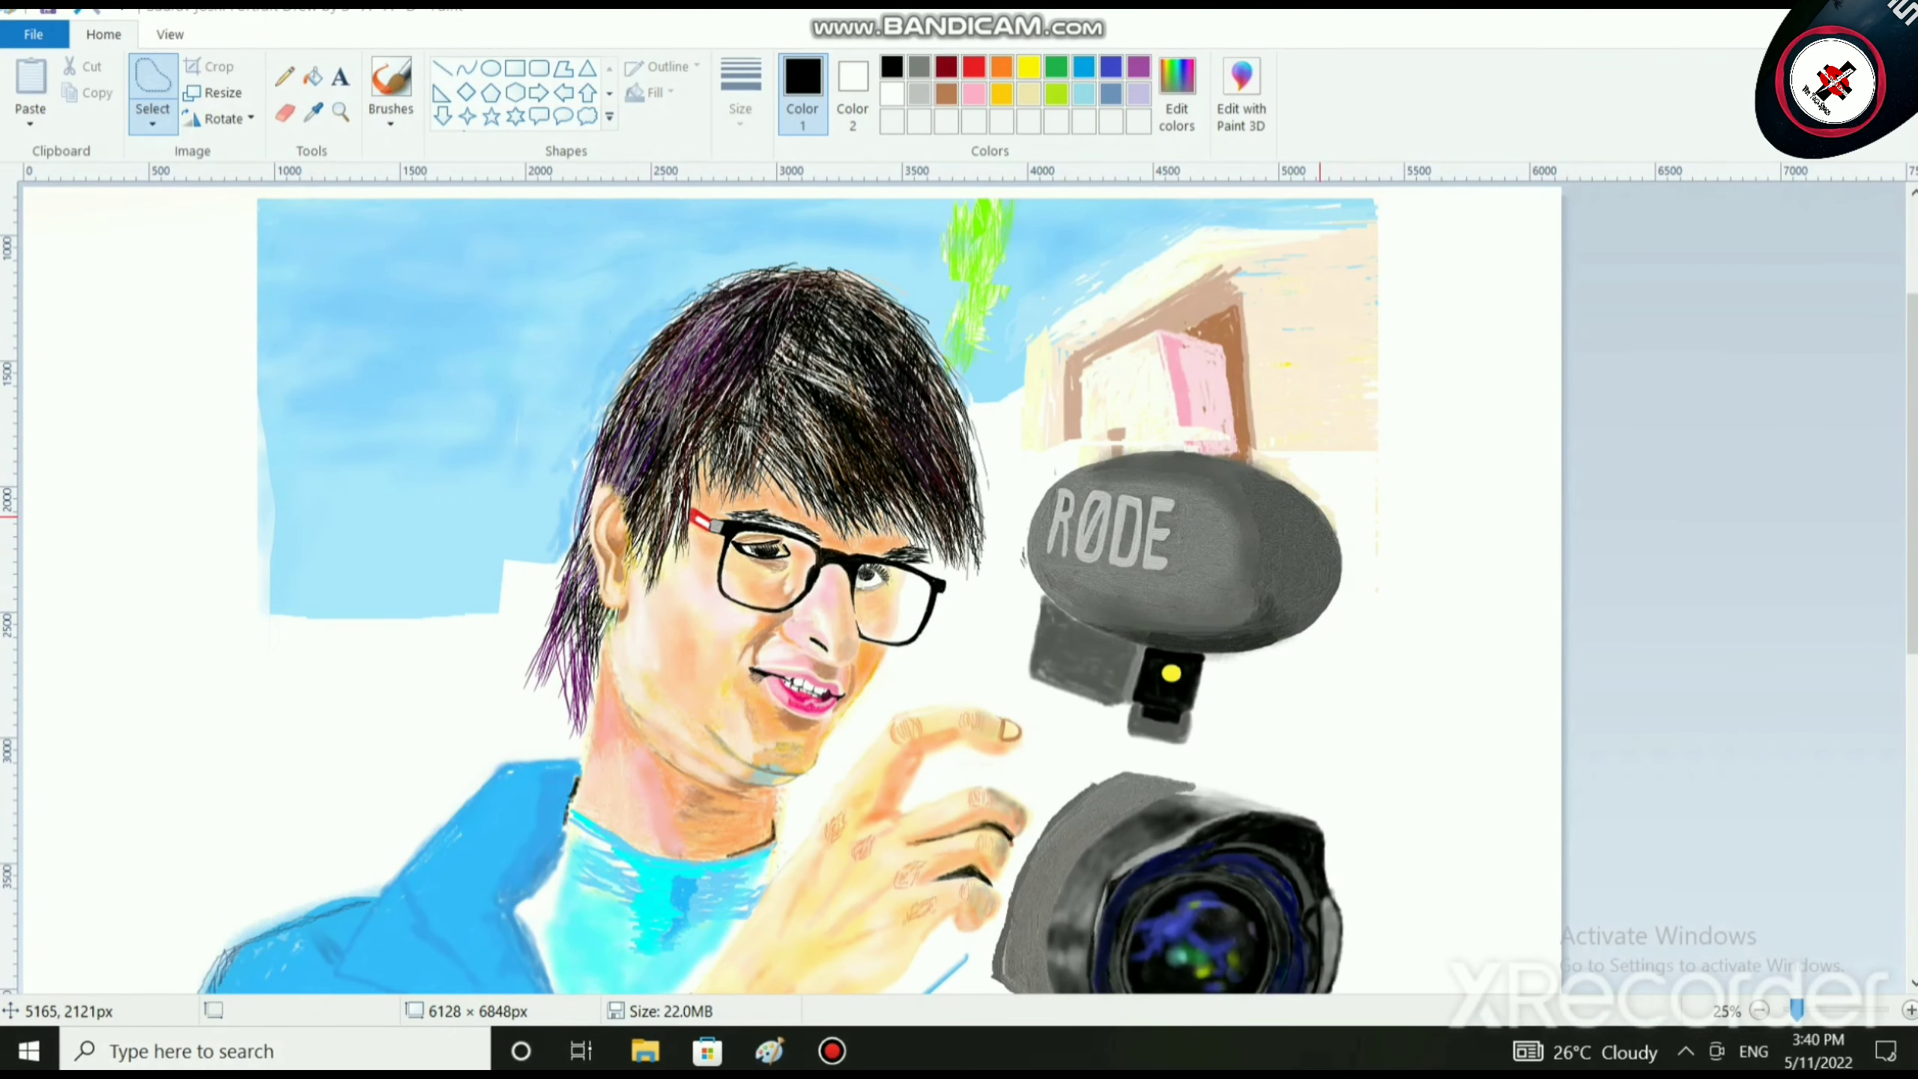
scroll(1115, 538, up, 1)
click(982, 971)
drag(1048, 892, 1089, 887)
drag(995, 983, 1472, 983)
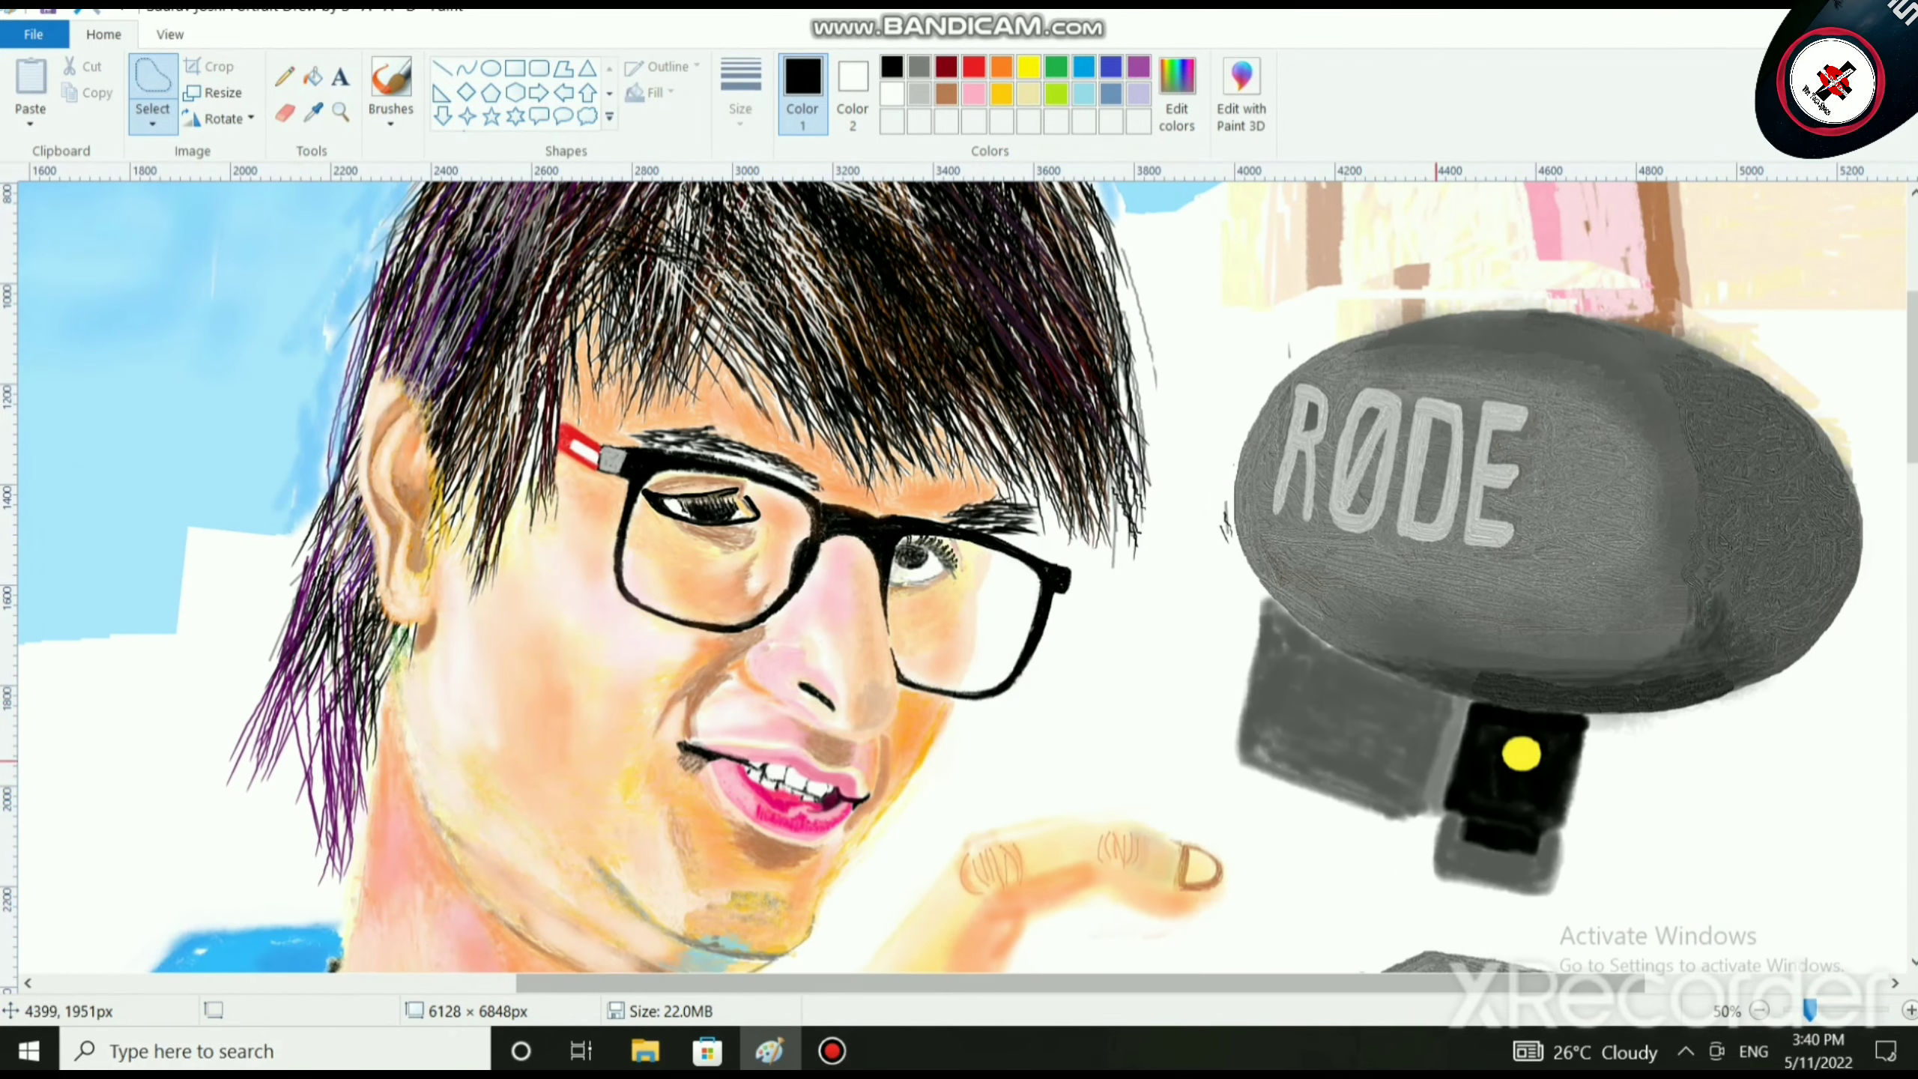
ctrl+scroll(1275, 782, up, 1)
drag(945, 983, 1598, 983)
scroll(1170, 816, down, 3)
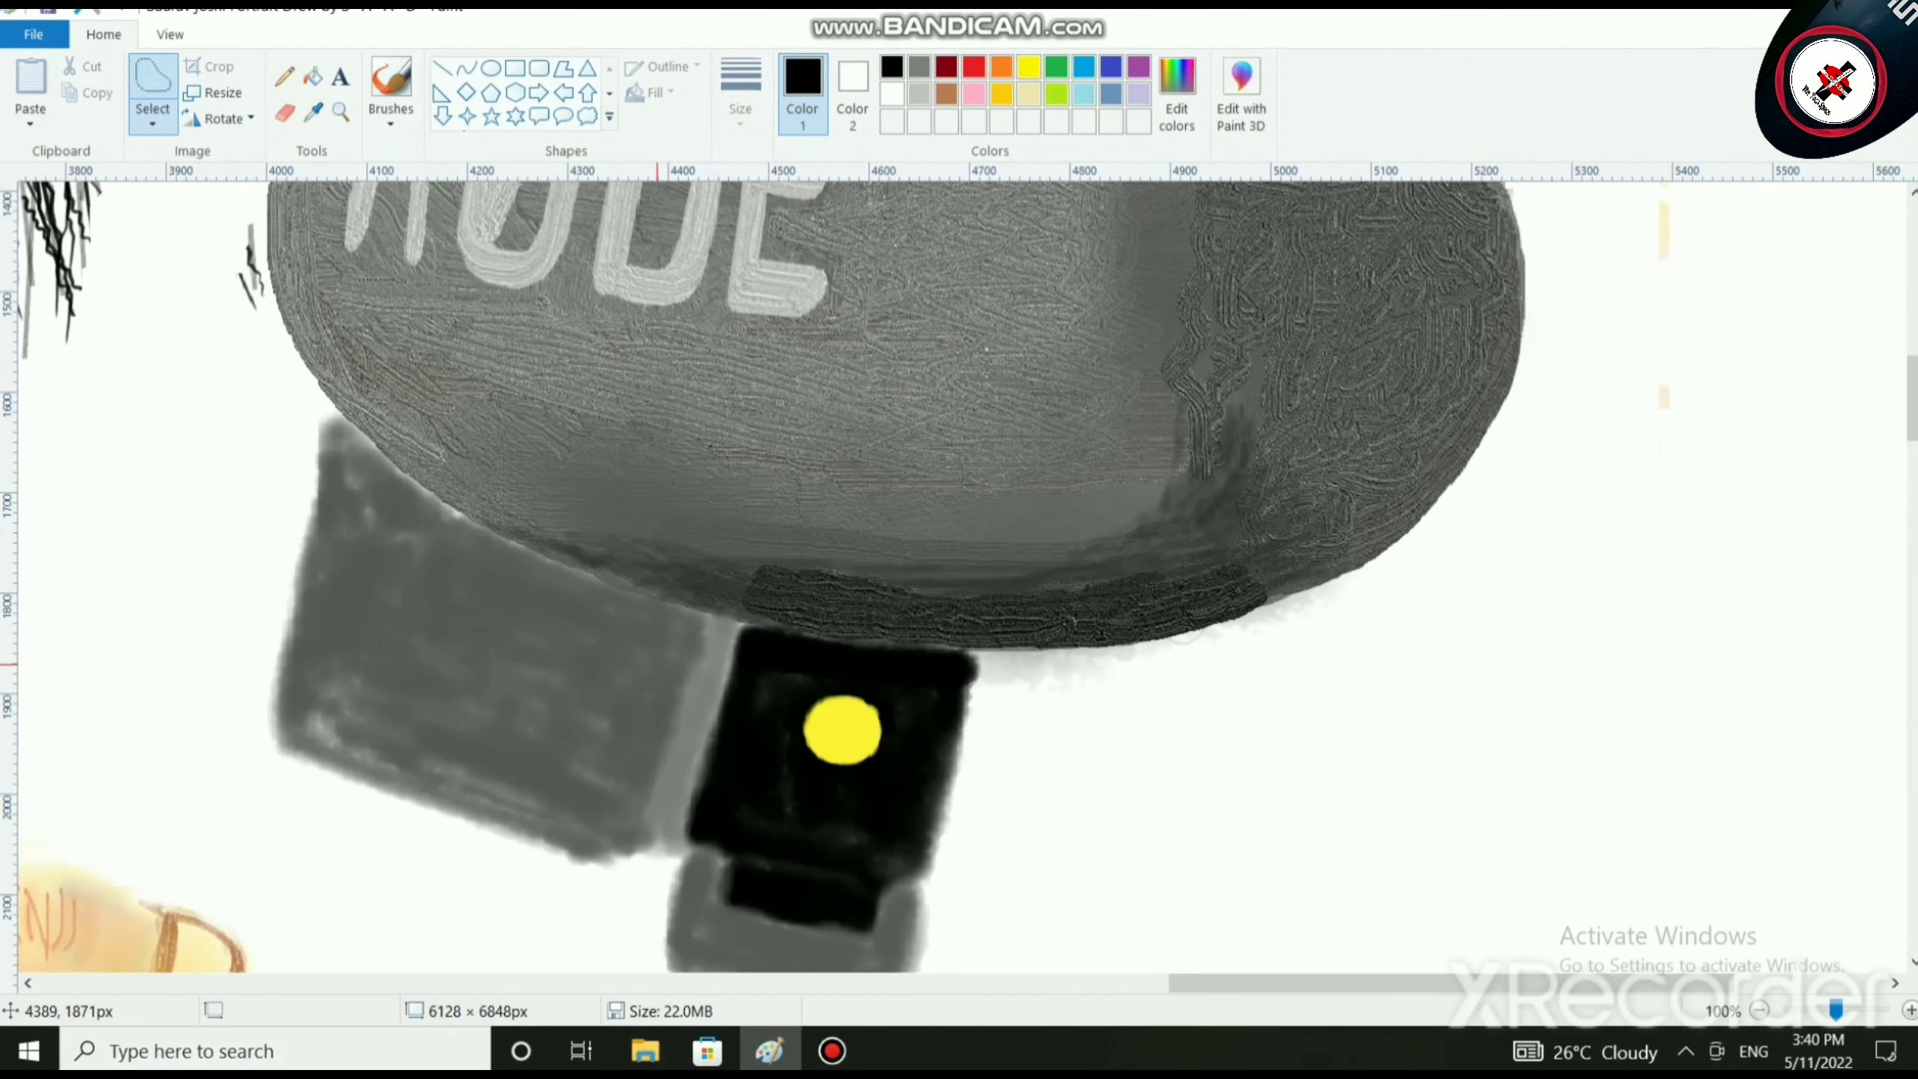
scroll(670, 676, down, 2)
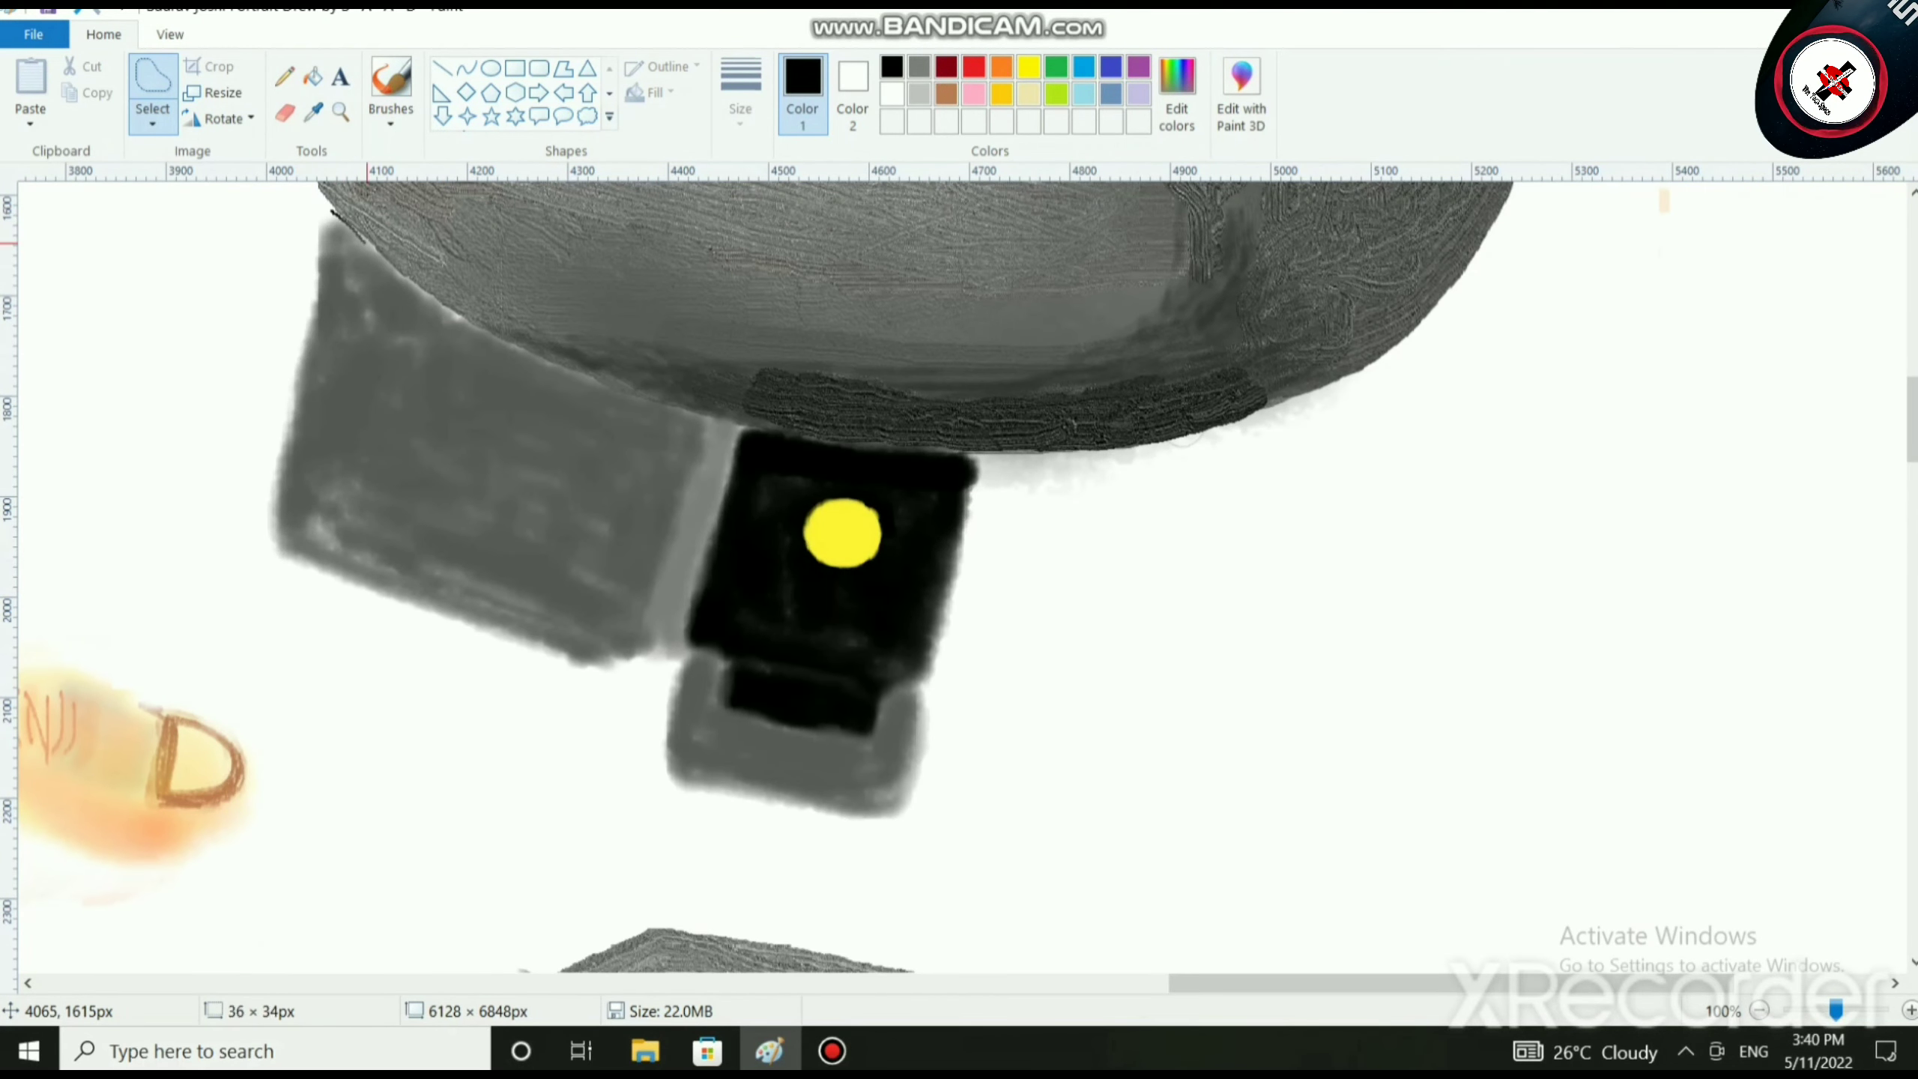
mouse_move(368, 242)
mouse_down()
mouse_move(618, 398)
mouse_move(1010, 471)
mouse_move(990, 791)
mouse_move(962, 868)
mouse_move(728, 838)
mouse_move(497, 769)
mouse_move(254, 610)
mouse_move(216, 559)
mouse_move(349, 209)
mouse_up()
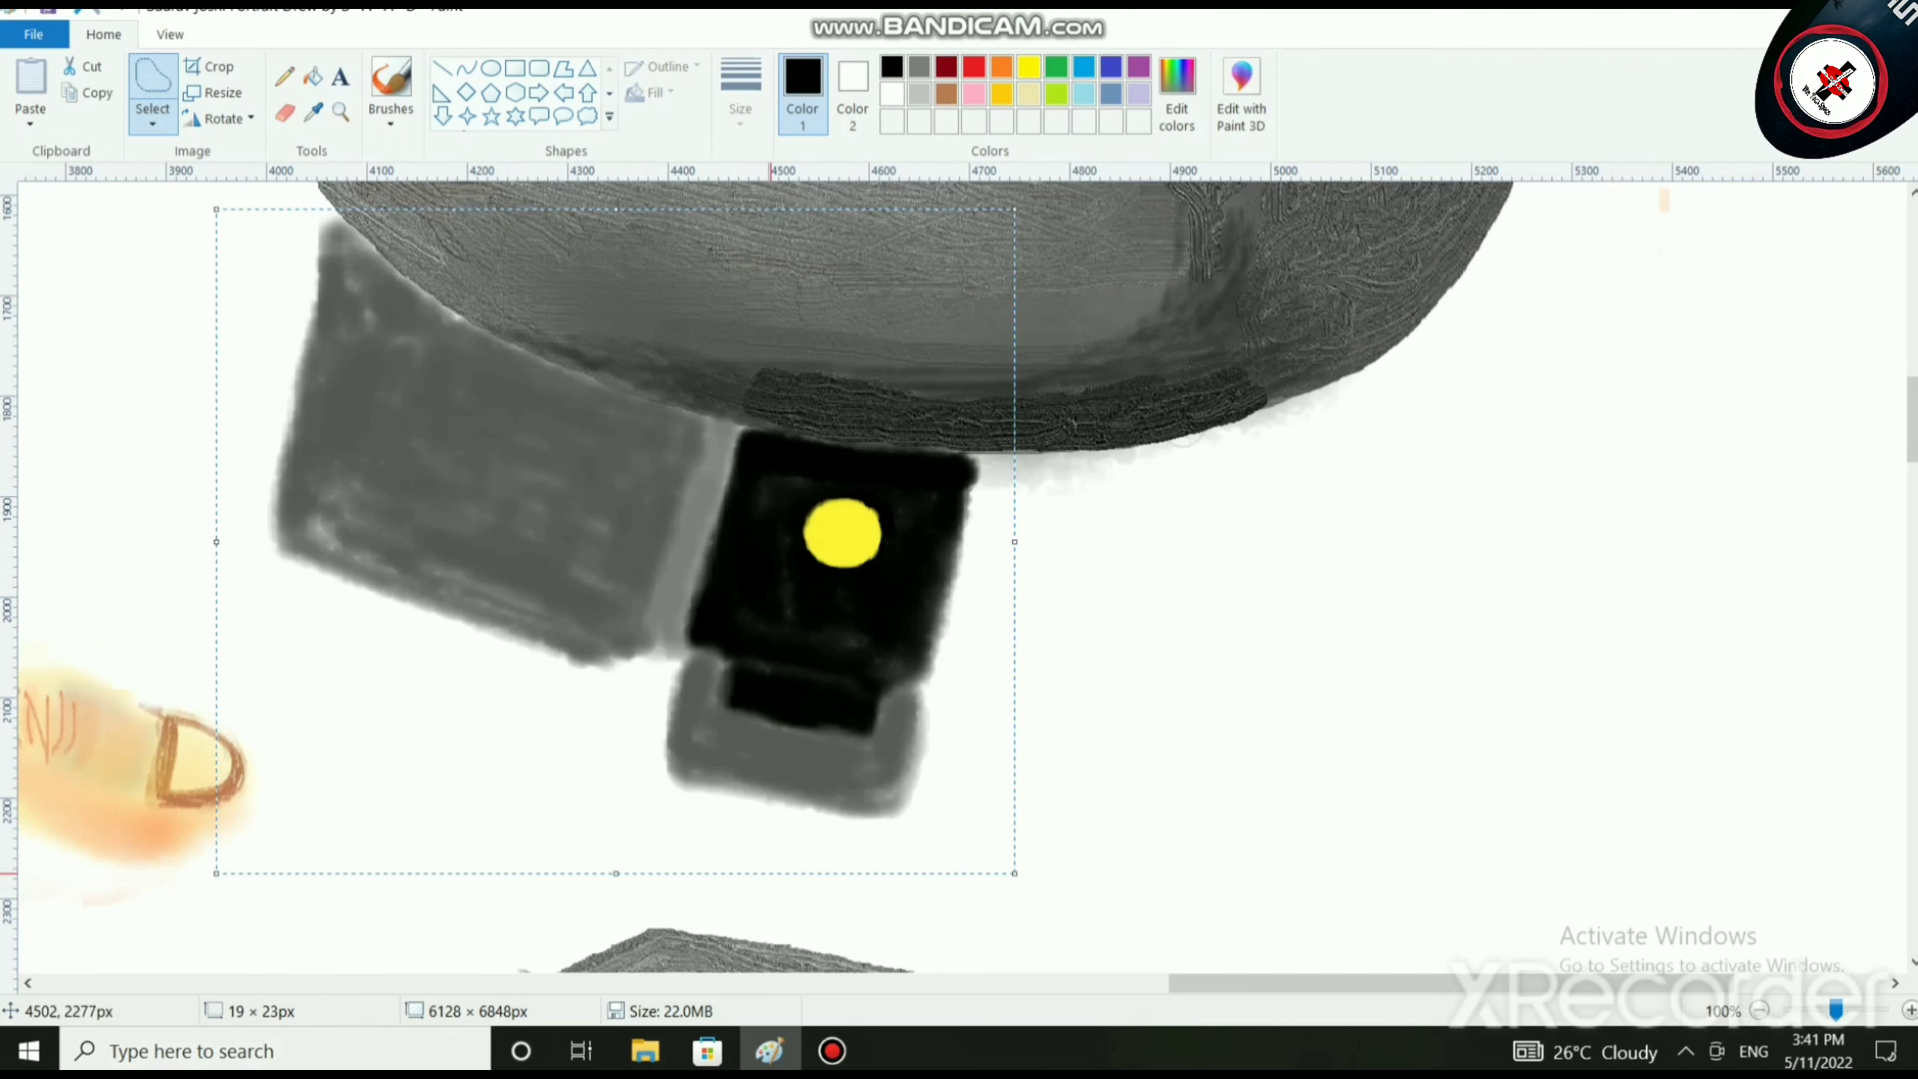
drag(615, 873, 627, 783)
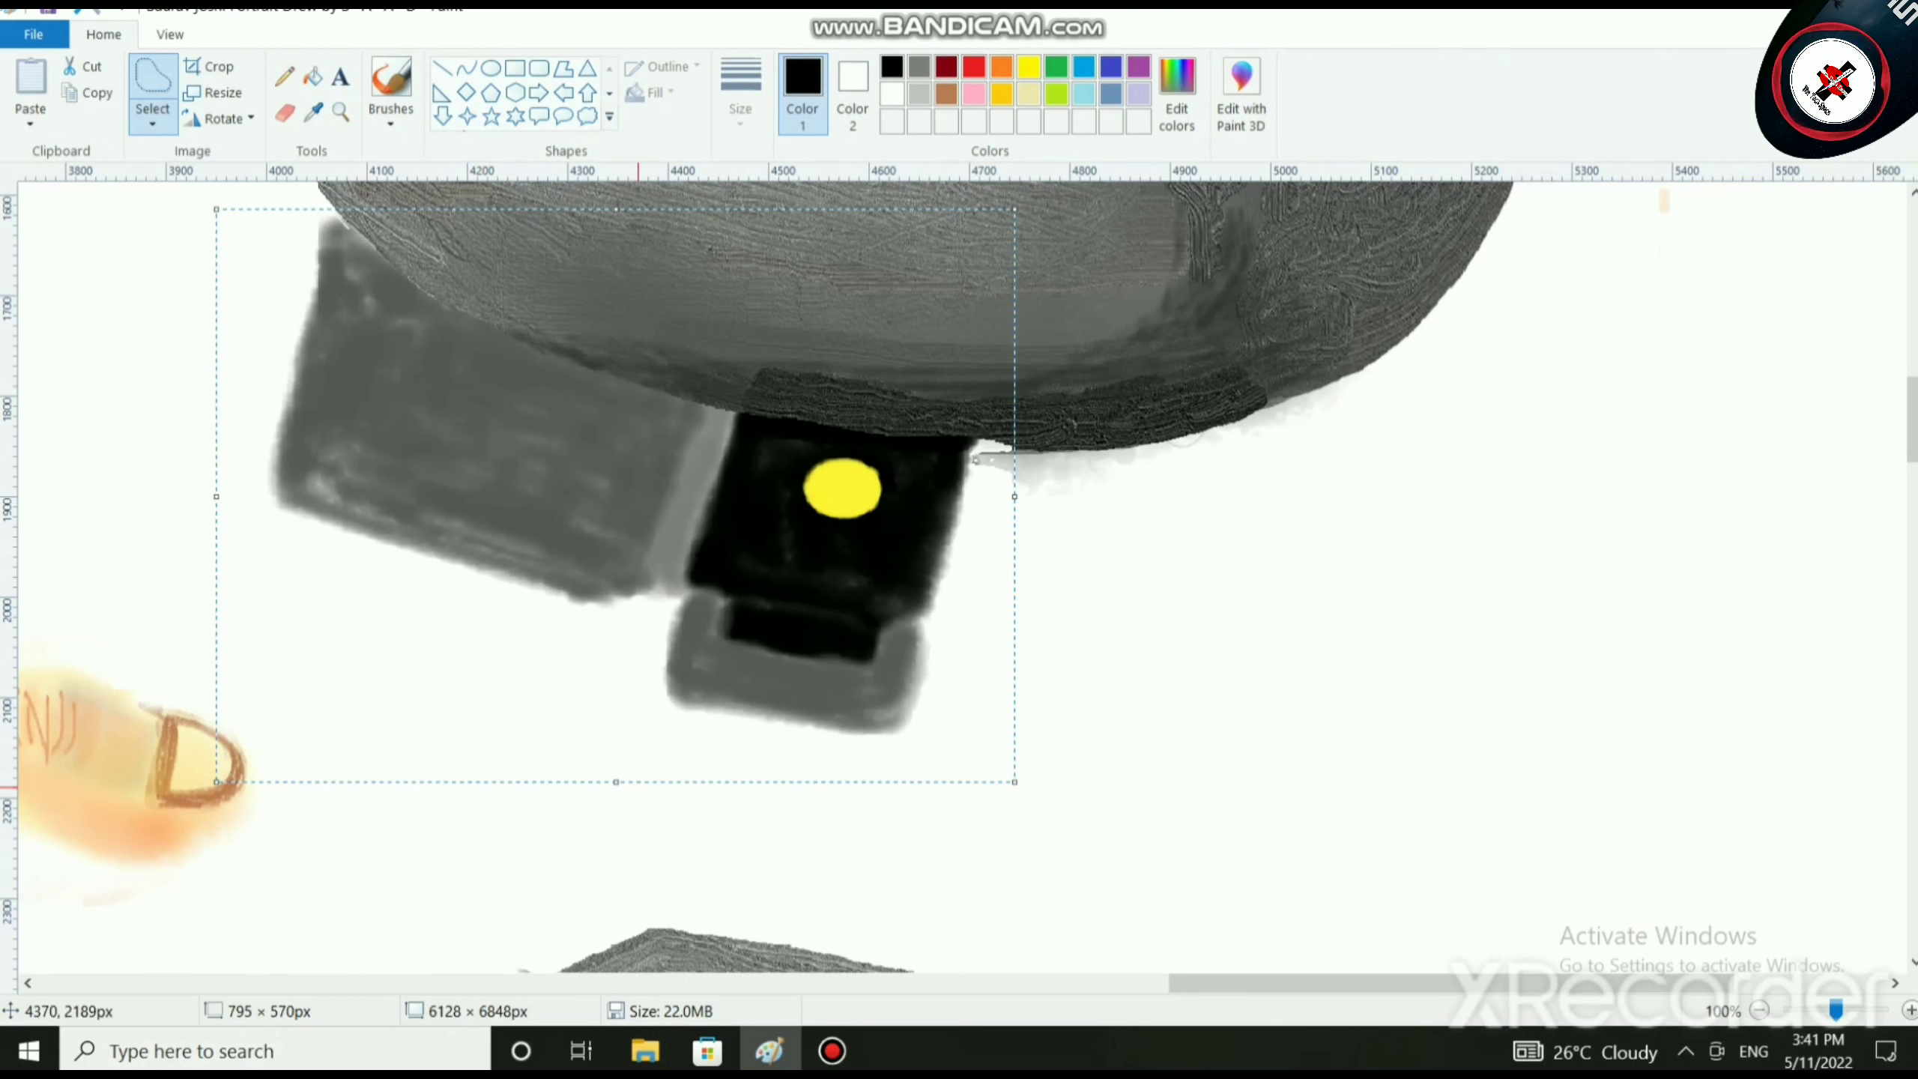
drag(1014, 497, 944, 499)
Nudge the selected grey and black mount into place beneath the microphone and shrink its selection to 696 × 532 px.
drag(799, 496, 831, 521)
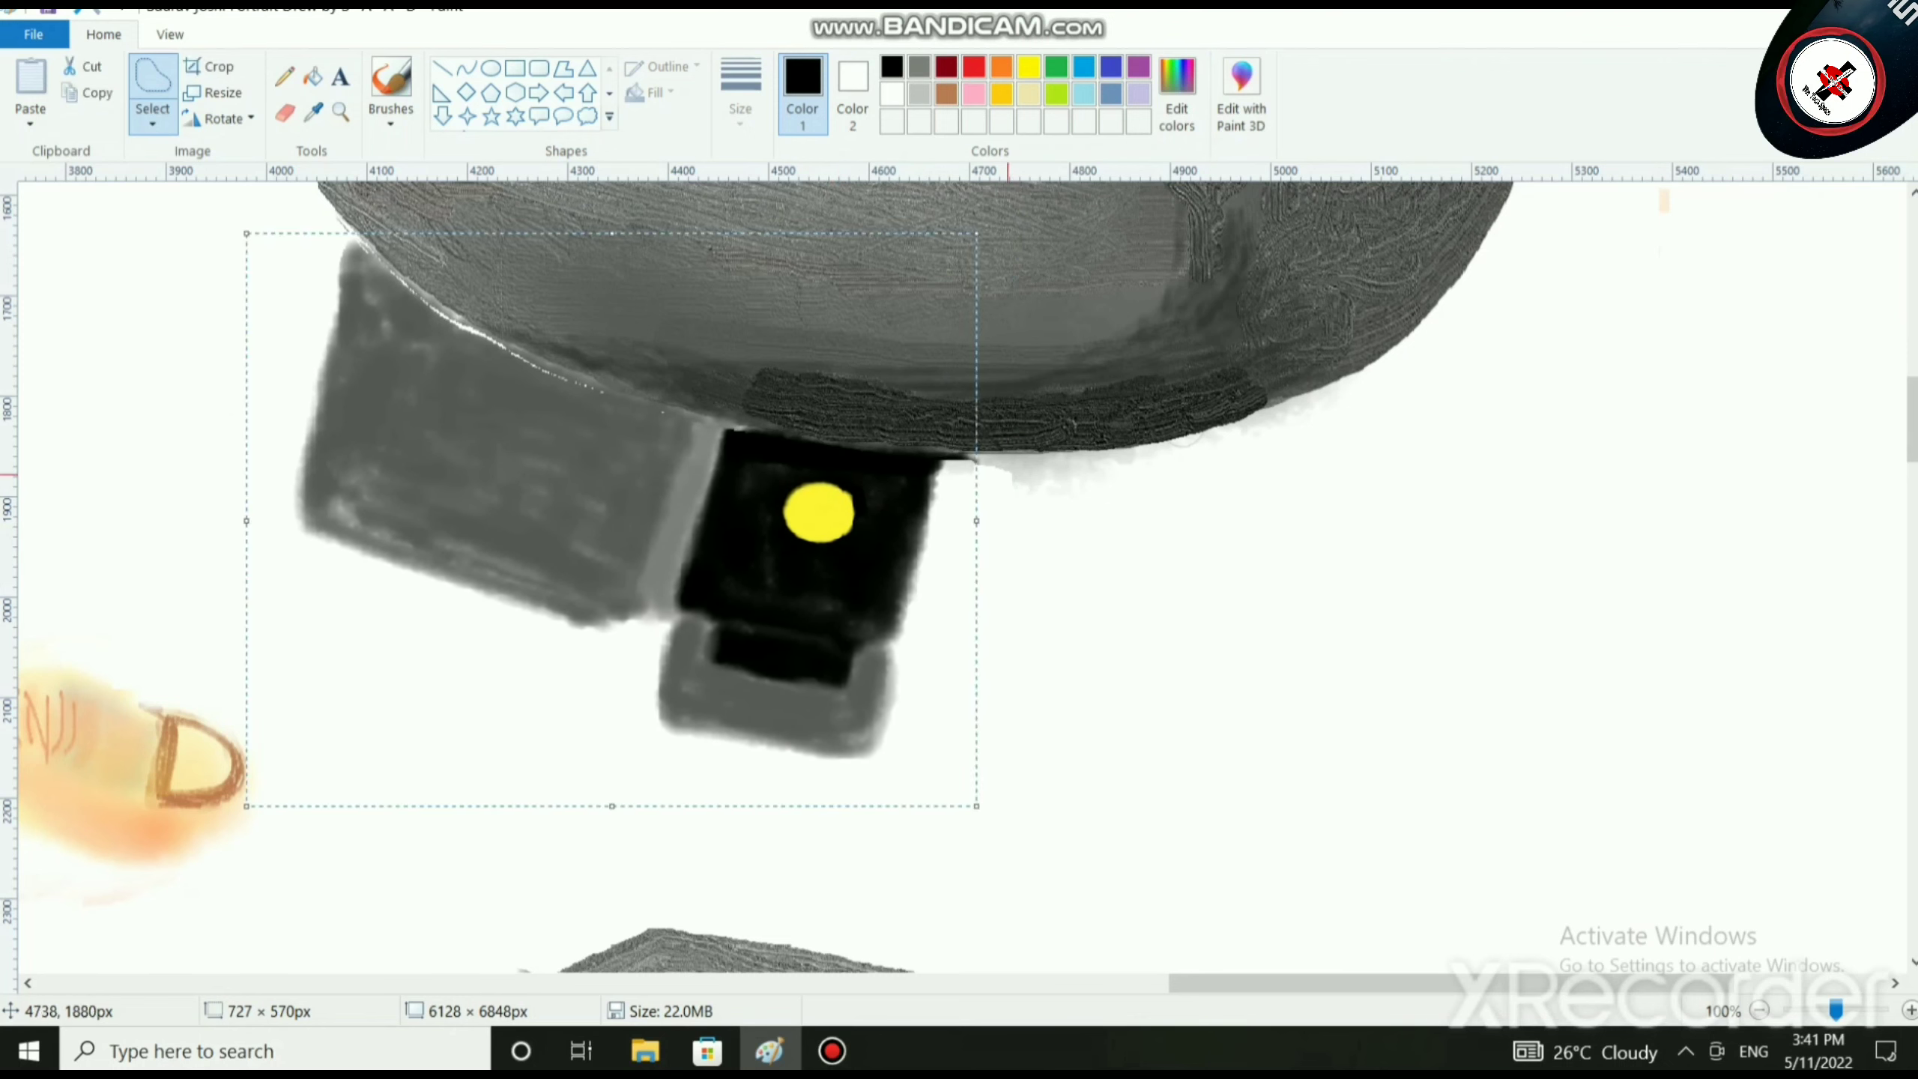
mouse_move(742, 569)
mouse_down()
mouse_move(683, 558)
mouse_move(725, 558)
mouse_up()
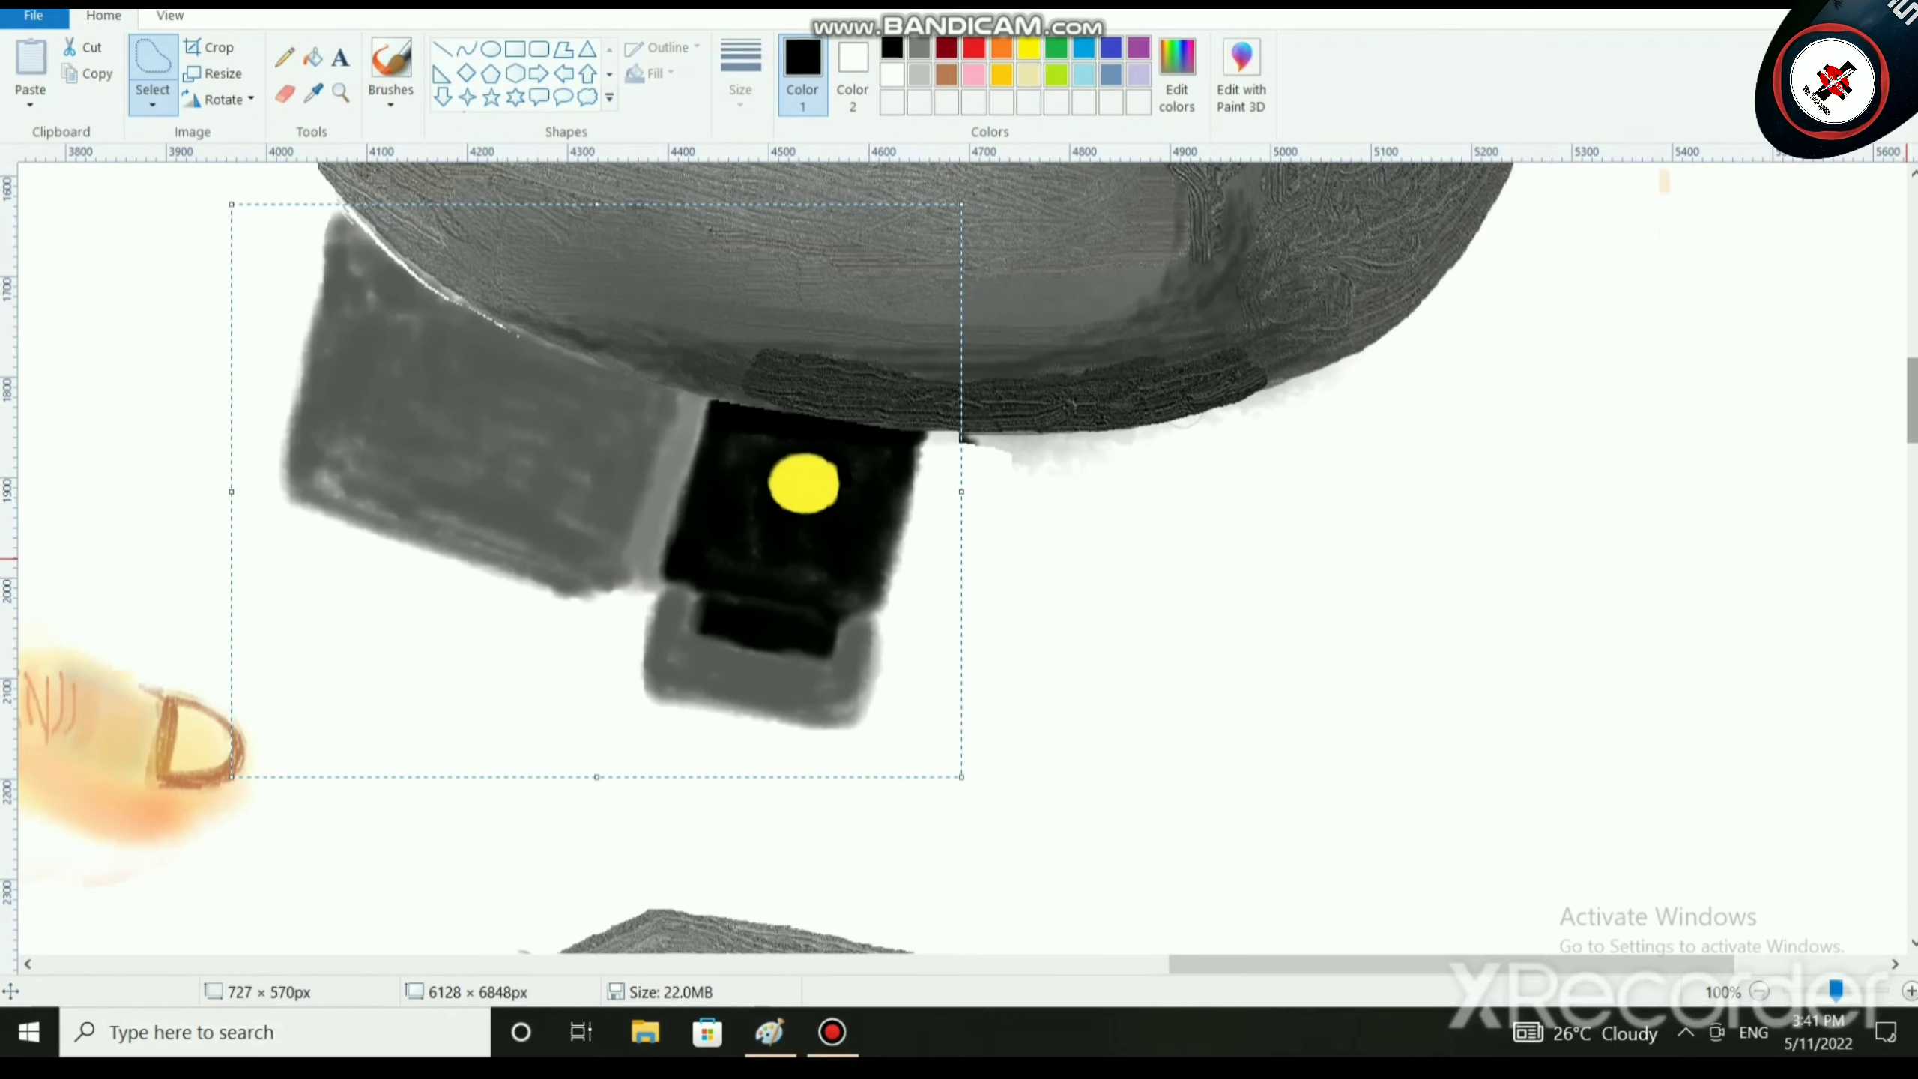
scroll(1878, 442, down, 3)
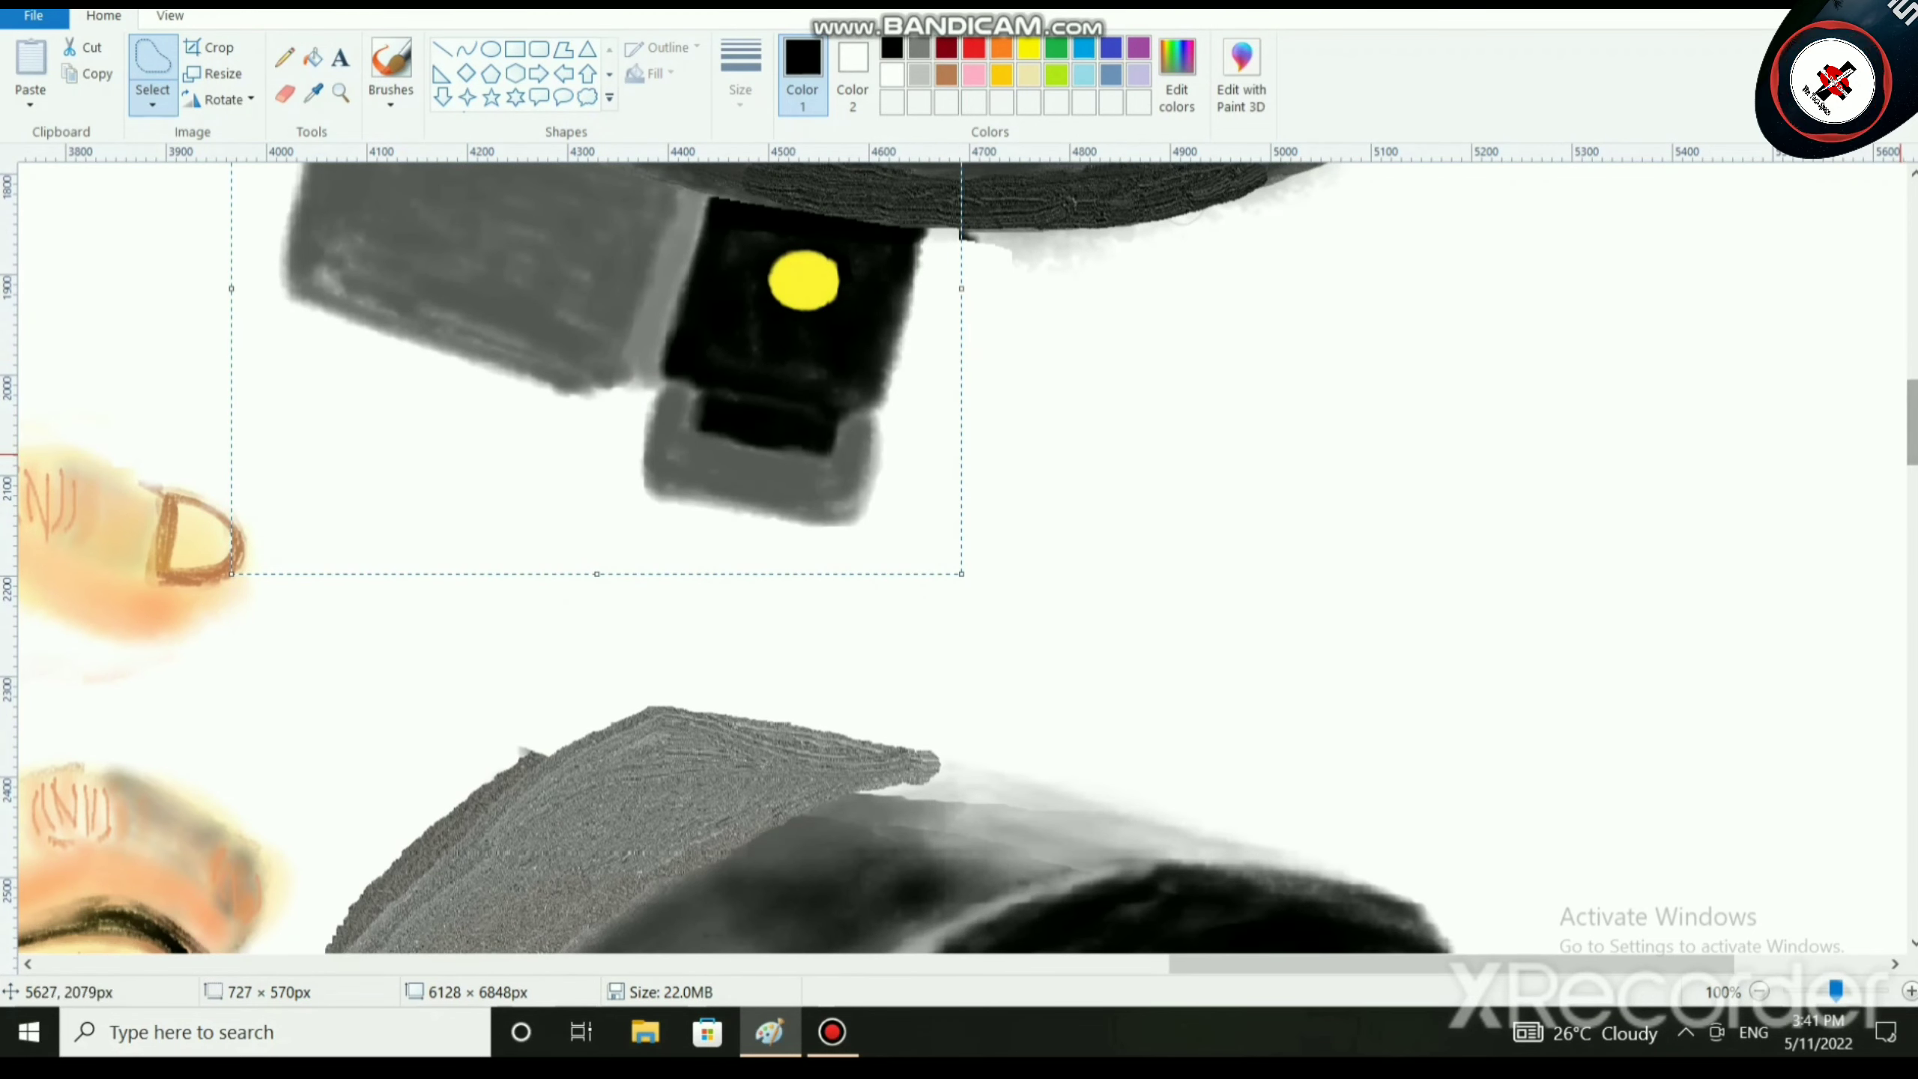
drag(873, 314, 808, 320)
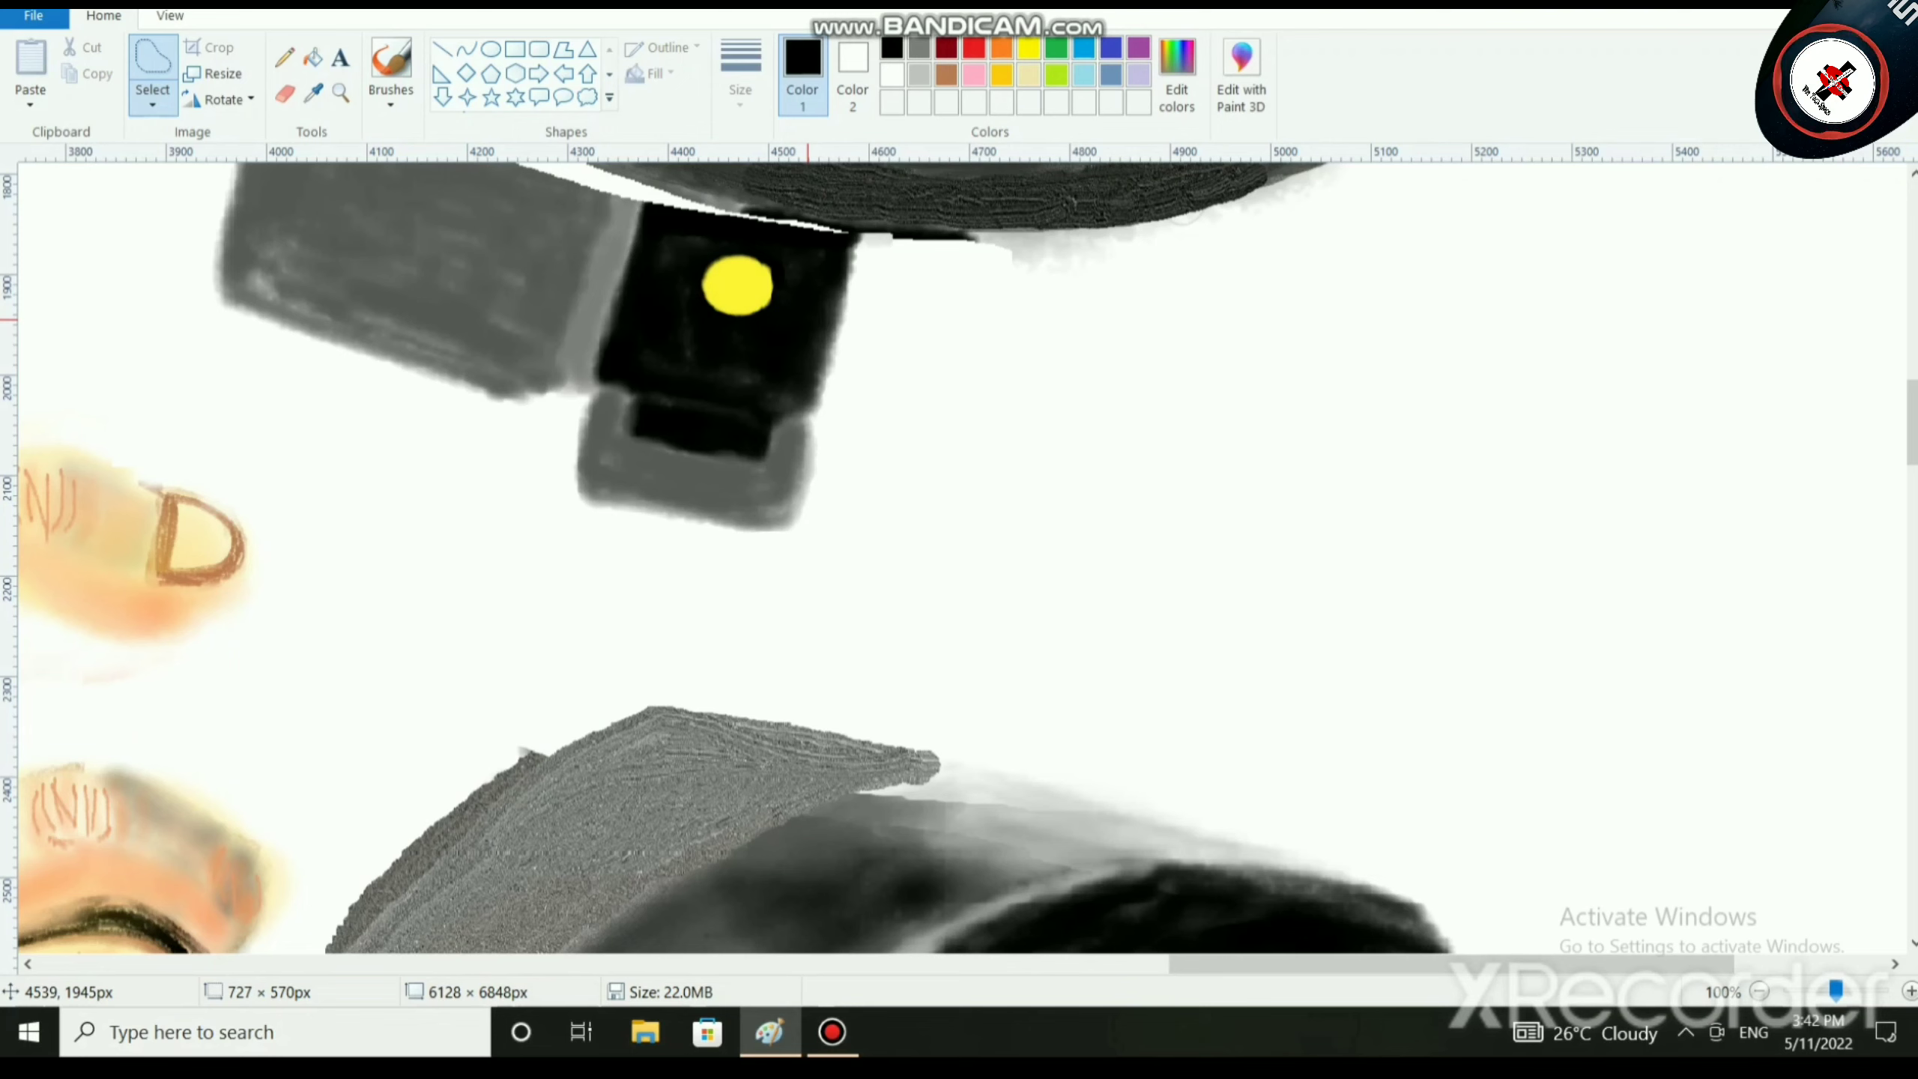
drag(807, 319, 905, 305)
drag(974, 581, 974, 542)
mouse_move(921, 402)
mouse_down()
mouse_move(925, 435)
mouse_move(949, 436)
mouse_move(923, 428)
mouse_up()
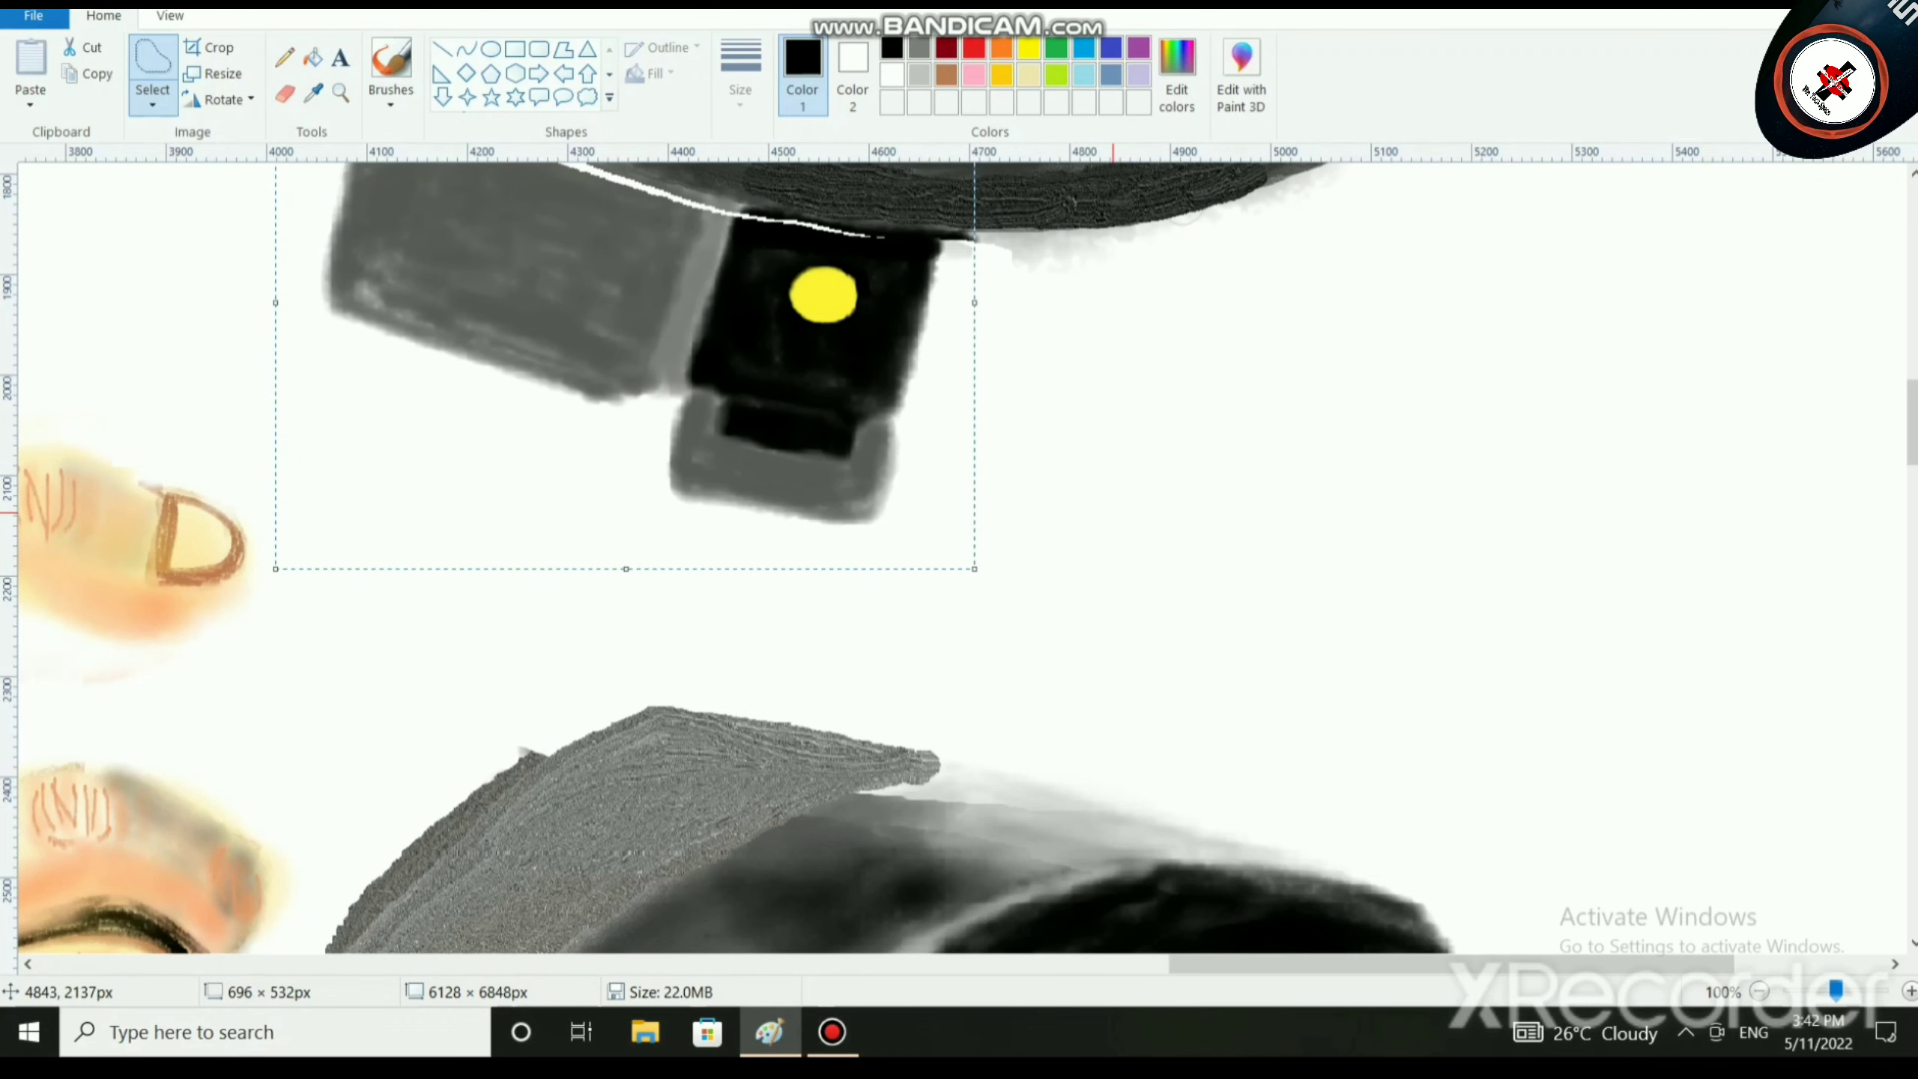
Brush grey over the white gap between the grey mount block and the lower edge of the microphone.
scroll(1112, 513, down, 3)
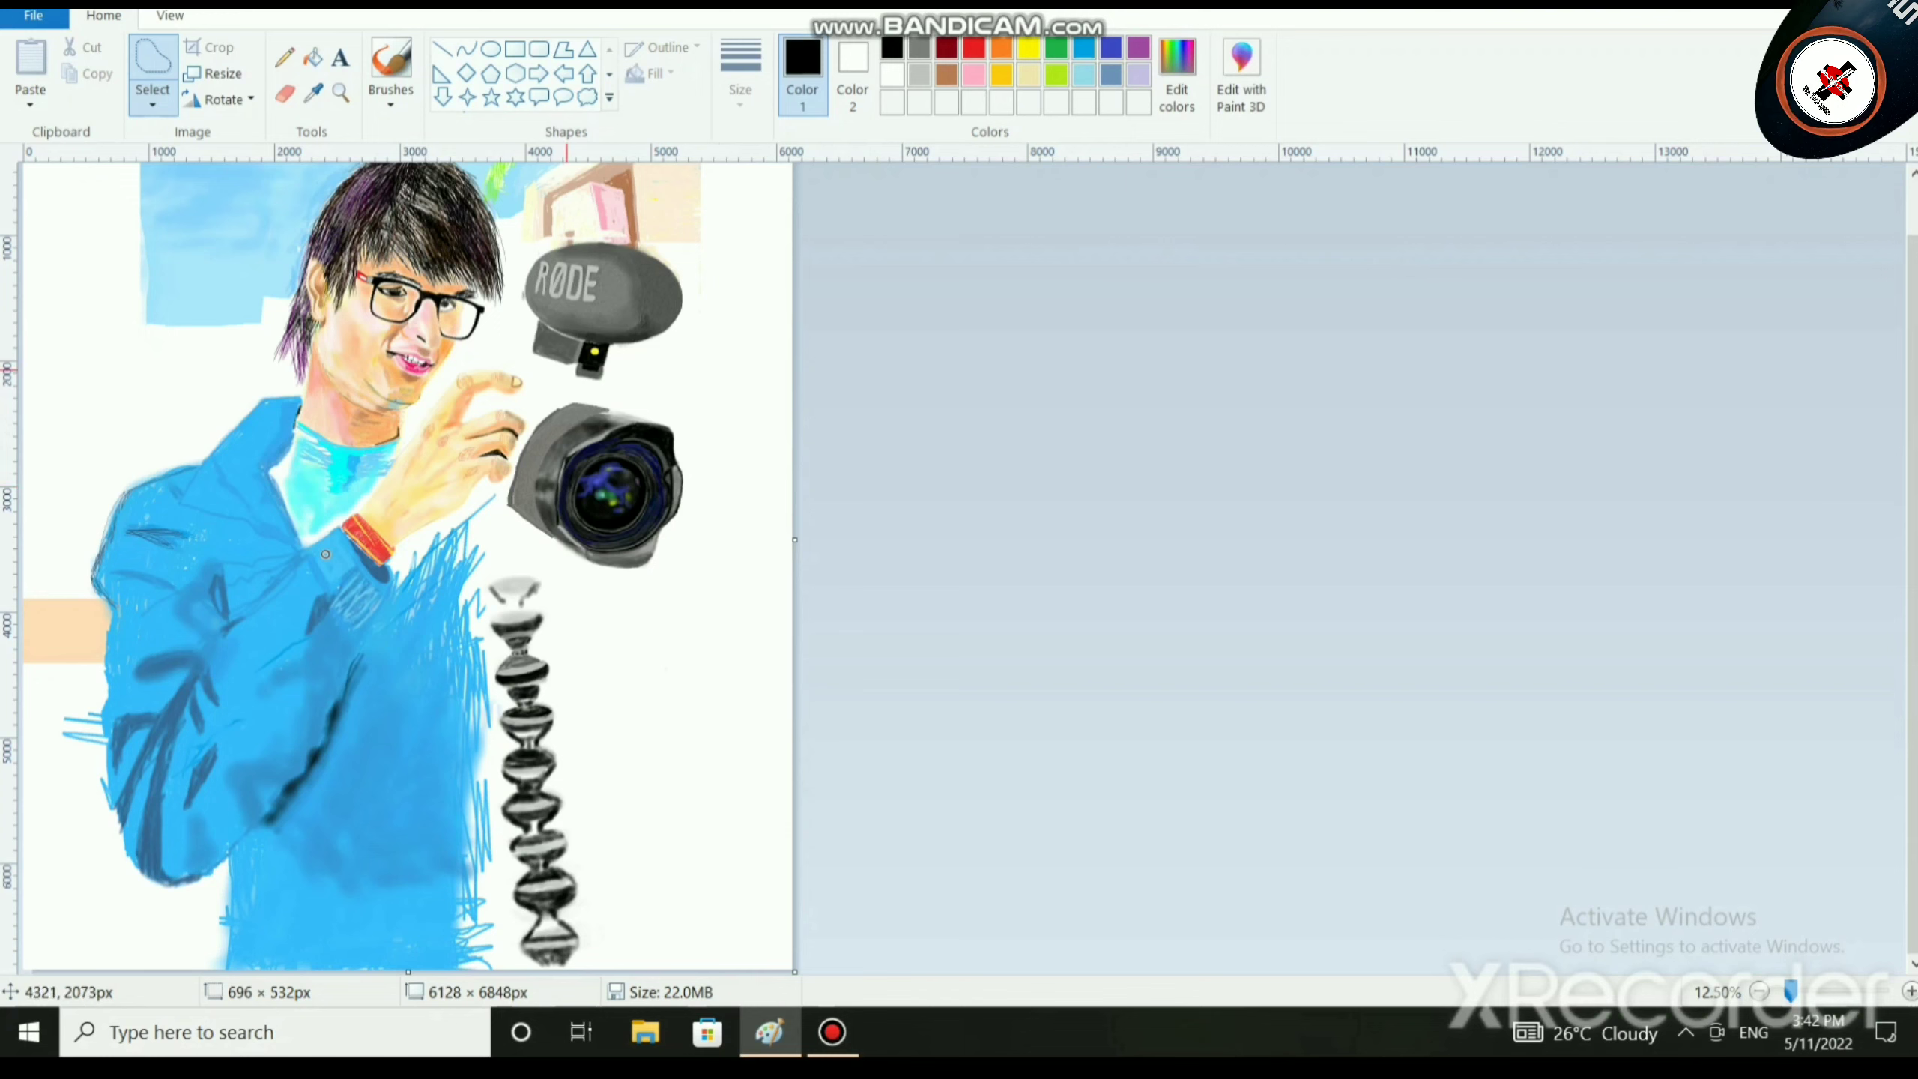
scroll(526, 375, up, 4)
drag(226, 963, 1450, 963)
scroll(839, 713, down, 5)
scroll(838, 710, down, 5)
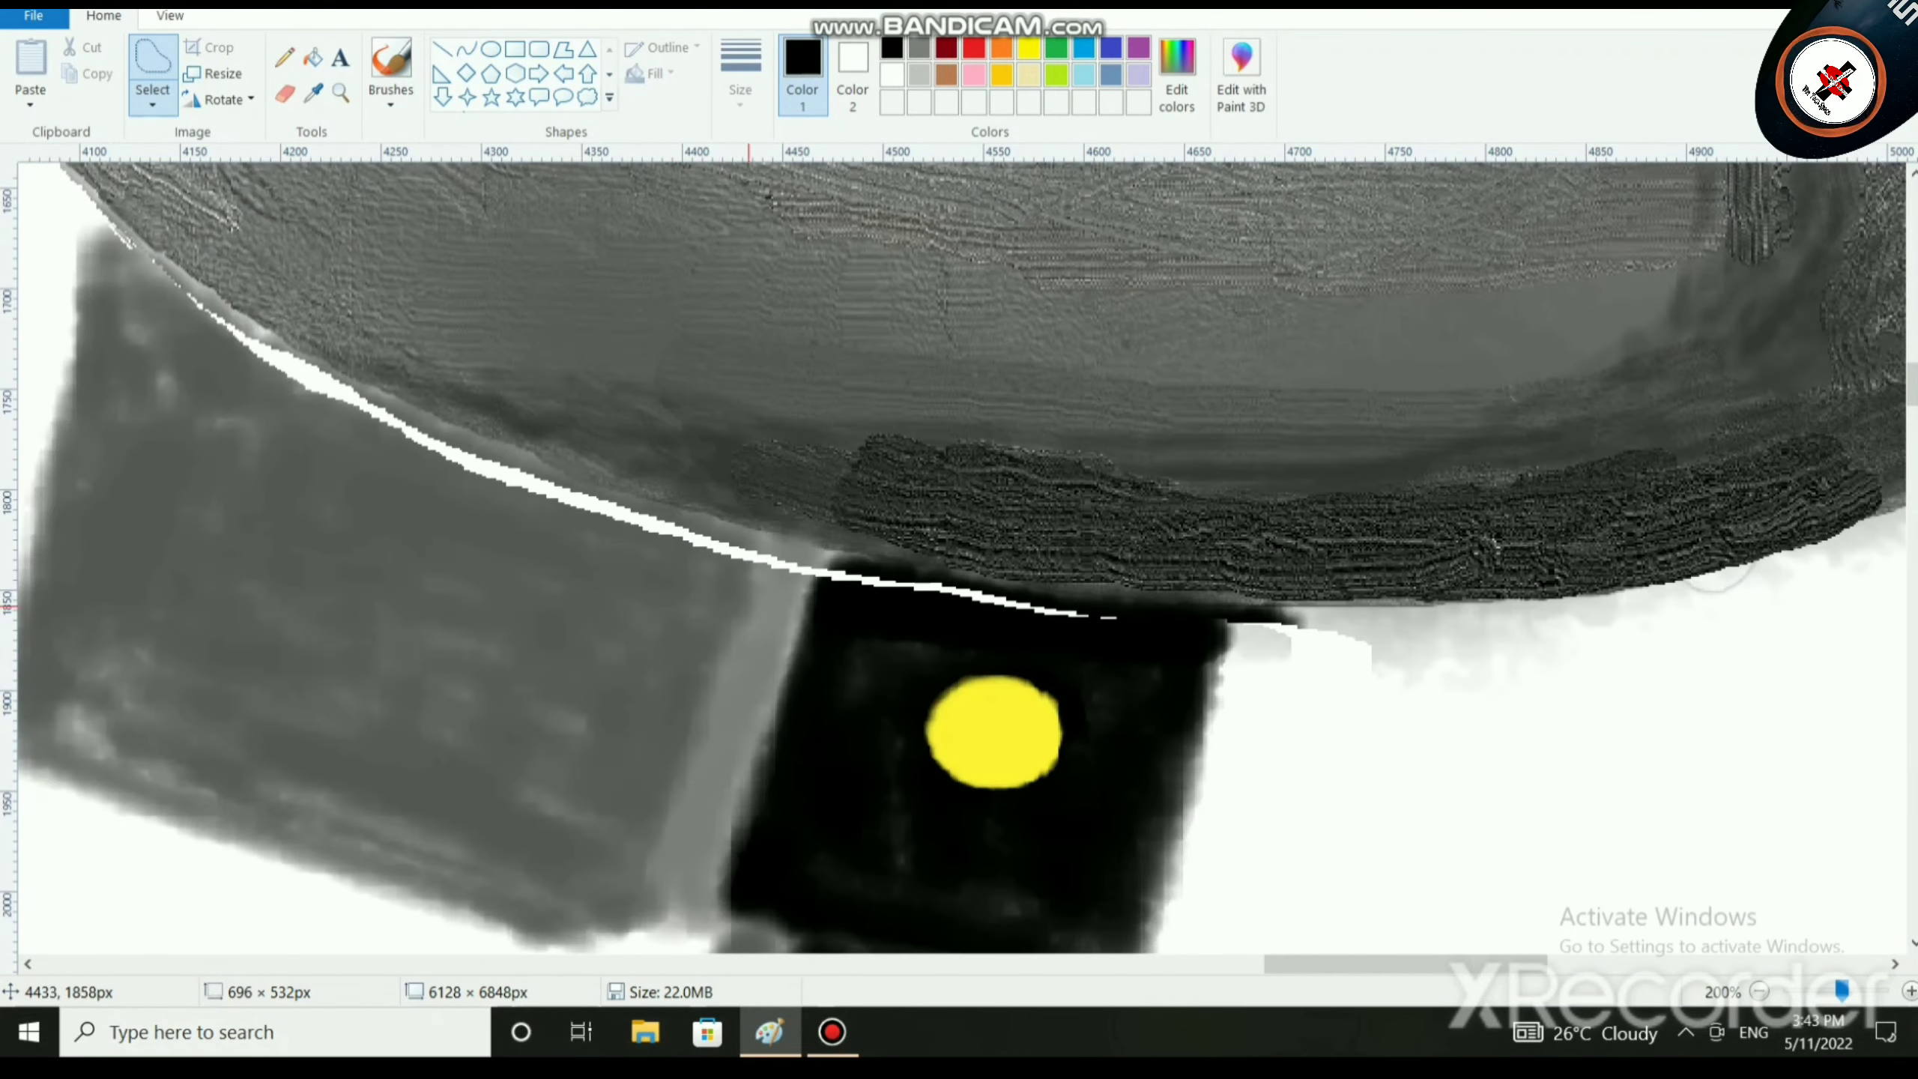
click(918, 48)
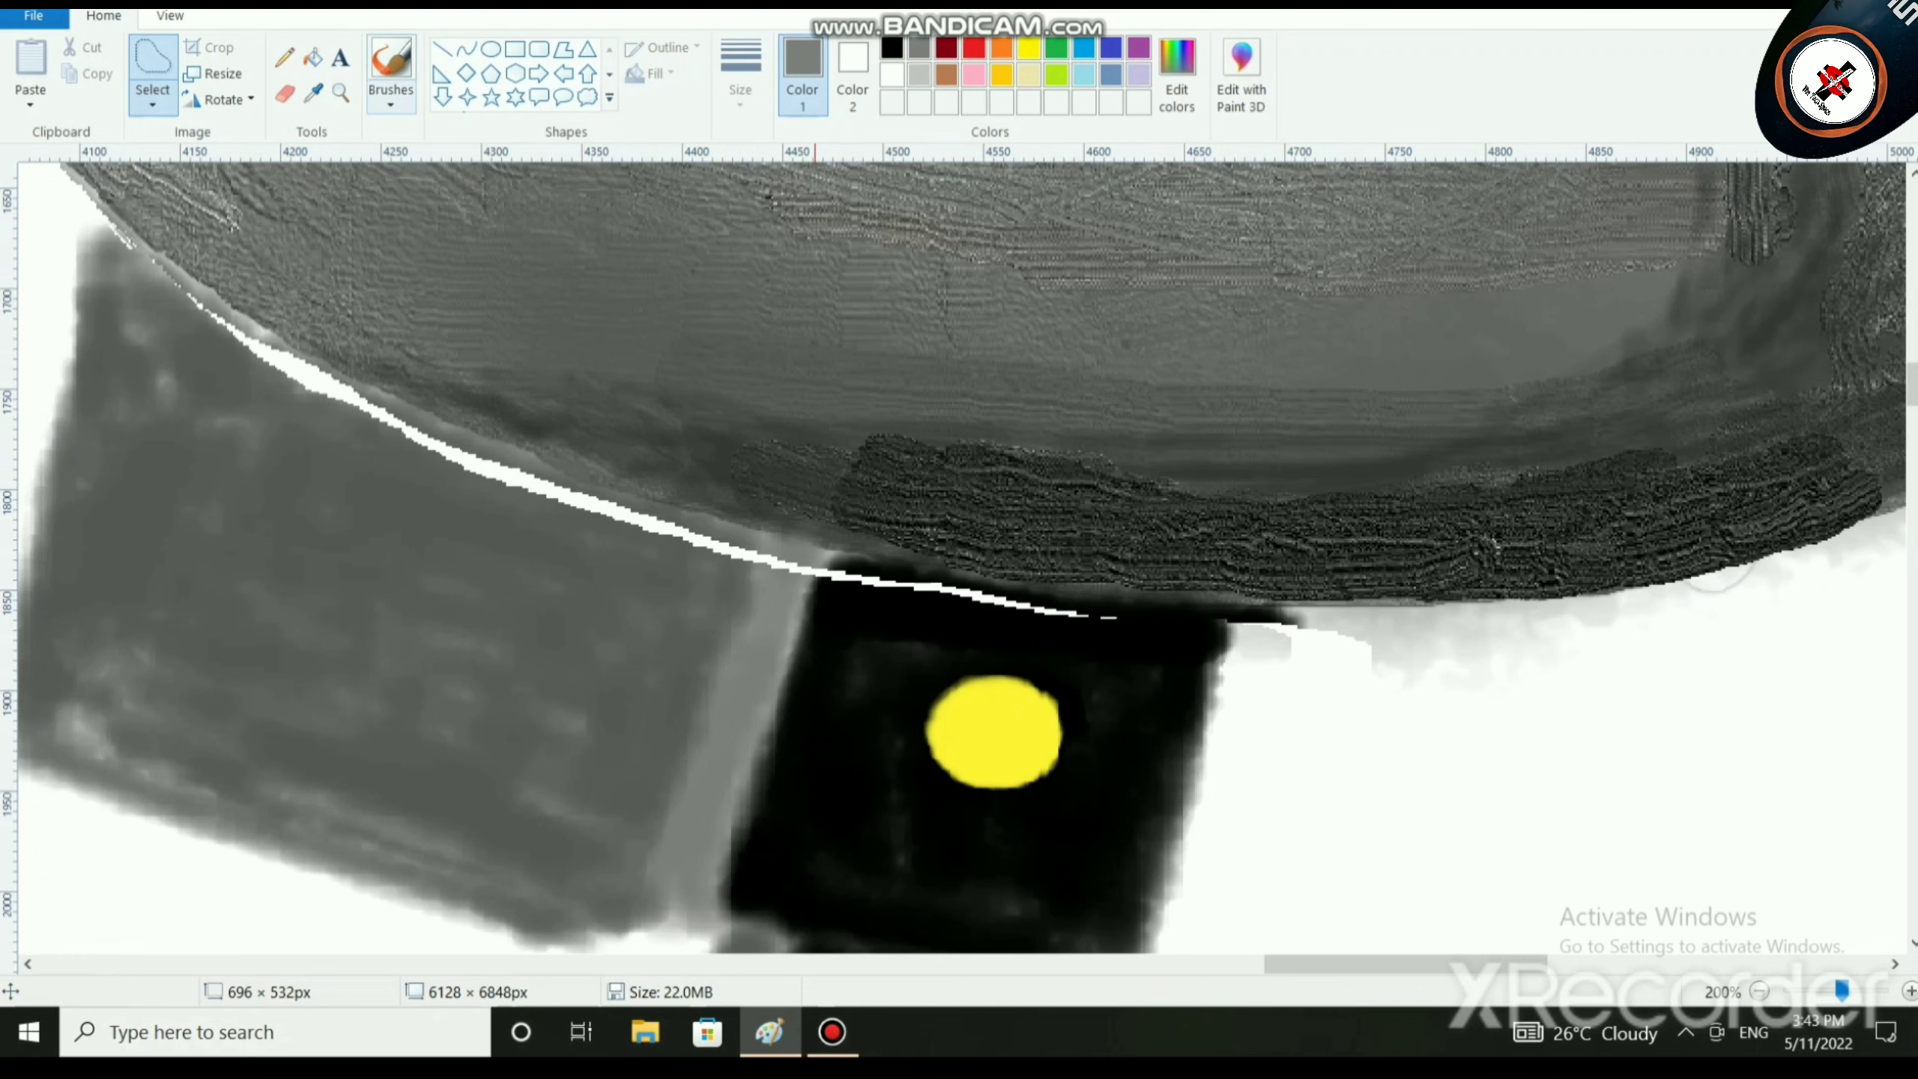
click(390, 98)
click(545, 192)
click(740, 75)
click(799, 295)
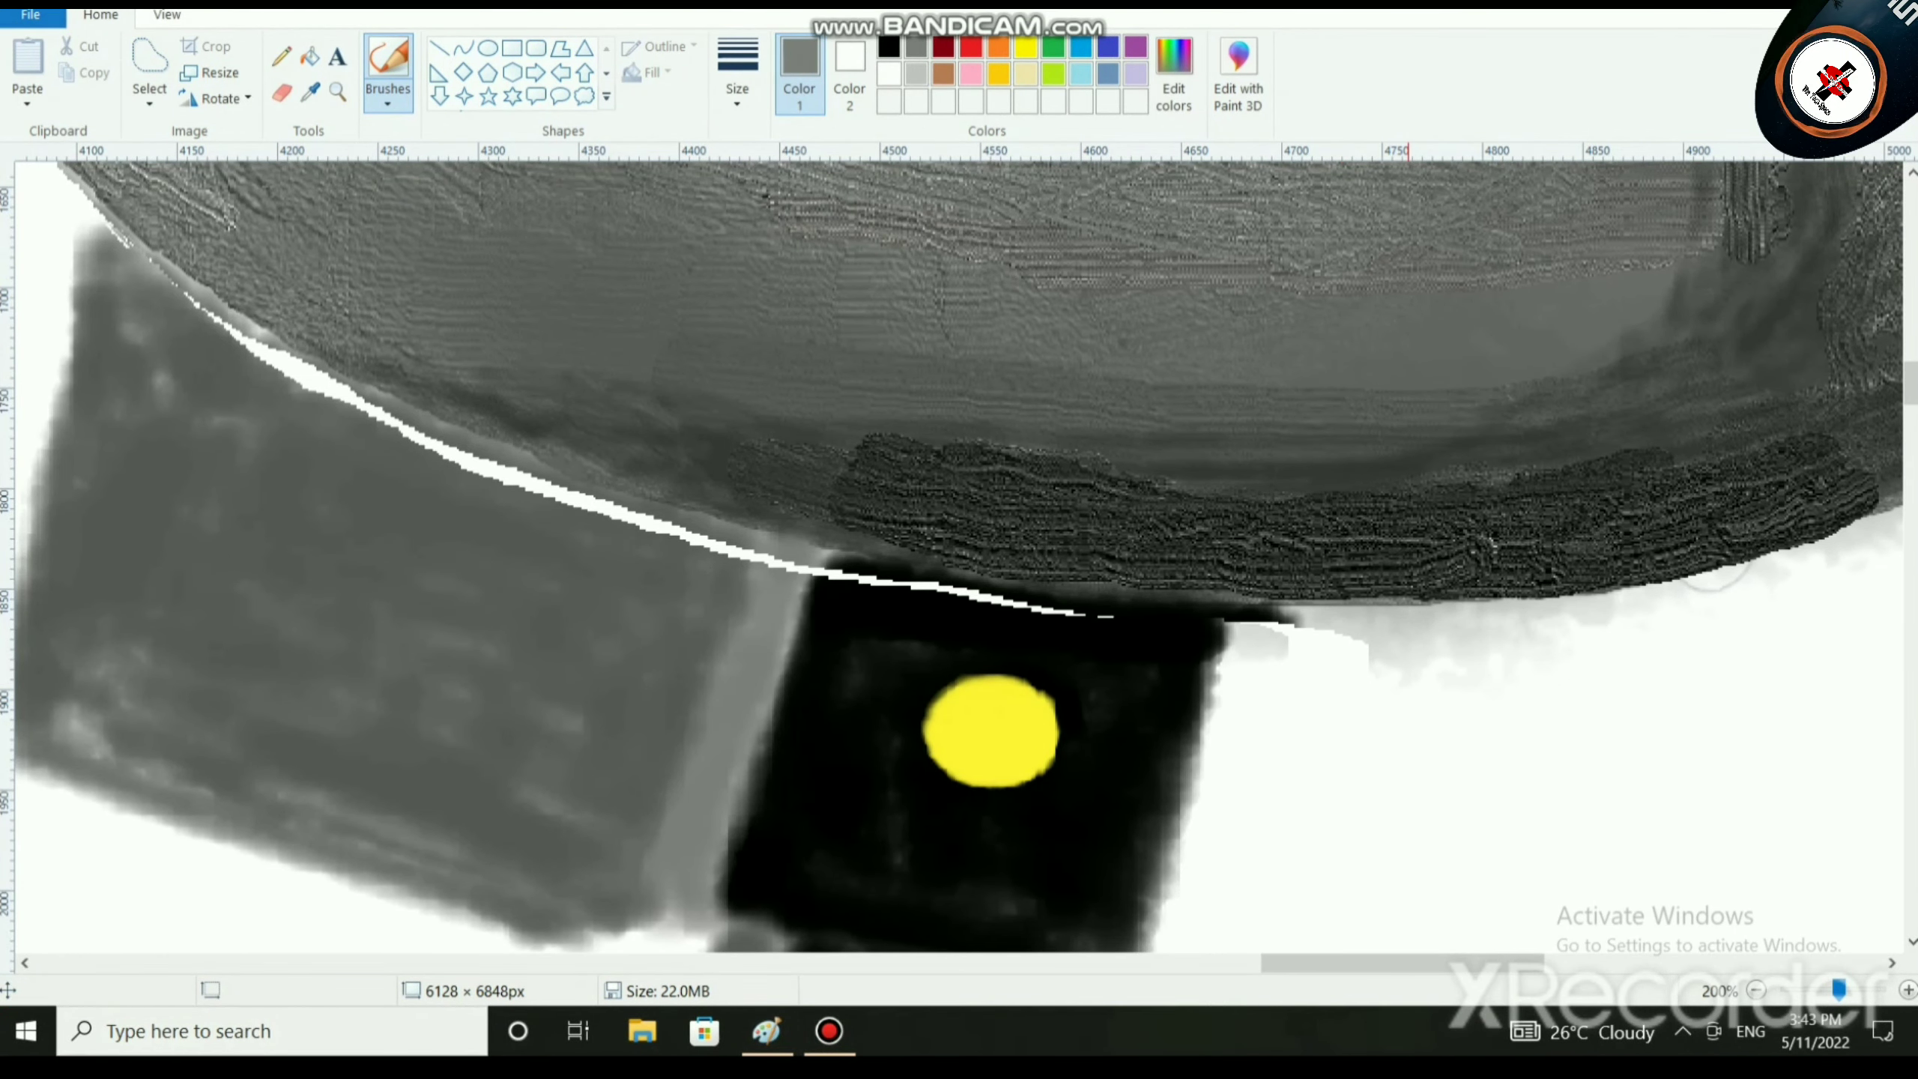
mouse_move(674, 521)
mouse_down()
mouse_move(636, 507)
mouse_move(794, 572)
mouse_move(657, 516)
mouse_move(601, 528)
mouse_move(567, 500)
mouse_move(696, 555)
mouse_move(489, 460)
mouse_move(543, 481)
mouse_move(454, 464)
mouse_move(522, 474)
mouse_move(668, 559)
mouse_move(809, 565)
mouse_move(492, 480)
mouse_move(247, 329)
mouse_move(412, 445)
mouse_move(351, 421)
mouse_move(198, 290)
mouse_move(247, 347)
mouse_move(227, 333)
mouse_move(376, 431)
mouse_up()
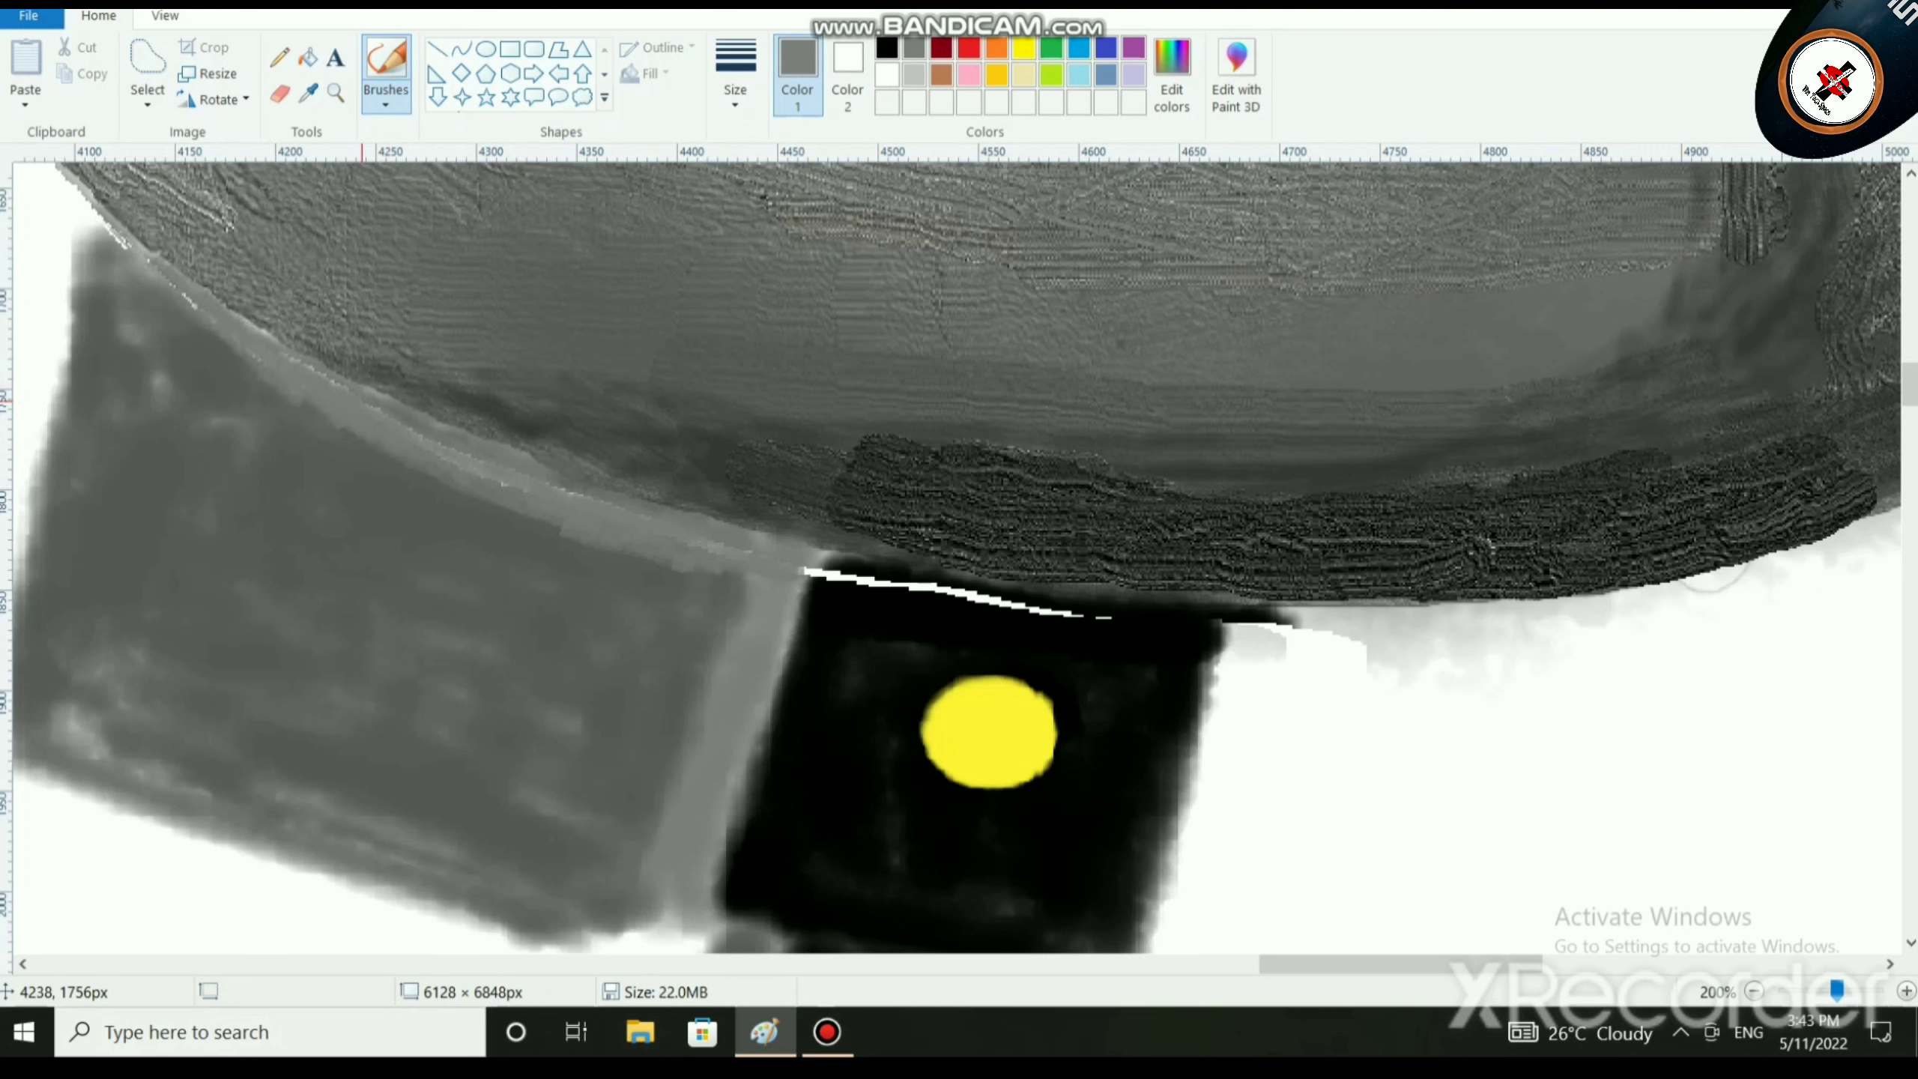
drag(529, 506, 756, 591)
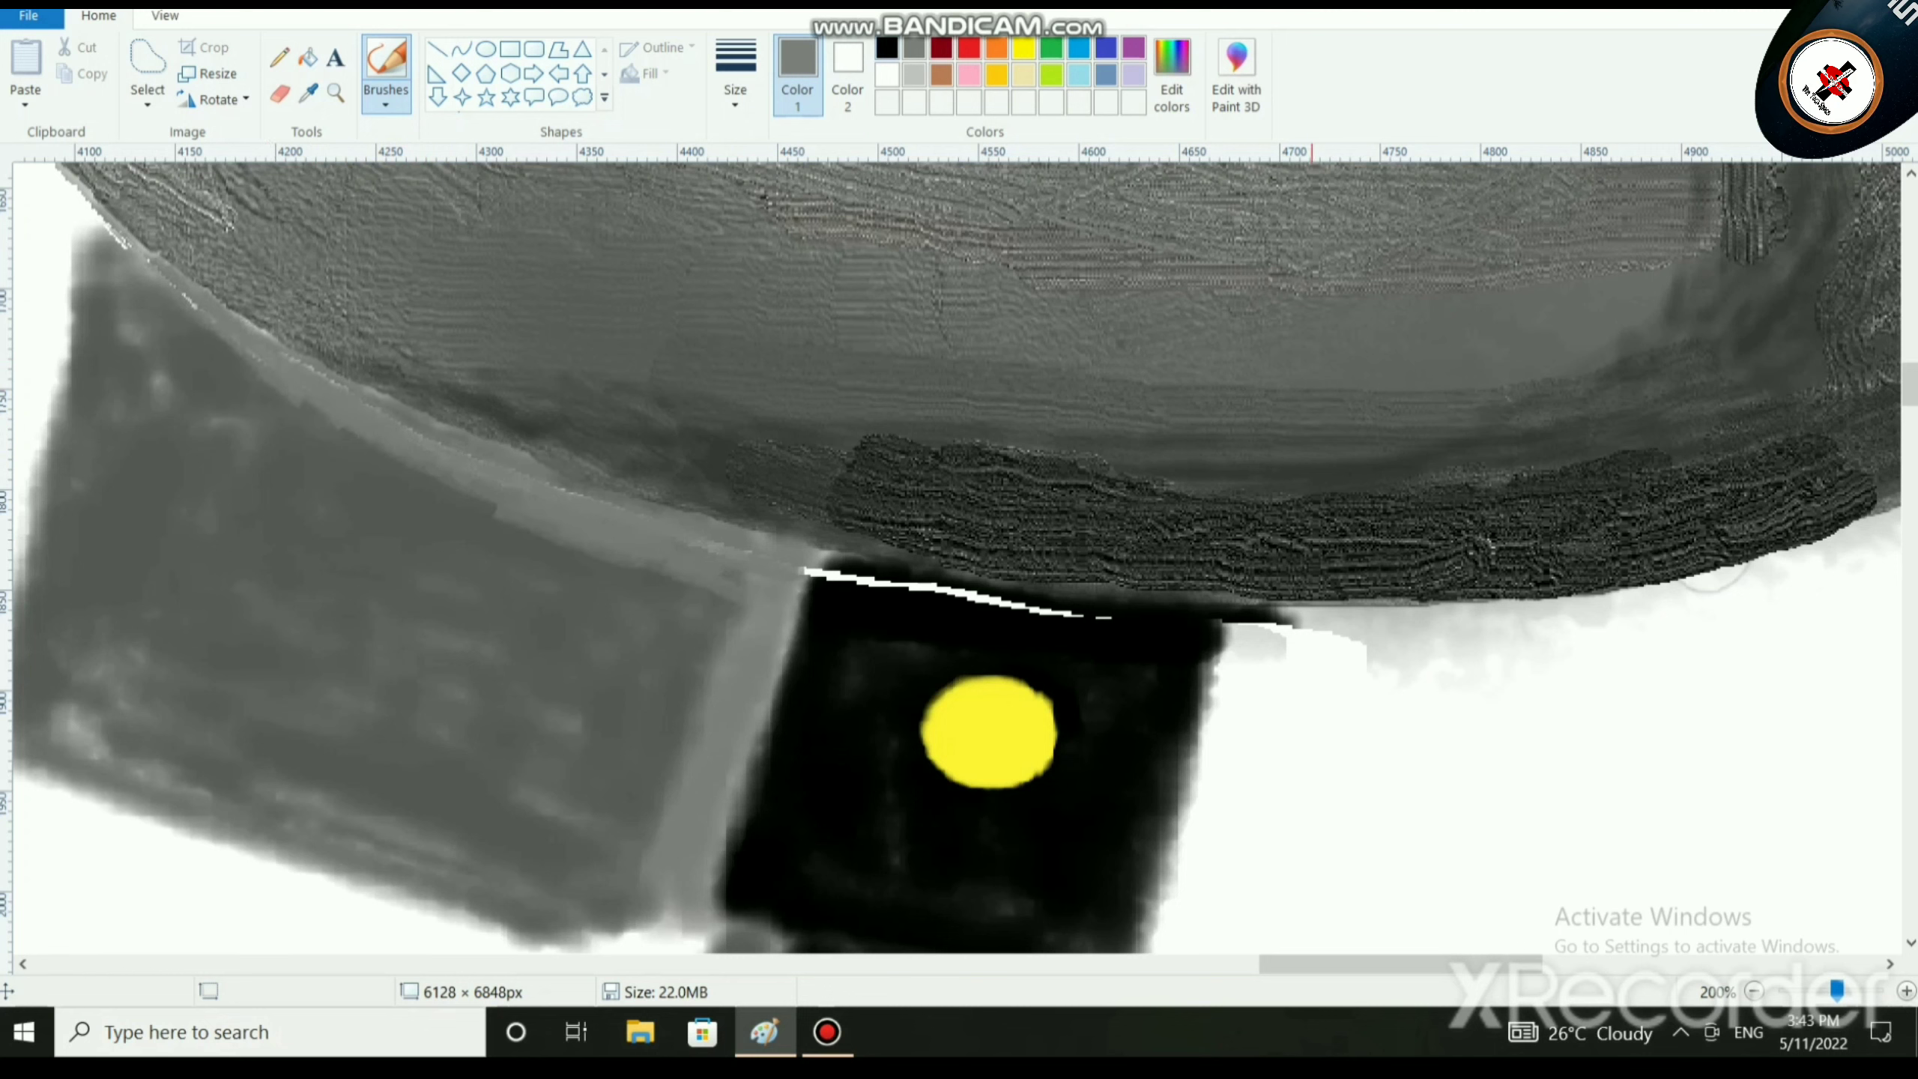
Brush black over the white gap between the black mount block with the yellow dot and the microphone.
click(886, 49)
mouse_move(974, 601)
mouse_down()
mouse_move(957, 596)
mouse_move(1080, 616)
mouse_move(853, 571)
mouse_move(823, 574)
mouse_move(812, 604)
mouse_move(845, 578)
mouse_move(1026, 610)
mouse_up()
scroll(1126, 728, down, 1)
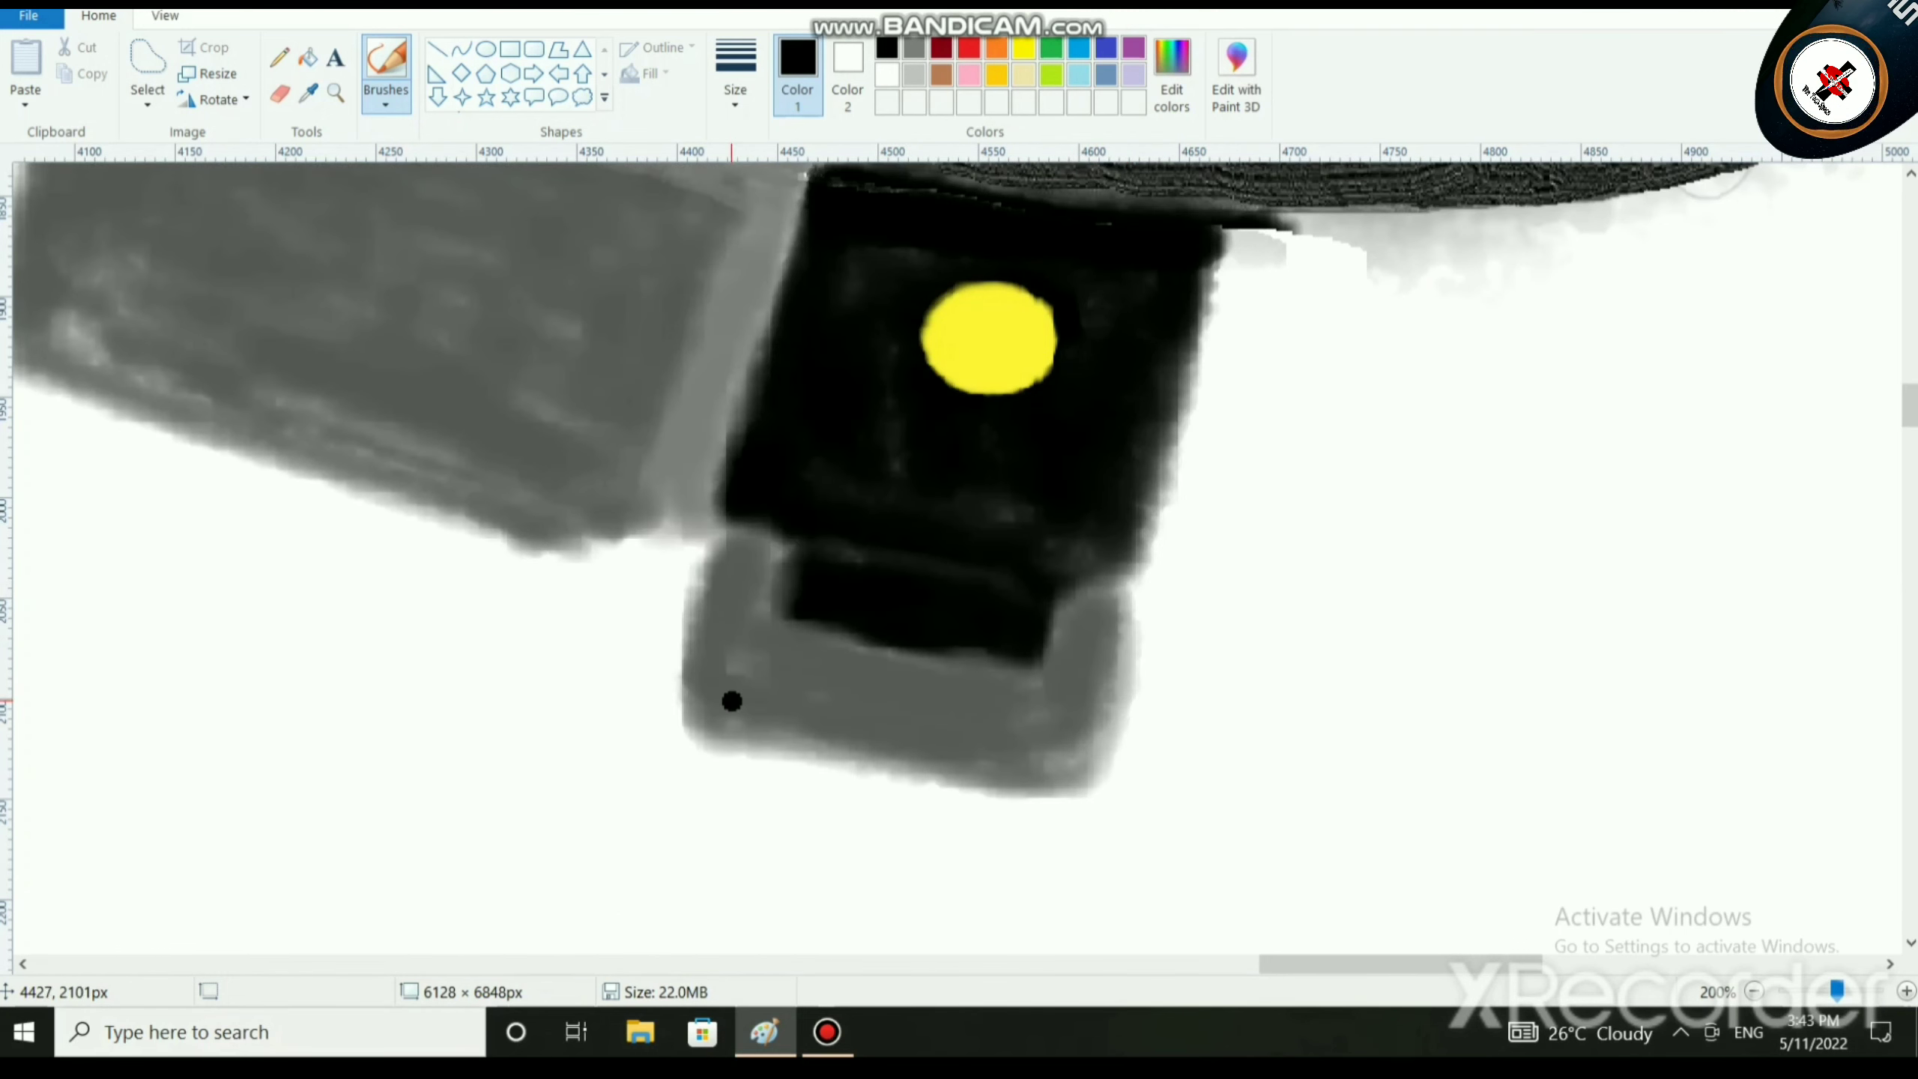
scroll(740, 684, down, 1)
scroll(740, 563, up, 5)
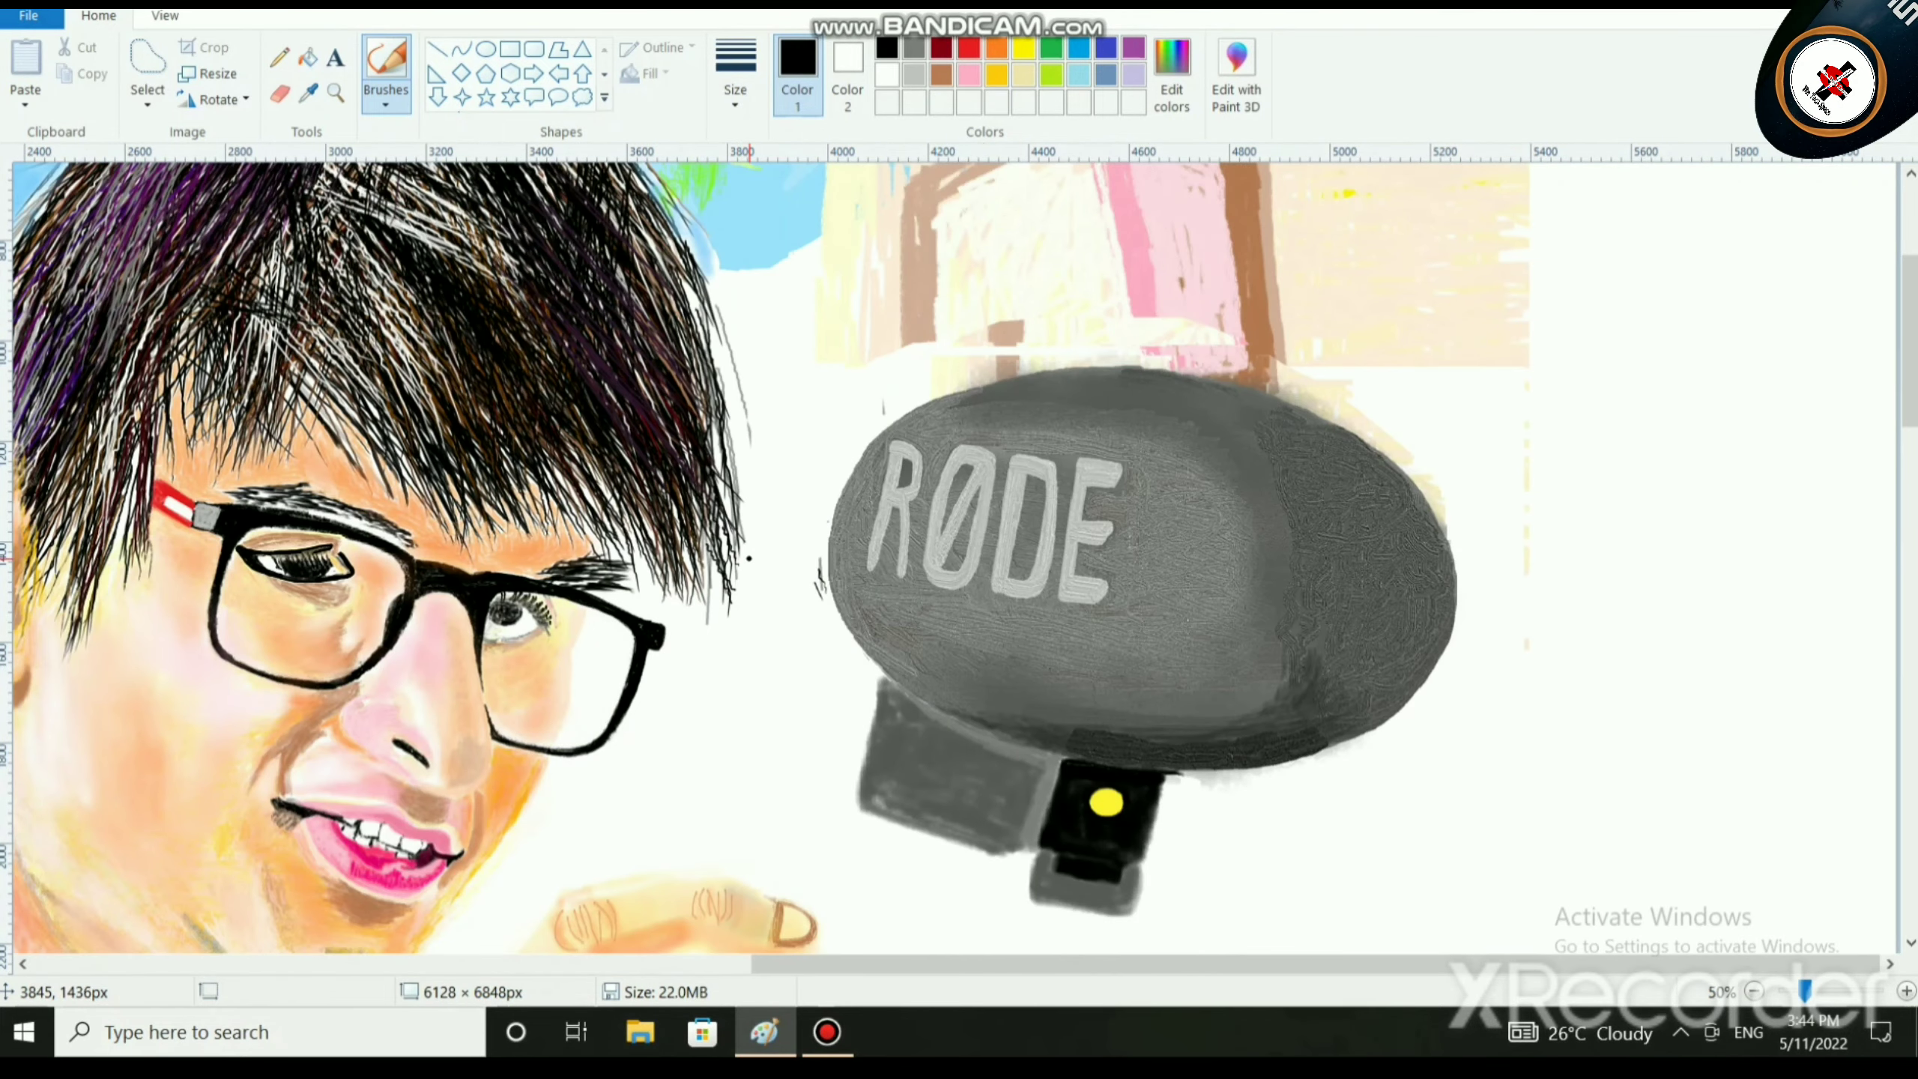
scroll(749, 558, down, 1)
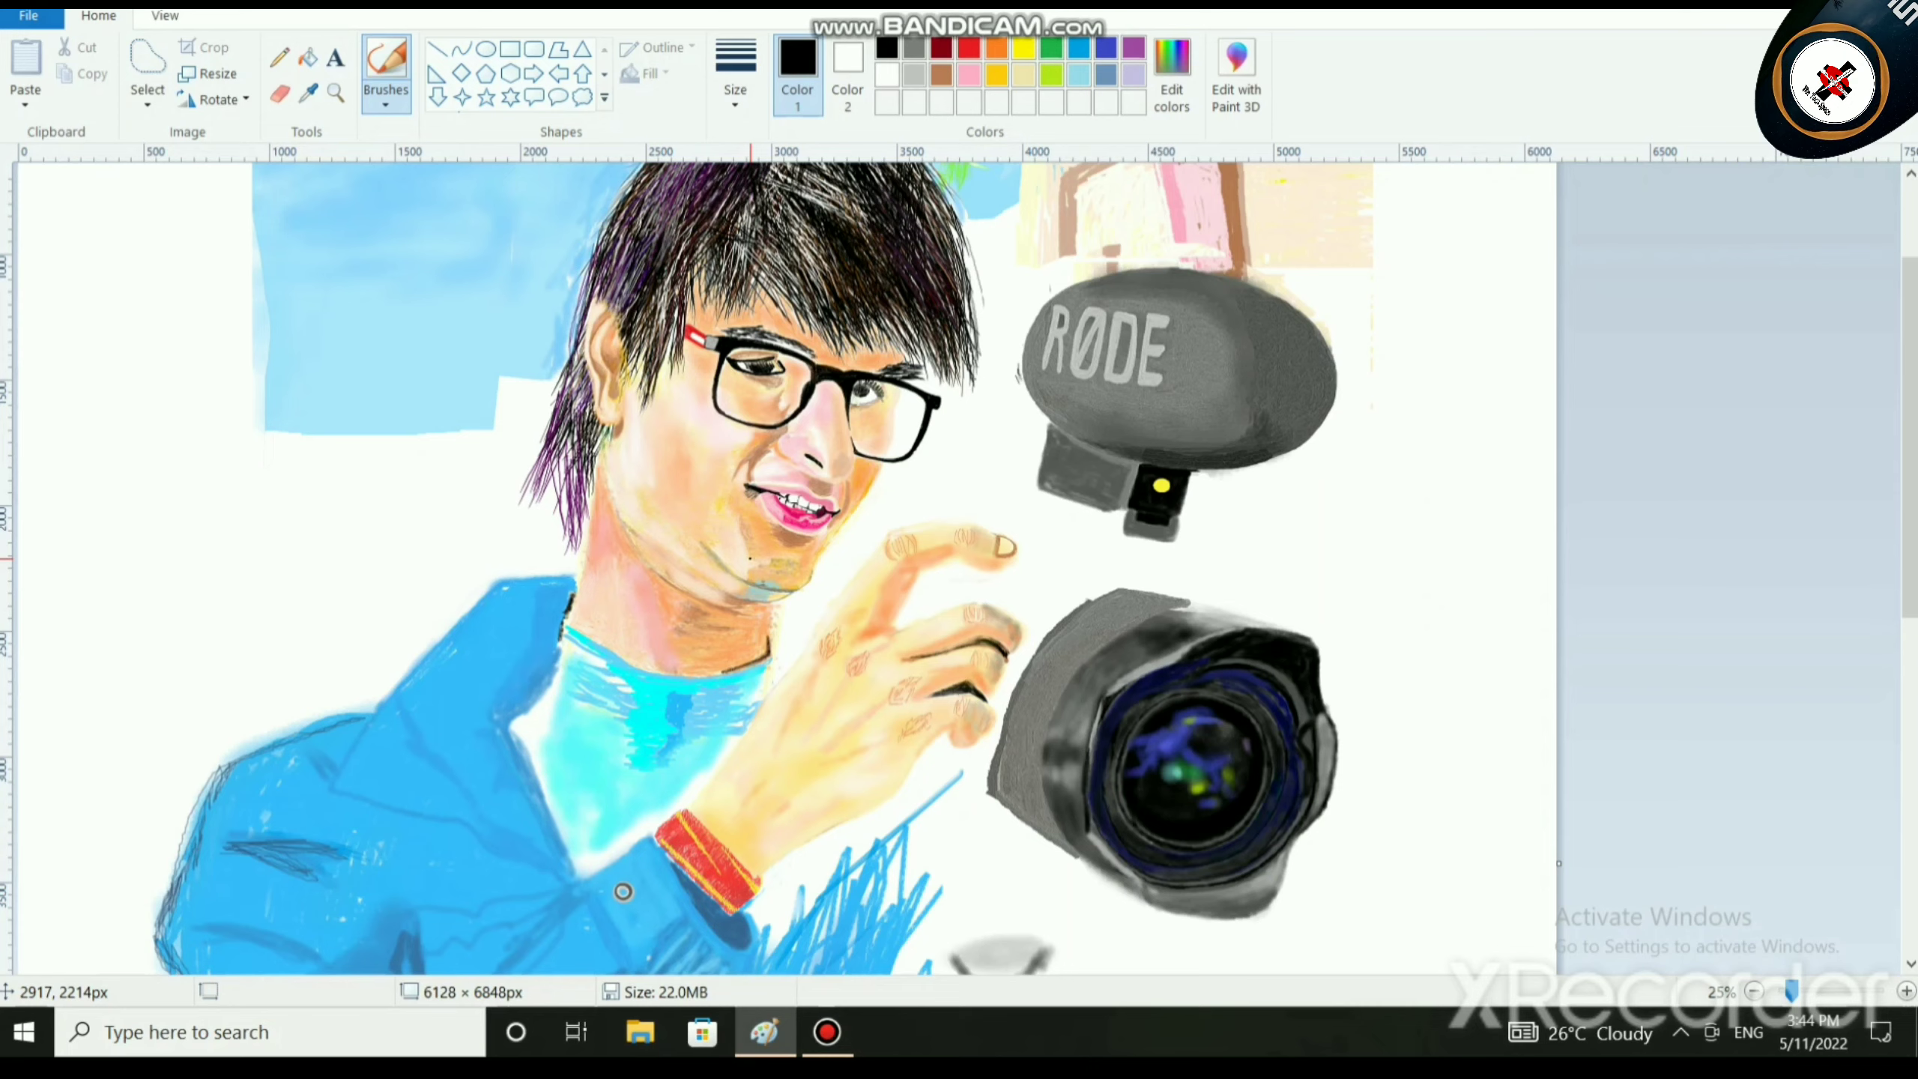
Paint a black shadow stroke along the upper edge of the grey mount block, just below the microphone.
scroll(827, 603, up, 2)
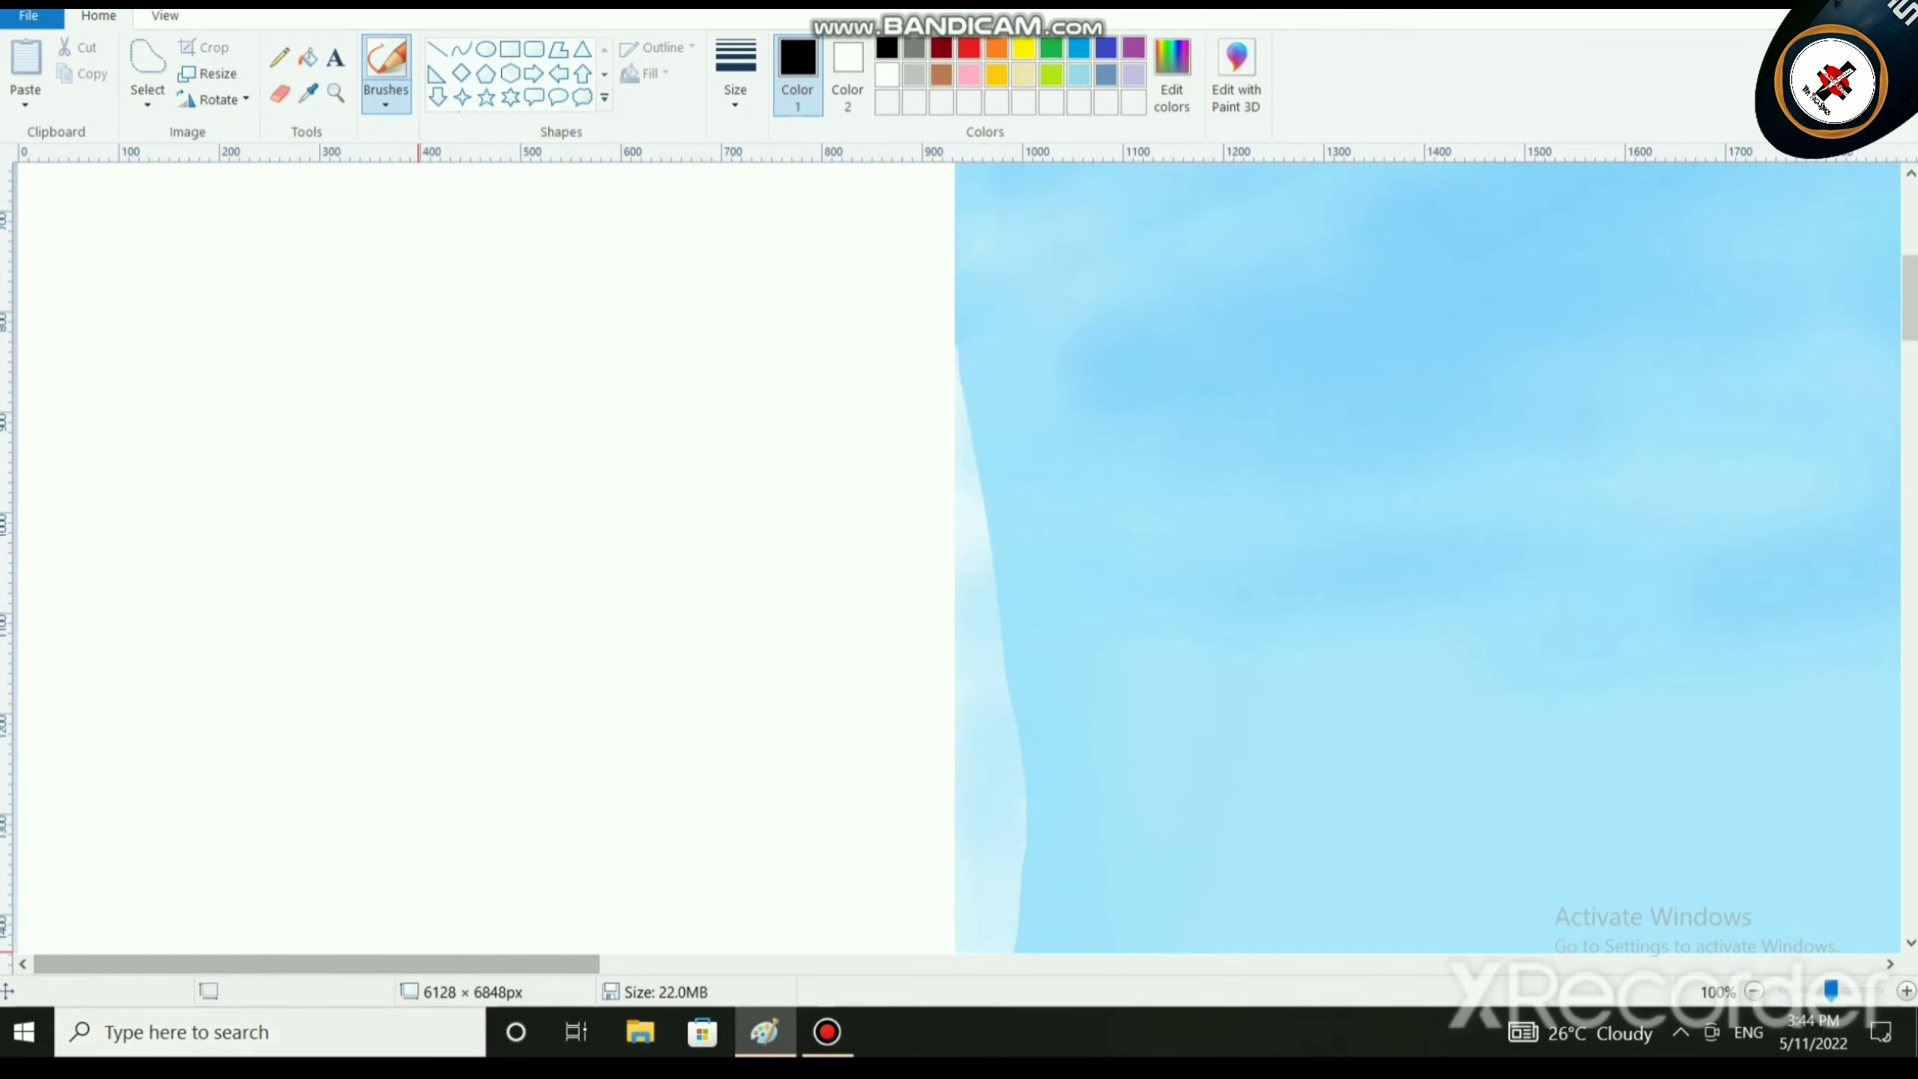
drag(317, 964, 1404, 964)
scroll(1008, 749, down, 6)
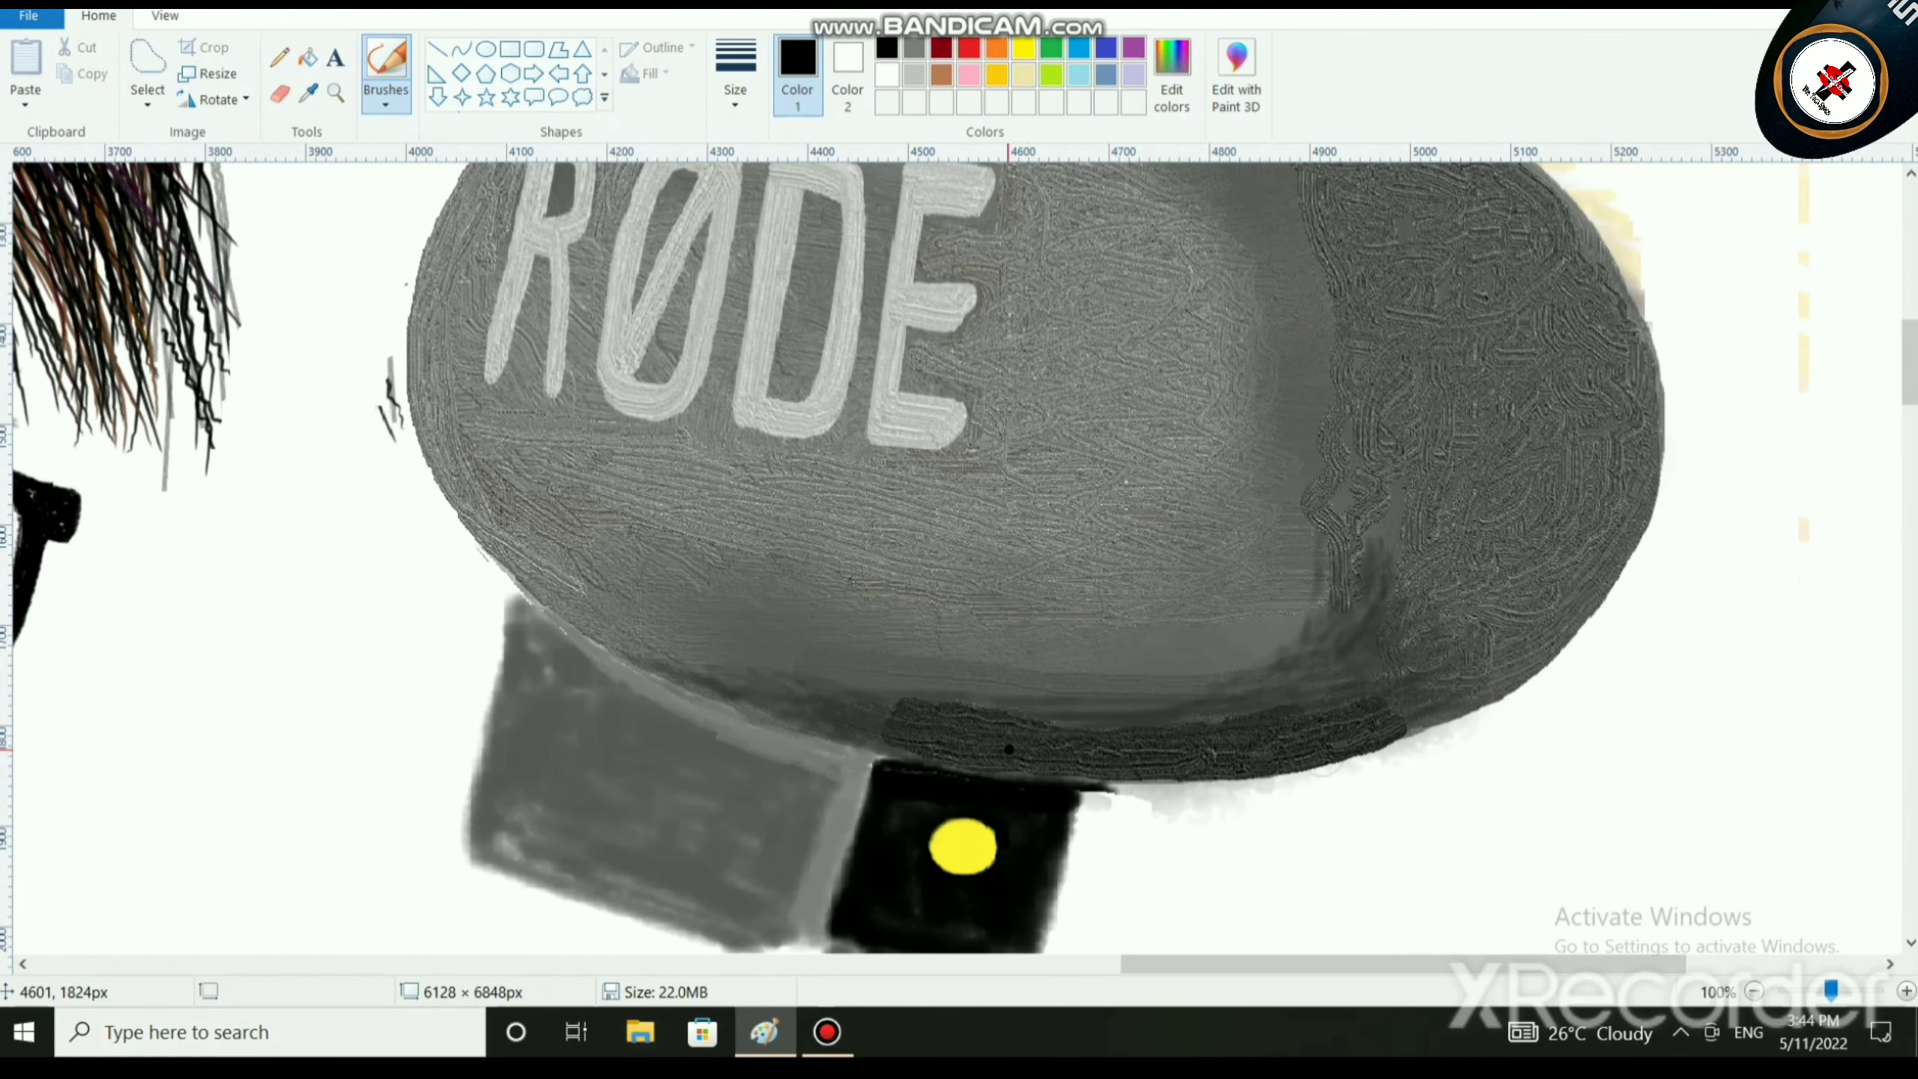
click(913, 48)
scroll(753, 562, up, 1)
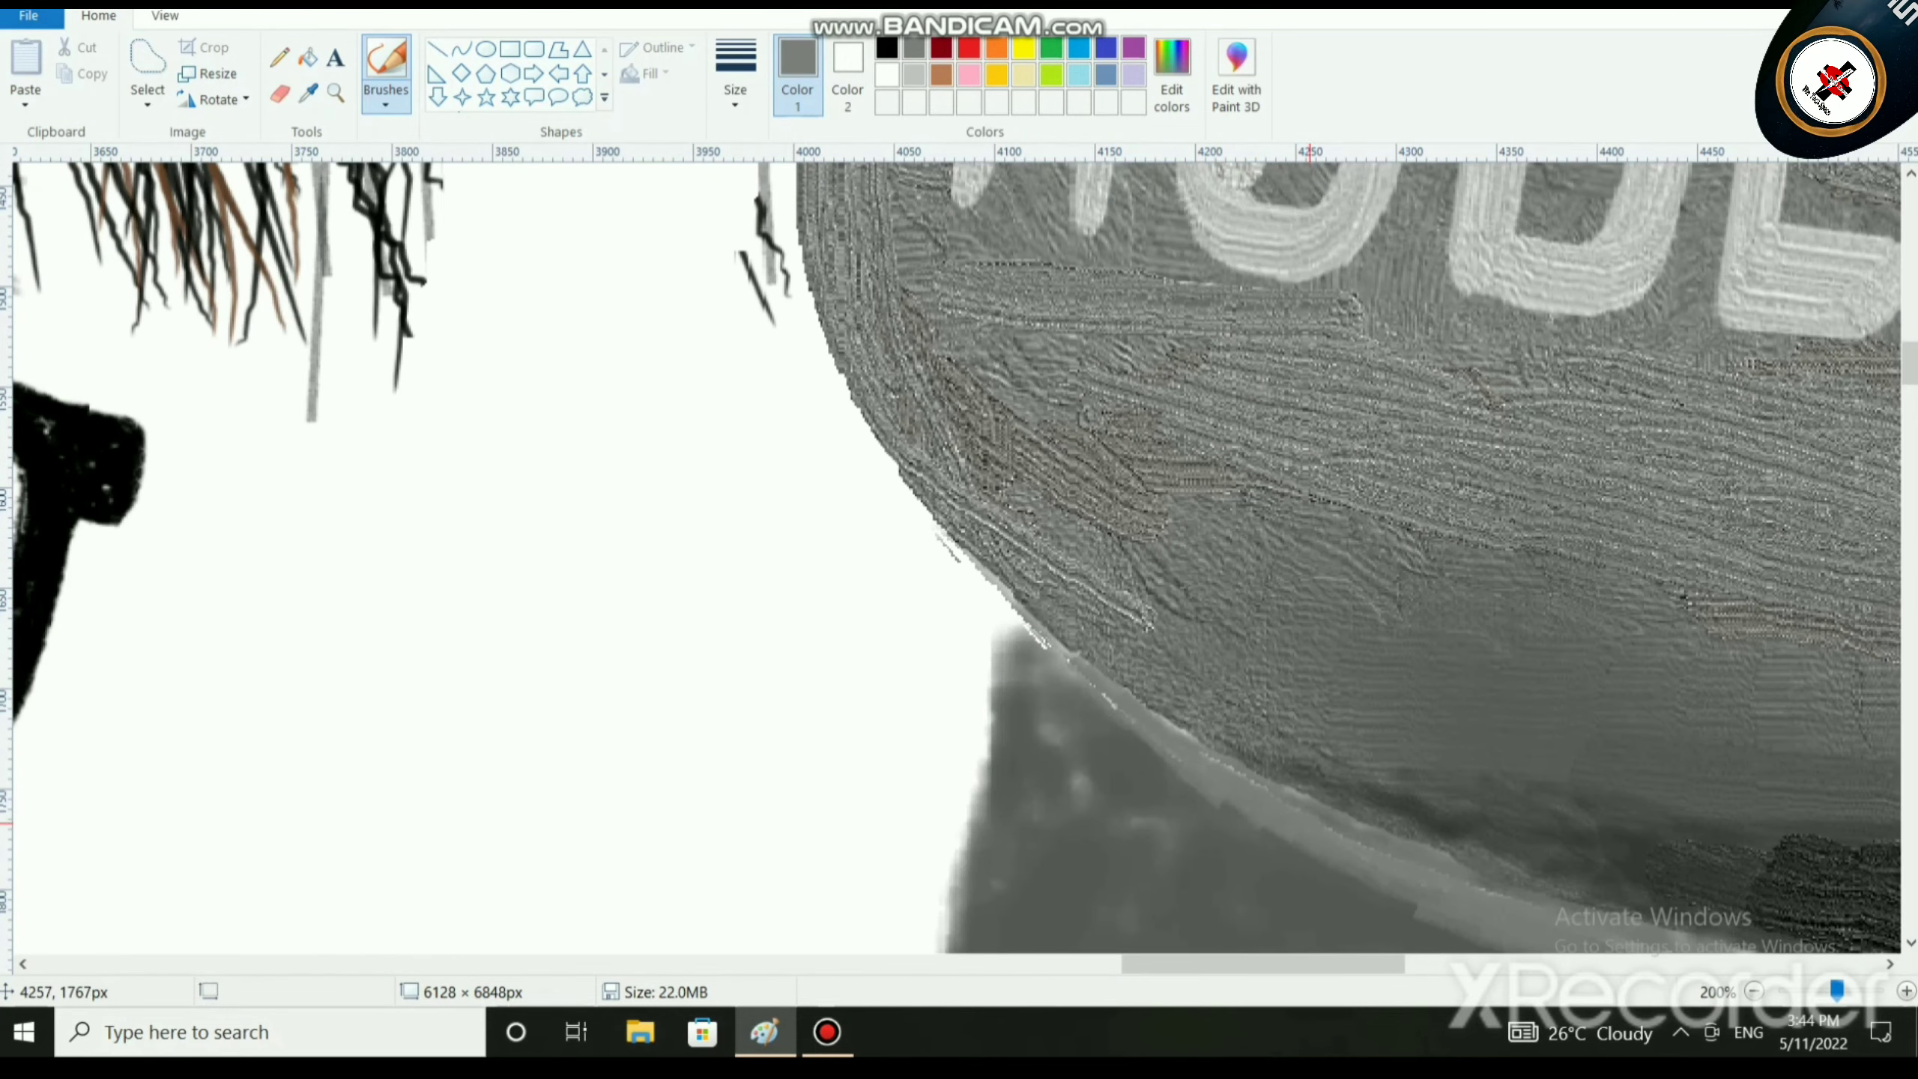
click(887, 49)
scroll(1066, 788, right, 8)
scroll(1066, 788, down, 8)
mouse_move(851, 333)
mouse_down()
mouse_move(933, 359)
mouse_move(886, 369)
mouse_move(800, 310)
mouse_move(922, 378)
mouse_move(992, 368)
mouse_move(747, 283)
mouse_move(997, 393)
mouse_move(988, 378)
mouse_move(1012, 393)
mouse_move(1003, 423)
mouse_up()
scroll(842, 418, up, 3)
mouse_move(719, 454)
mouse_down()
mouse_move(671, 445)
mouse_move(806, 523)
mouse_up()
scroll(877, 672, down, 2)
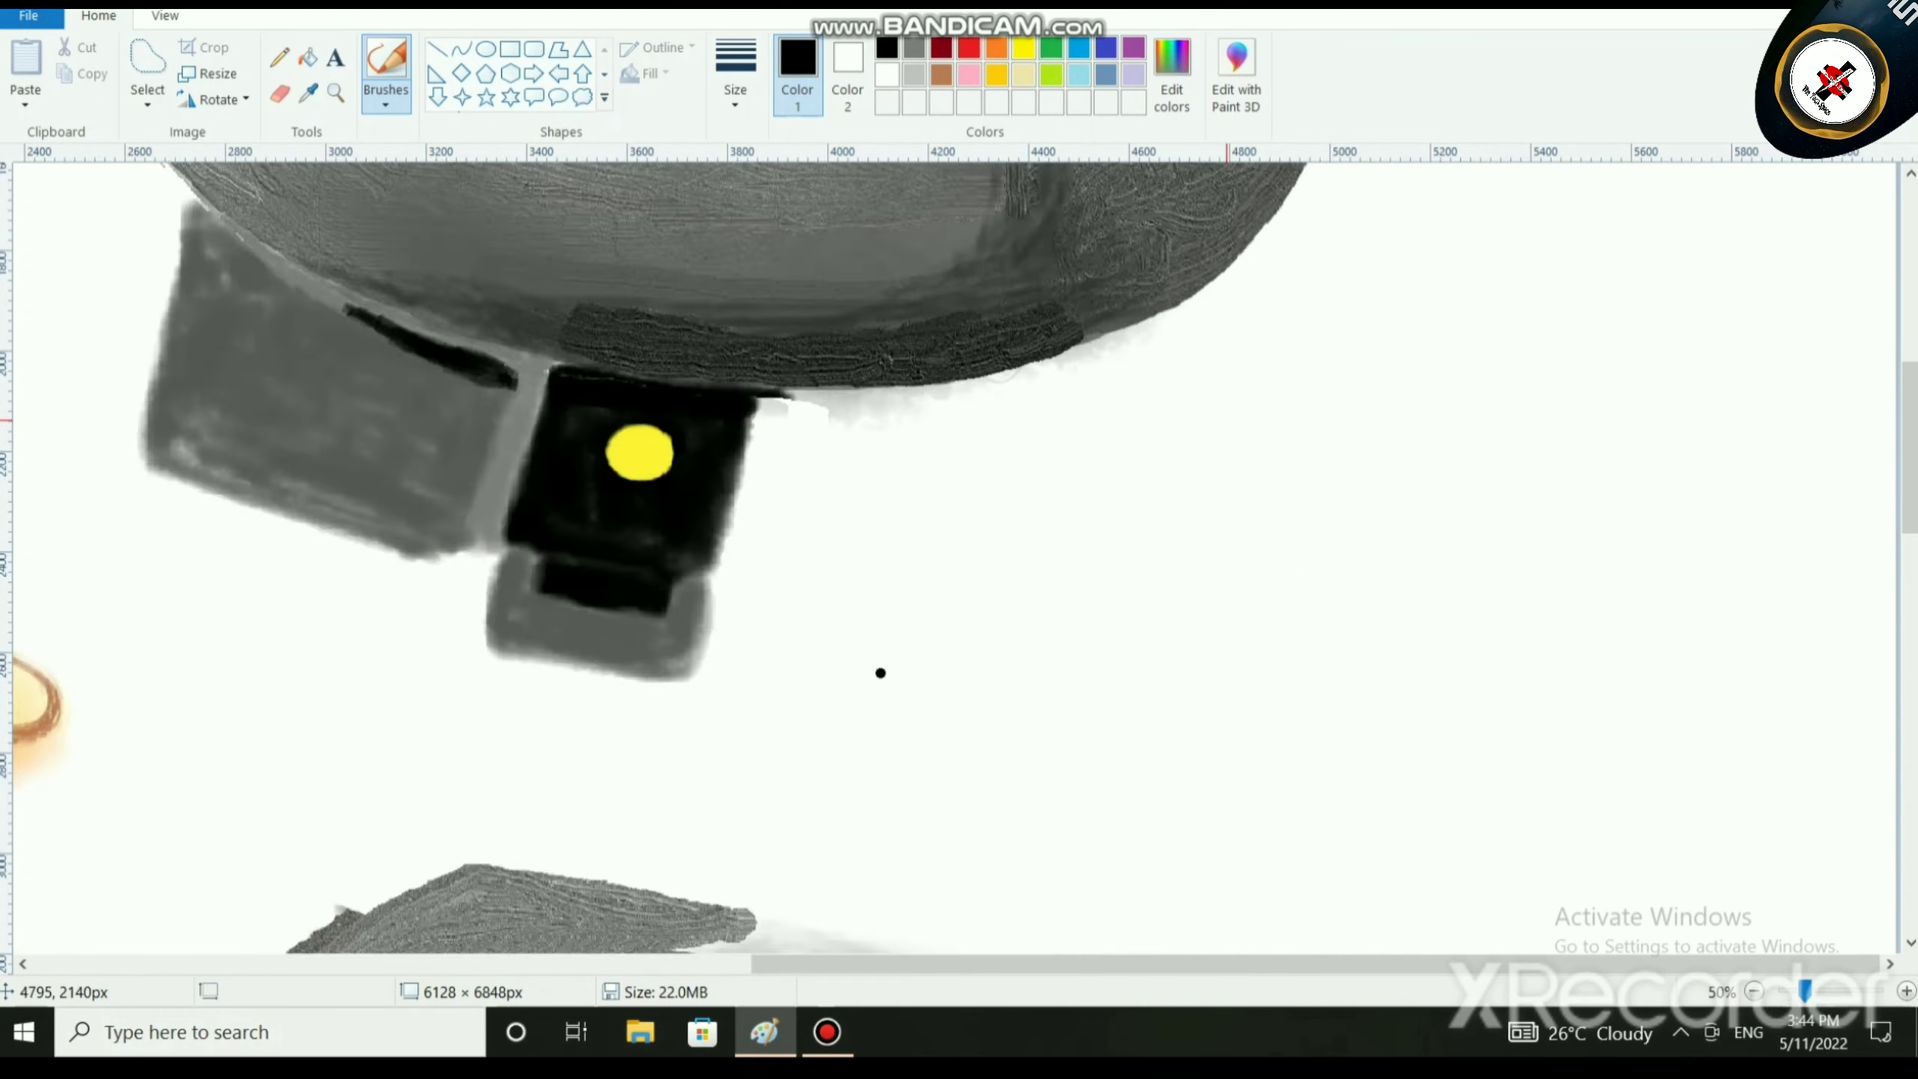
Cover the black shadow stroke on the grey mount block with grey brush strokes.
scroll(878, 682, up, 5)
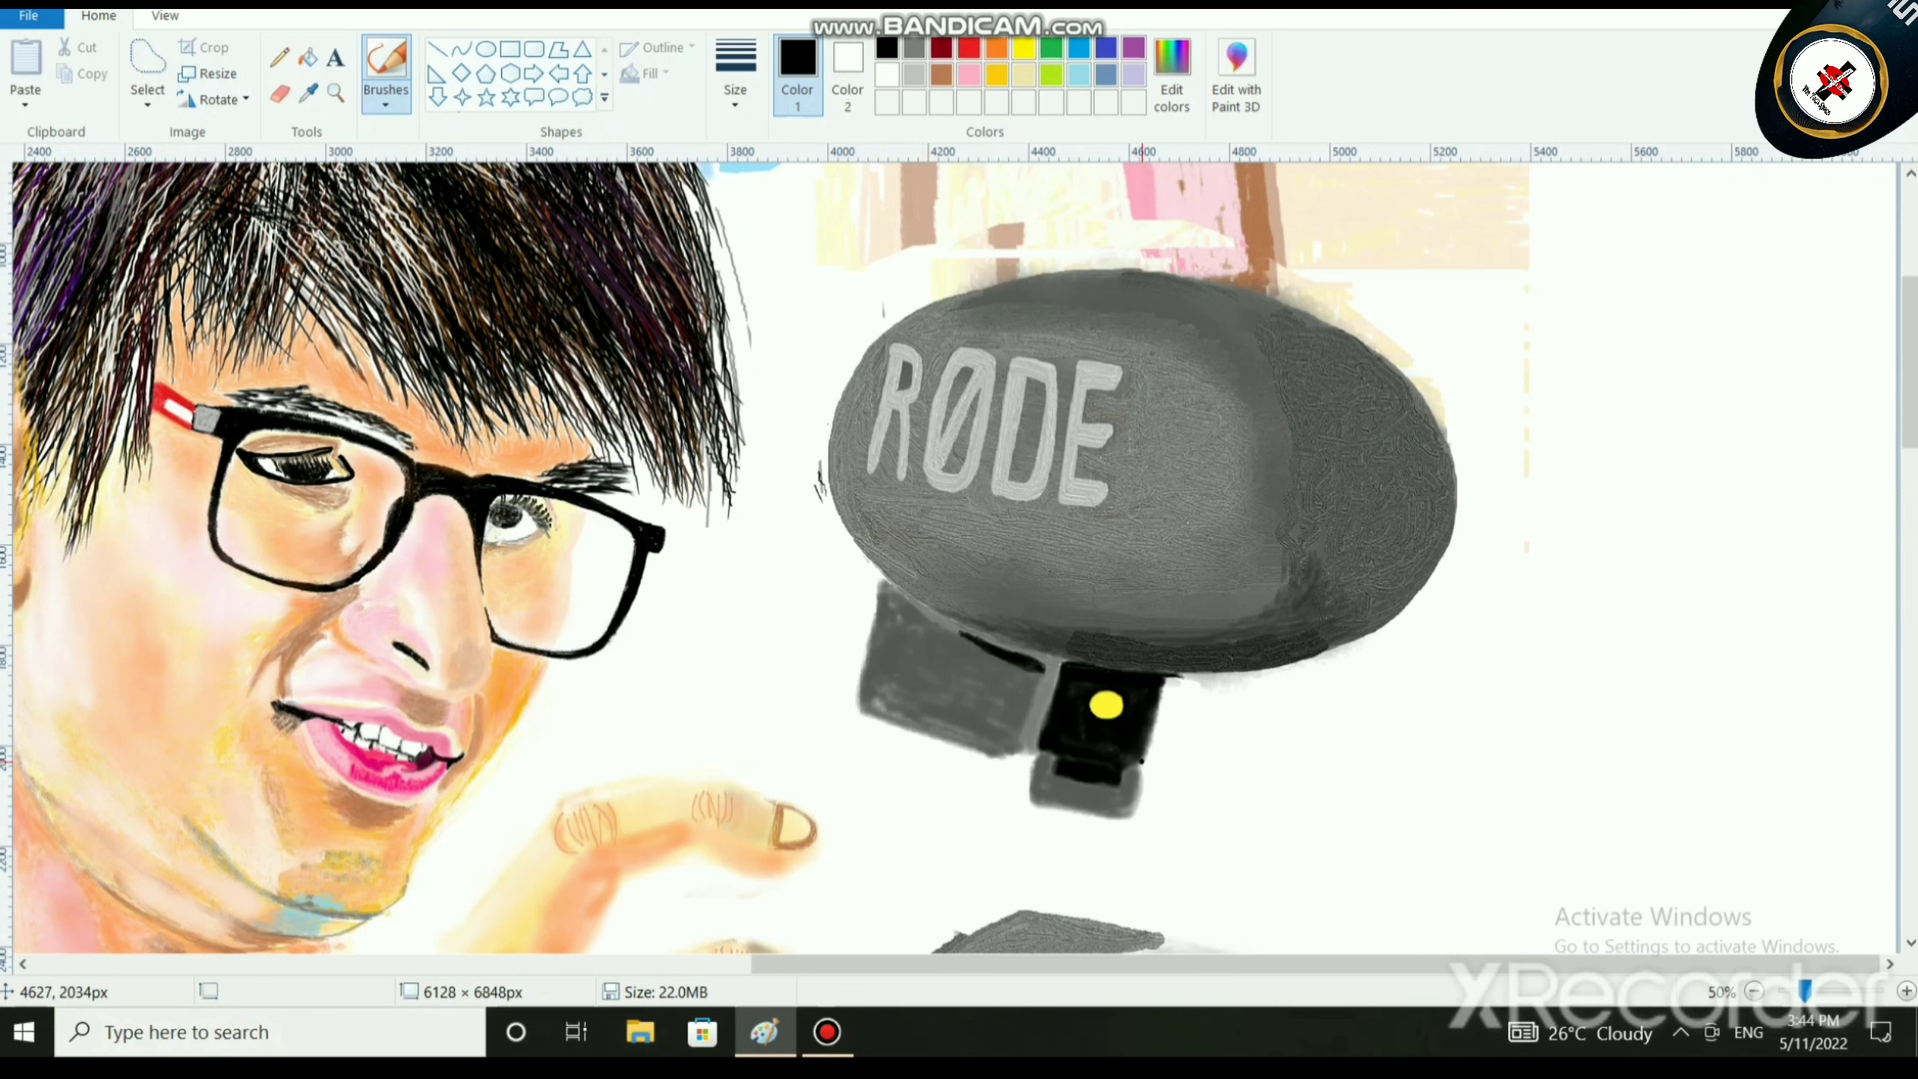
click(1023, 650)
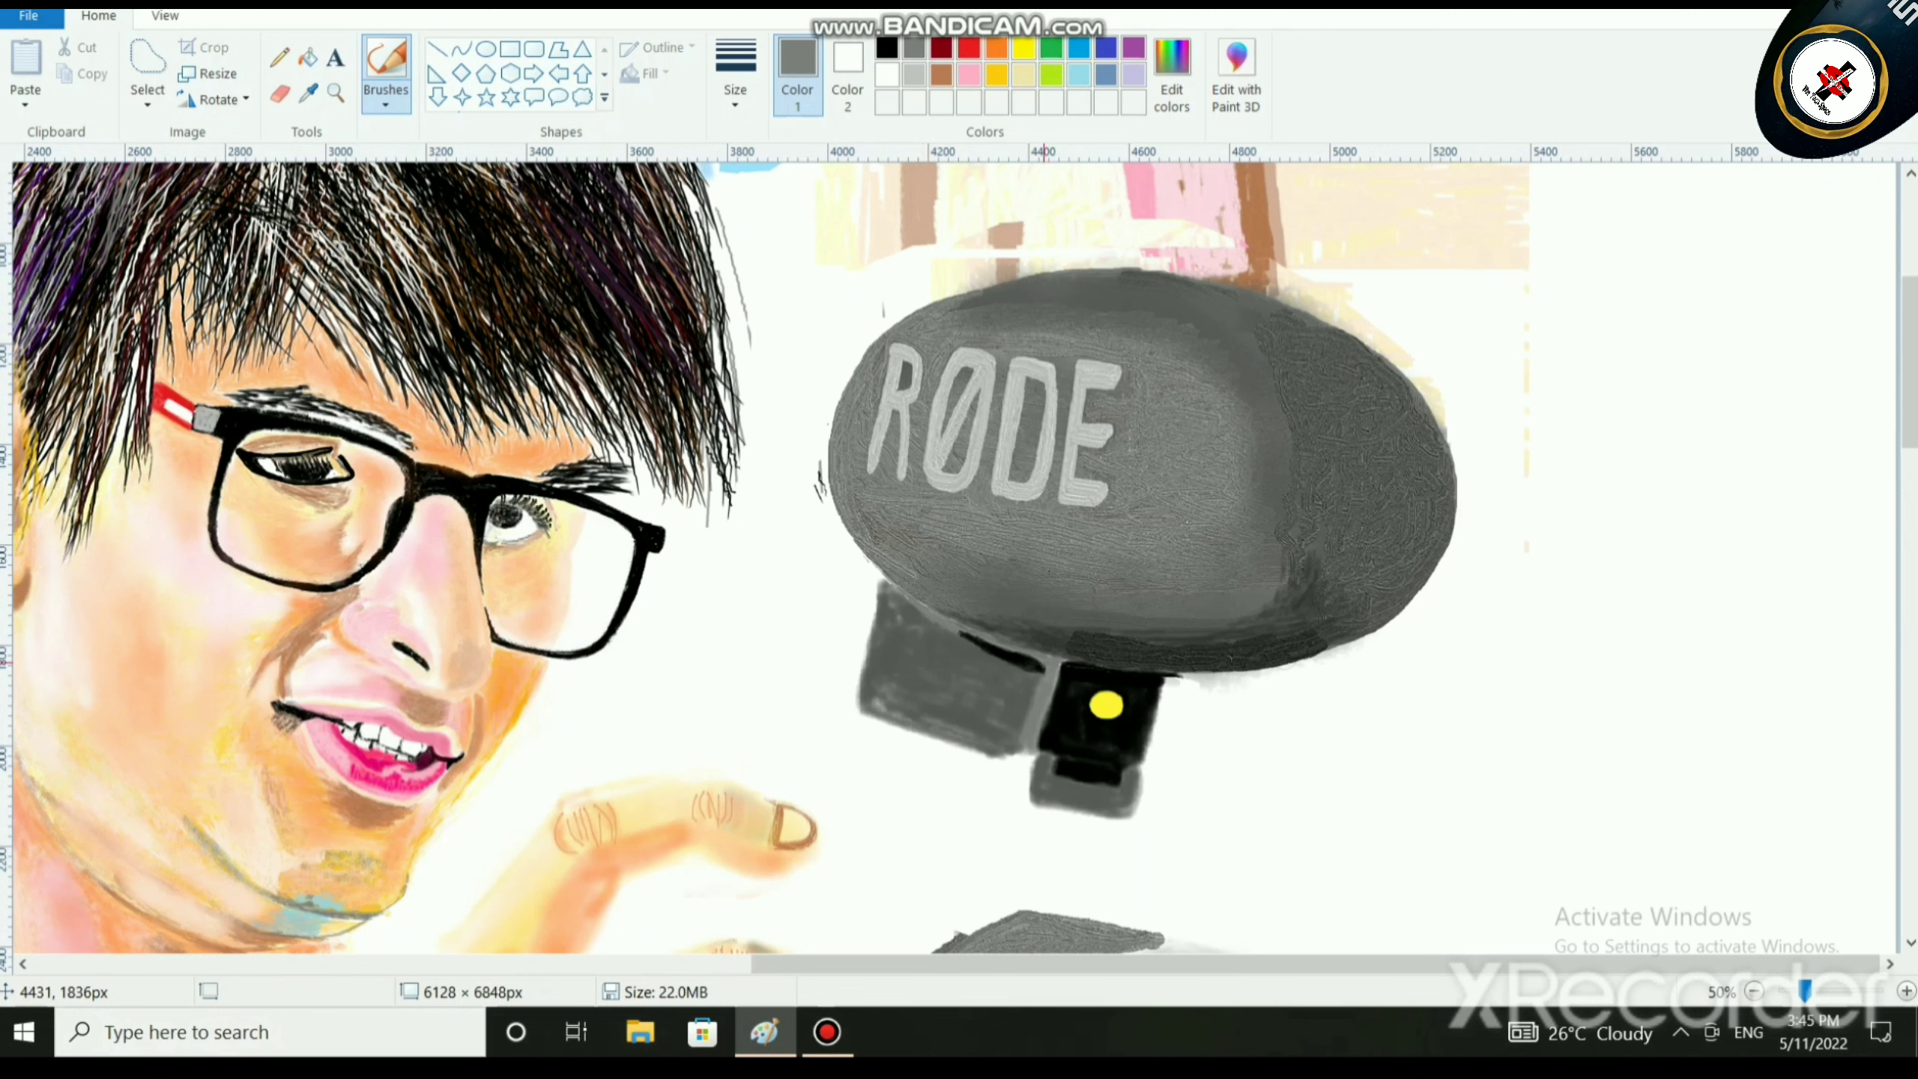
mouse_move(1029, 668)
mouse_down()
mouse_move(966, 634)
mouse_move(1003, 657)
mouse_up()
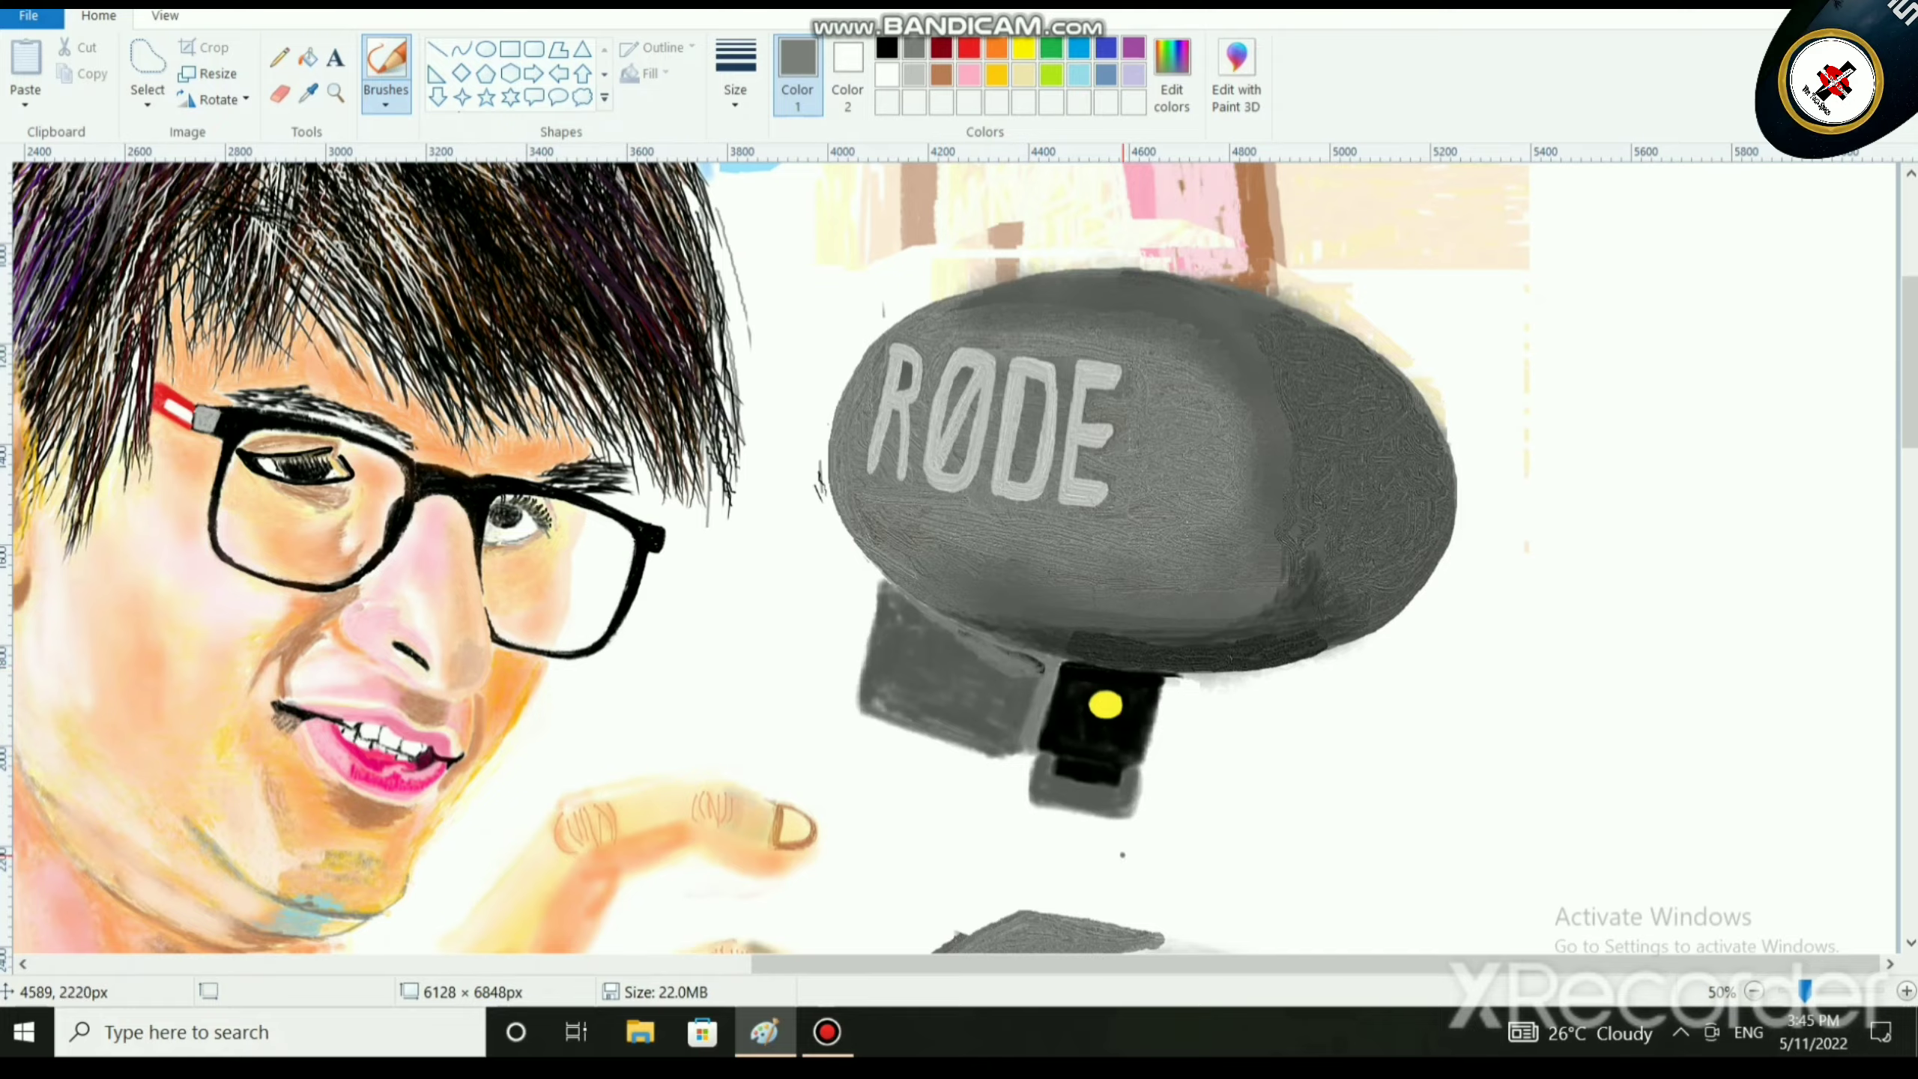
scroll(1155, 874, up, 2)
drag(924, 964, 1441, 964)
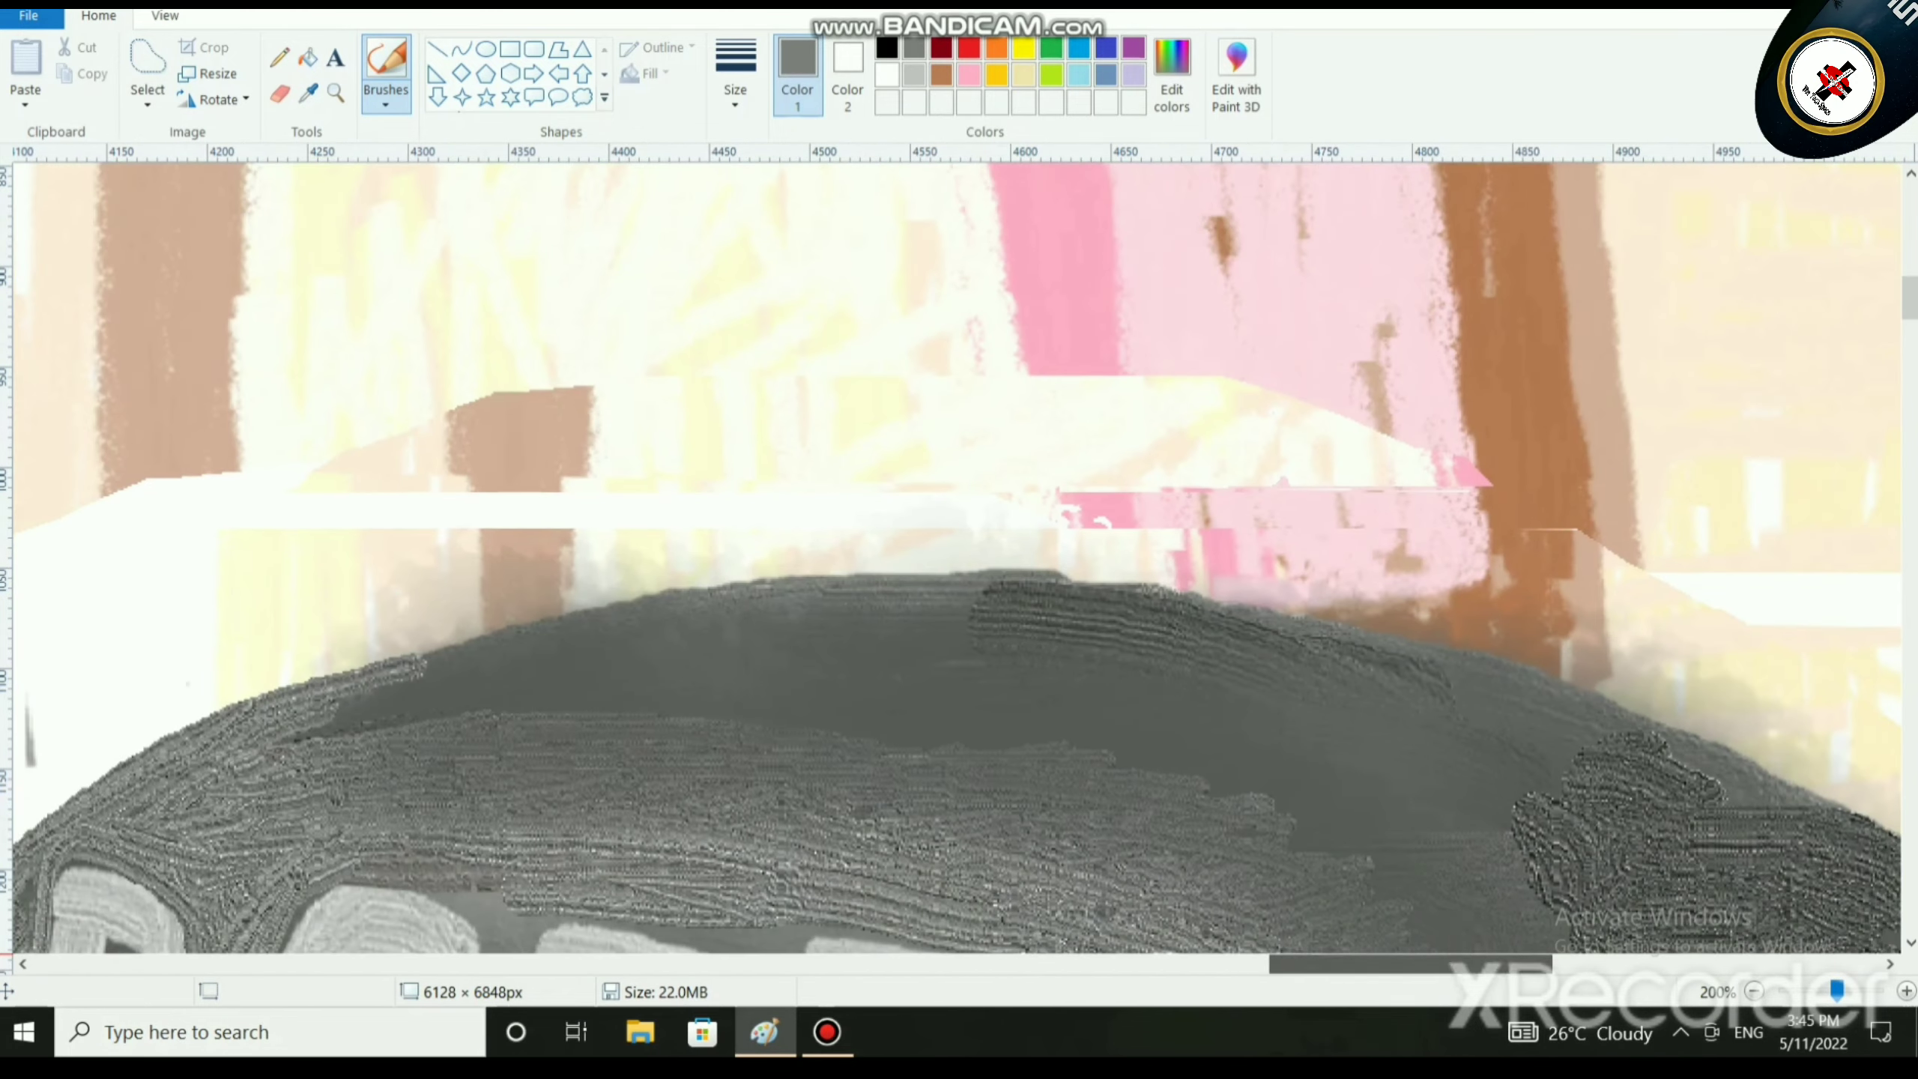
scroll(937, 858, down, 9)
mouse_move(619, 396)
mouse_down()
mouse_move(665, 400)
mouse_move(555, 348)
mouse_move(657, 442)
mouse_move(581, 506)
mouse_move(642, 397)
mouse_move(579, 355)
mouse_move(673, 405)
mouse_up()
scroll(679, 818, down, 4)
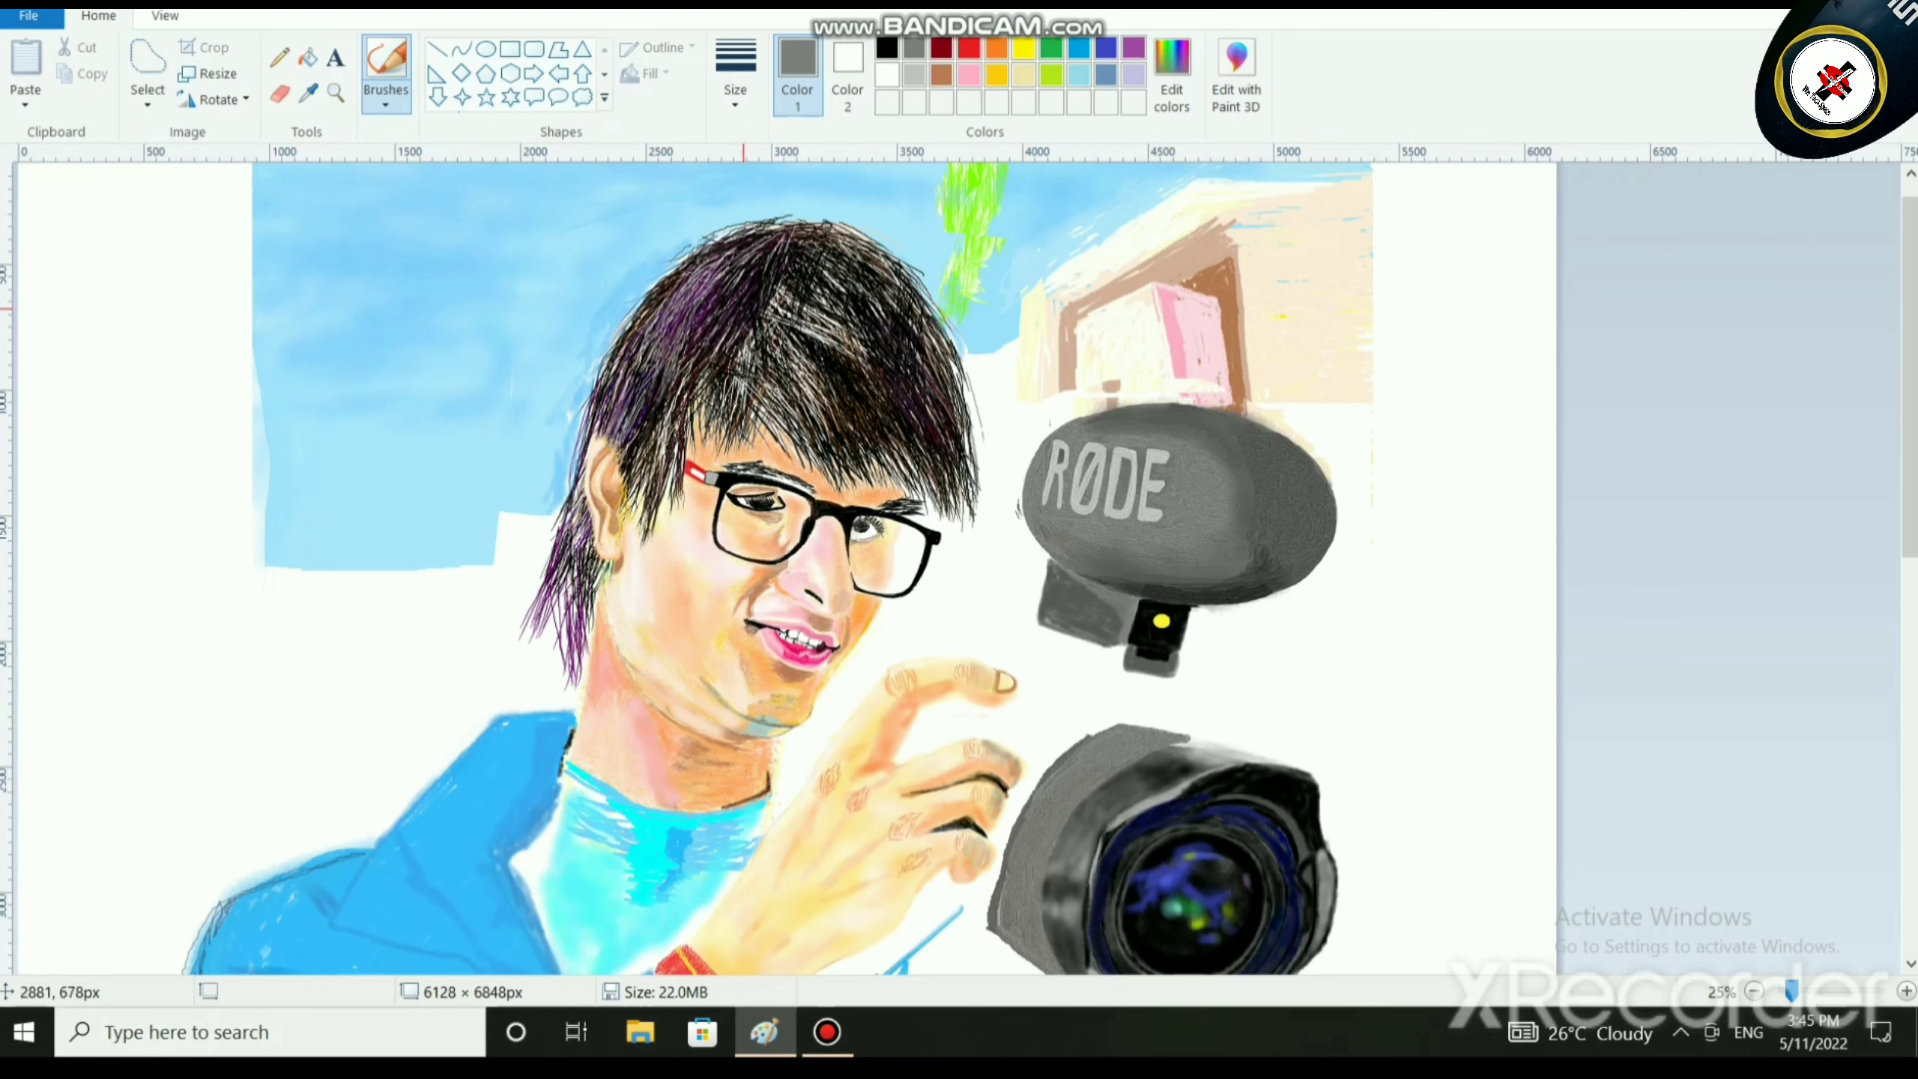
Extend the canvas downward to 6128 × 7340 px, below the jacket and the tripod leg.
scroll(906, 566, down, 5)
scroll(622, 419, down, 3)
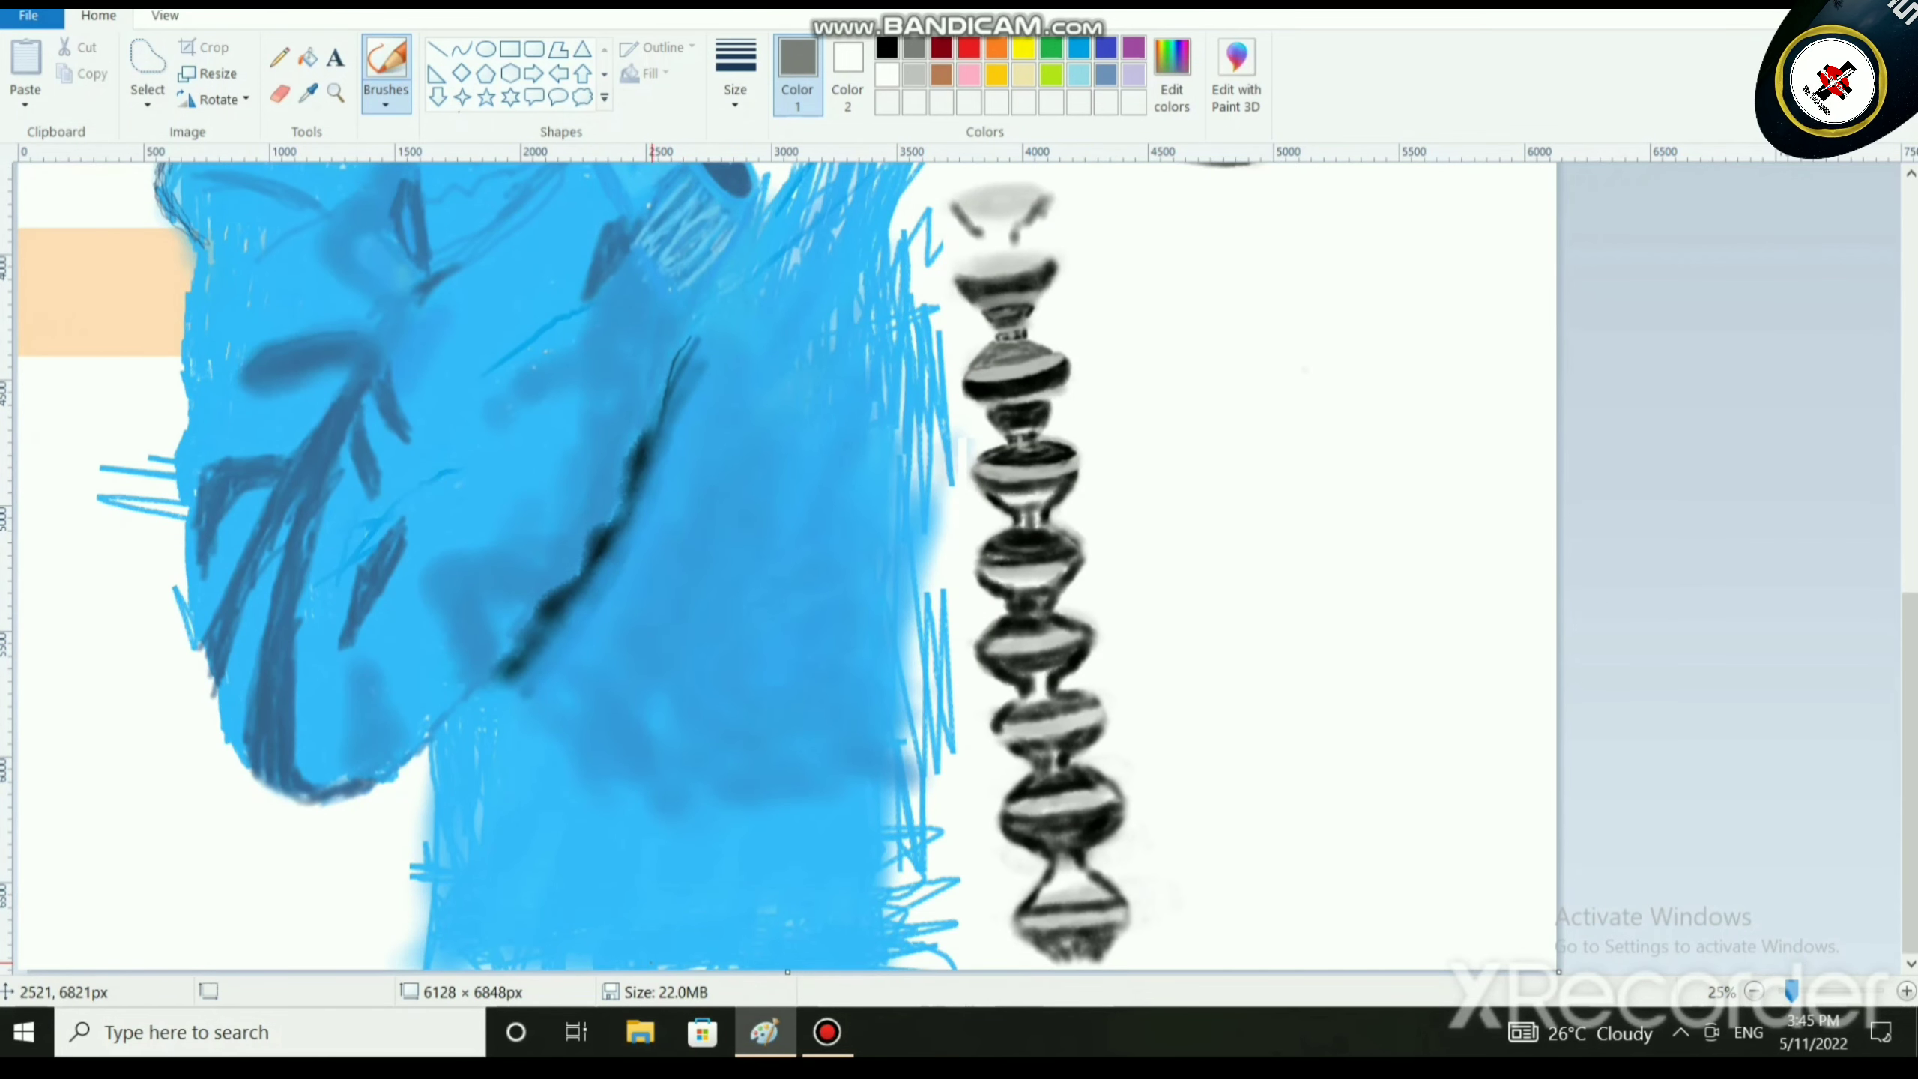
drag(787, 972, 788, 1032)
scroll(866, 925, down, 1)
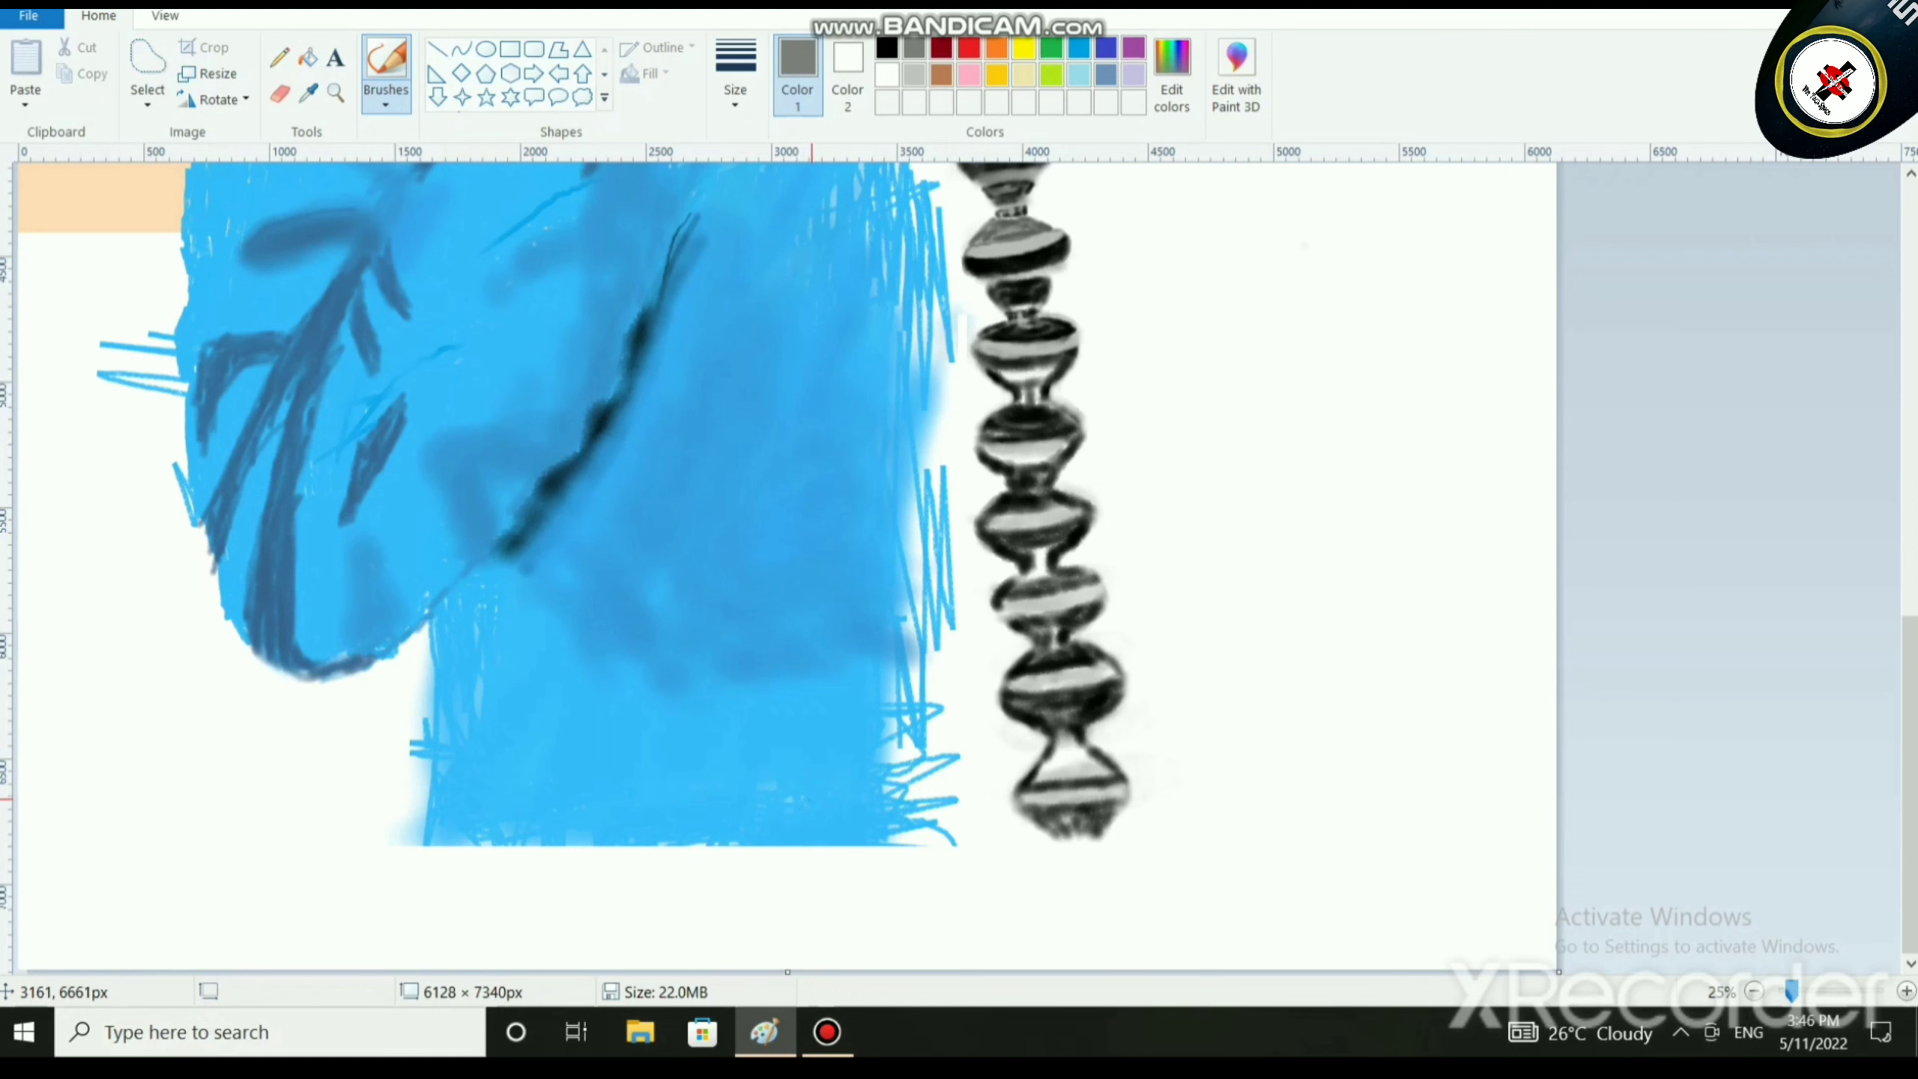
Review the whole portrait in full screen and examine the microphone mount, hand and camera lens up close.
scroll(835, 792, down, 1)
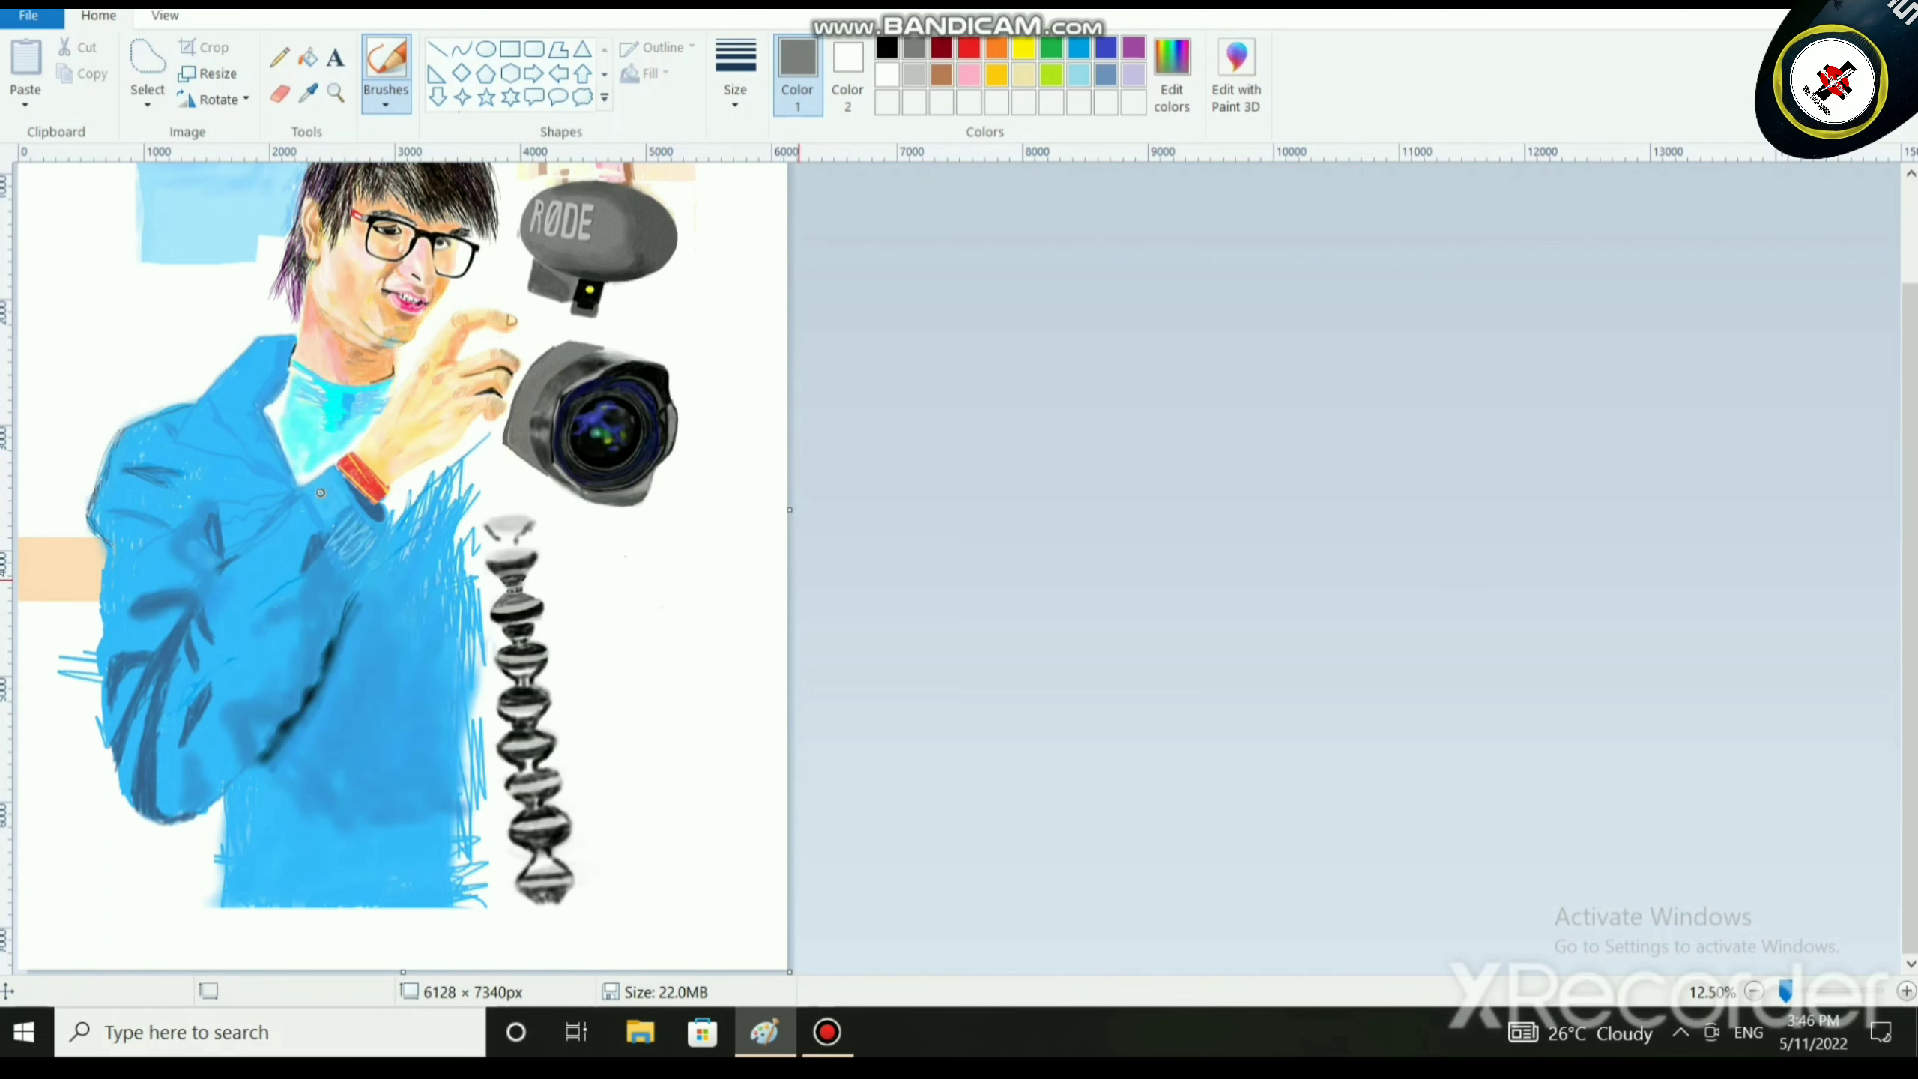
scroll(679, 669, up, 2)
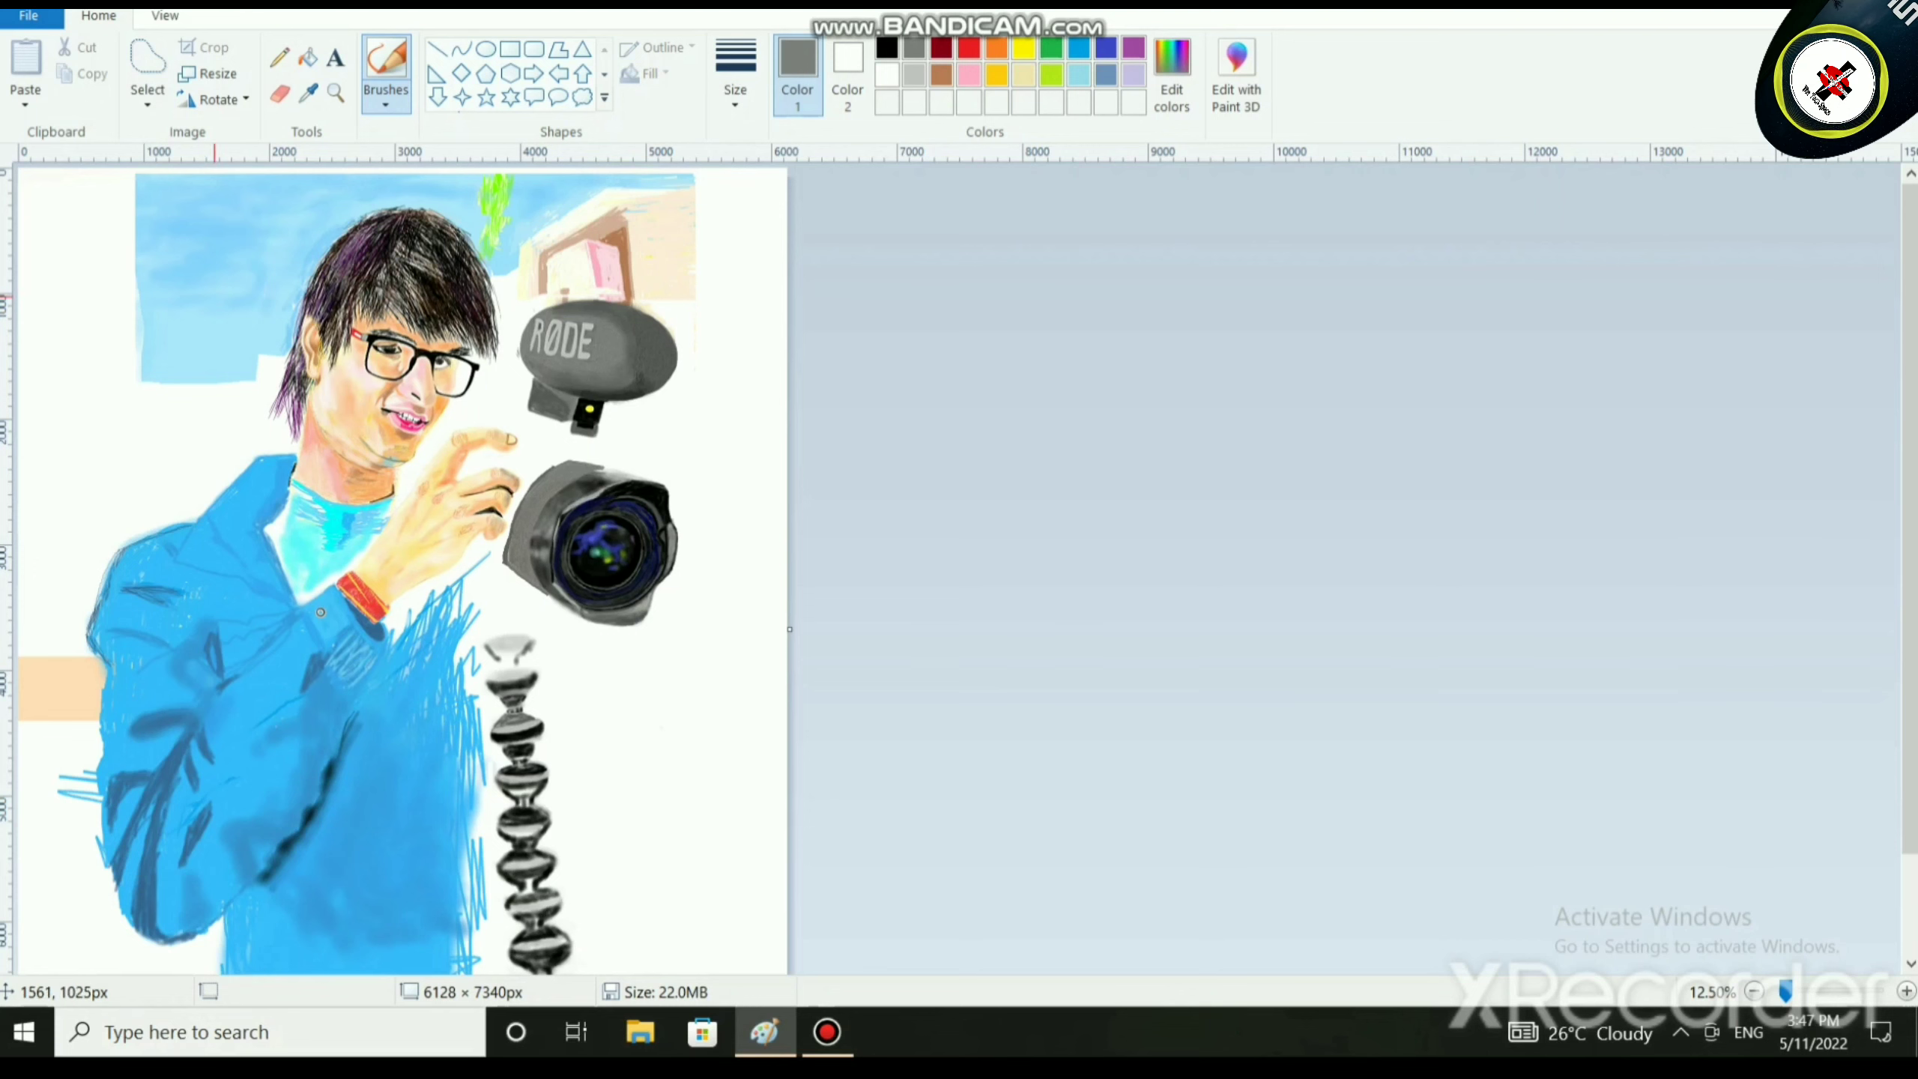
click(165, 15)
click(293, 74)
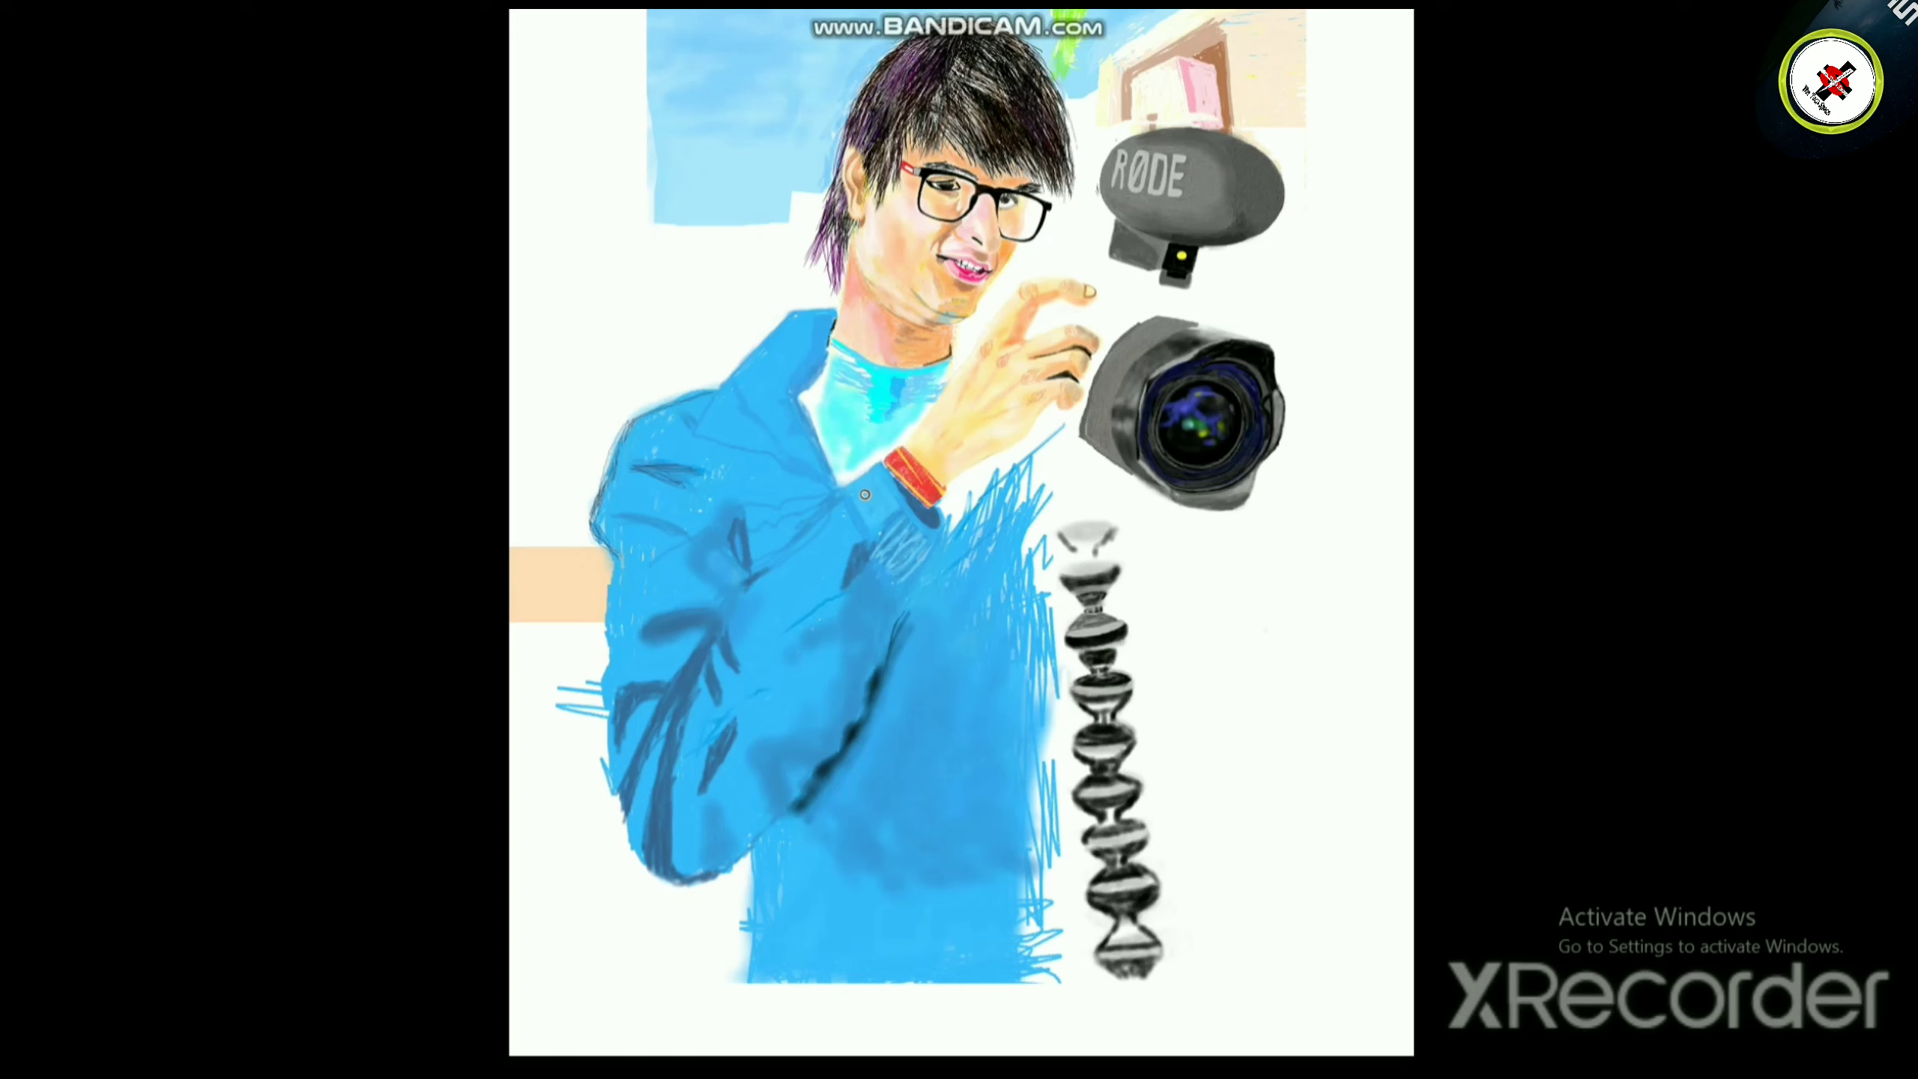
key(Escape)
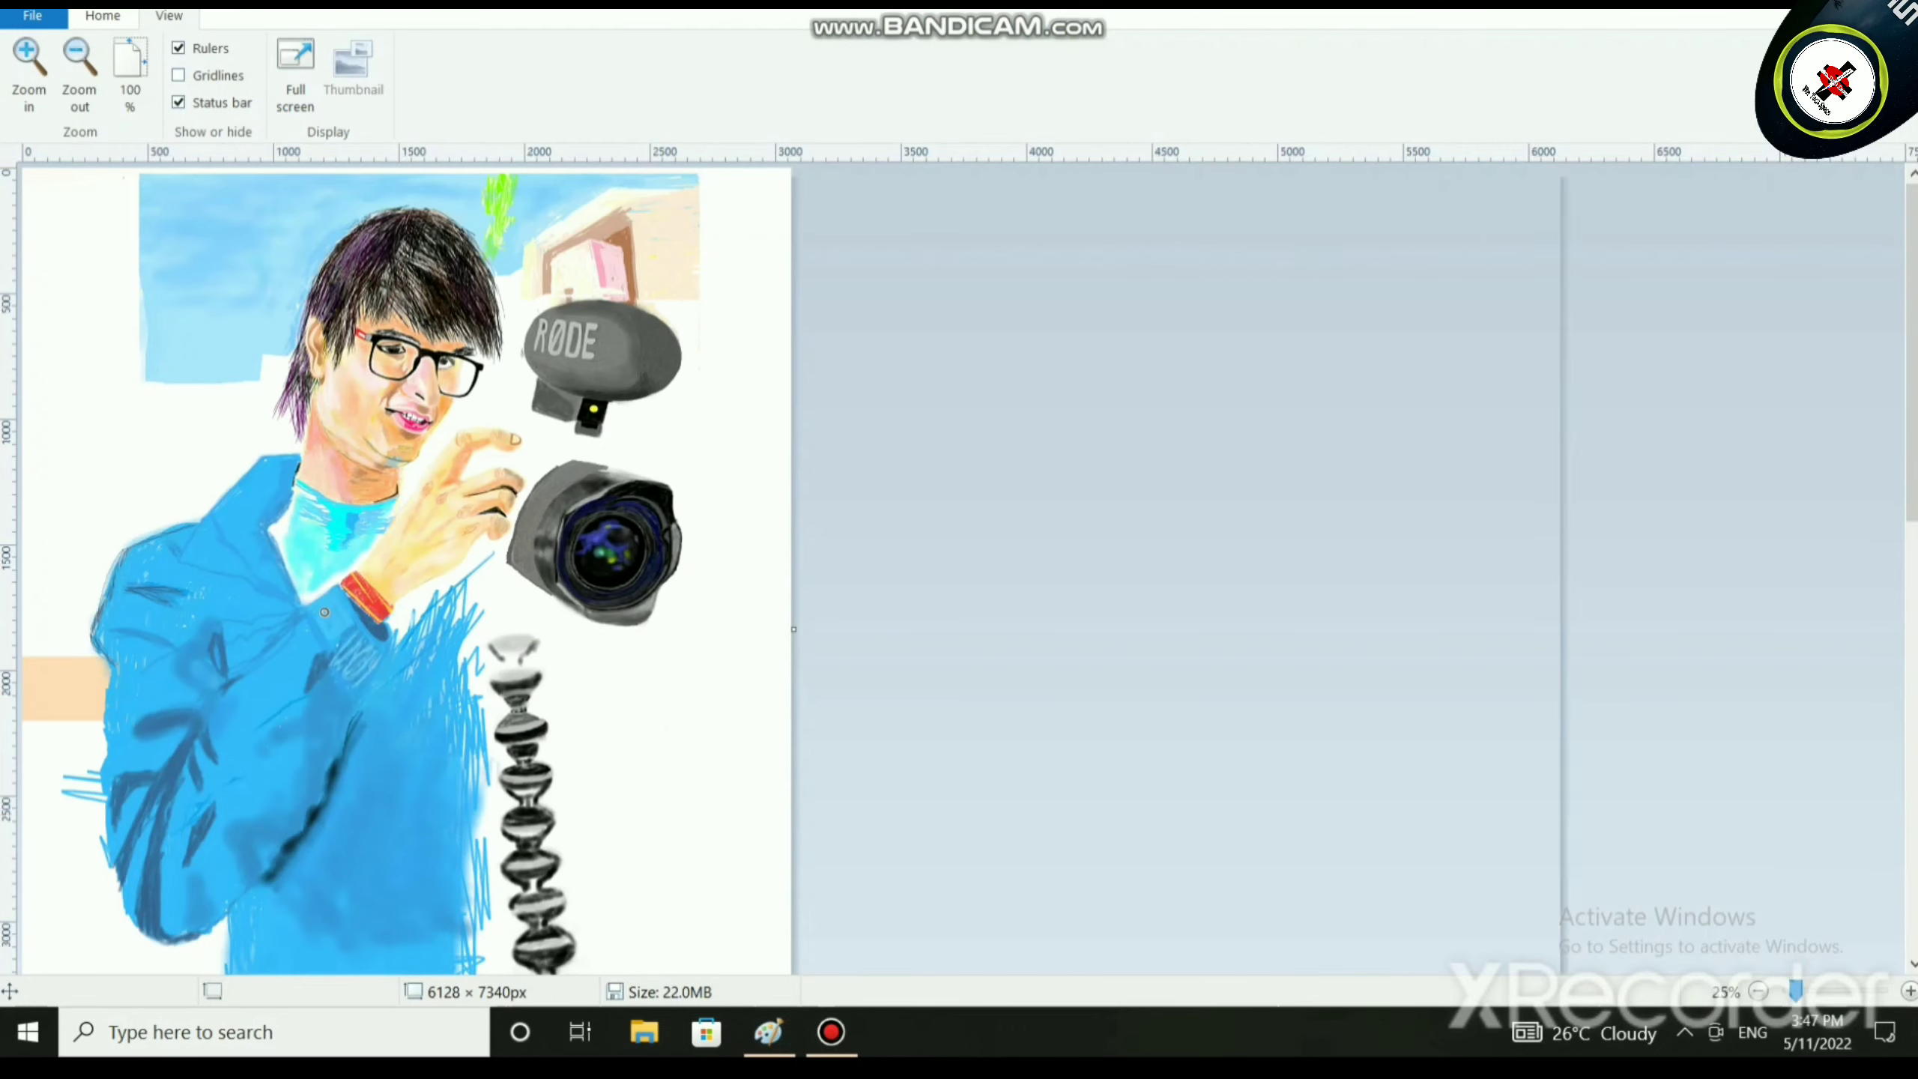
scroll(1206, 827, up, 3)
drag(468, 964, 1417, 964)
scroll(1416, 870, down, 7)
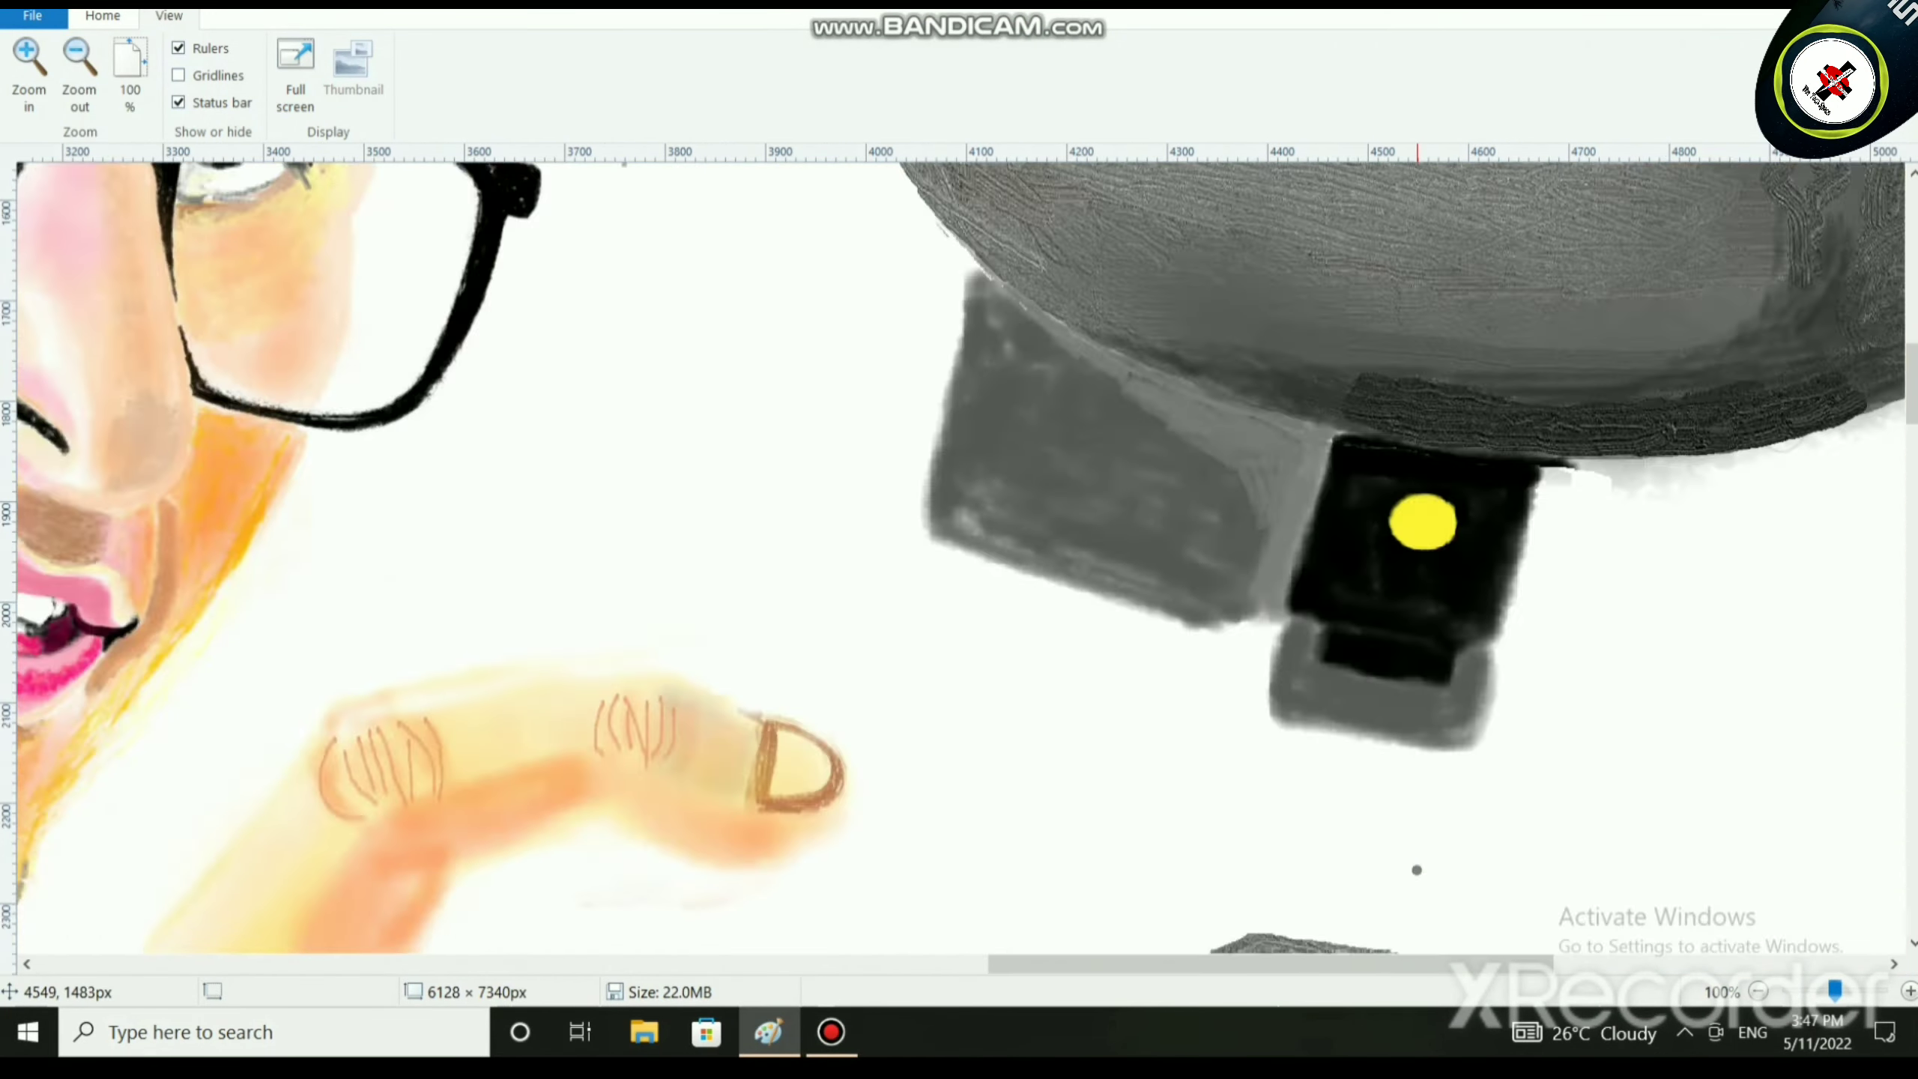
scroll(1416, 869, down, 9)
scroll(1442, 892, down, 1)
scroll(1479, 839, up, 3)
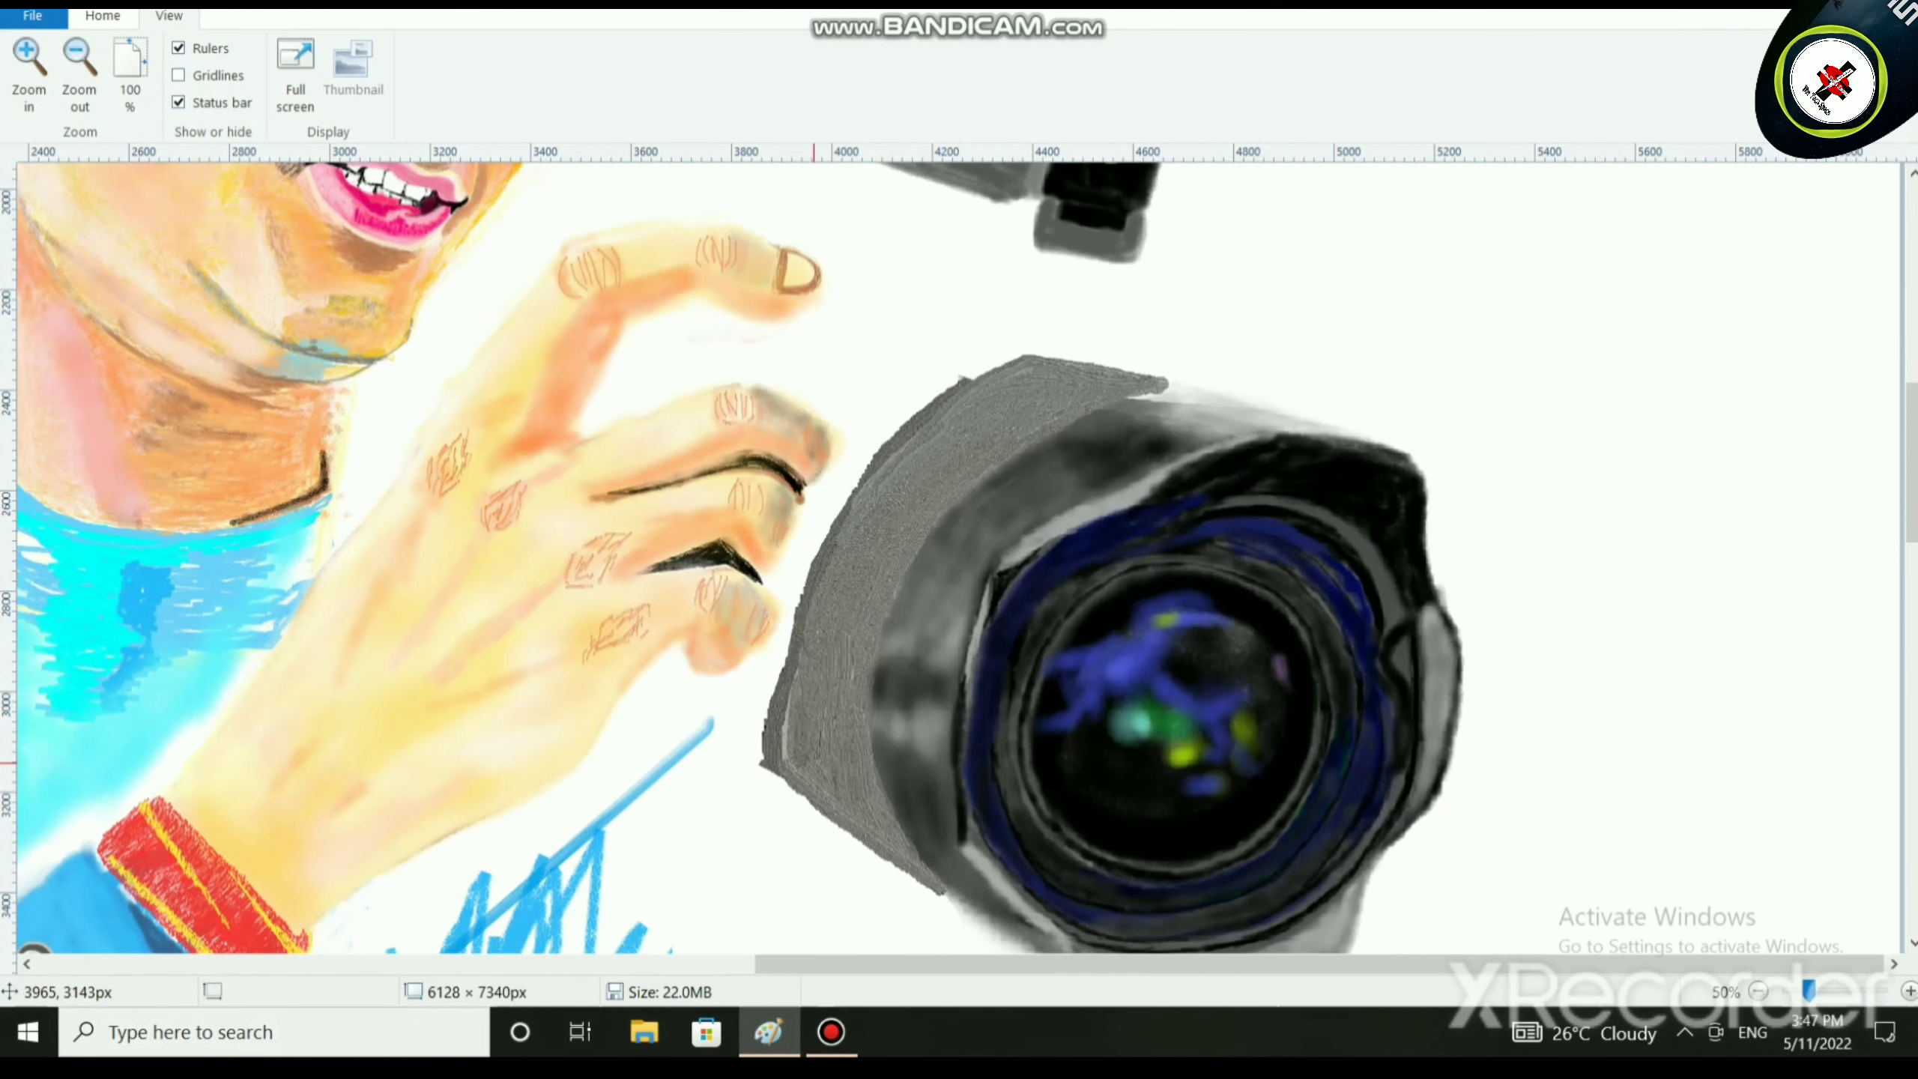
scroll(893, 340, up, 6)
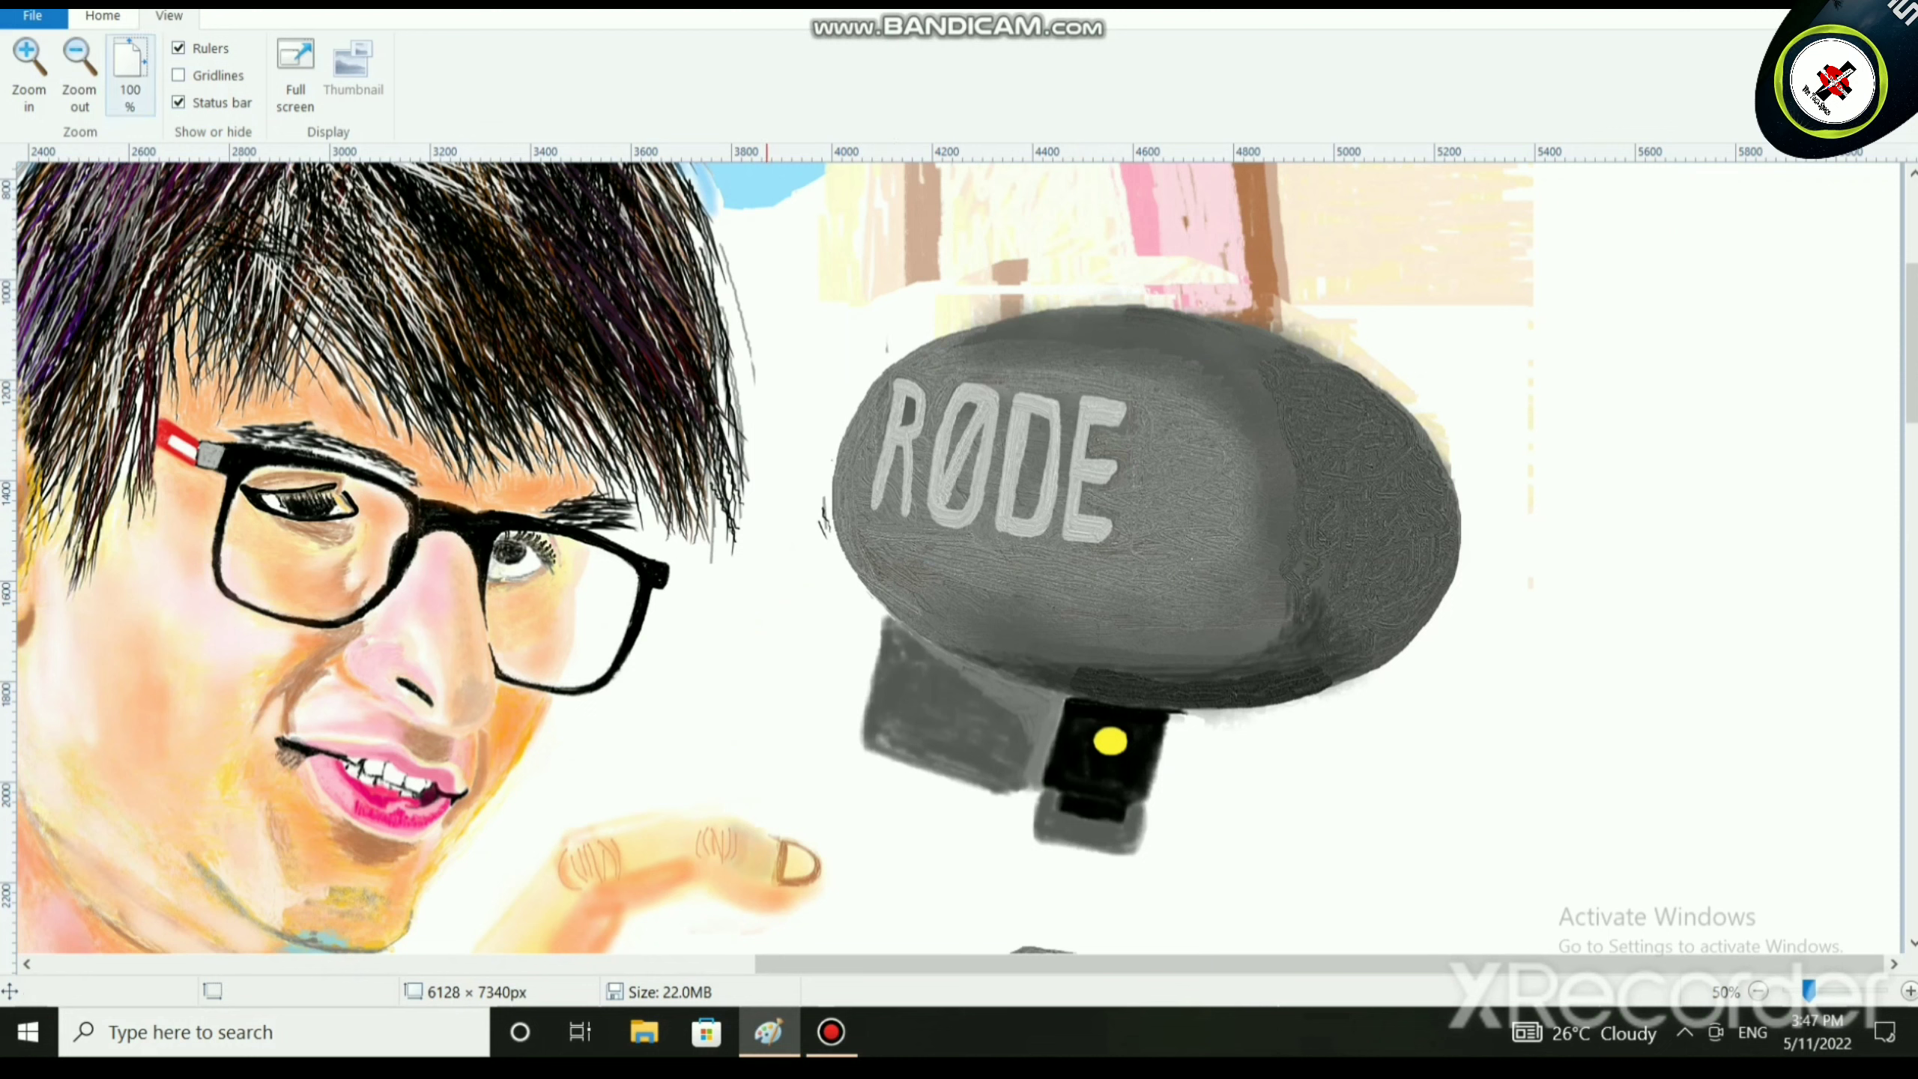
Select the RØDE microphone with its mount using a free-form outline and move it slightly upward.
click(102, 15)
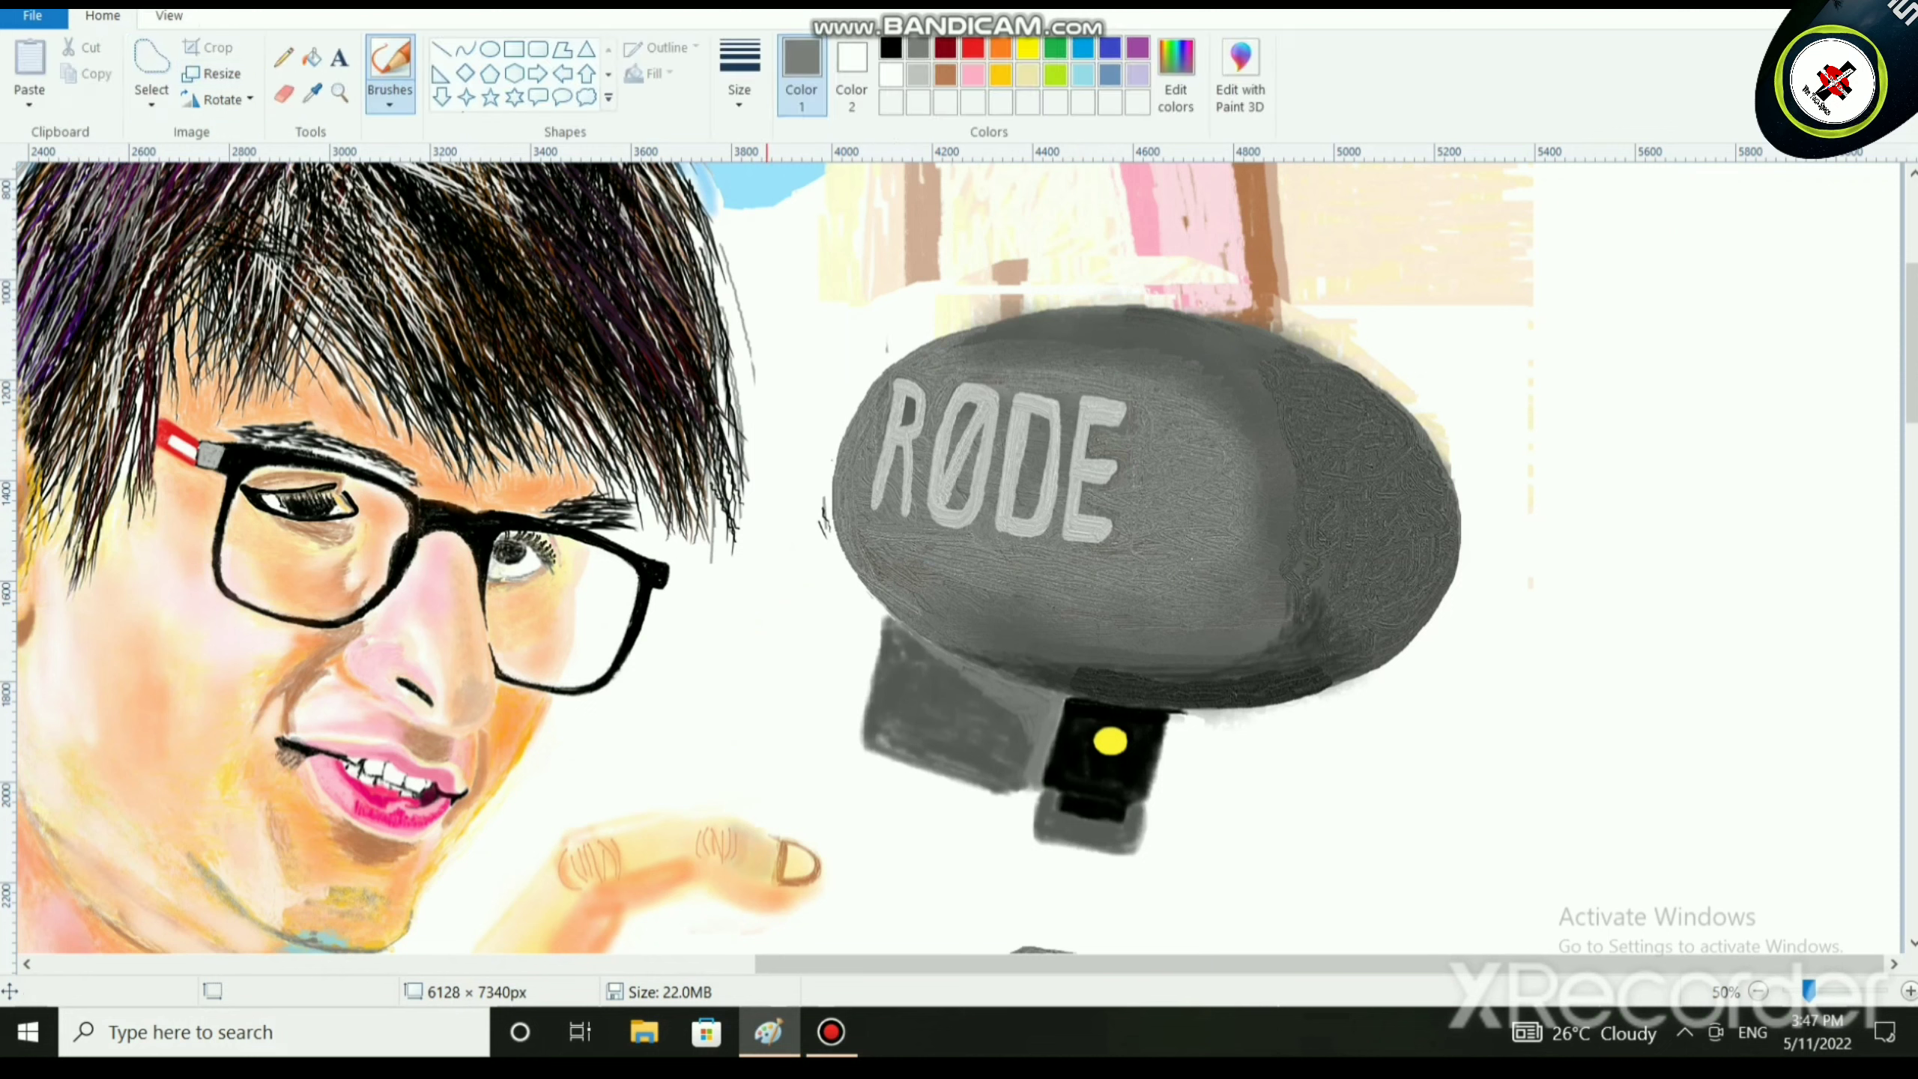
click(151, 103)
click(182, 189)
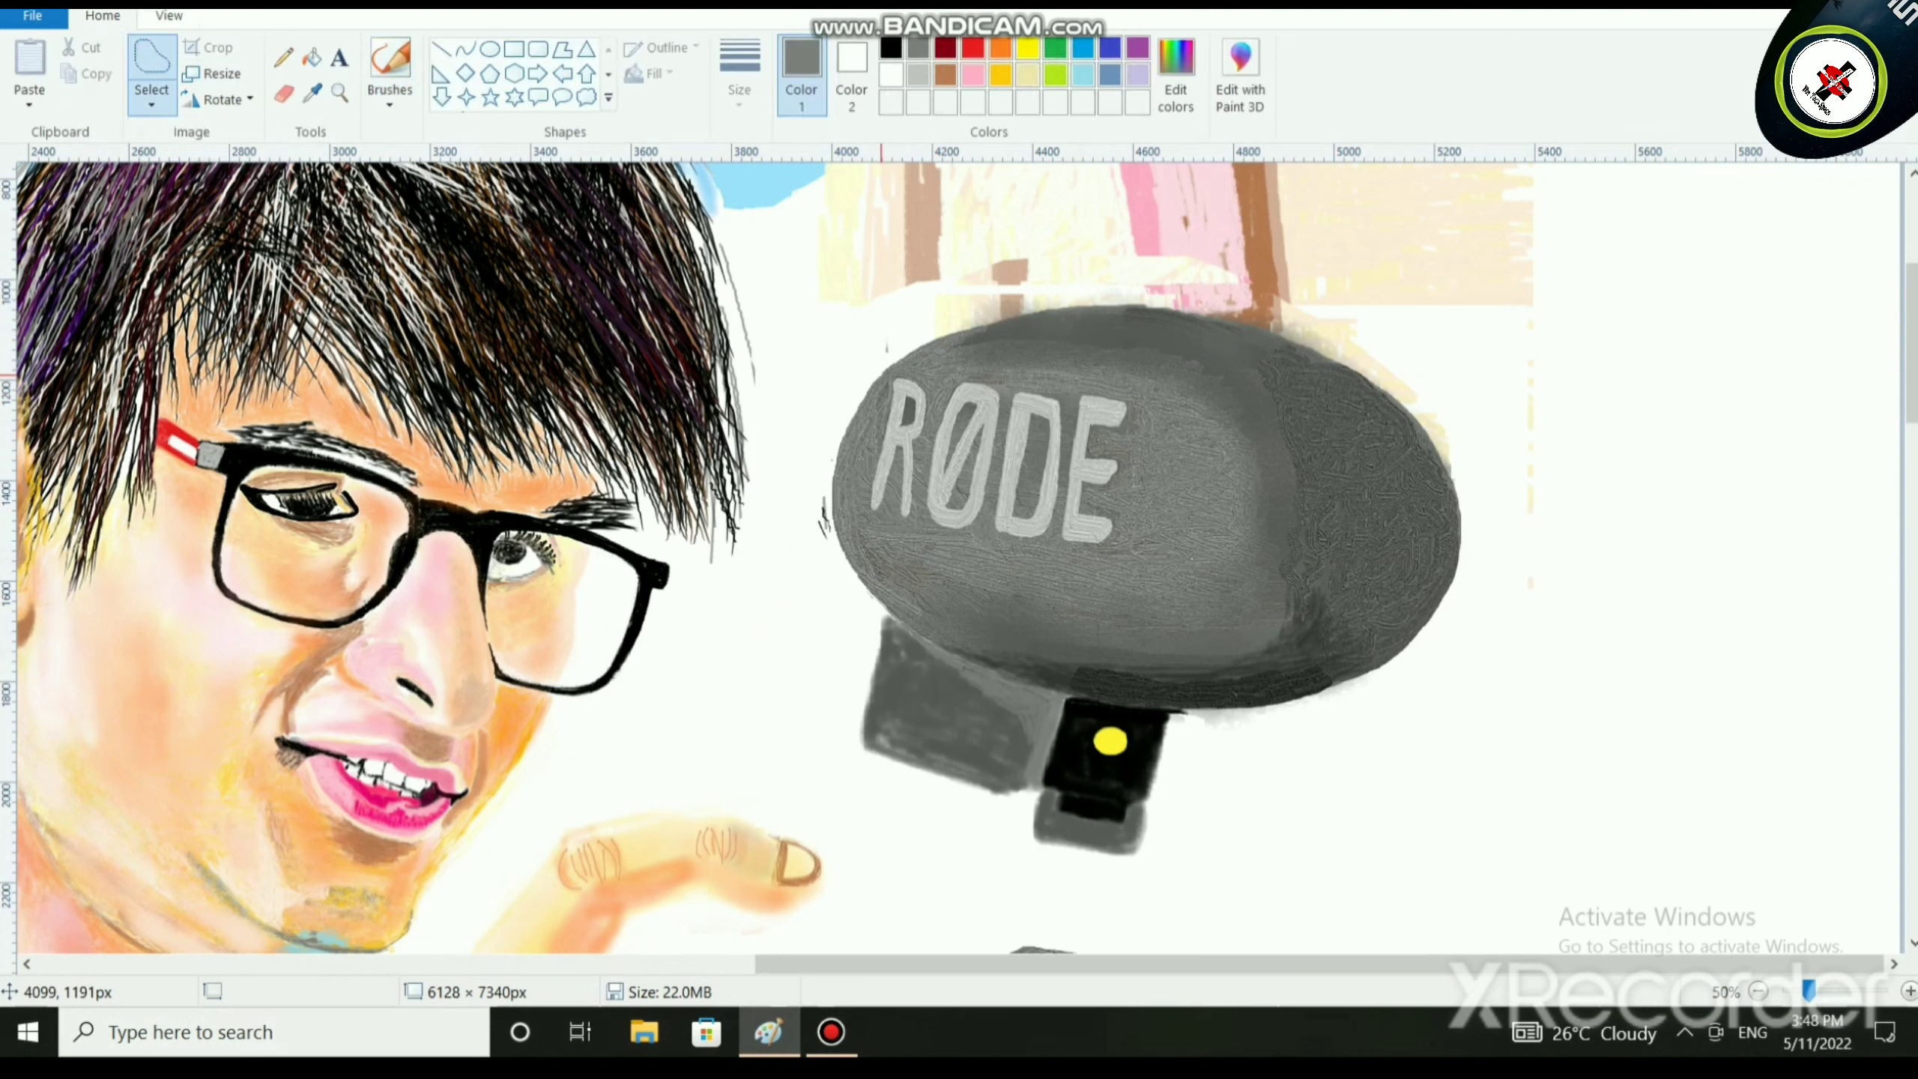
mouse_move(862, 400)
mouse_down()
mouse_move(789, 691)
mouse_move(979, 858)
mouse_move(1394, 812)
mouse_move(1432, 349)
mouse_up()
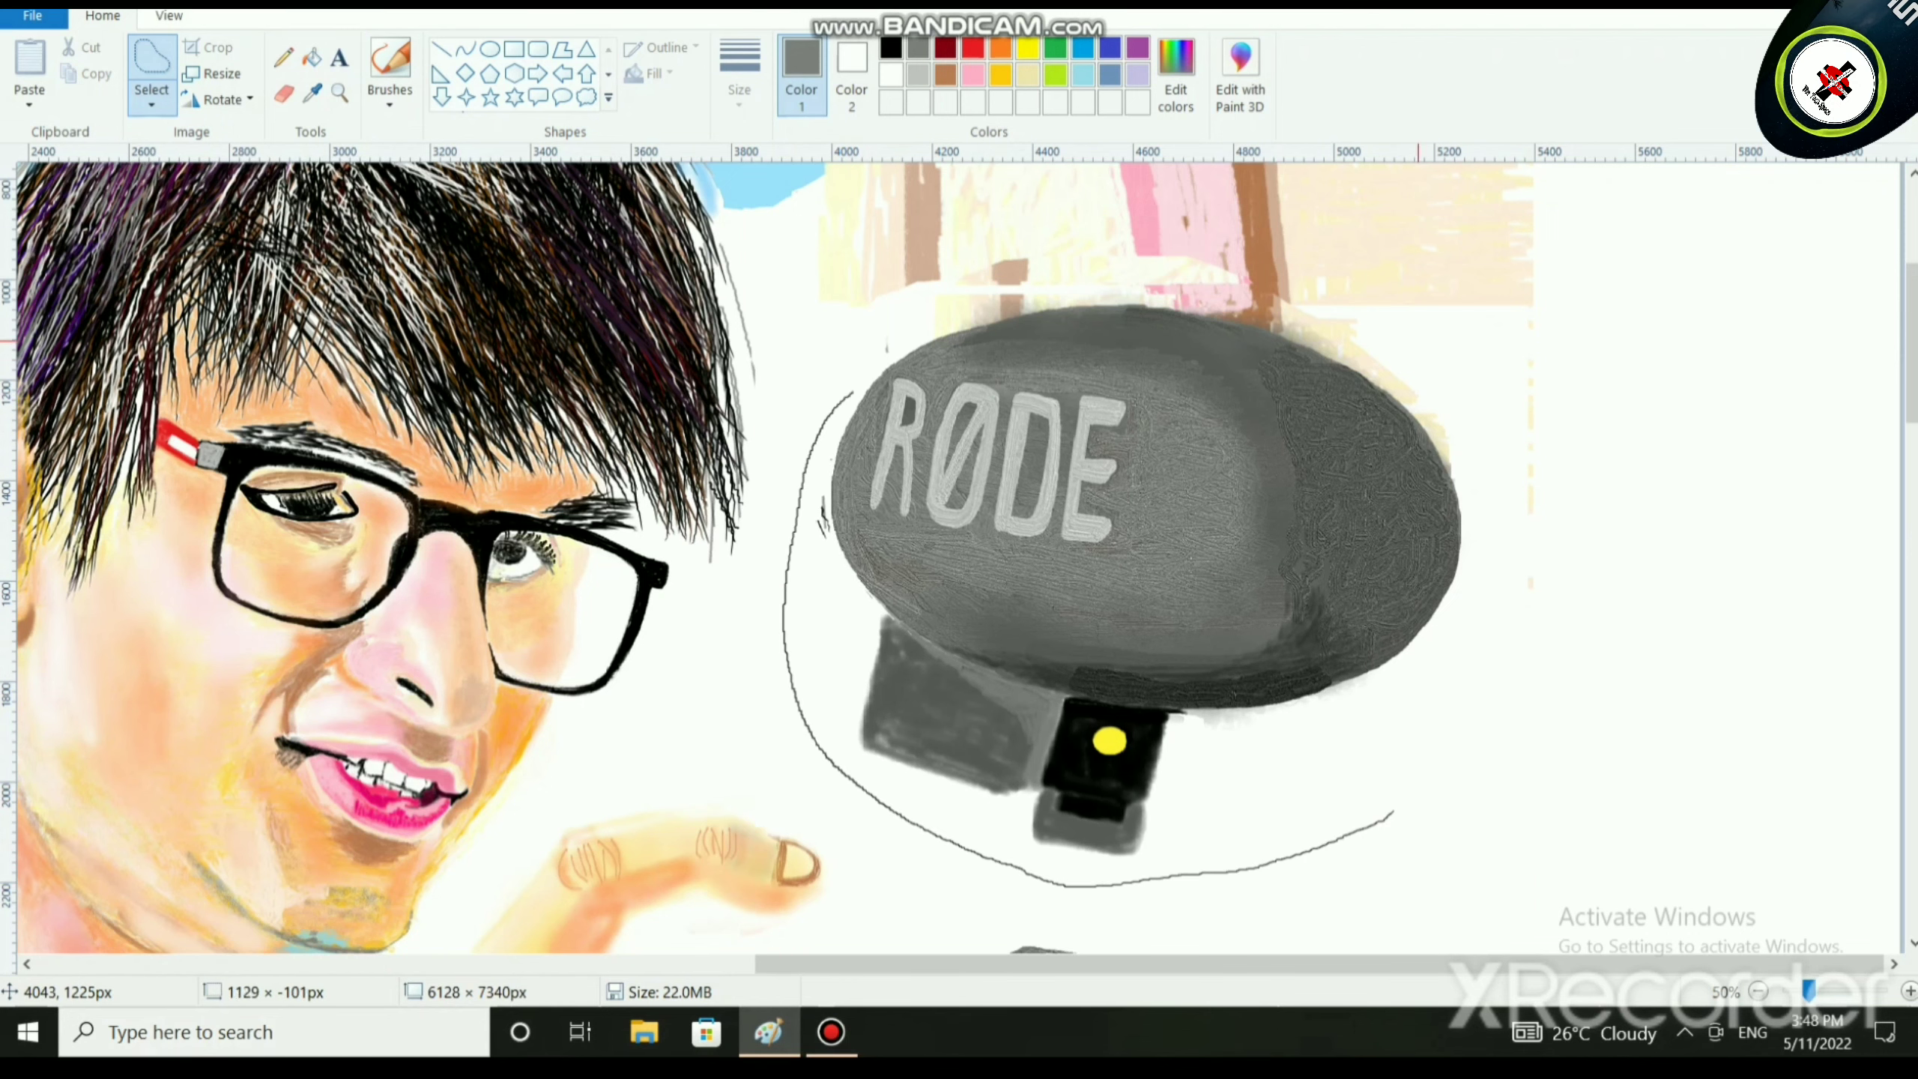
mouse_move(947, 282)
mouse_down()
mouse_move(833, 374)
mouse_move(819, 438)
mouse_up()
drag(1058, 543, 1067, 471)
click(1666, 677)
Review the full picture from the hair down to the end of the tripod leg, including in full screen.
scroll(1608, 762, down, 1)
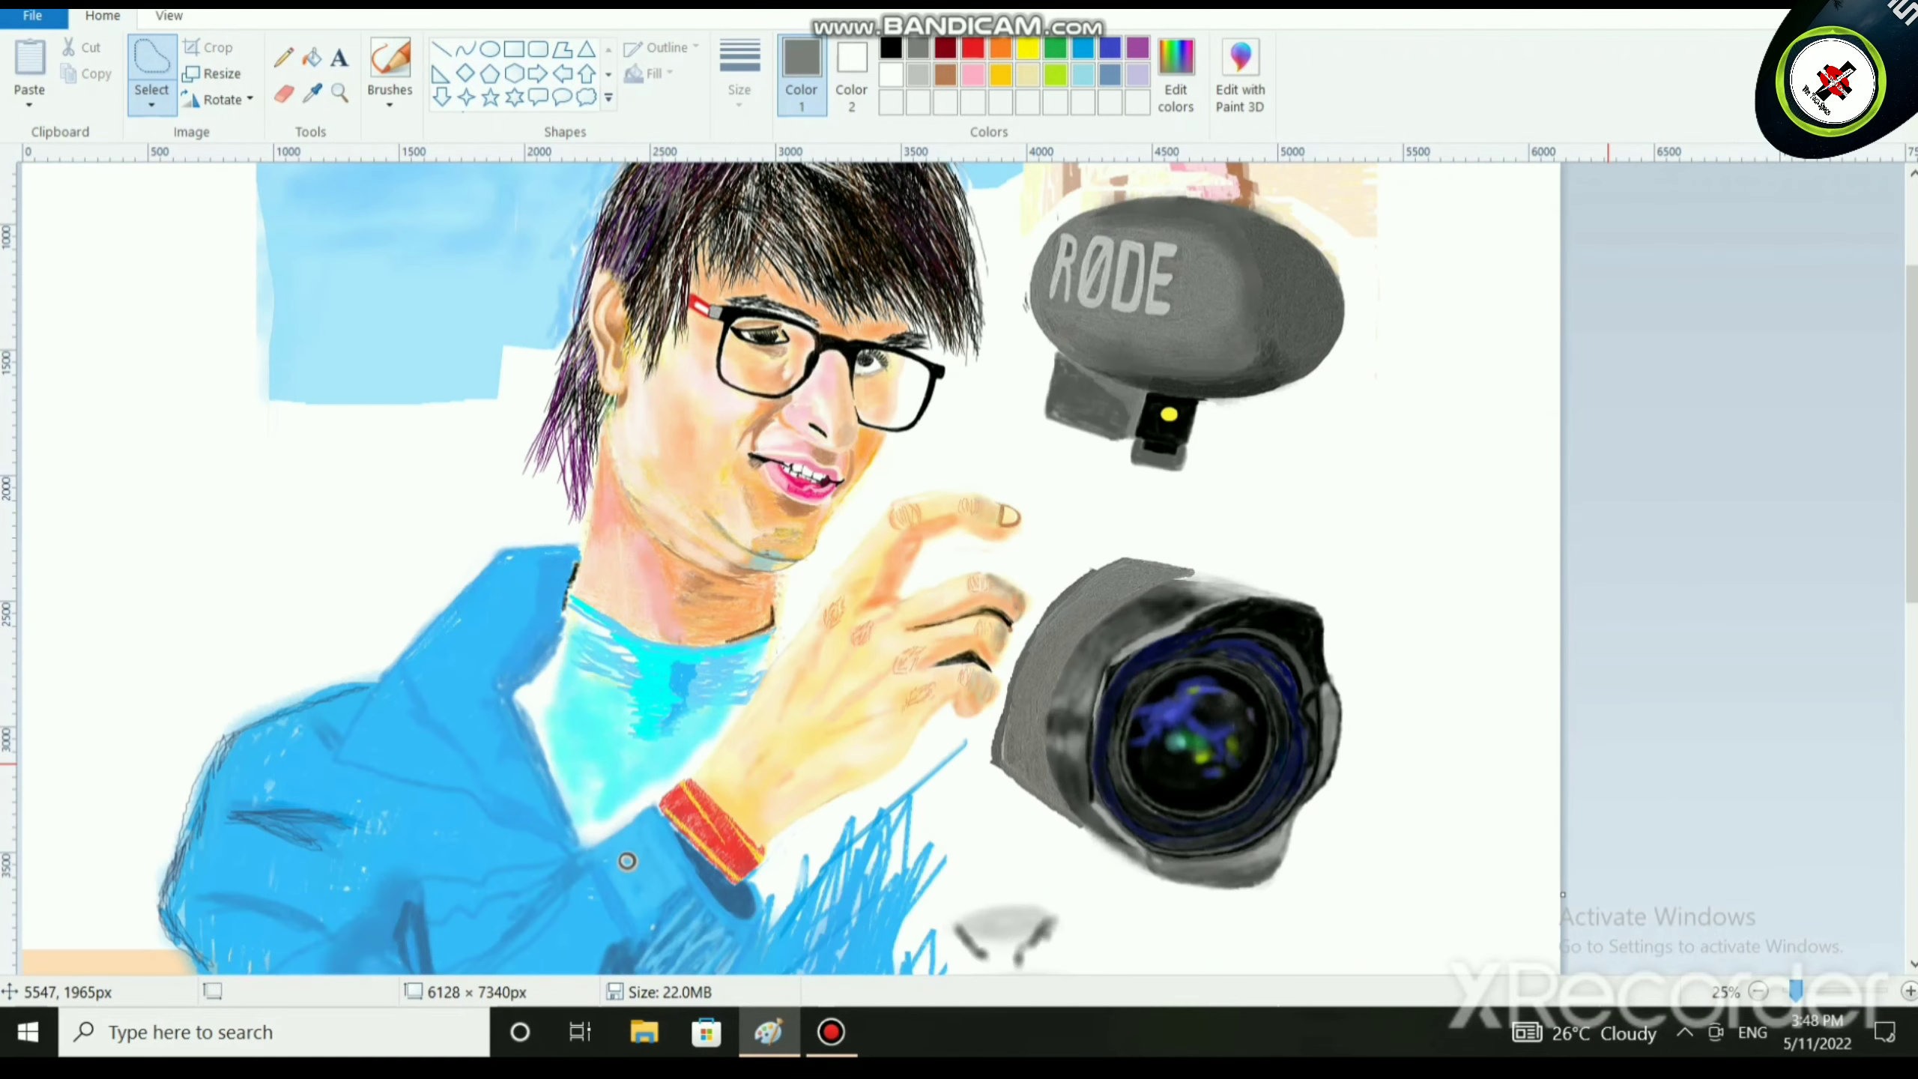
scroll(627, 861, down, 1)
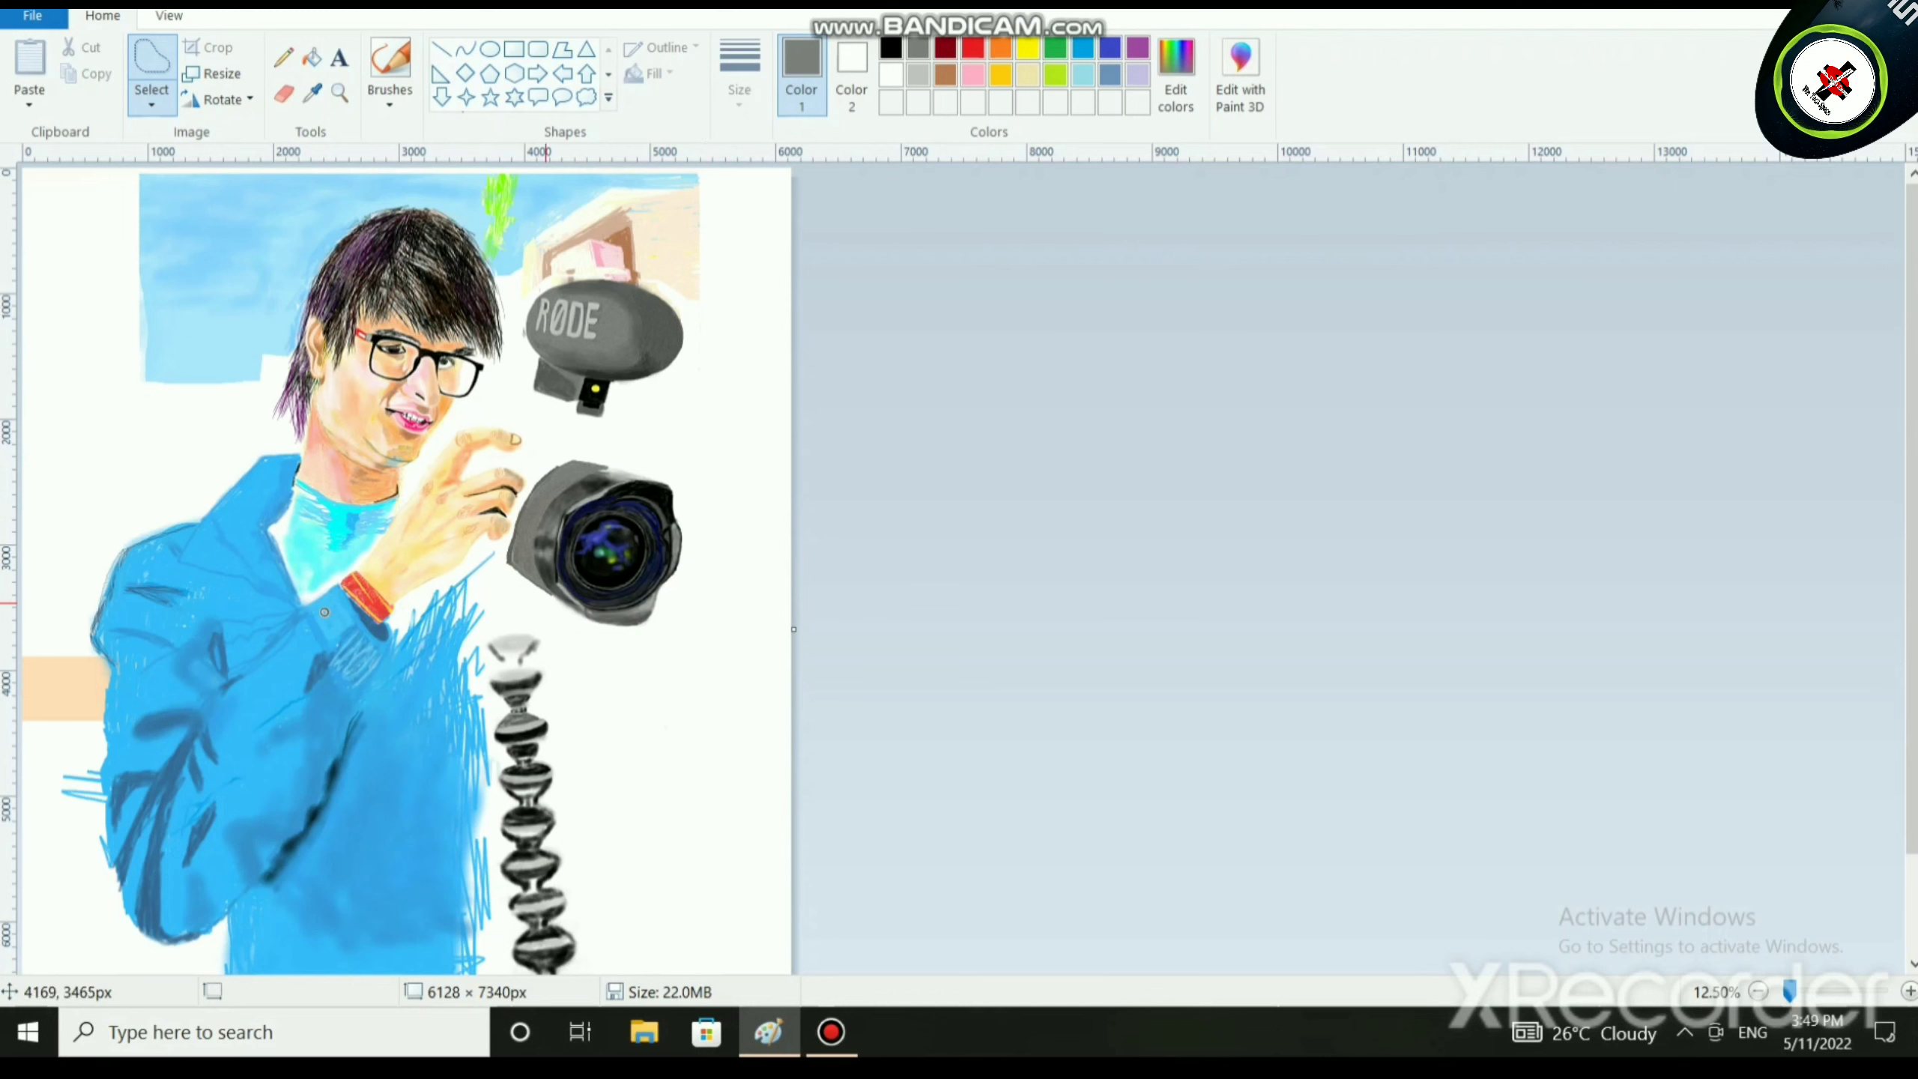
scroll(408, 566, down, 3)
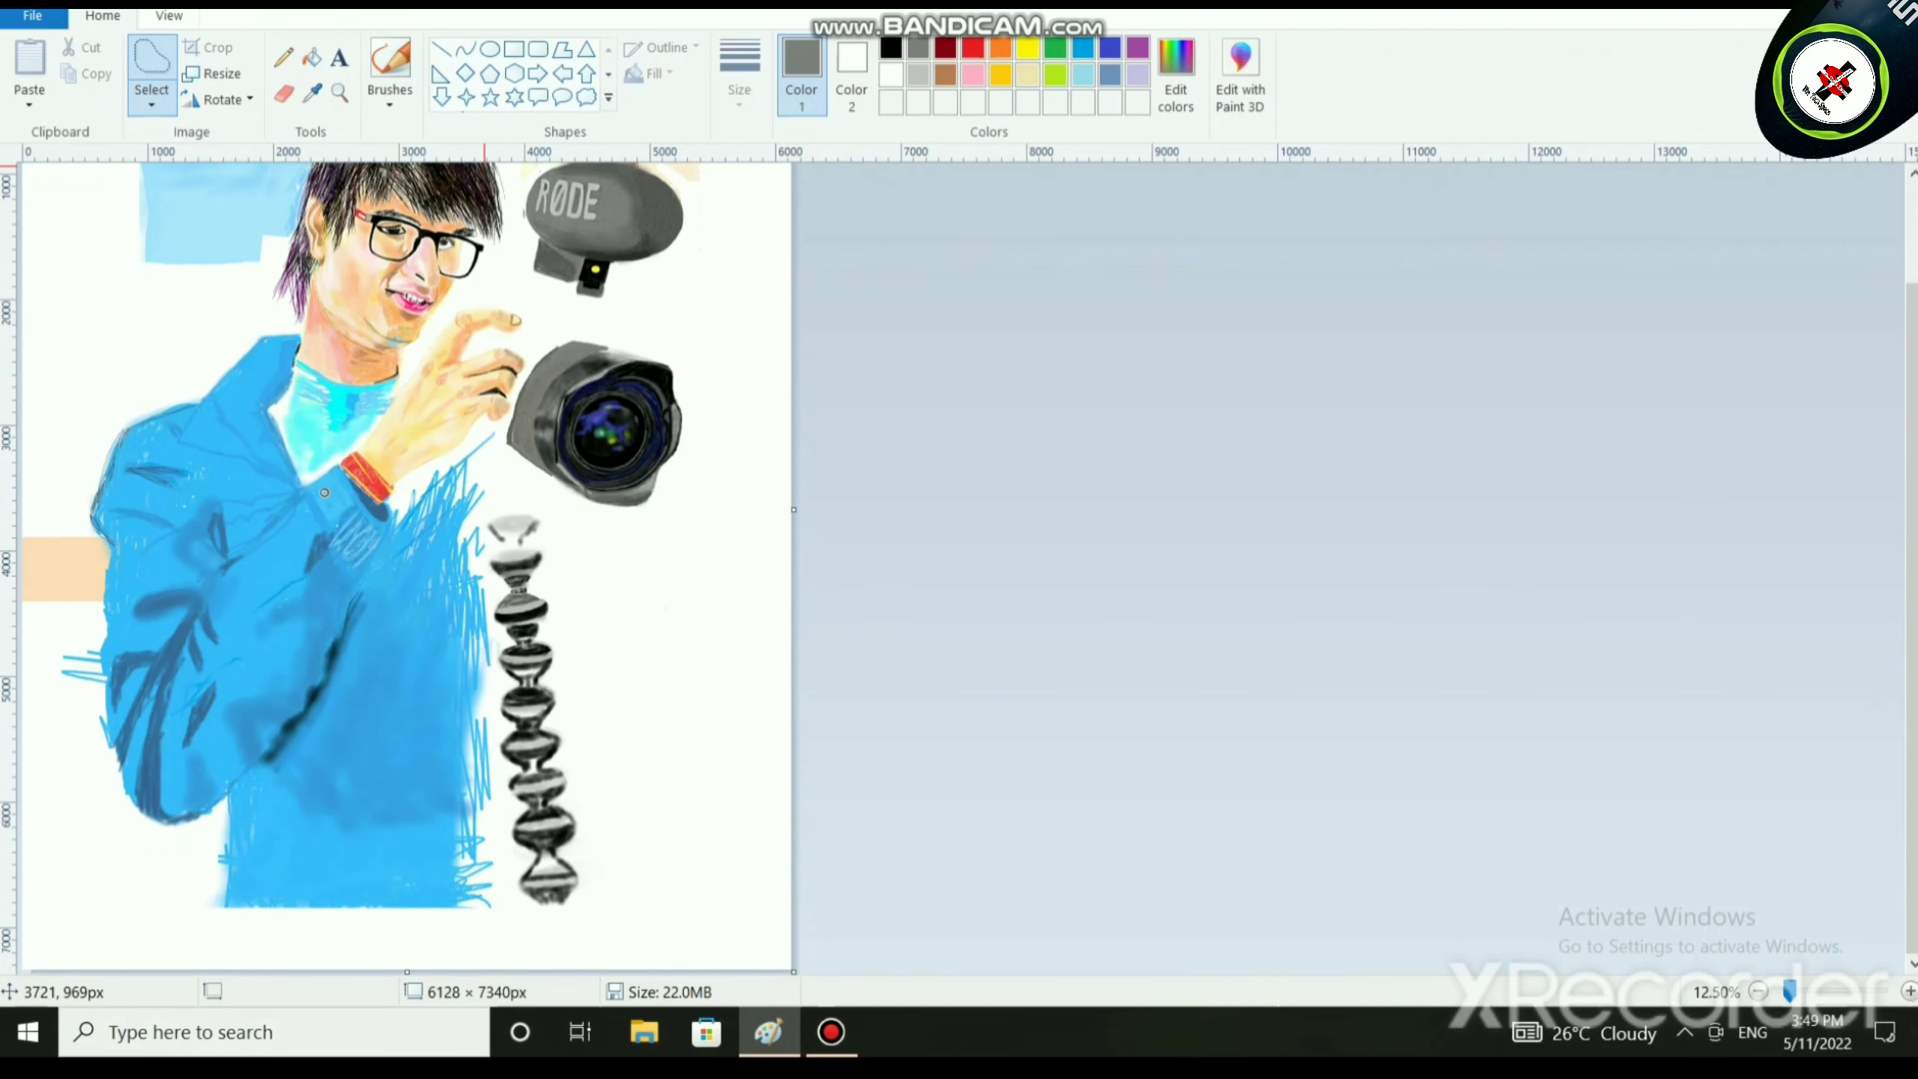
scroll(484, 83, down, 1)
click(294, 72)
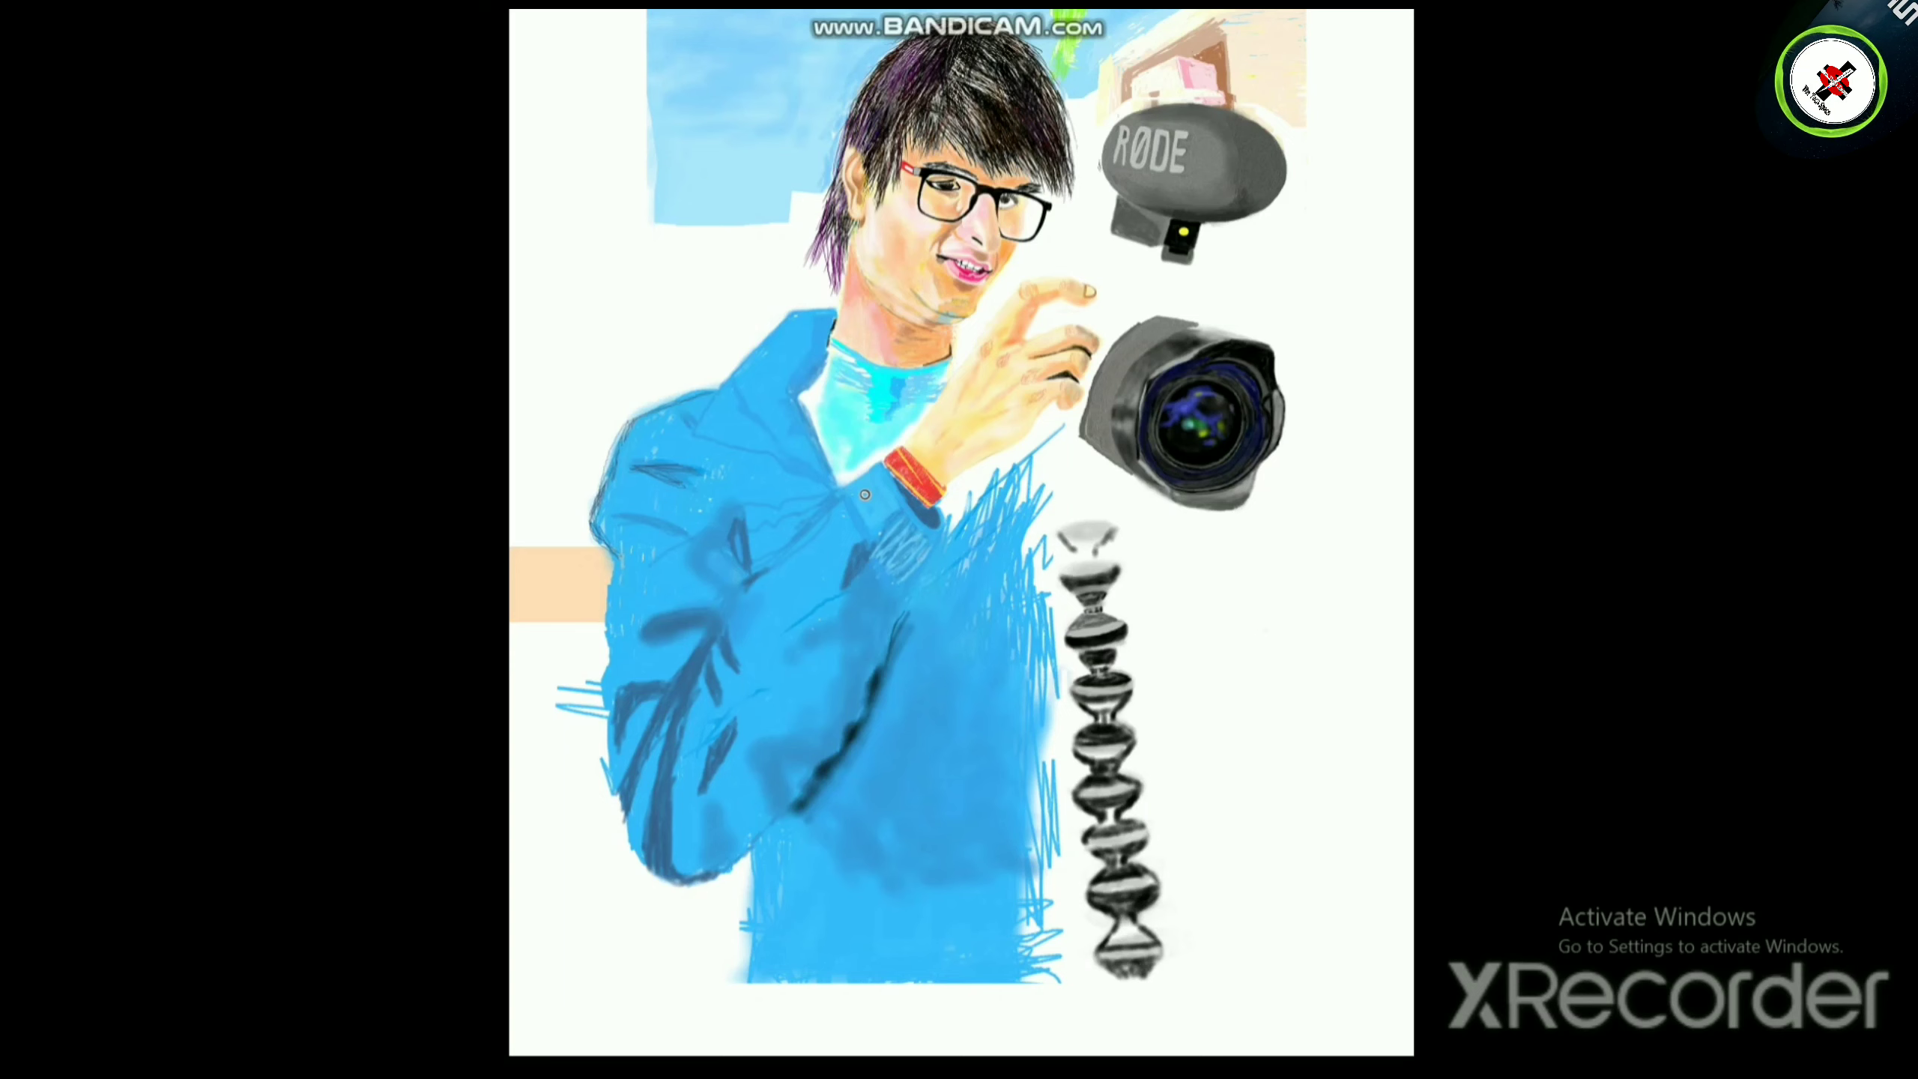
key(Escape)
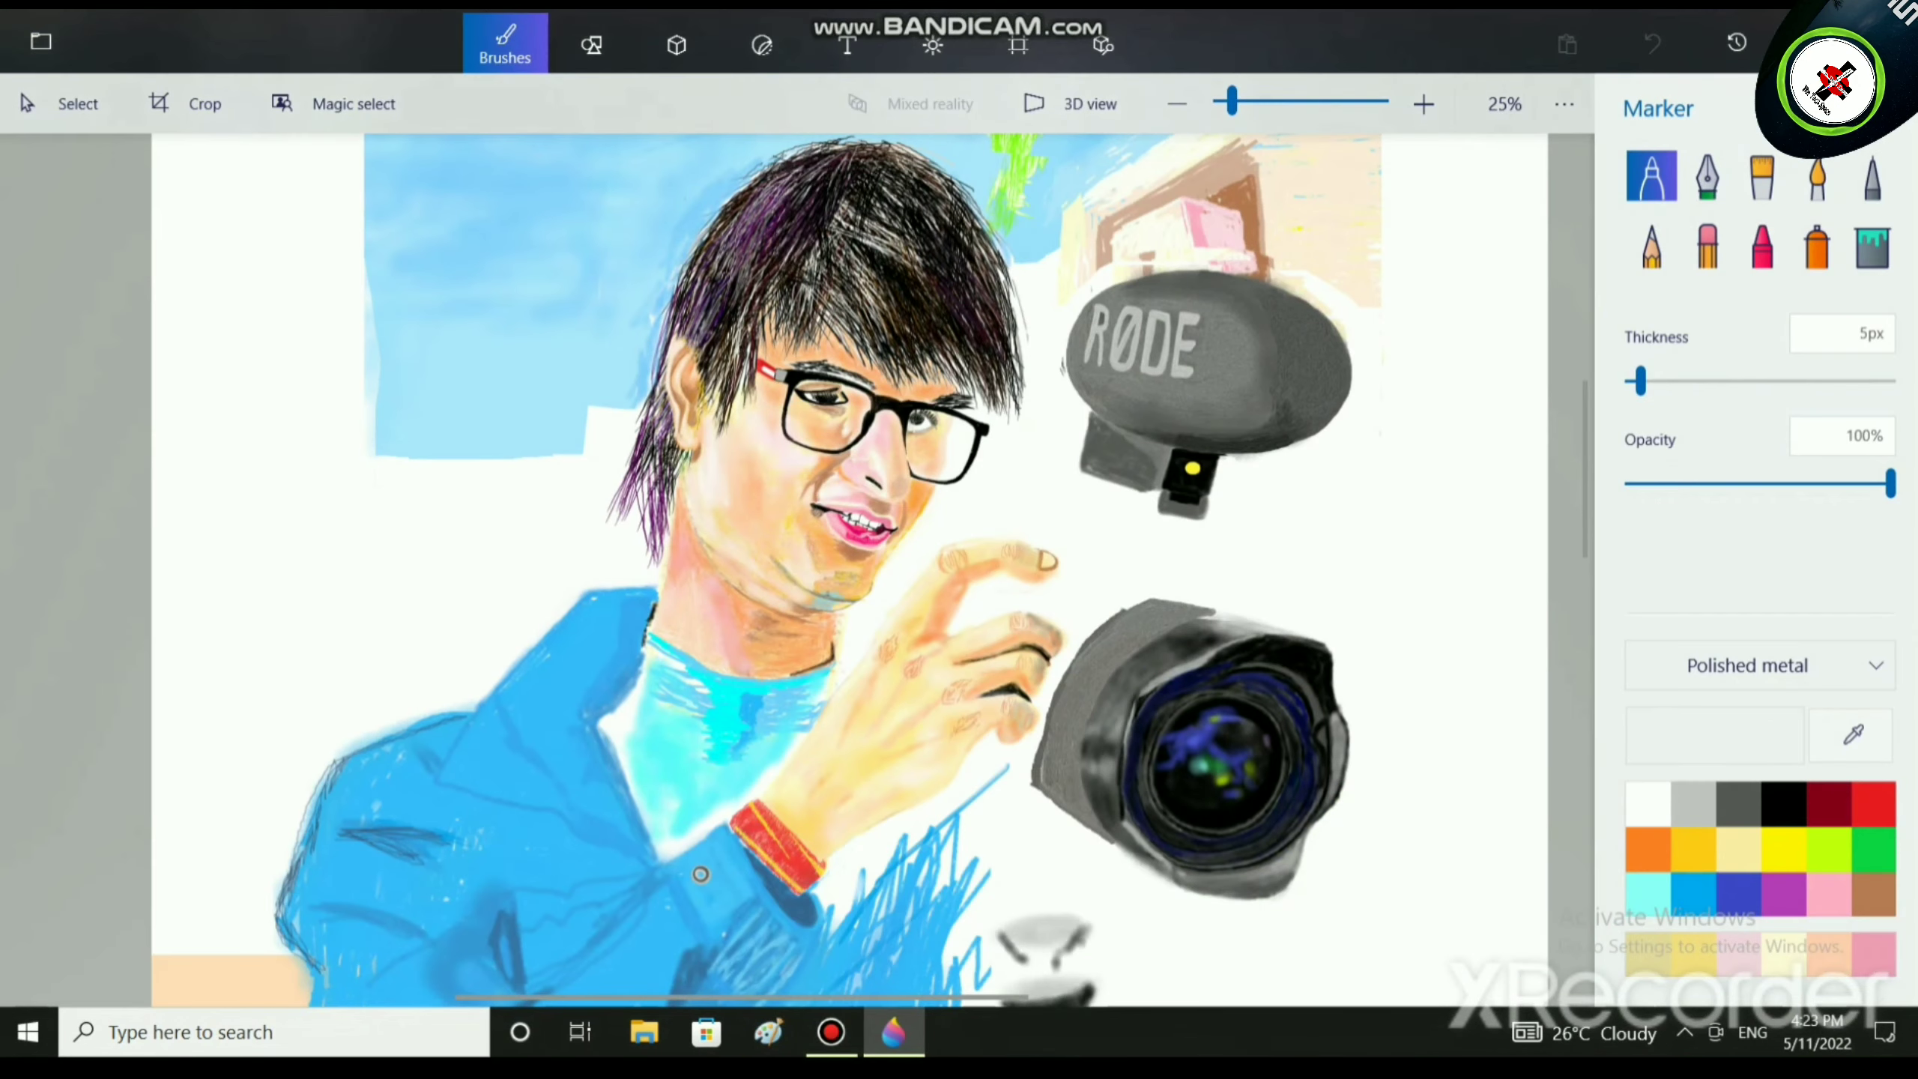
Switch to Paint 3D and examine the whole portrait, the RØDE microphone and its mount up close.
scroll(797, 570, up, 1)
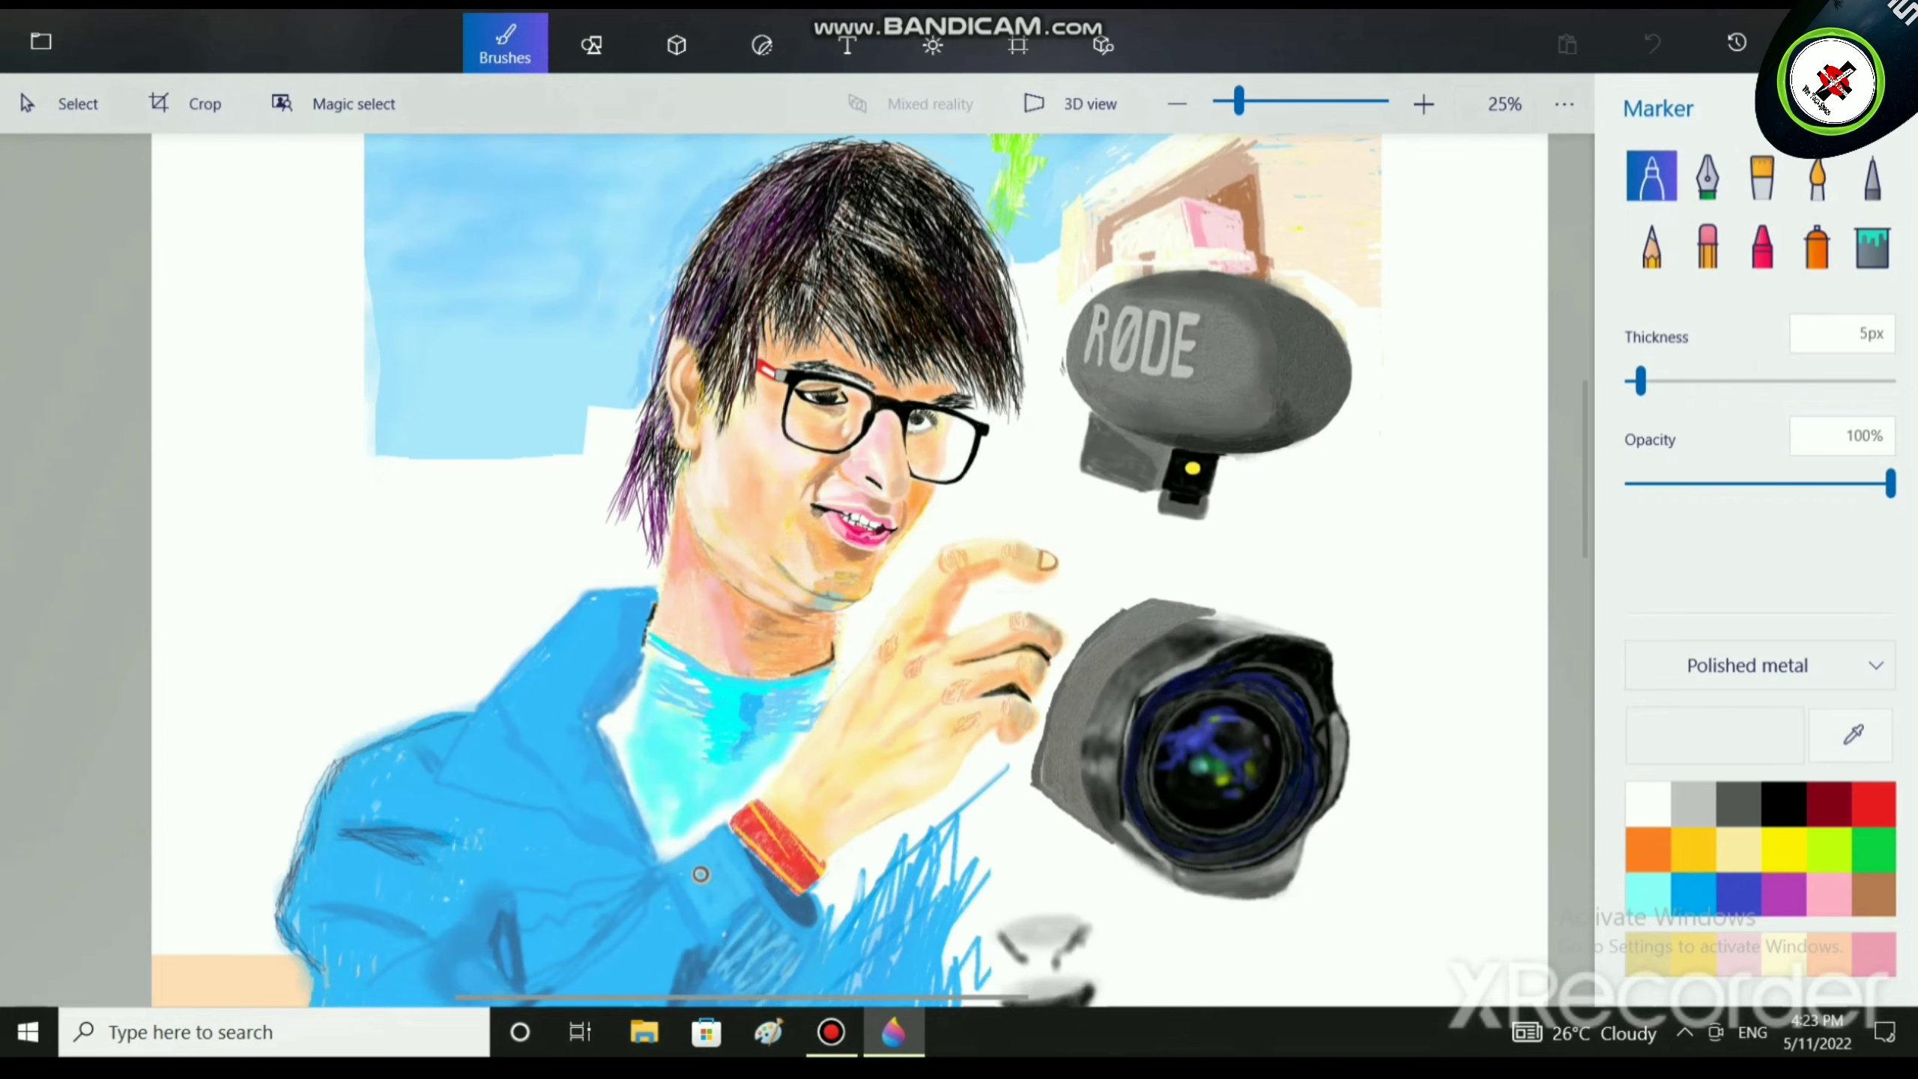
scroll(797, 570, down, 2)
scroll(783, 915, down, 2)
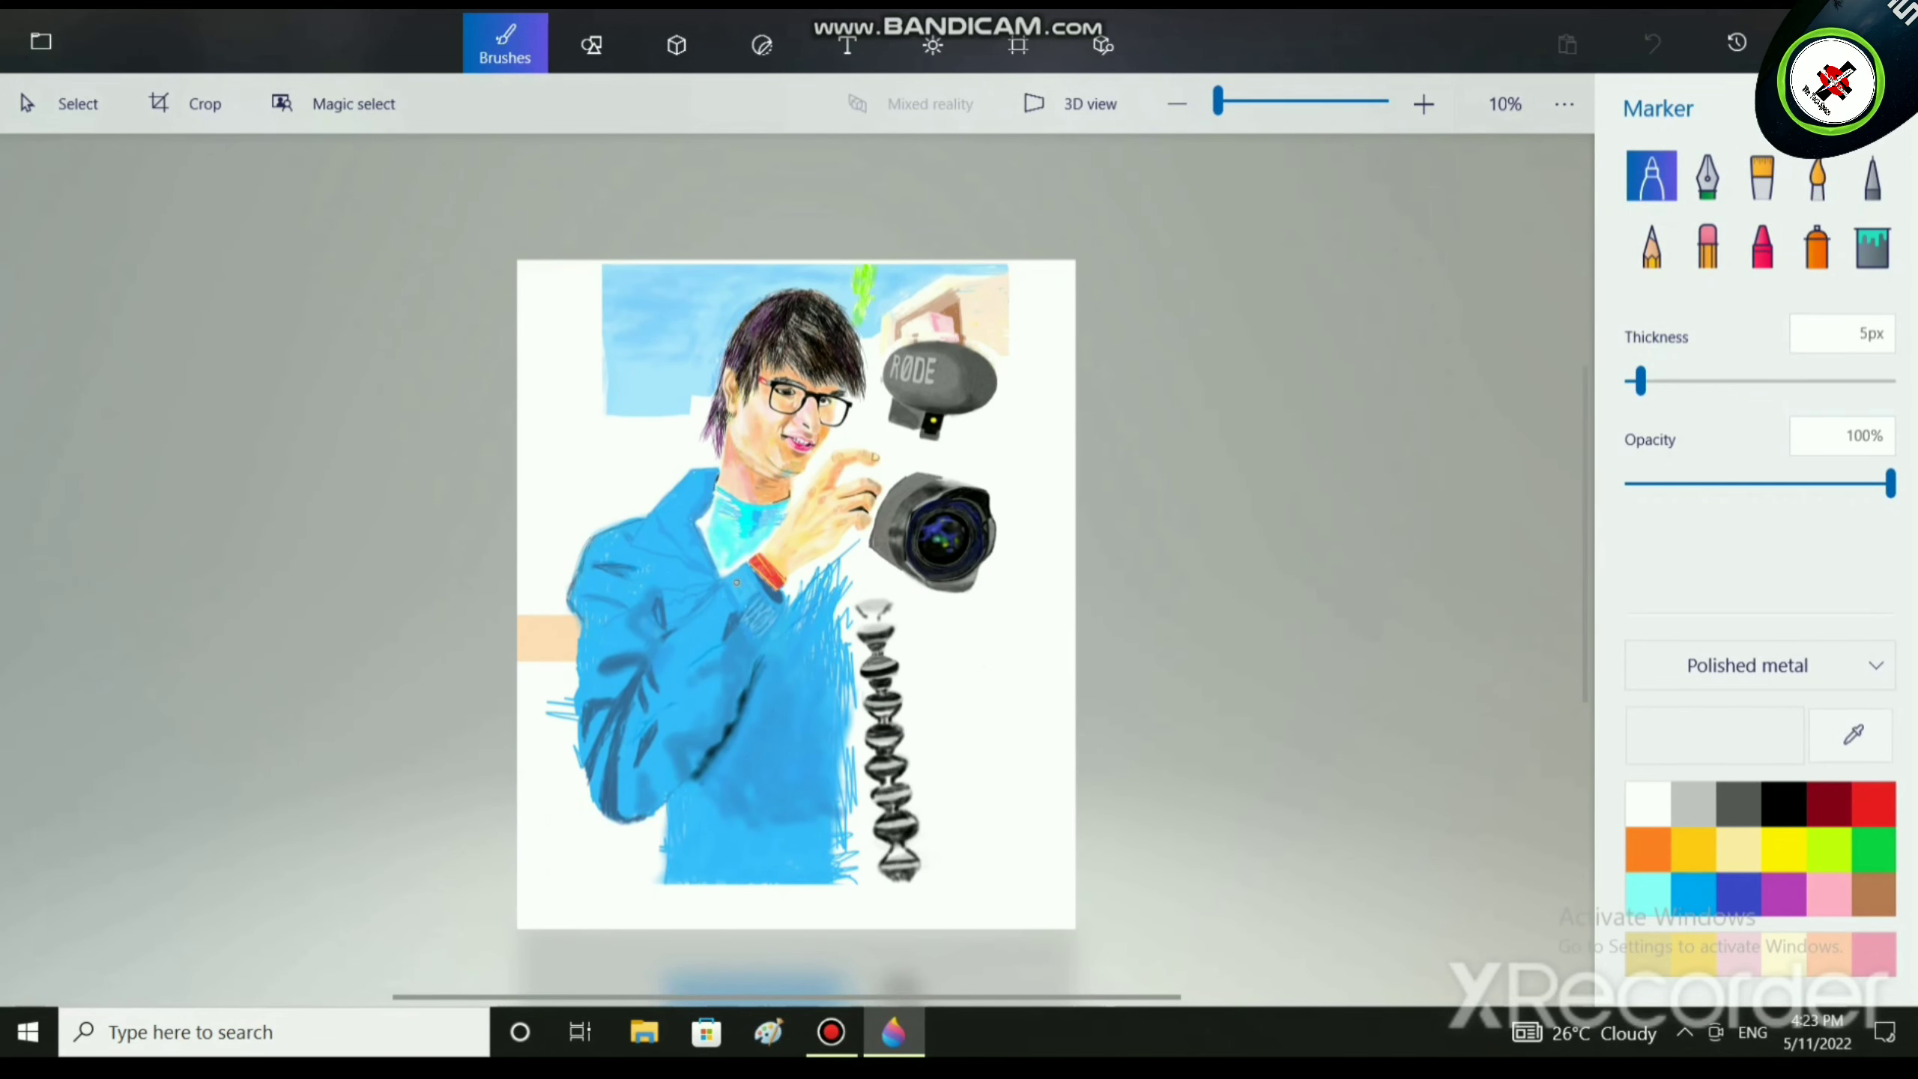
scroll(797, 569, up, 3)
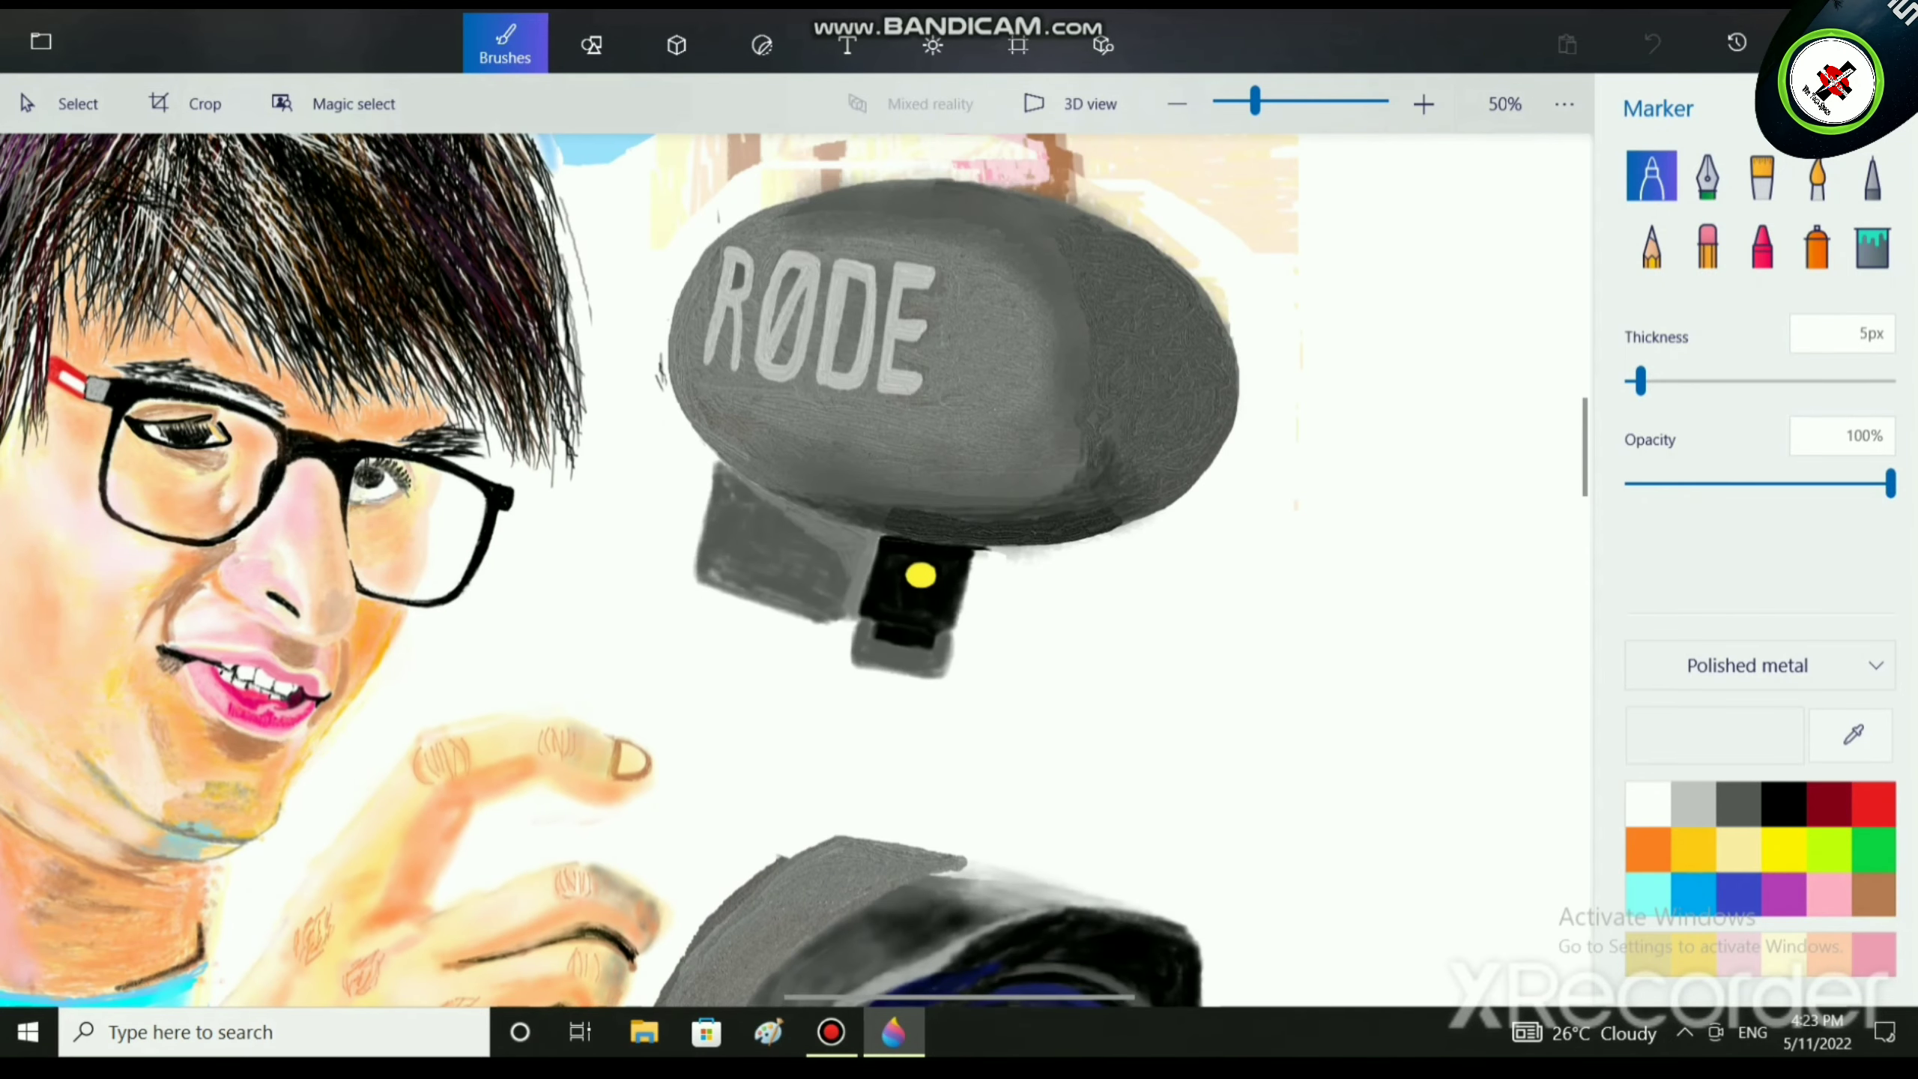
scroll(859, 670, up, 1)
scroll(855, 747, up, 1)
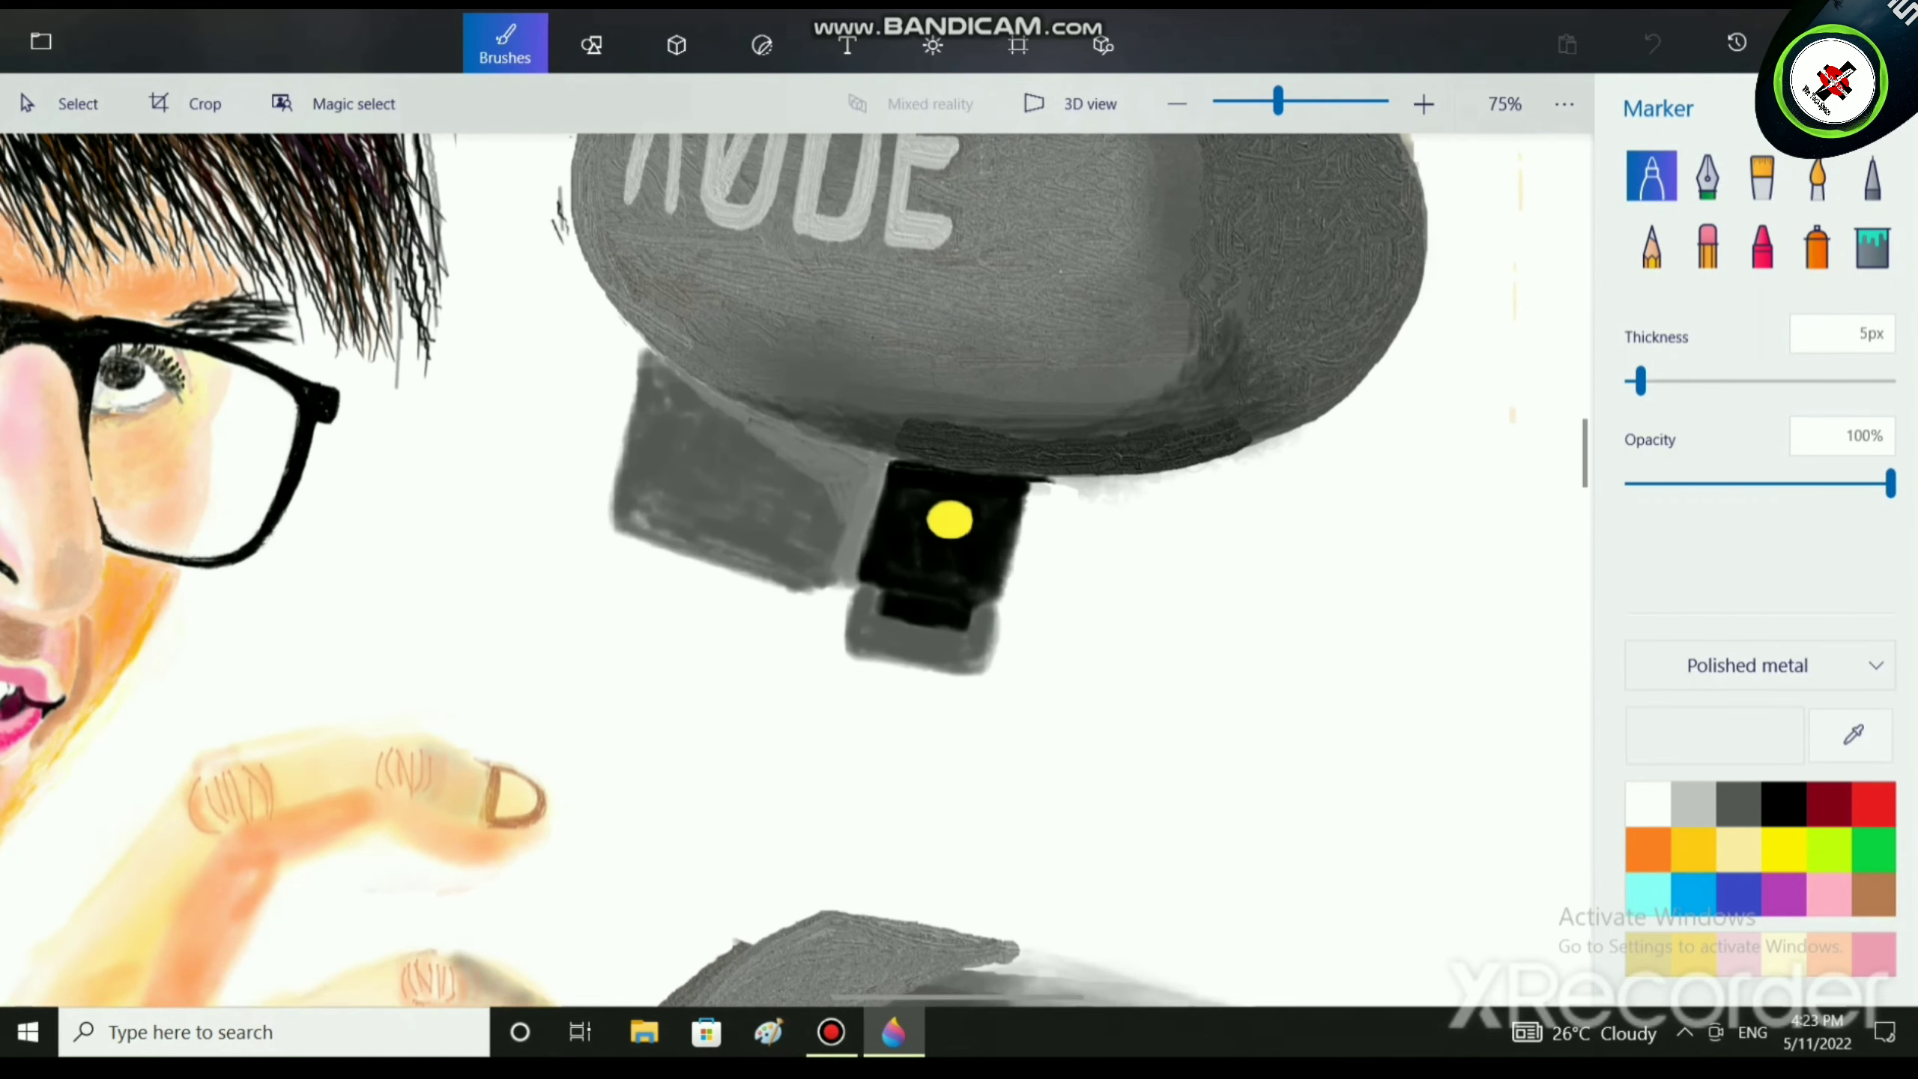
scroll(855, 747, up, 2)
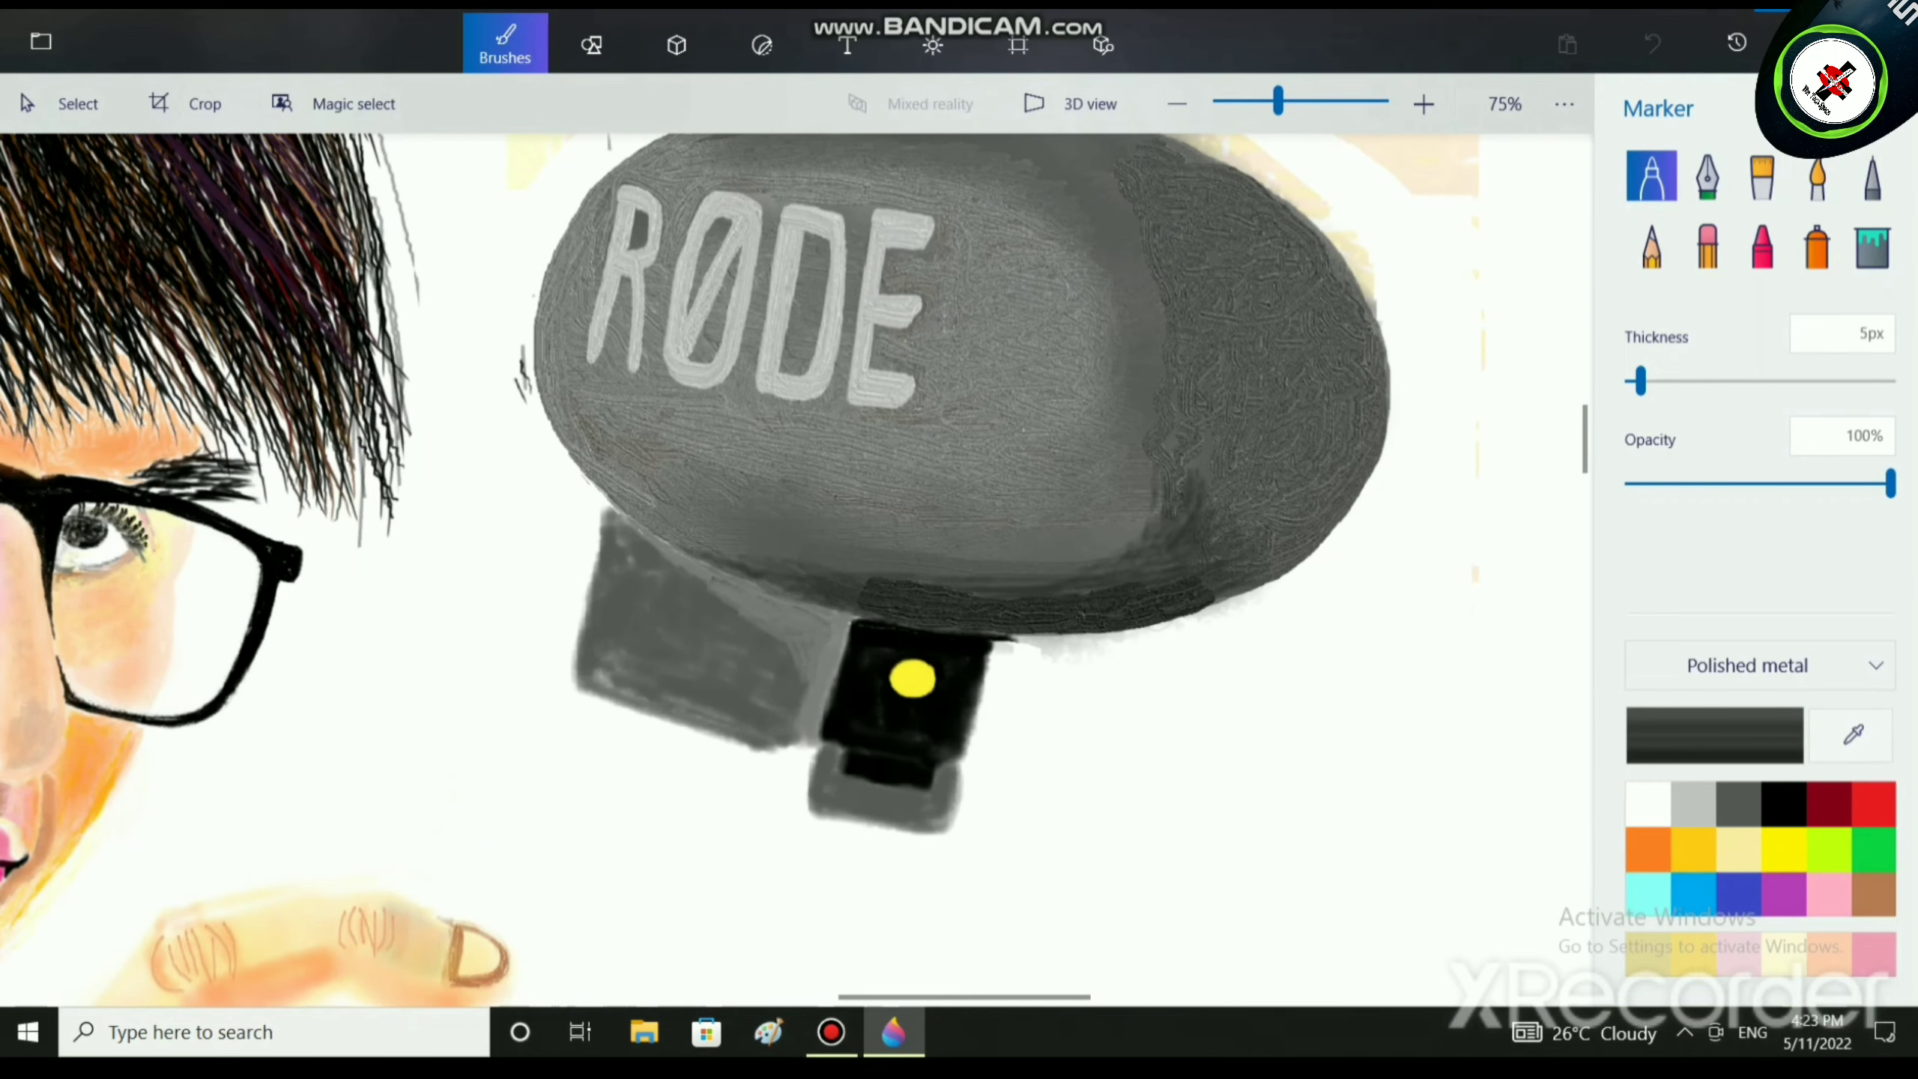
Switch to Bandicam, redraw the capture rectangle to 1919x1058 and minimize its window.
click(831, 1030)
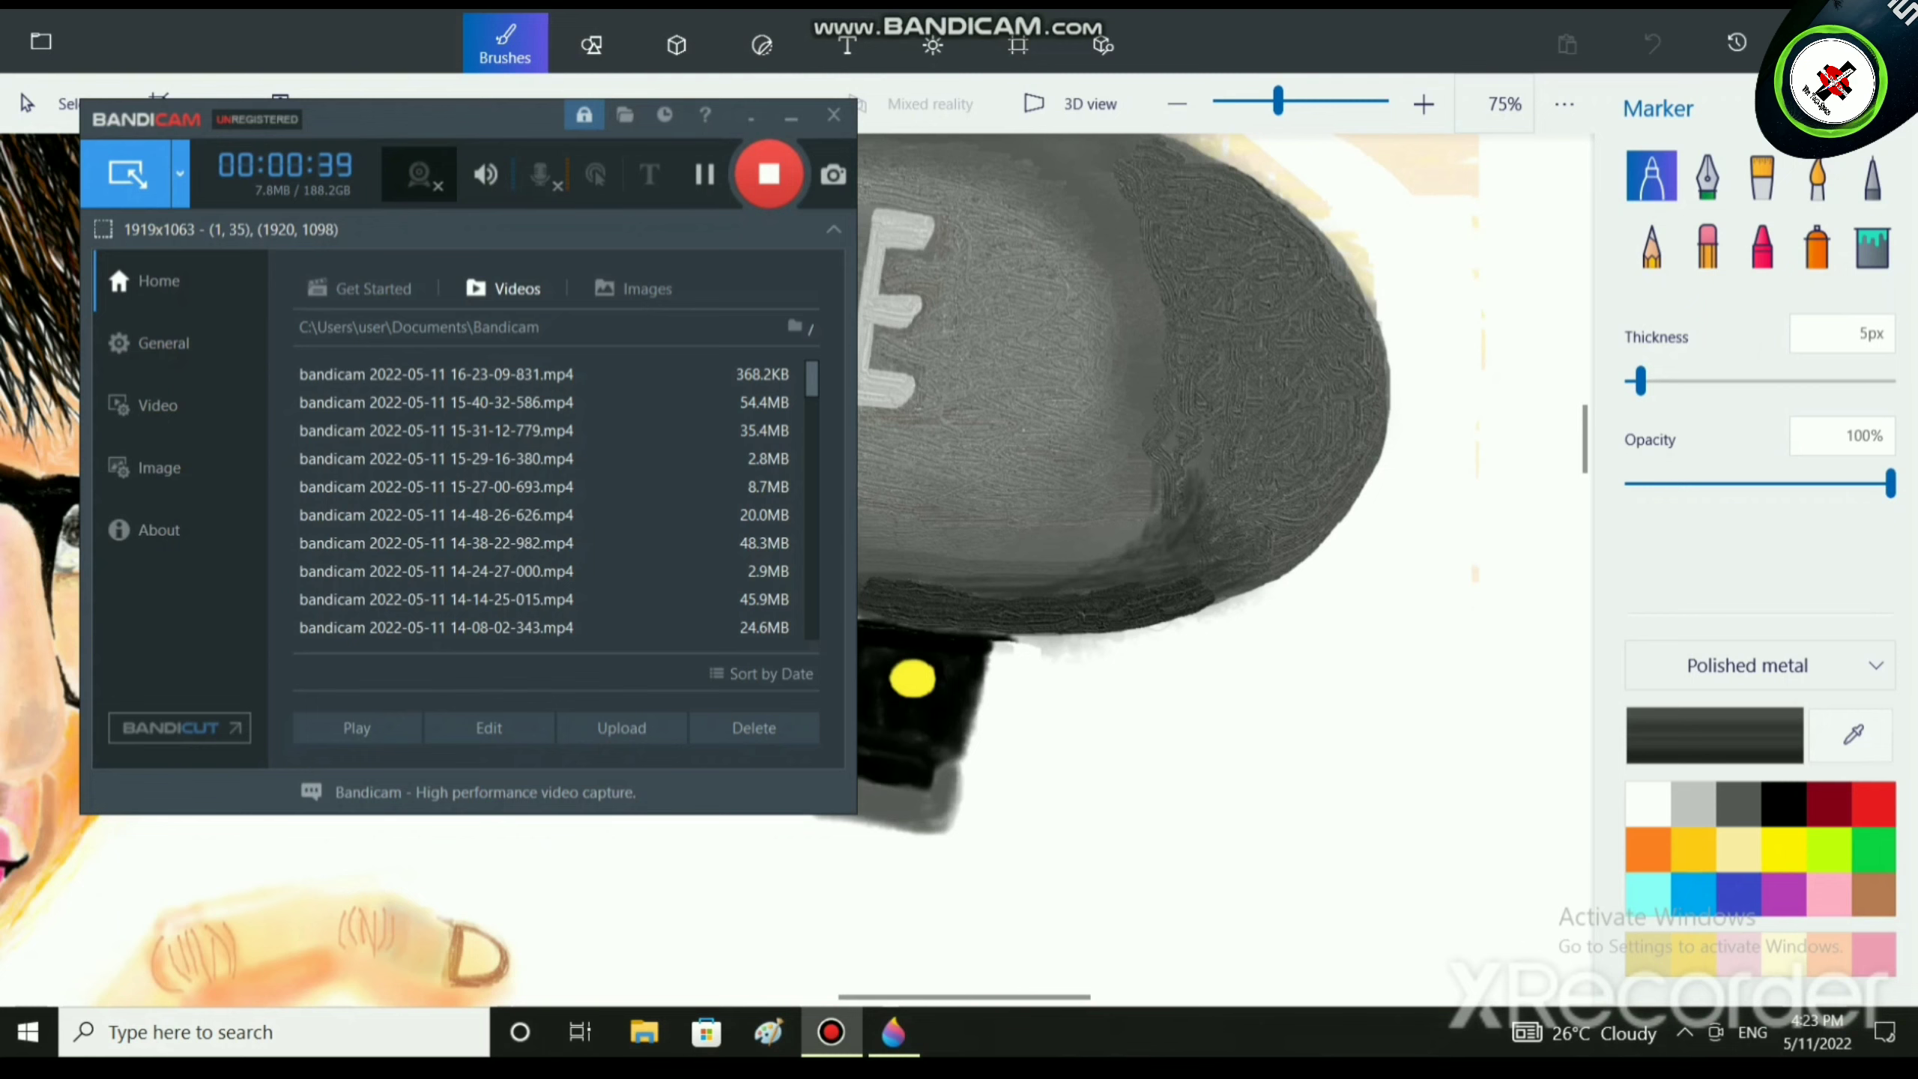
click(180, 173)
click(226, 244)
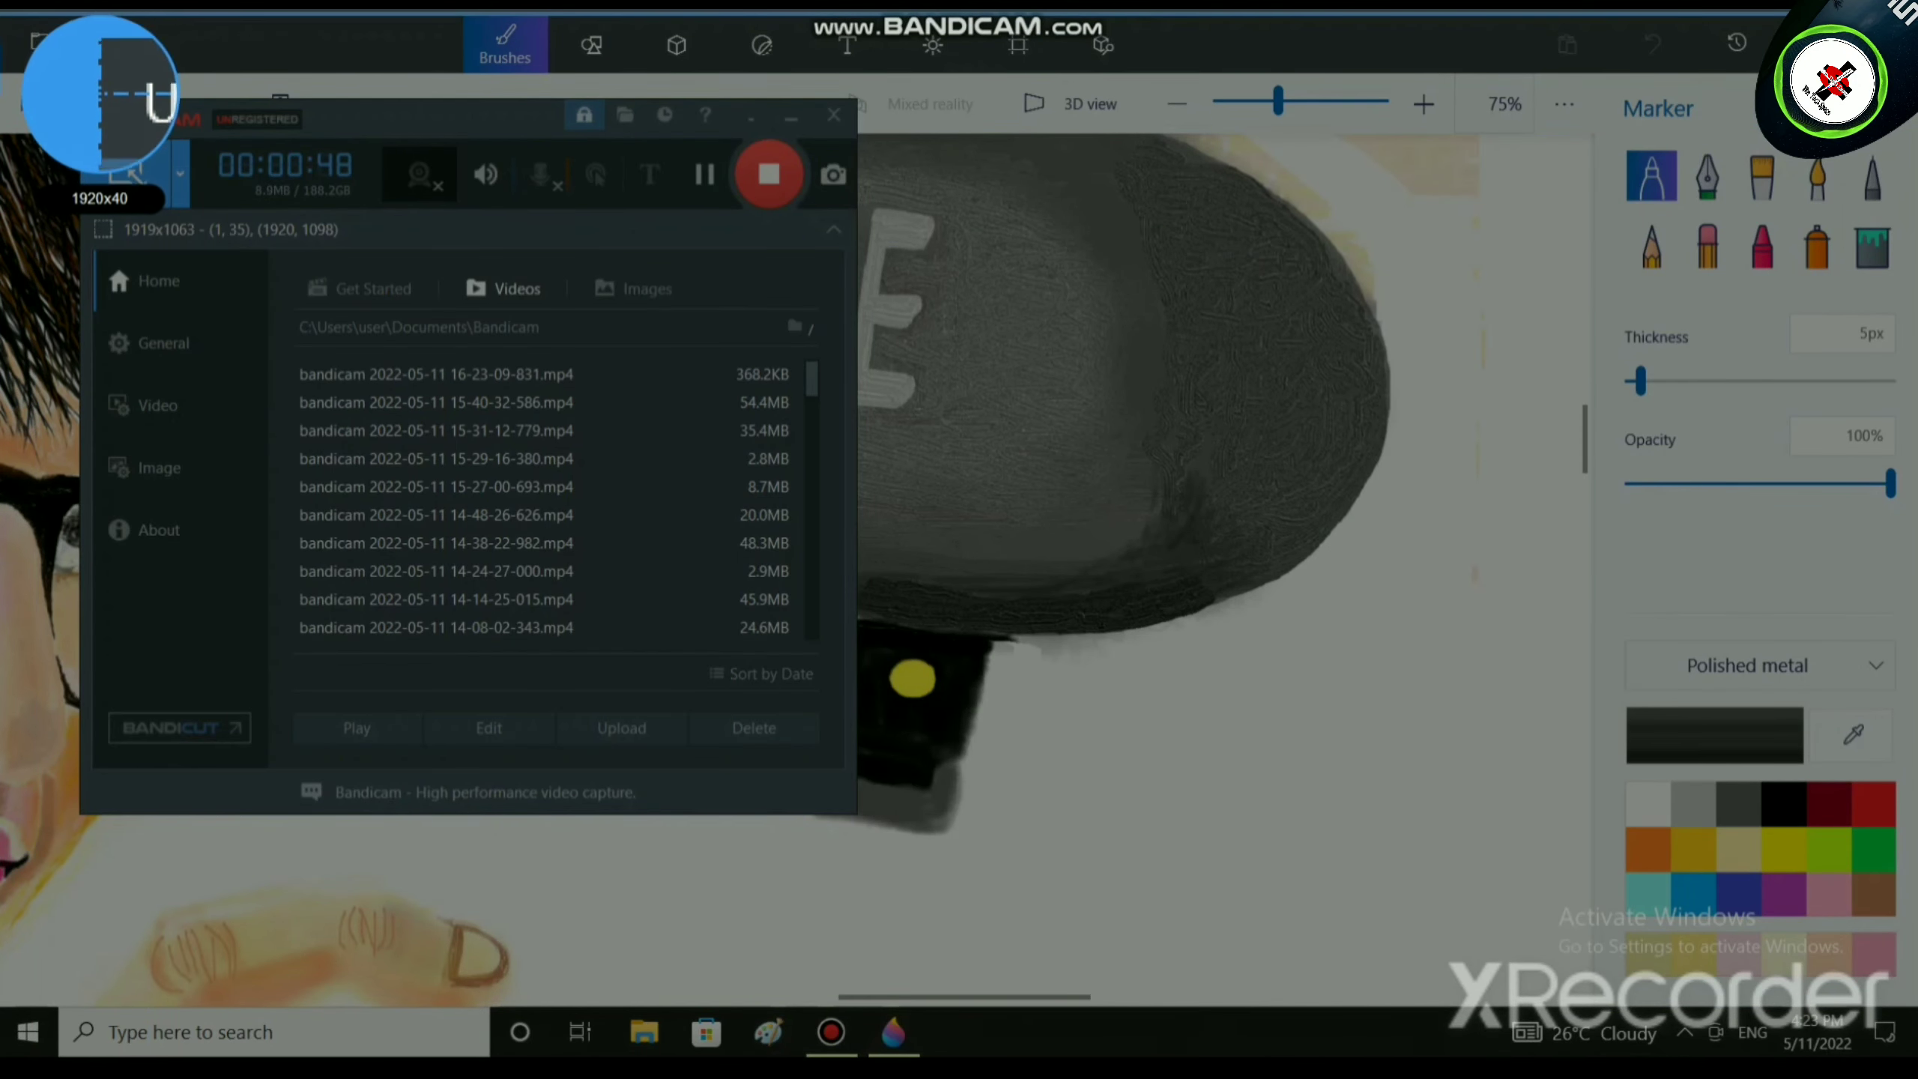
drag(2, 1, 1915, 1051)
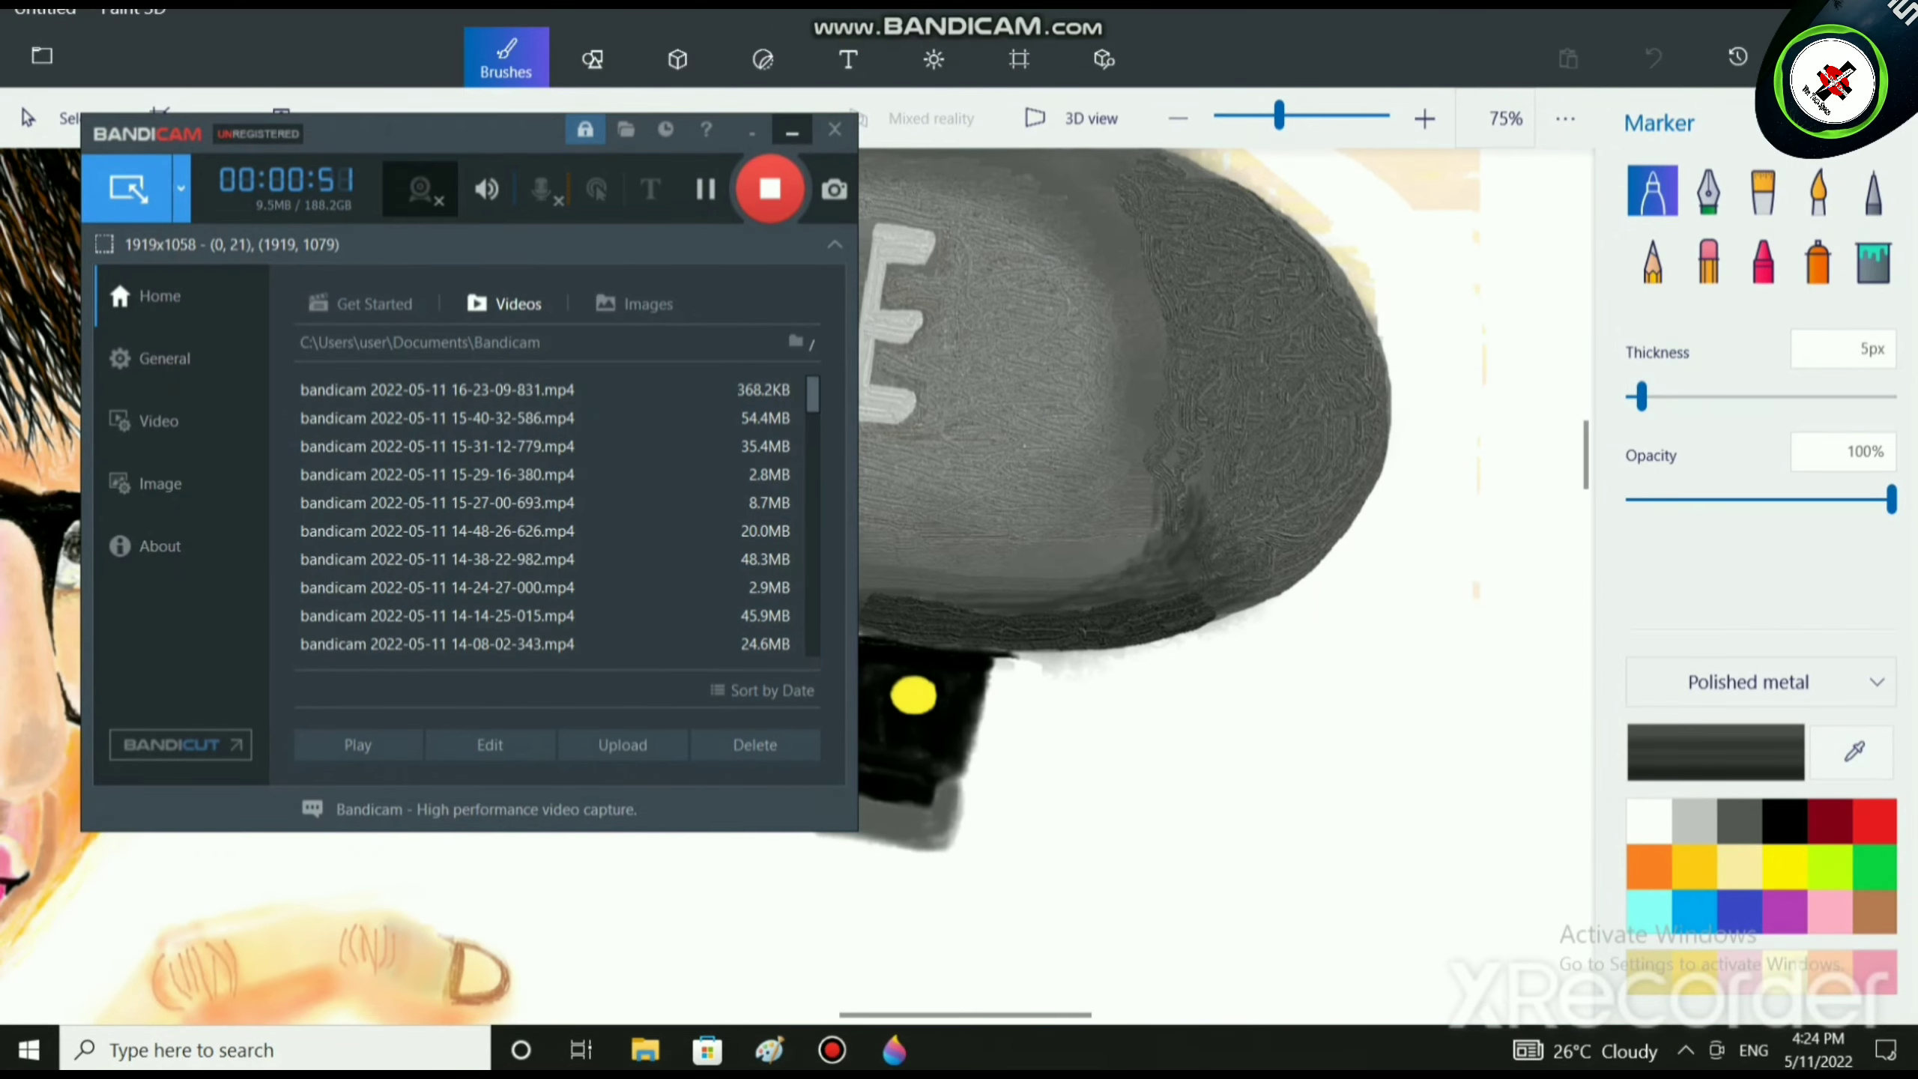
click(791, 129)
Set up the Watercolor brush with a 12 px thickness for detailing the mount under the microphone.
scroll(1174, 532, down, 2)
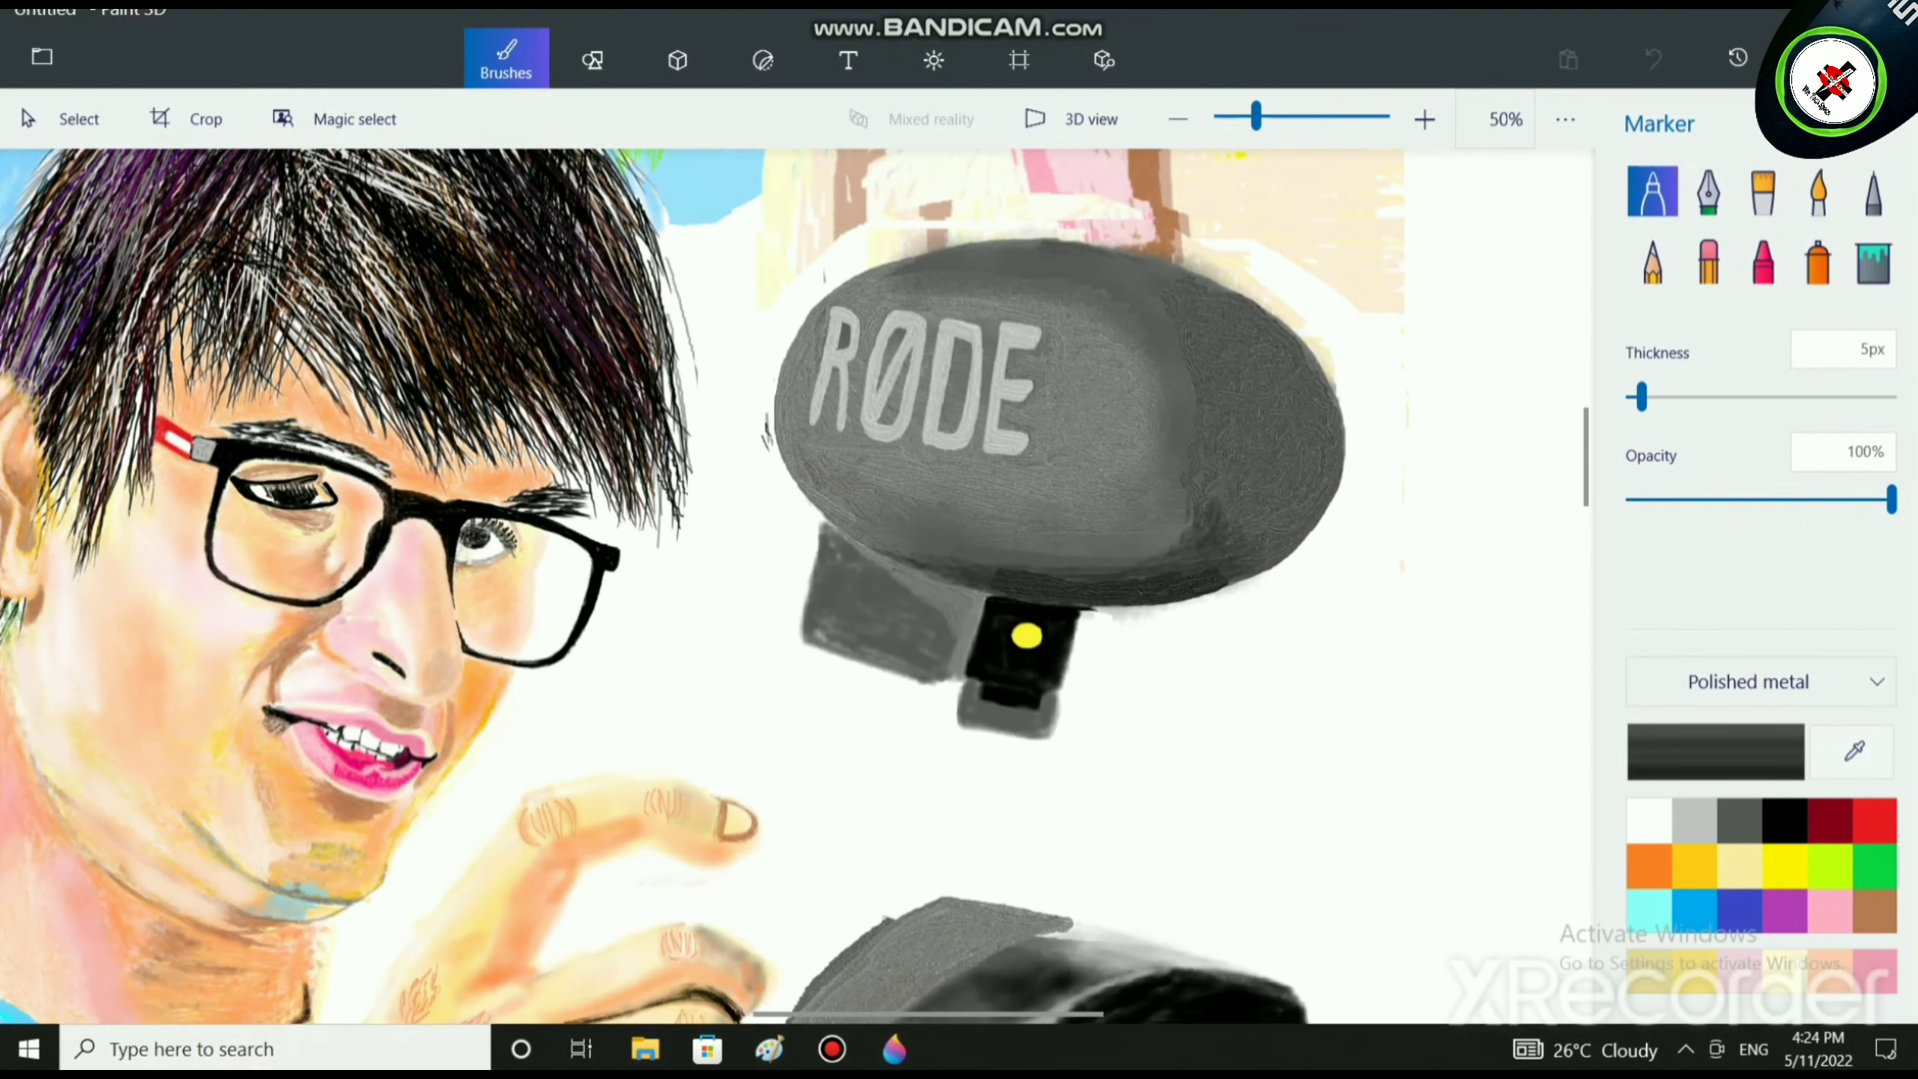
key(ctrl+plus)
key(ctrl+plus)
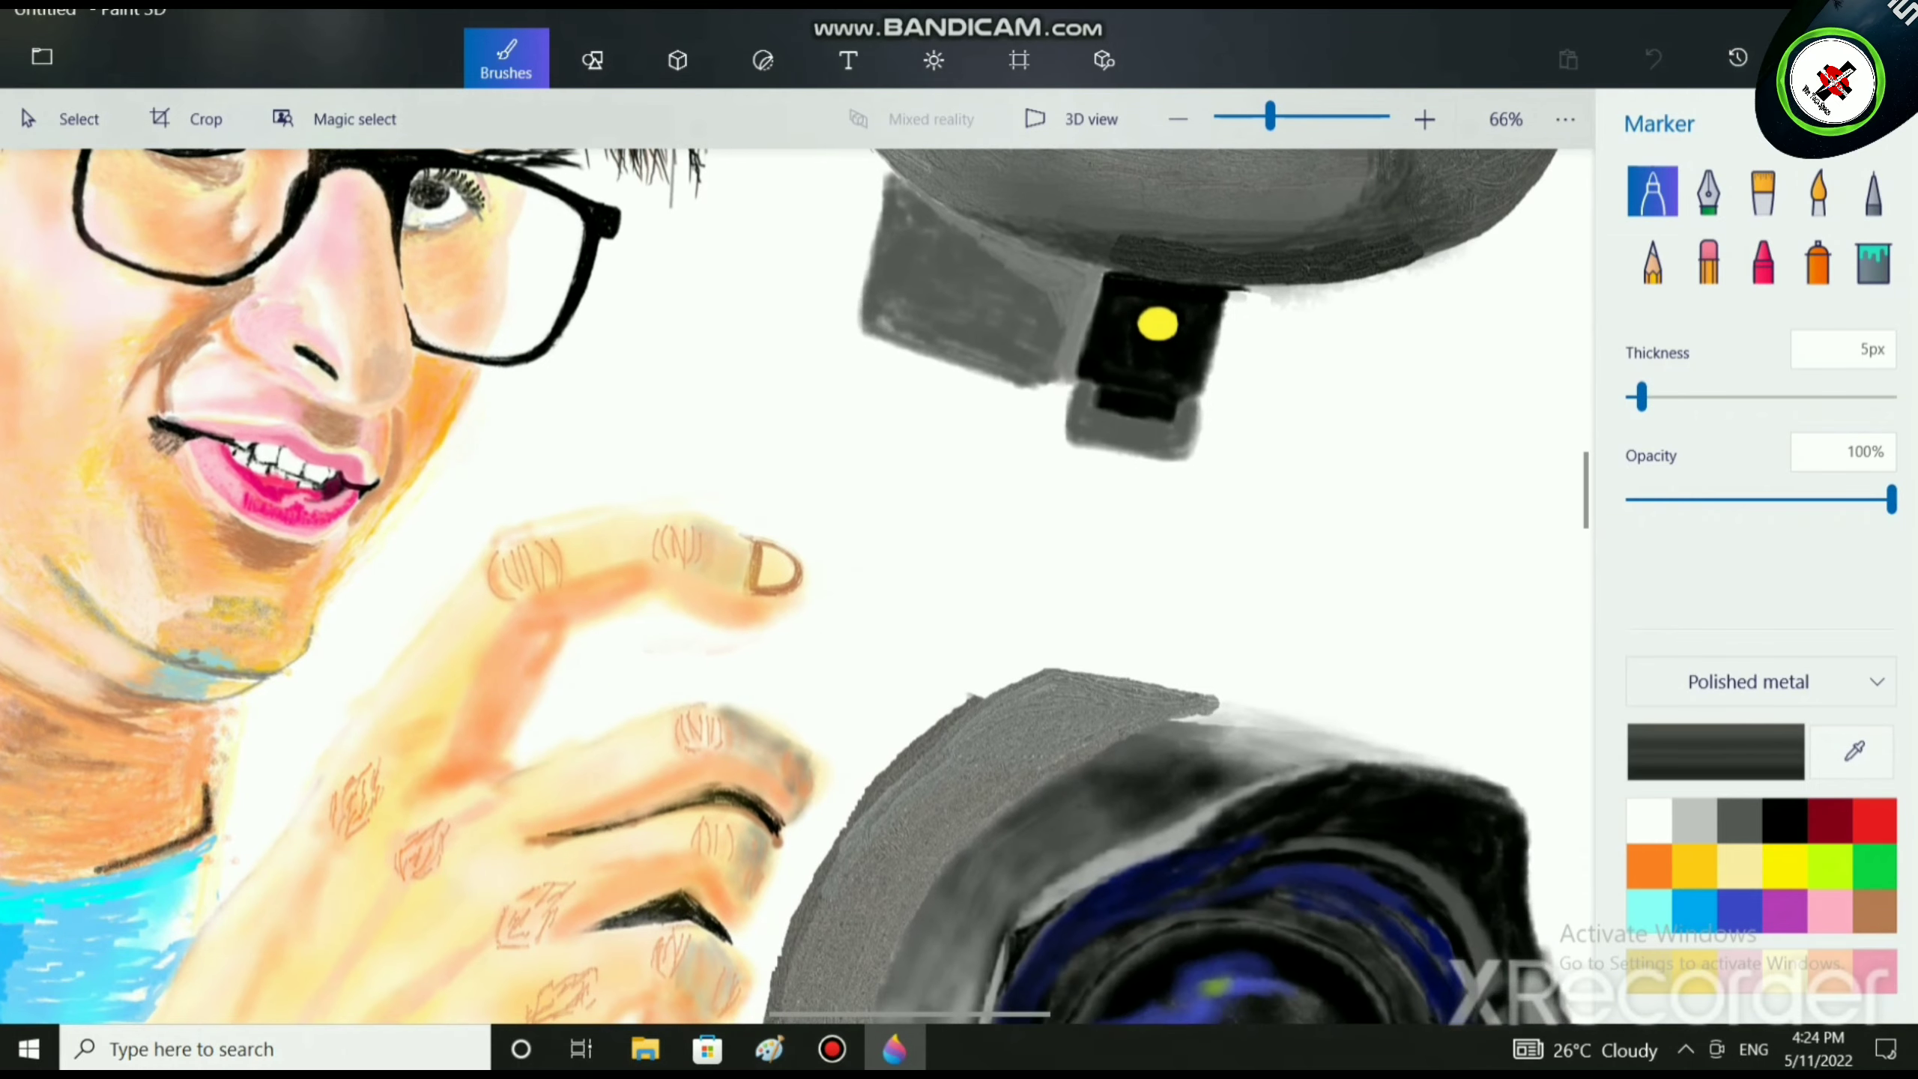
scroll(796, 587, up, 3)
click(1783, 821)
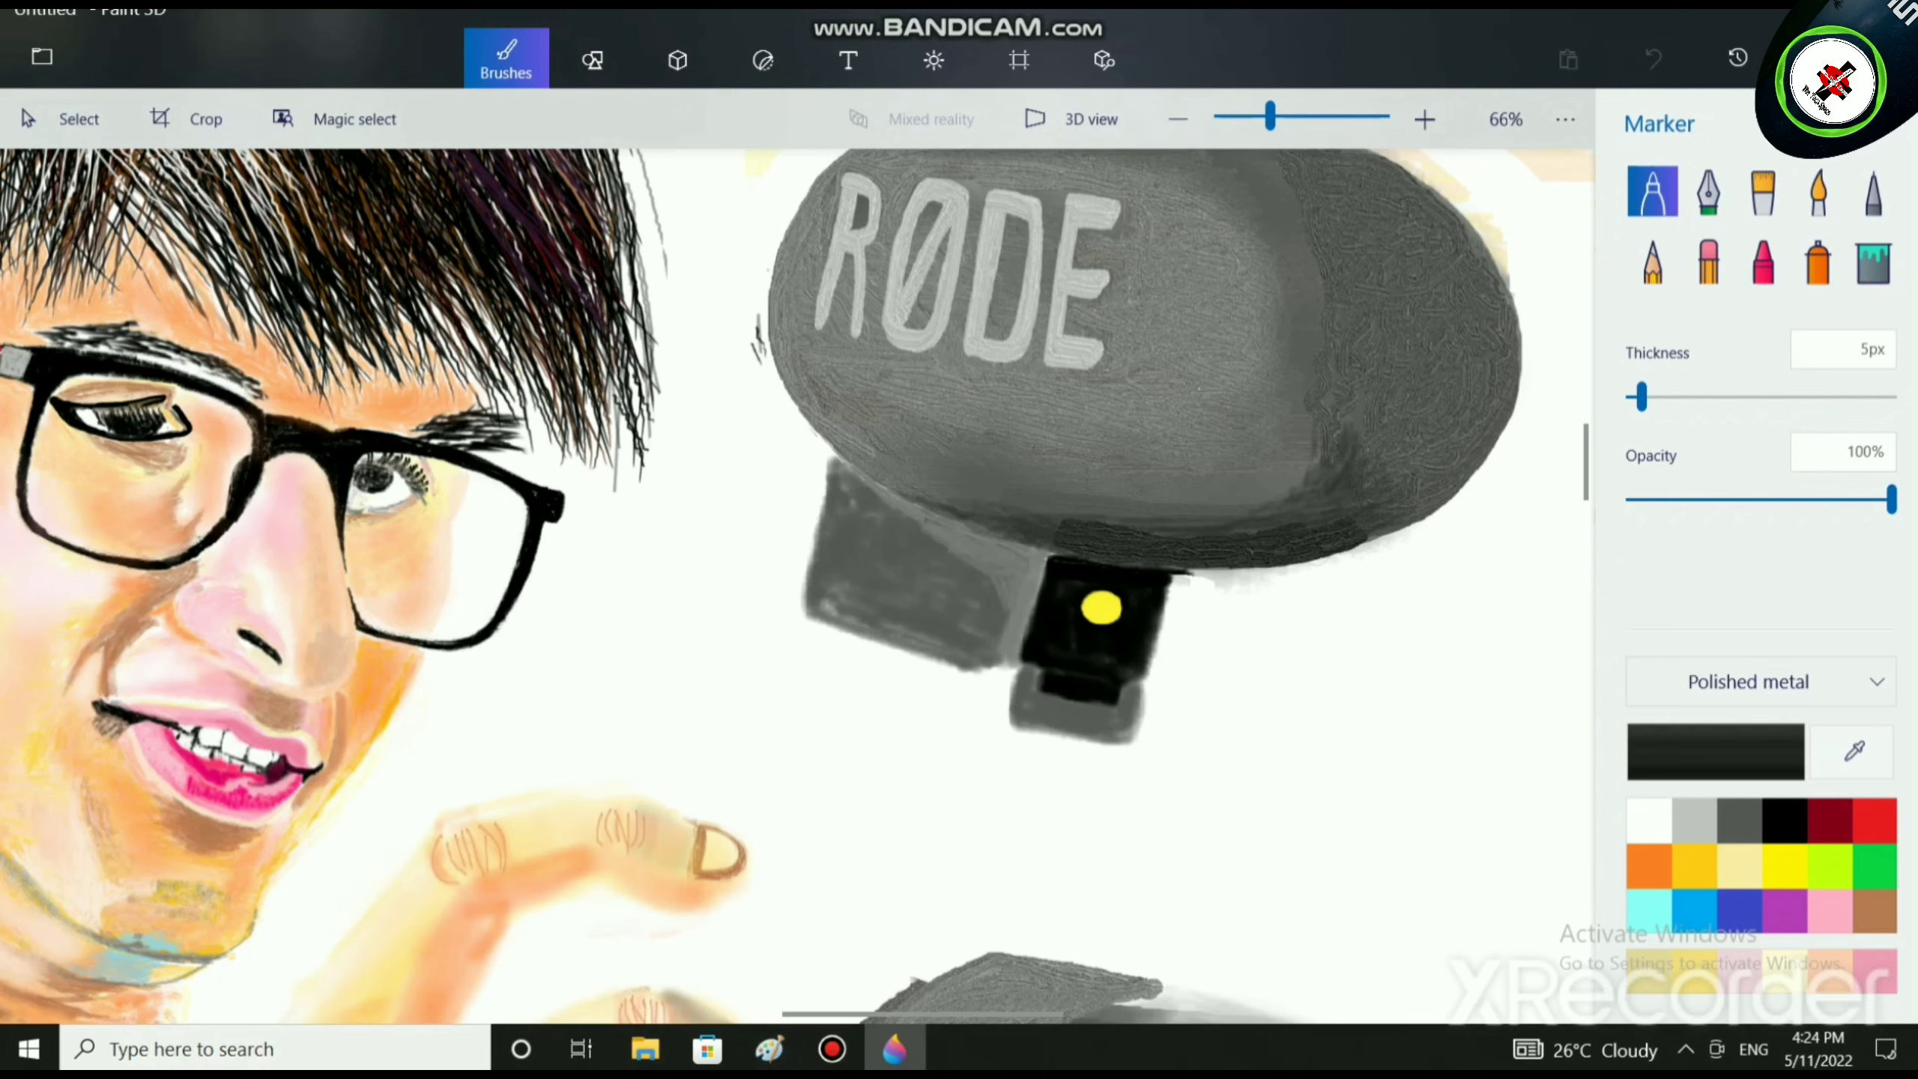
key(ctrl+plus)
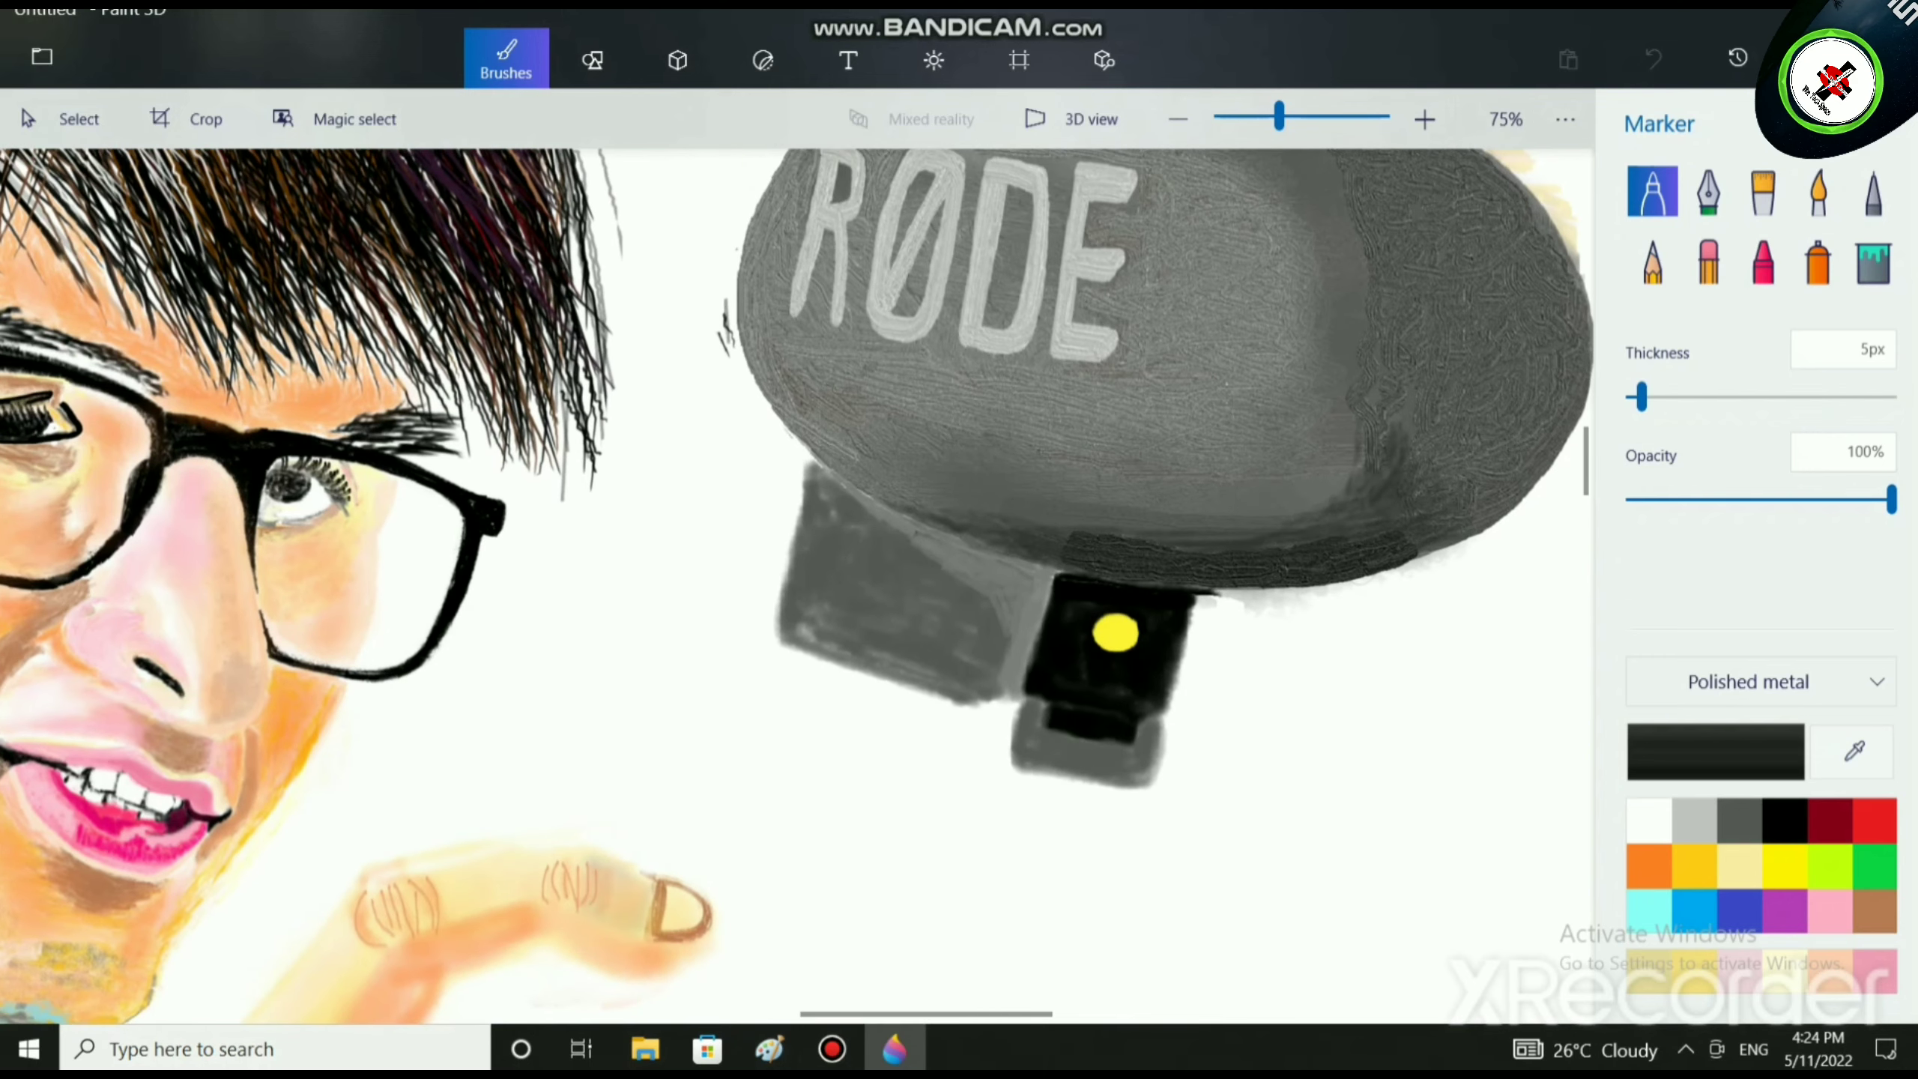
key(ctrl+plus)
key(ctrl+plus)
key(ctrl+plus)
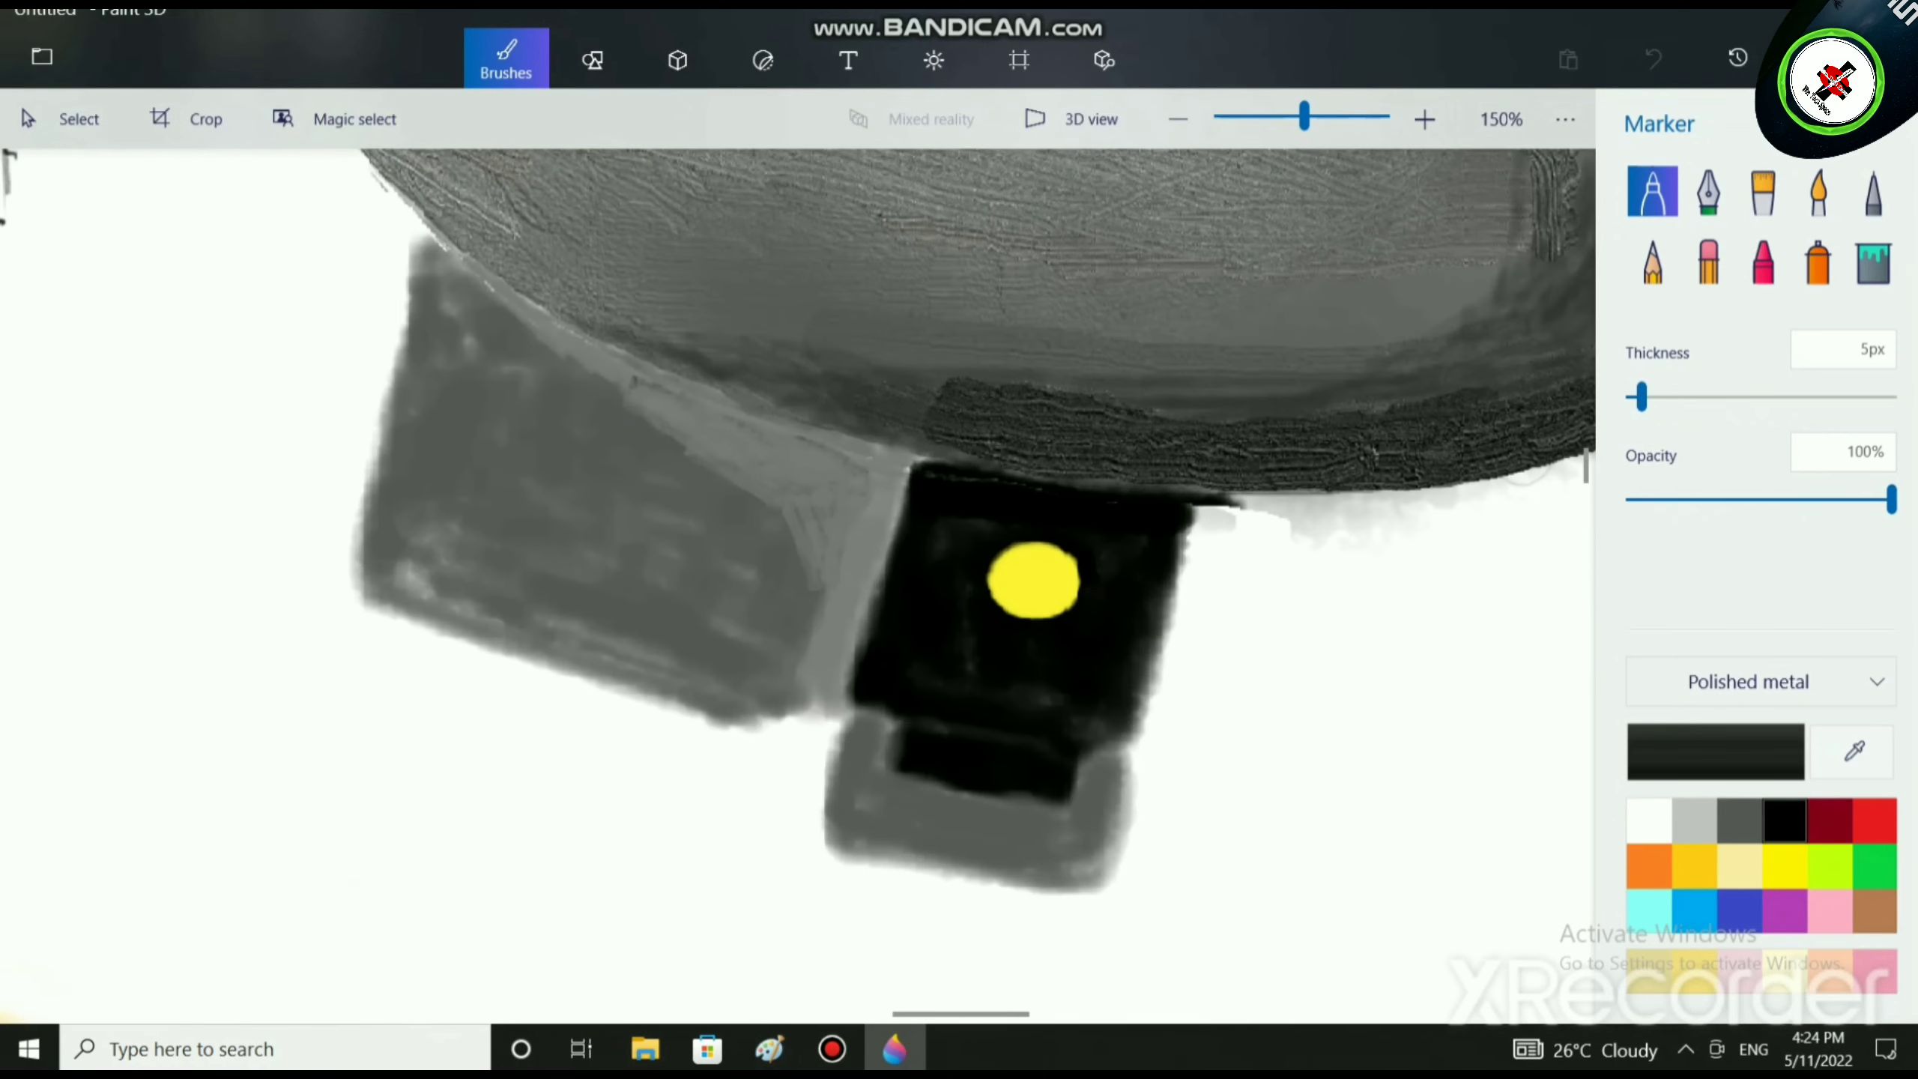
click(1817, 192)
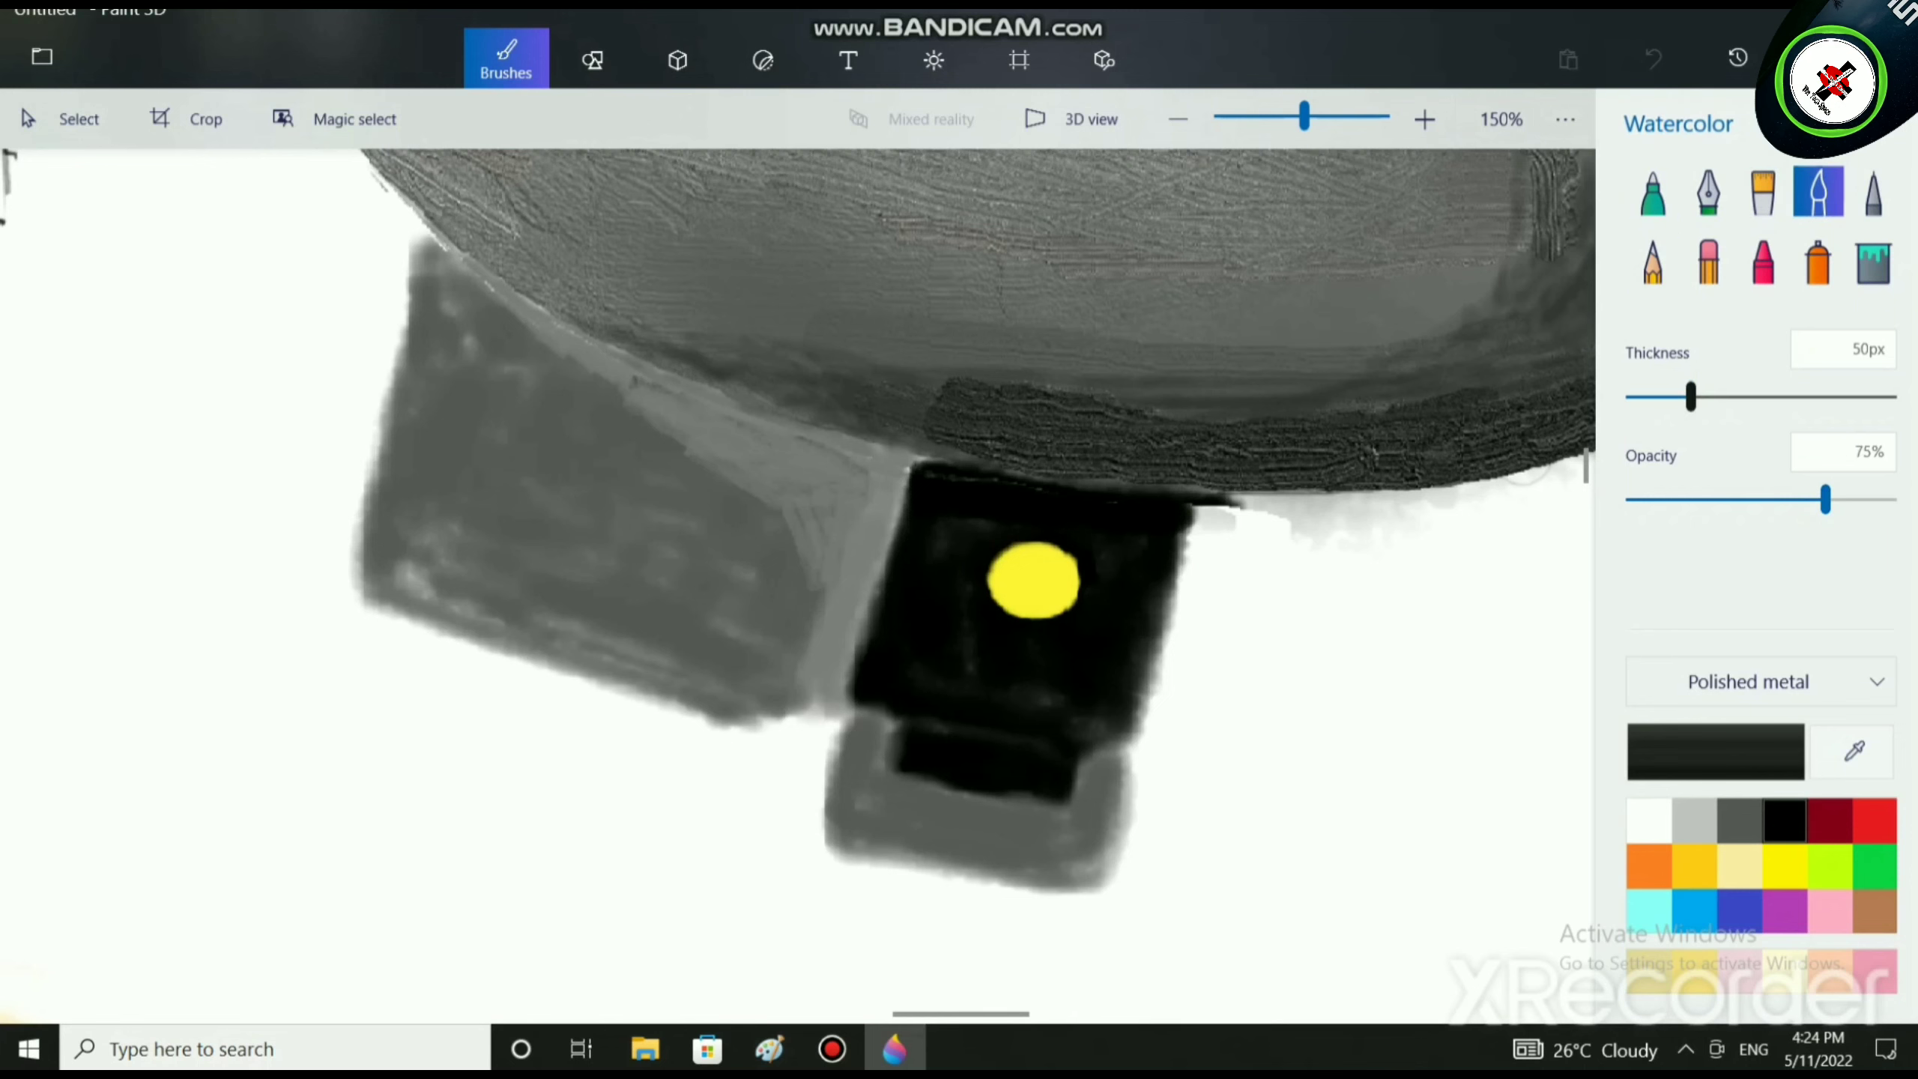
click(1640, 396)
scroll(411, 407, up, 2)
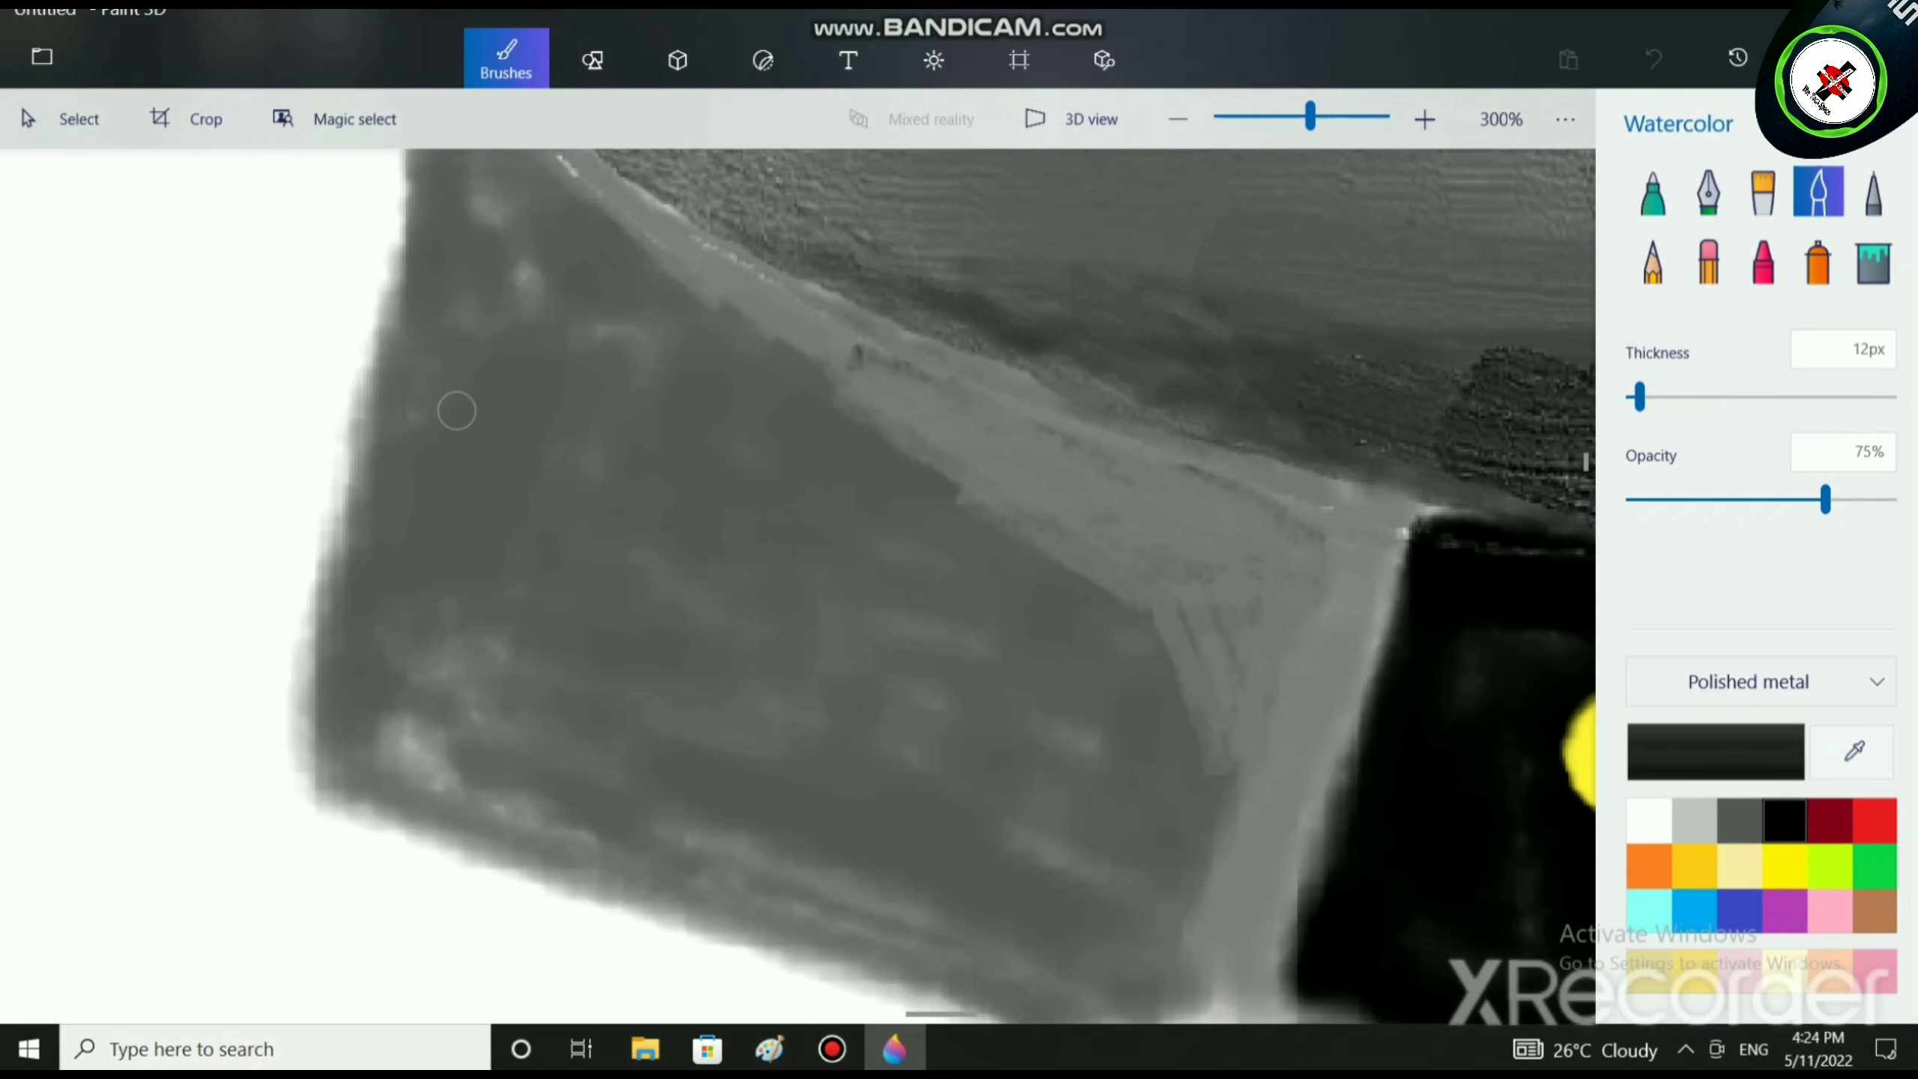
Paint a white Gloss strip along the light grey edge between the grey mount block and the black block.
drag(839, 514, 732, 472)
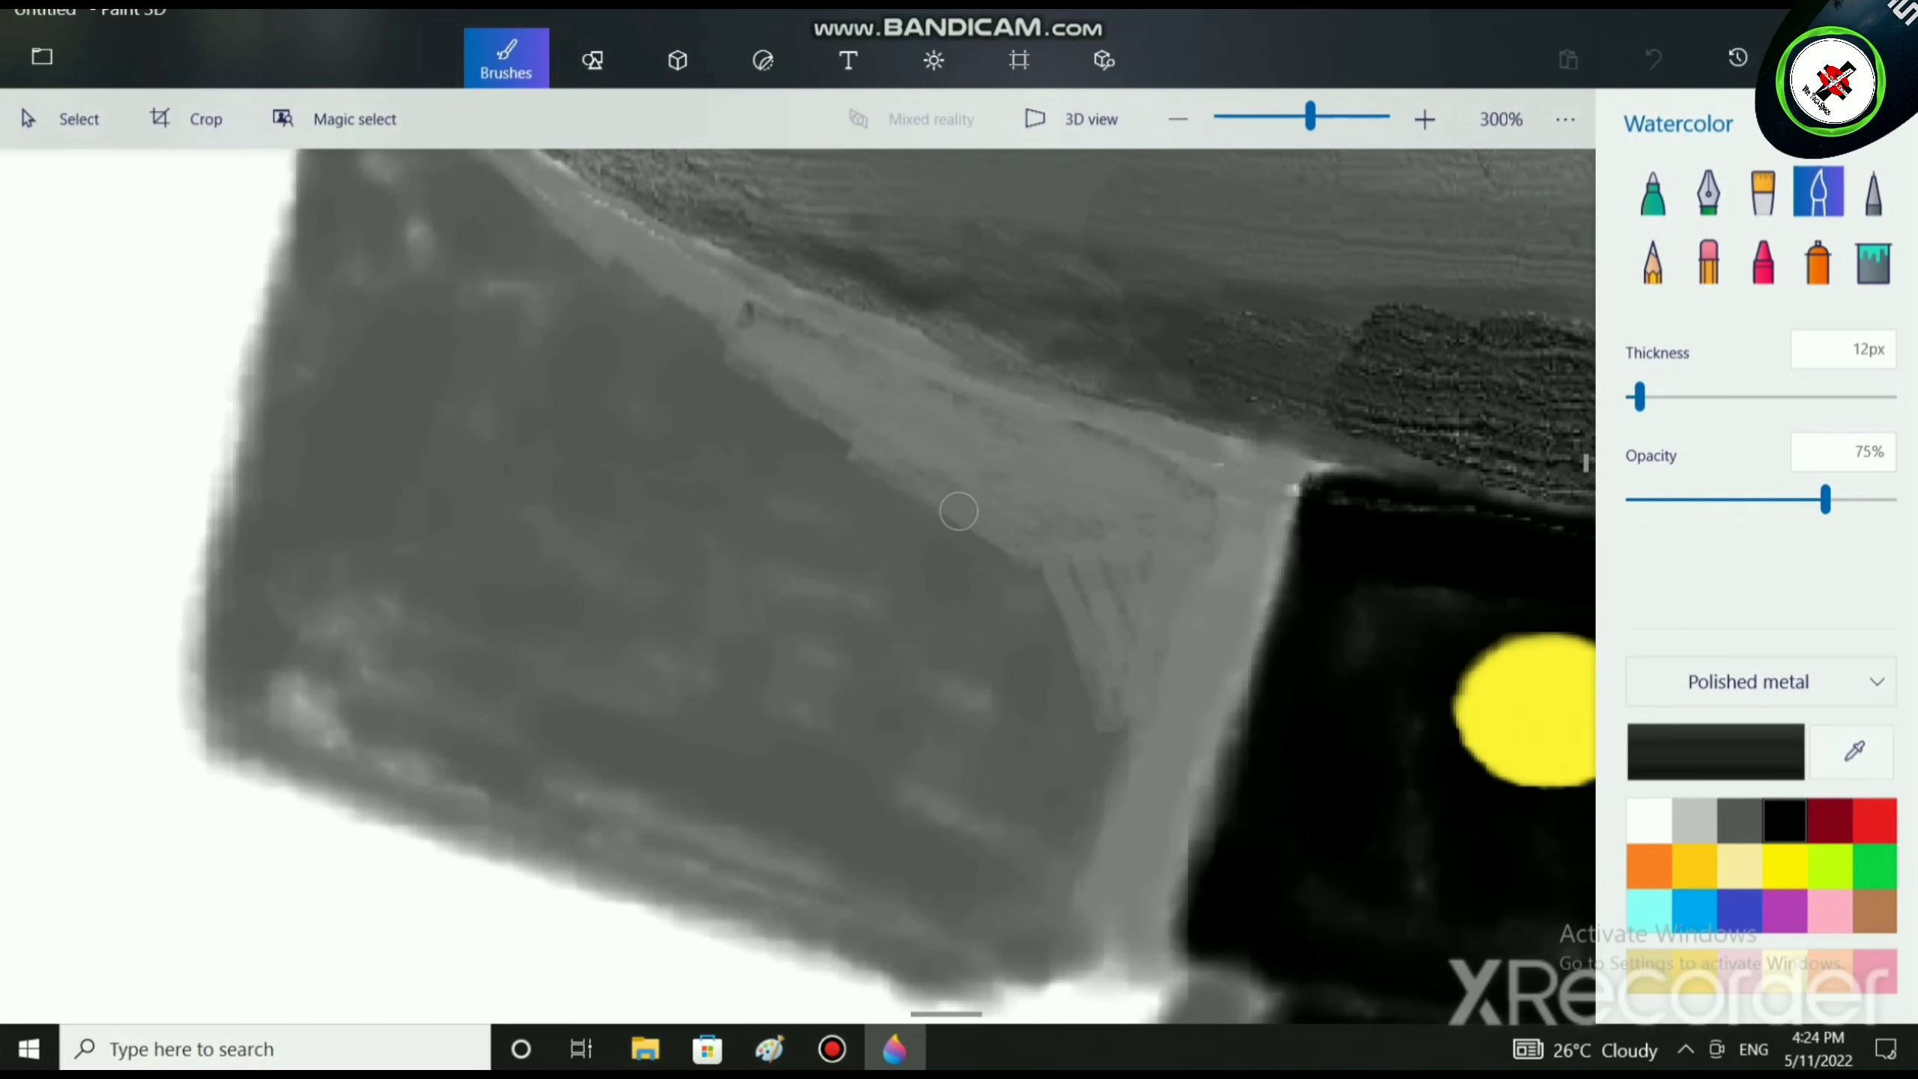
drag(1276, 599, 1088, 488)
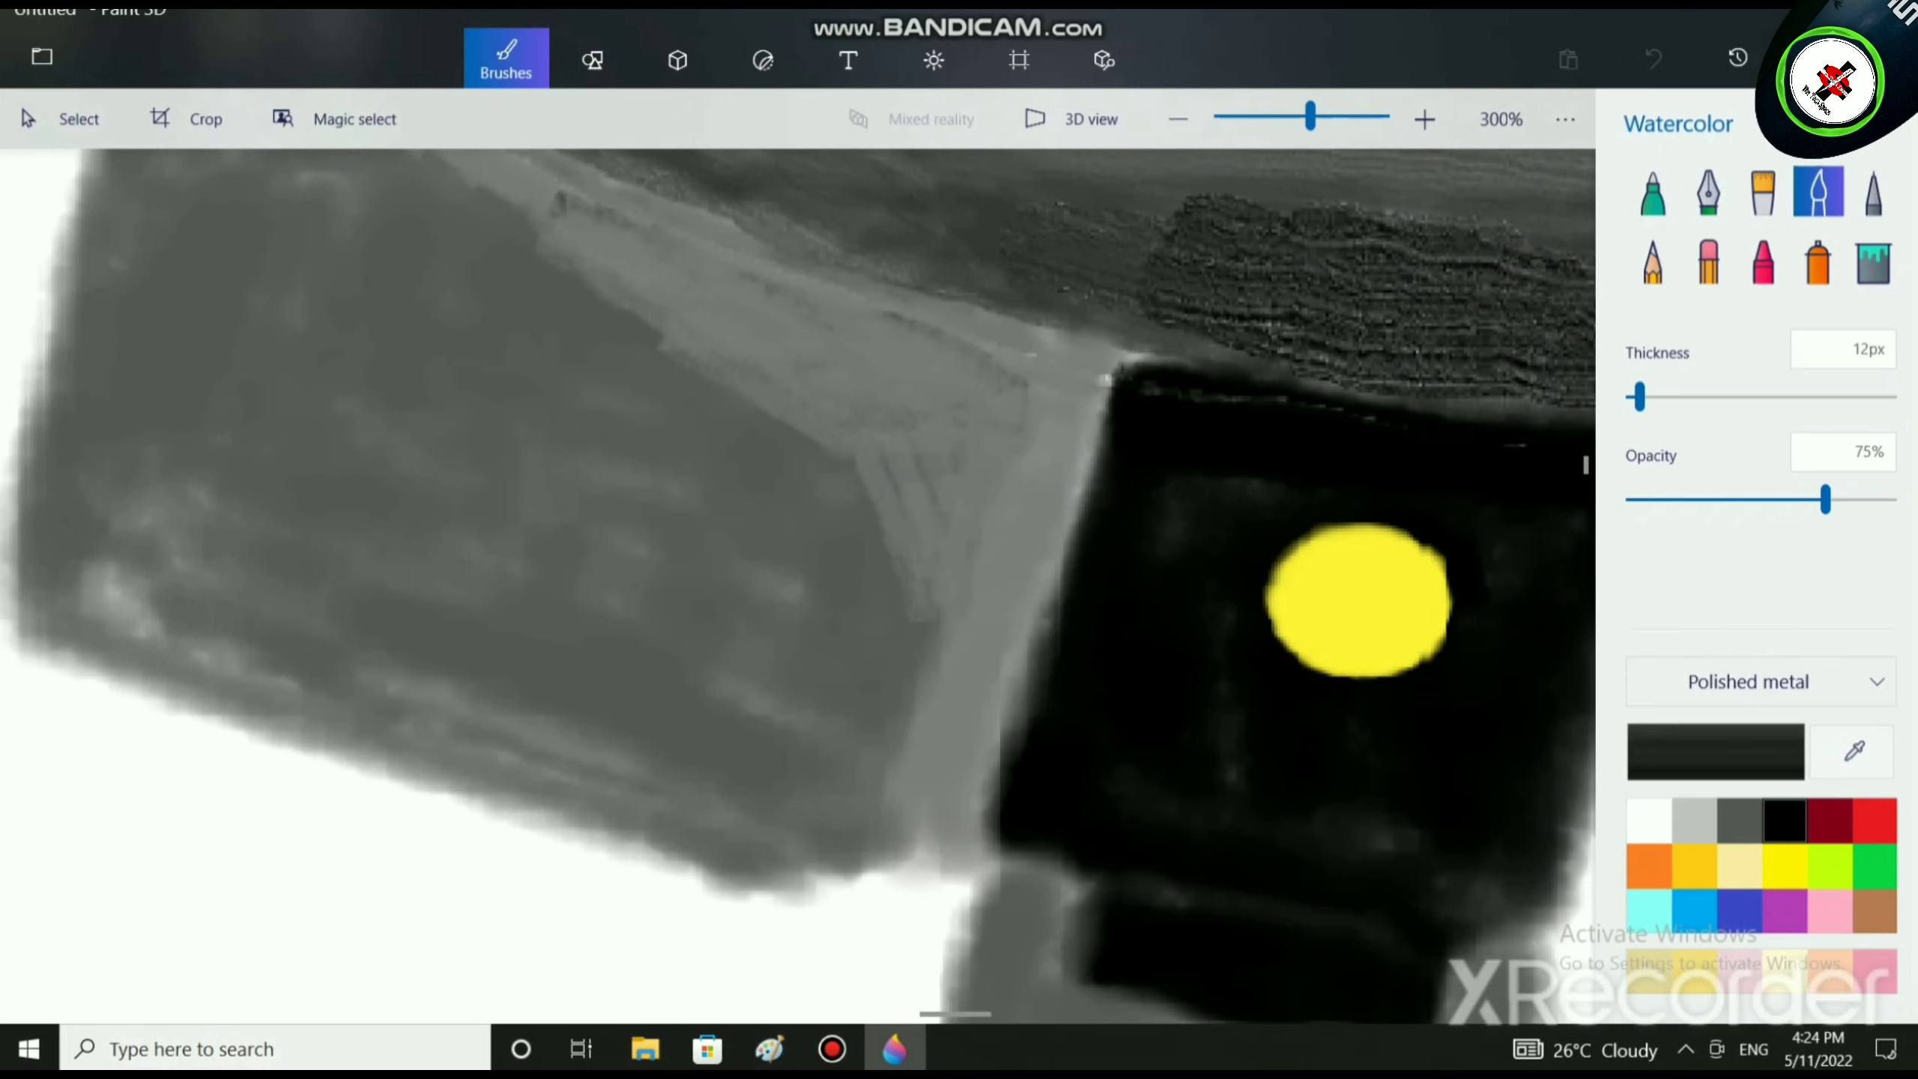
click(1648, 820)
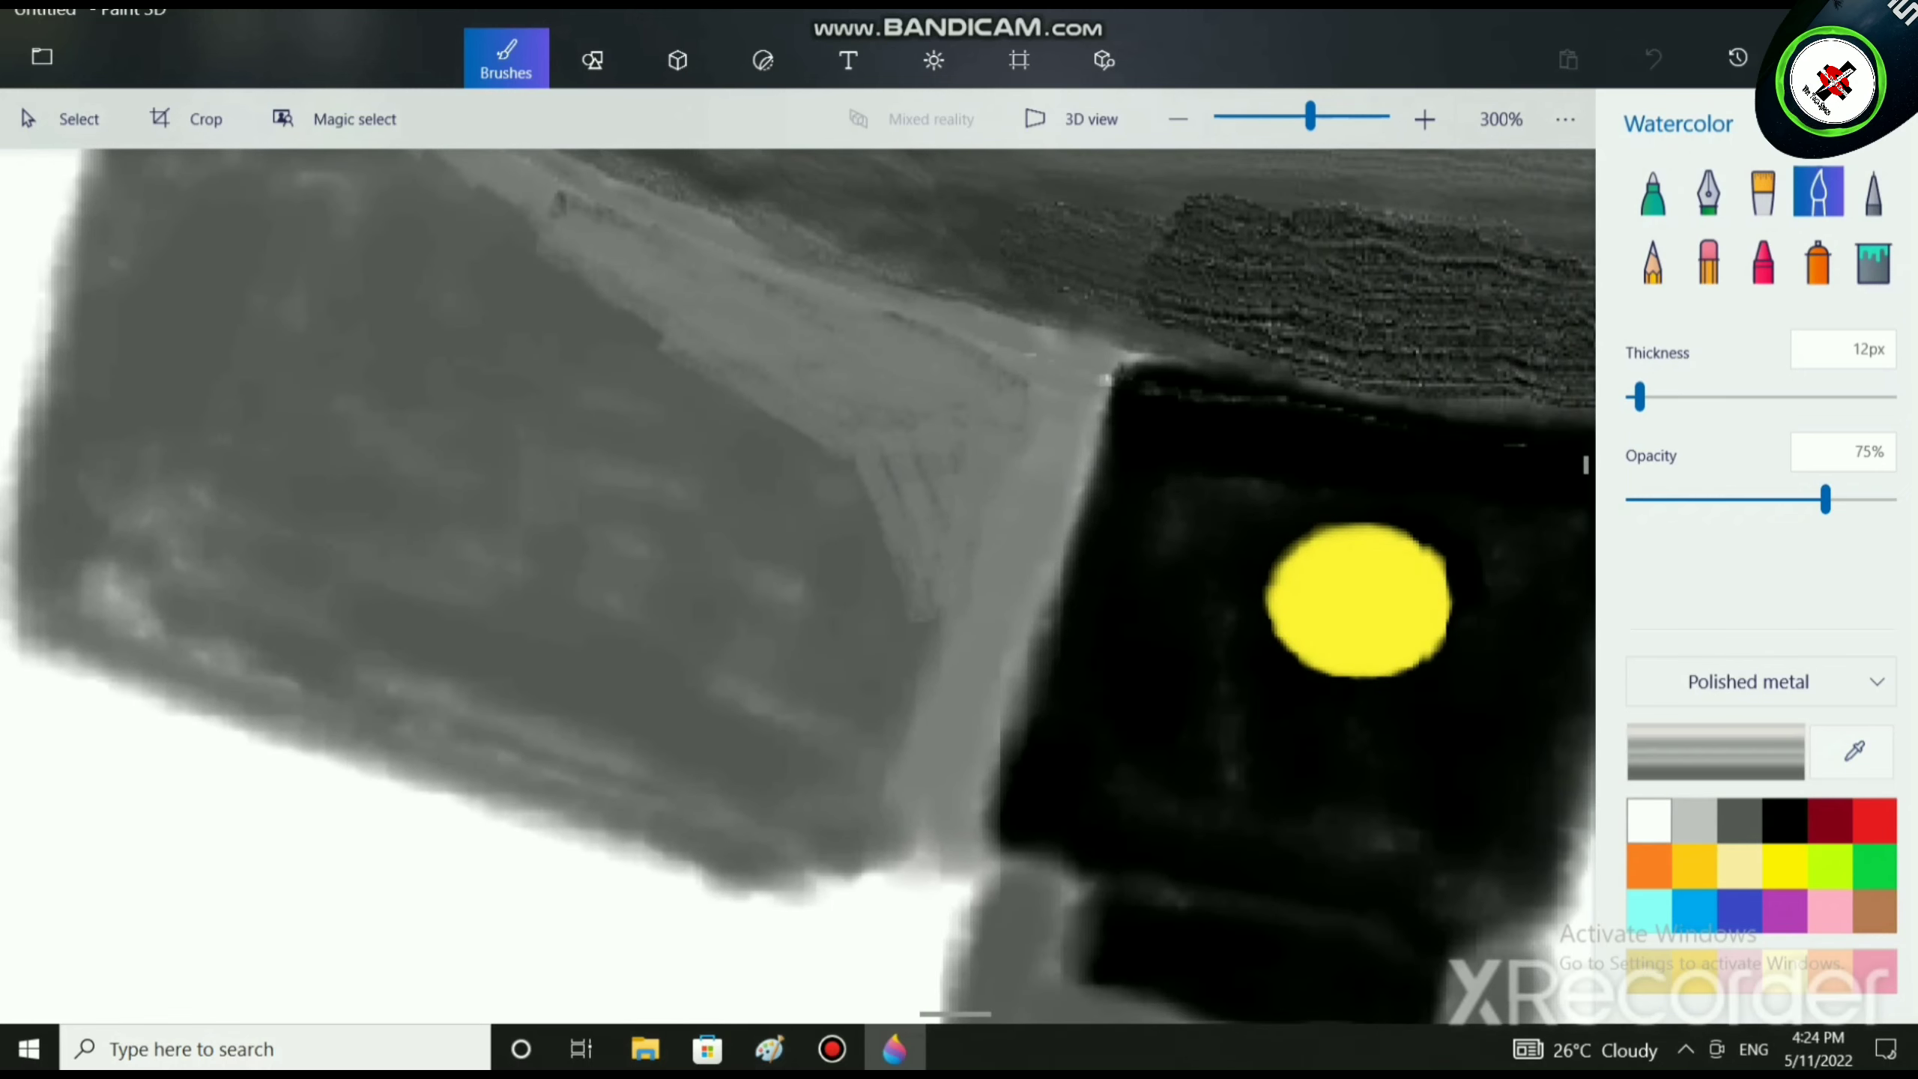
click(1759, 682)
click(1761, 592)
mouse_move(1046, 469)
mouse_down()
mouse_move(1004, 571)
mouse_move(1002, 604)
mouse_move(1036, 511)
mouse_move(1042, 563)
mouse_move(965, 776)
mouse_move(978, 614)
mouse_move(942, 774)
mouse_move(955, 759)
mouse_move(957, 794)
mouse_move(972, 784)
mouse_move(1008, 532)
mouse_move(985, 622)
mouse_move(1053, 429)
mouse_move(917, 807)
mouse_up()
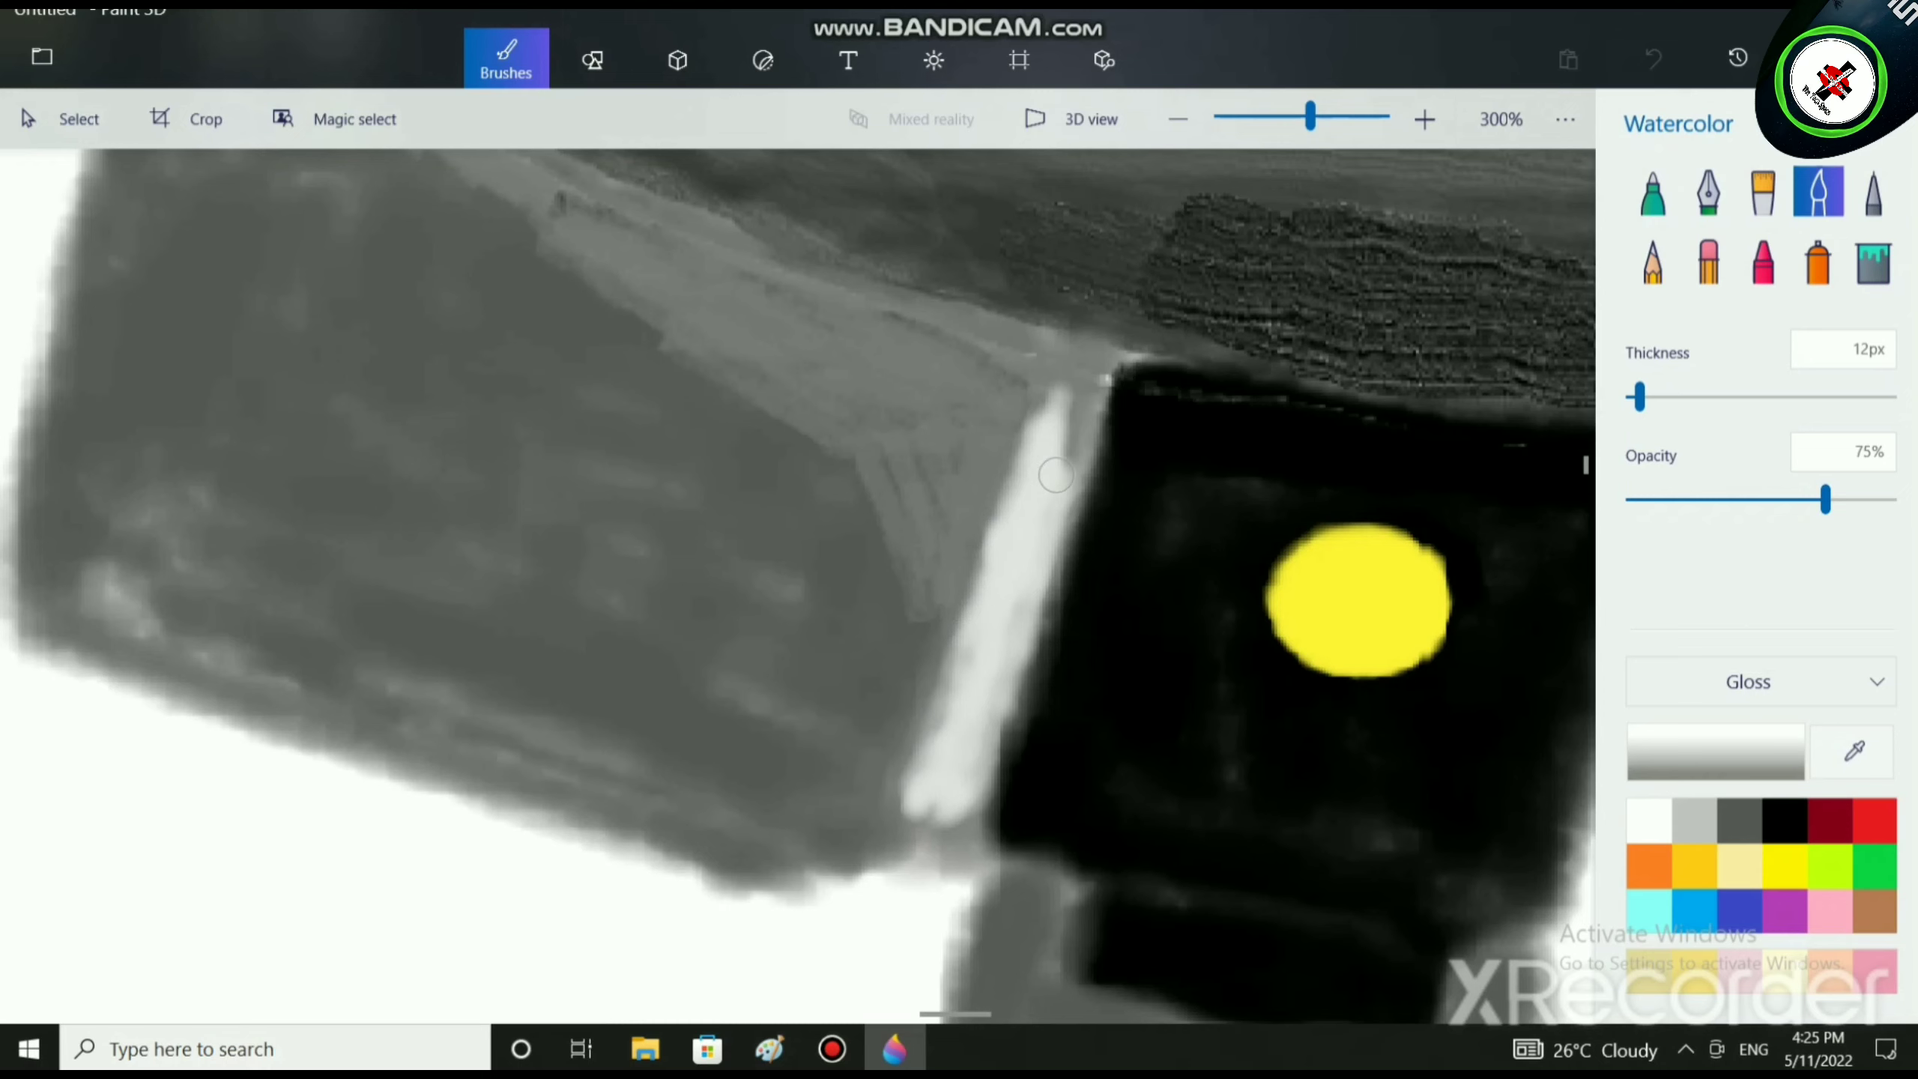
mouse_move(1068, 437)
mouse_down()
mouse_move(1072, 355)
mouse_move(1053, 446)
mouse_move(1009, 499)
mouse_move(1066, 406)
mouse_move(1044, 521)
mouse_move(1058, 469)
mouse_up()
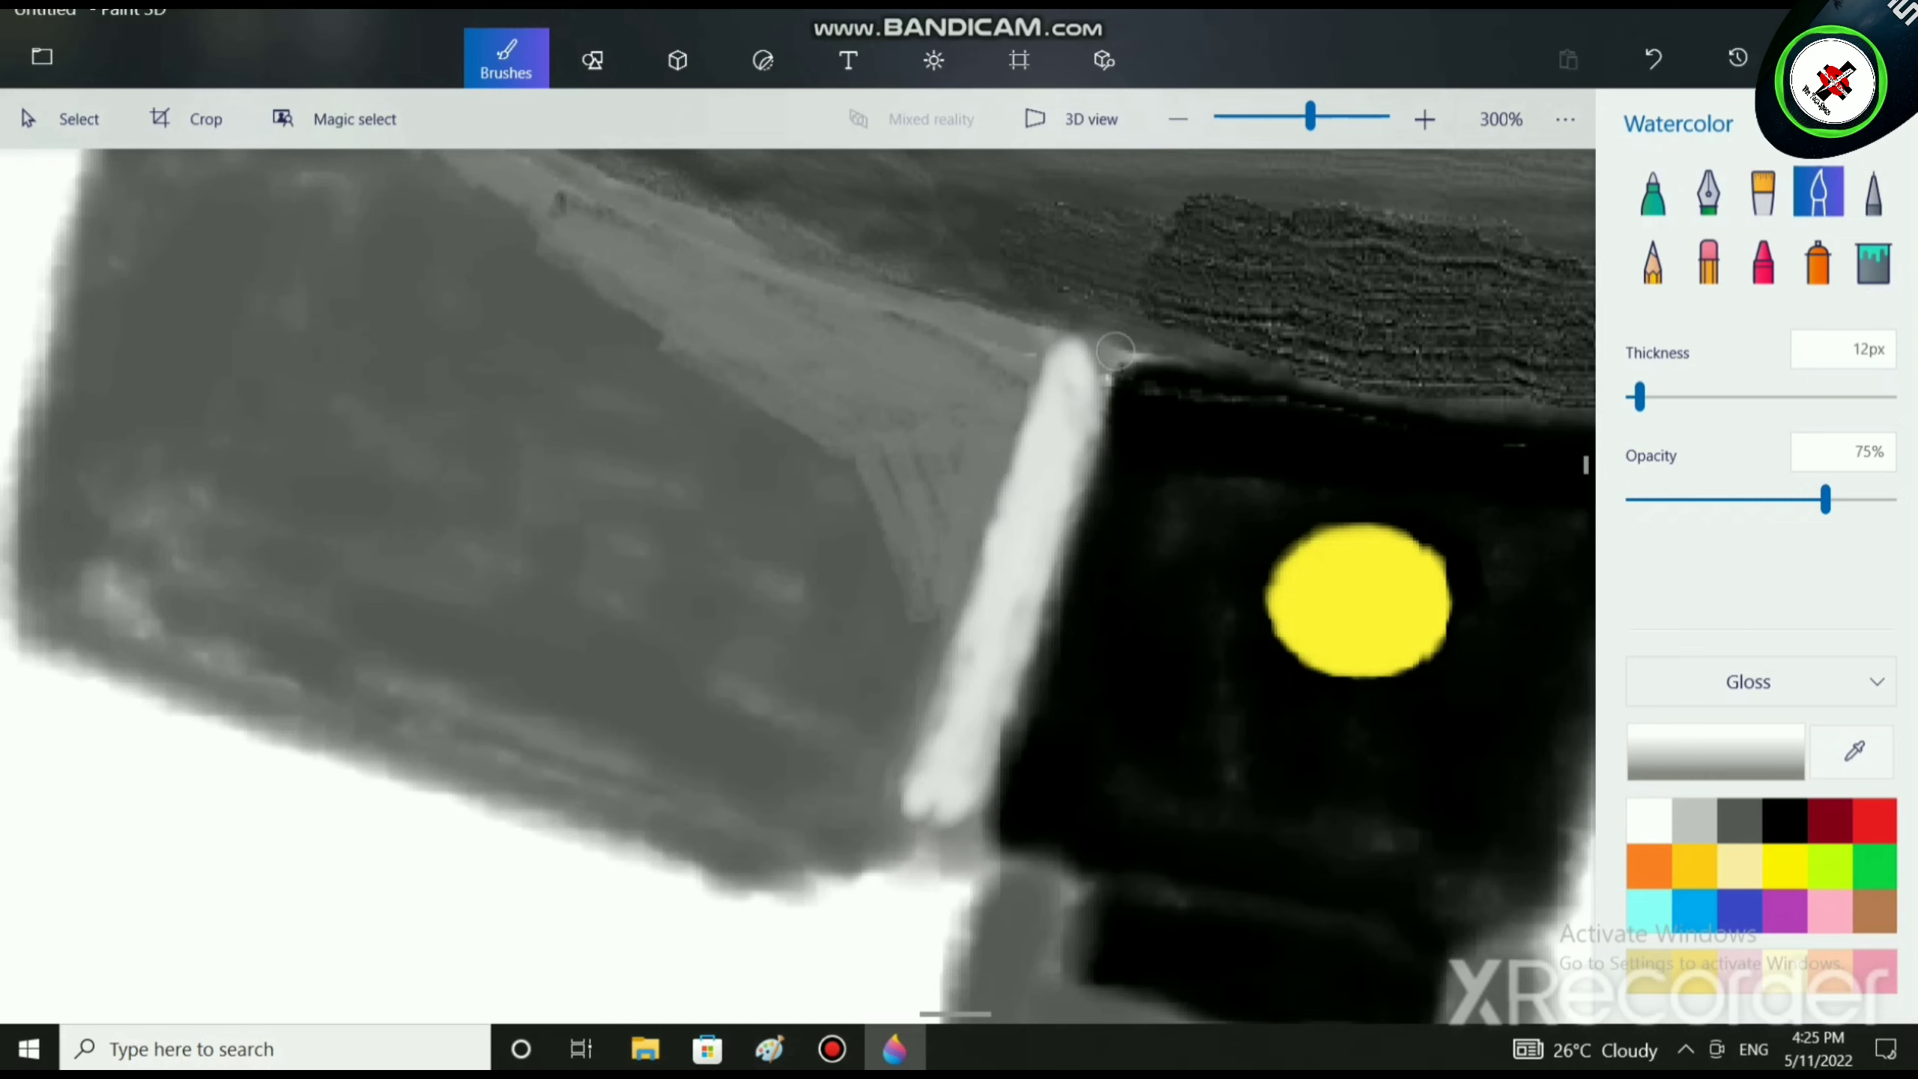
Paint black over the upper end of the white strip to form a slanted corner joining the black block.
click(1785, 821)
mouse_move(1098, 345)
mouse_down()
mouse_move(1107, 399)
mouse_move(1100, 364)
mouse_move(1159, 360)
mouse_up()
scroll(1306, 608, down, 2)
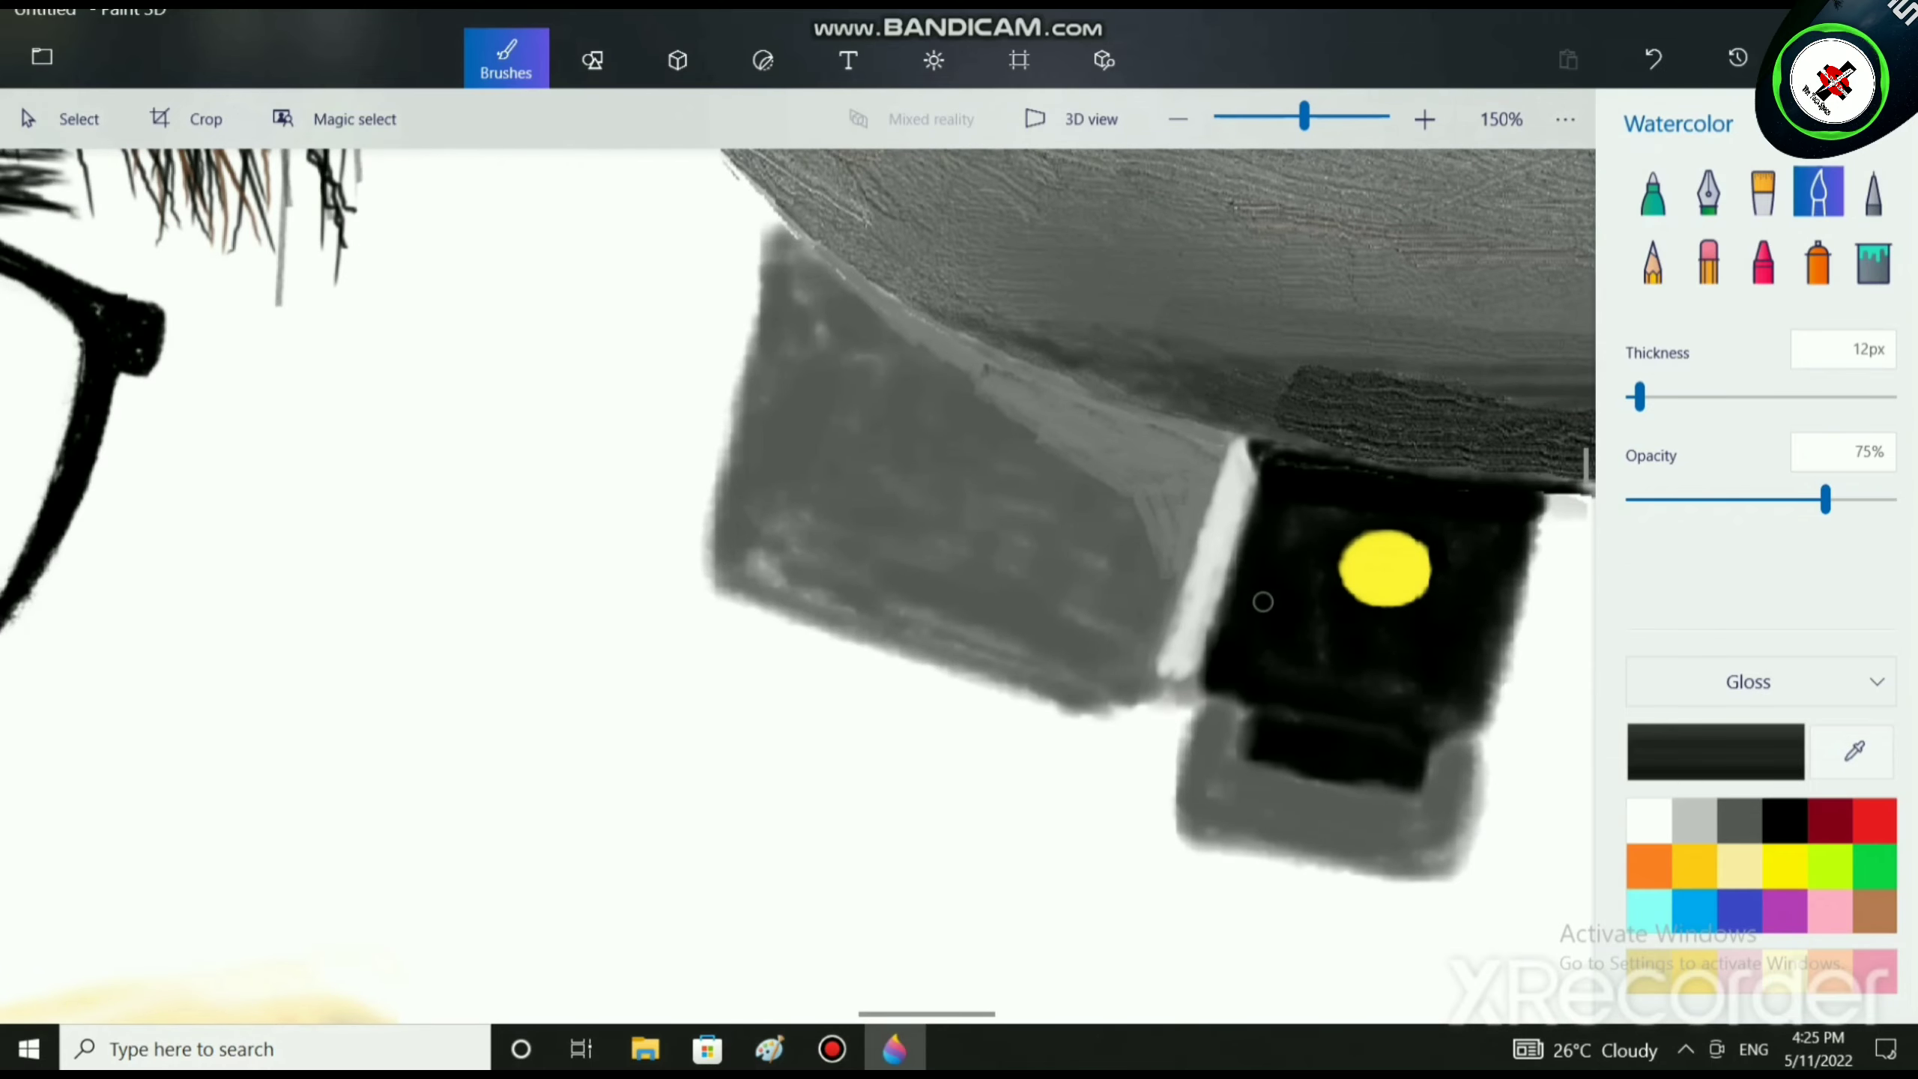
scroll(1261, 545, up, 3)
scroll(1141, 655, up, 3)
mouse_move(1176, 577)
mouse_down()
mouse_move(1099, 456)
mouse_move(1183, 487)
mouse_move(1096, 446)
mouse_move(1209, 495)
mouse_move(1174, 546)
mouse_move(1149, 517)
mouse_move(1191, 588)
mouse_move(1186, 683)
mouse_up()
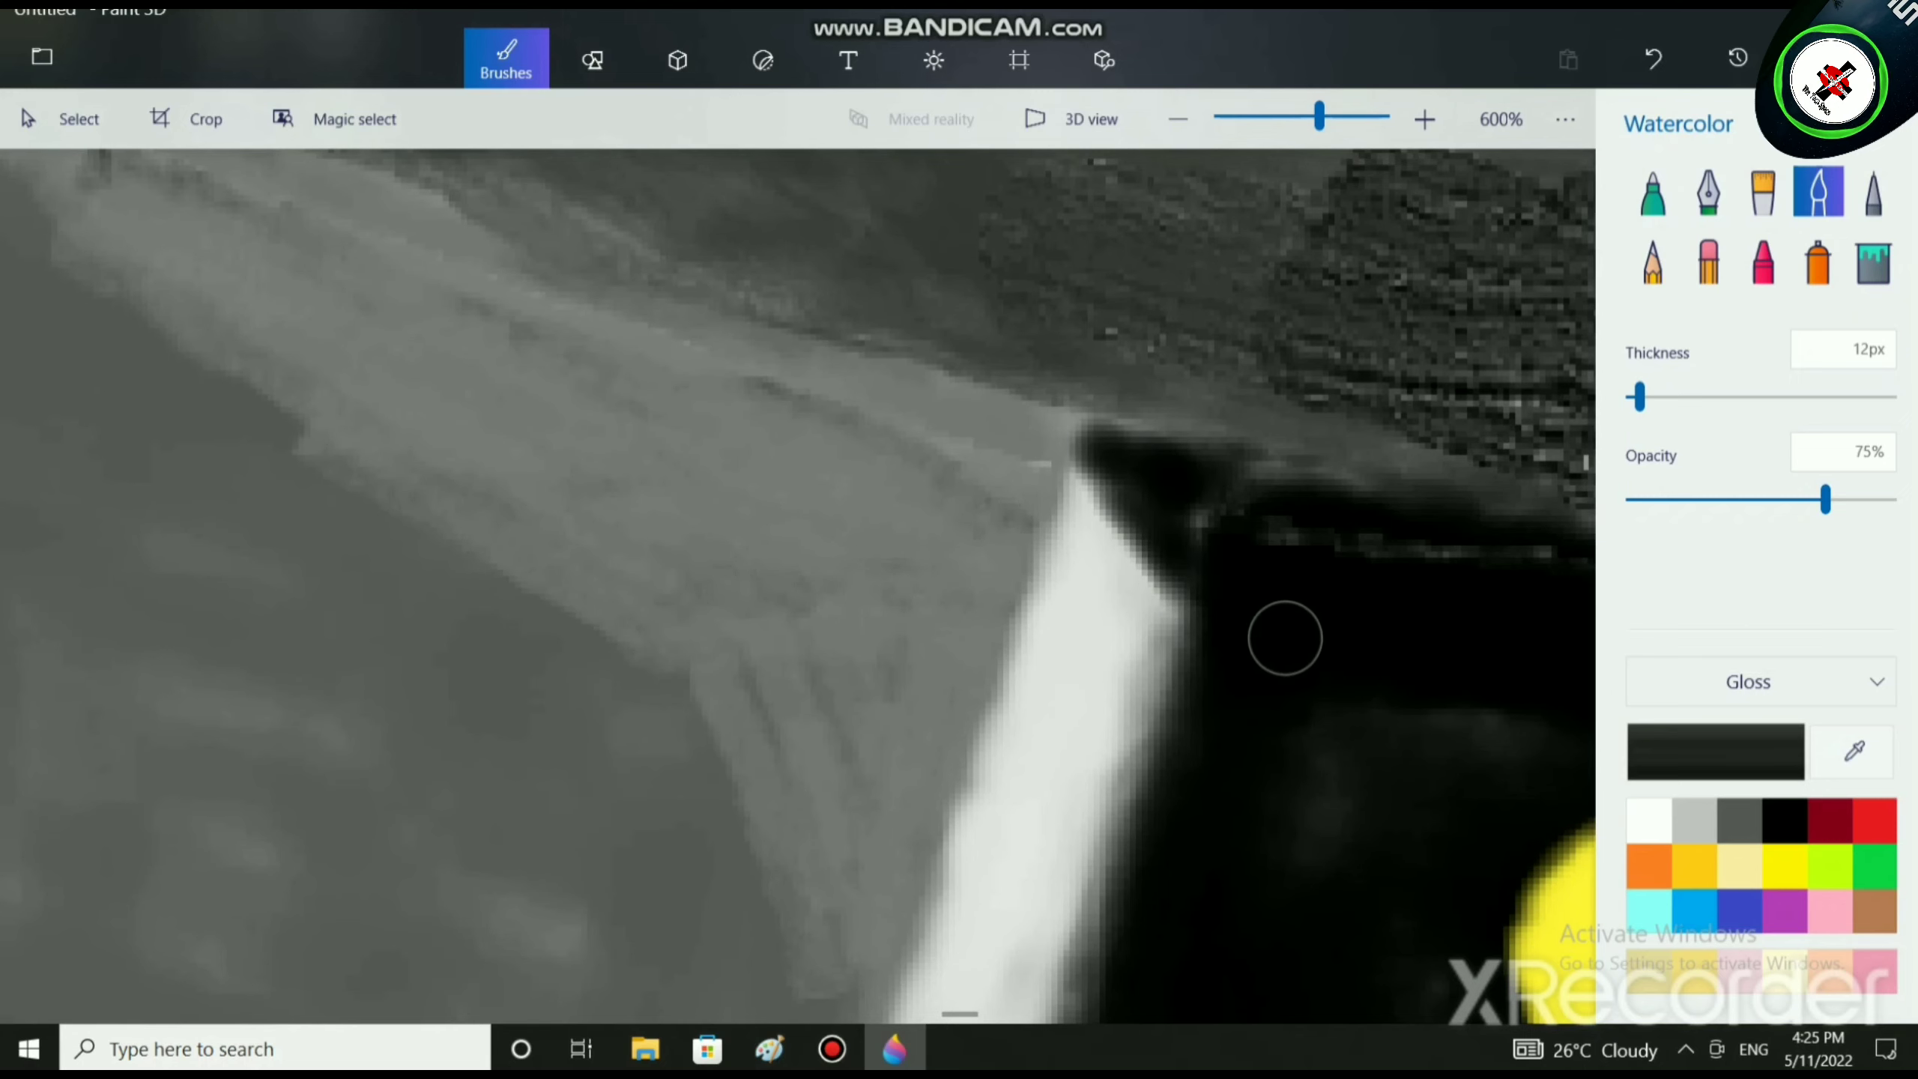
Paint two parallel slanted black stripes across the grey mount block with the Watercolor brush at 22 px.
scroll(1279, 646, down, 3)
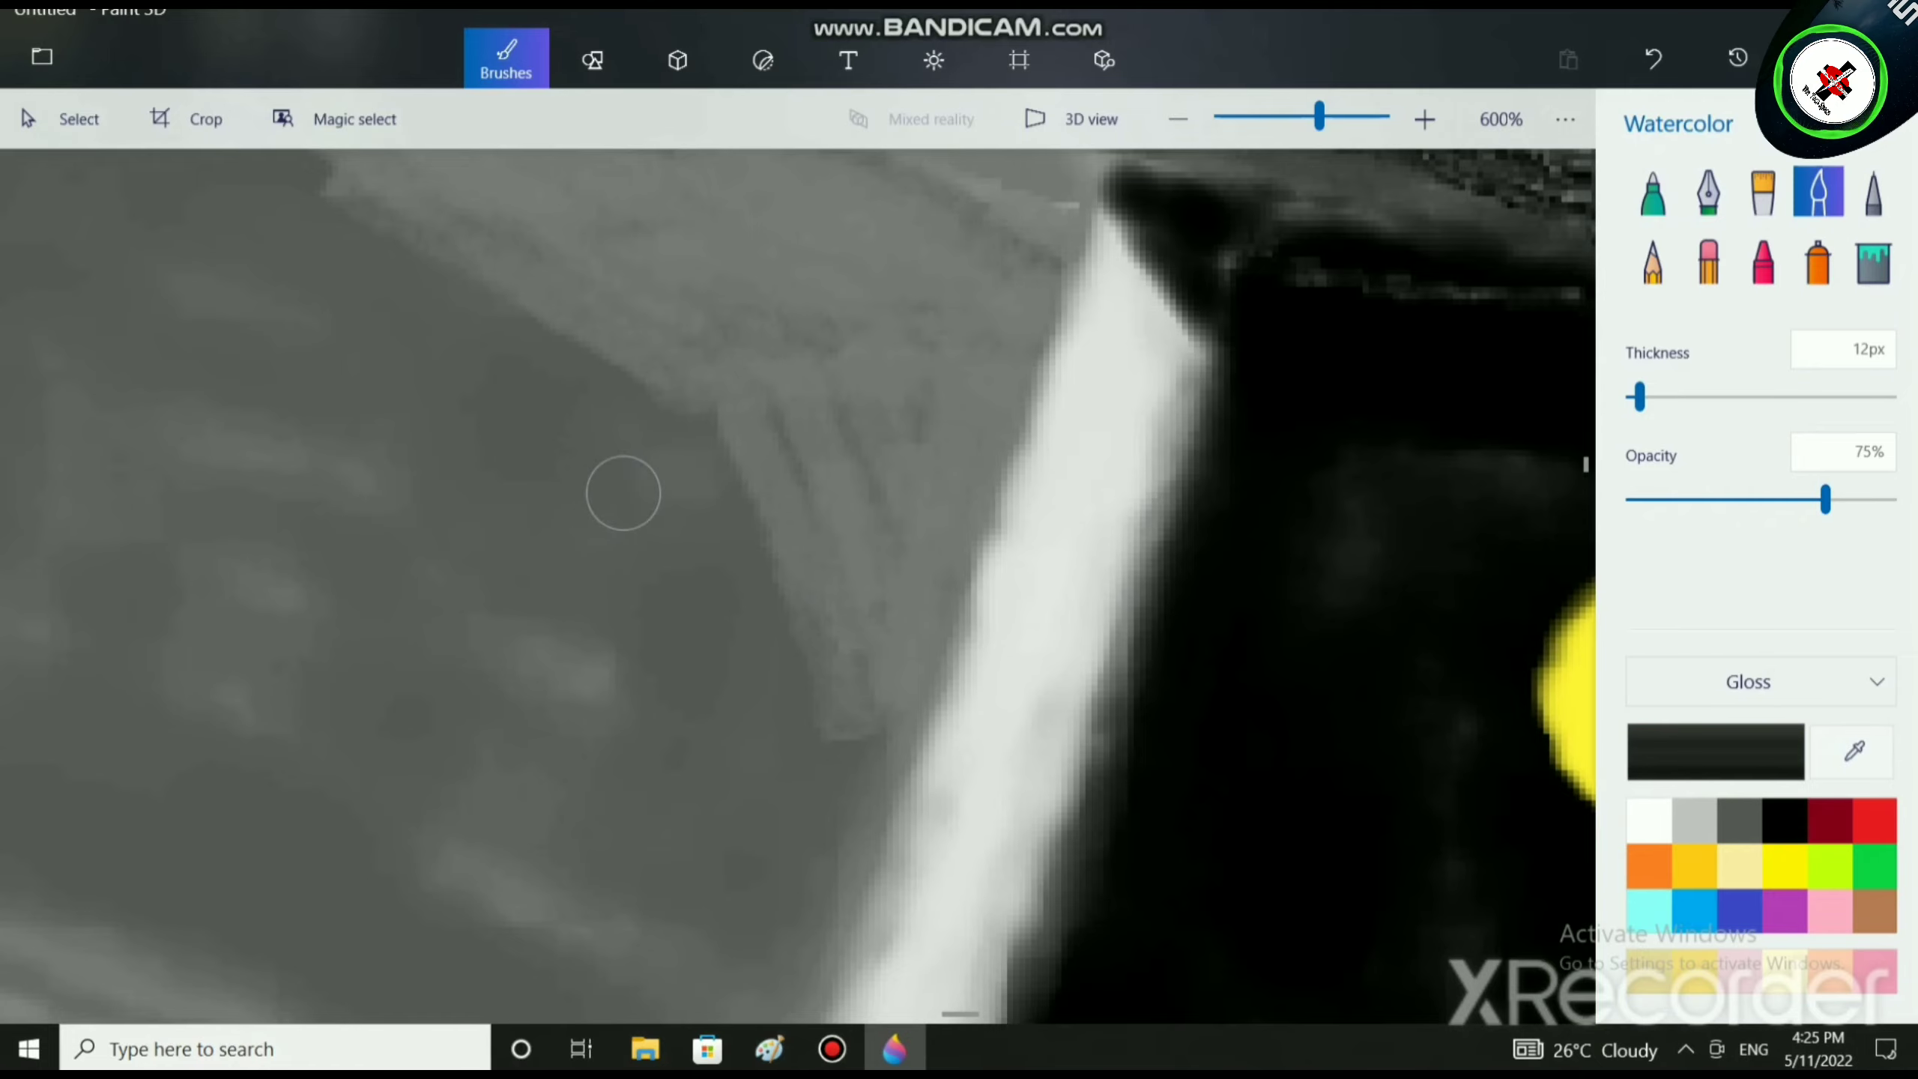
scroll(620, 493, down, 3)
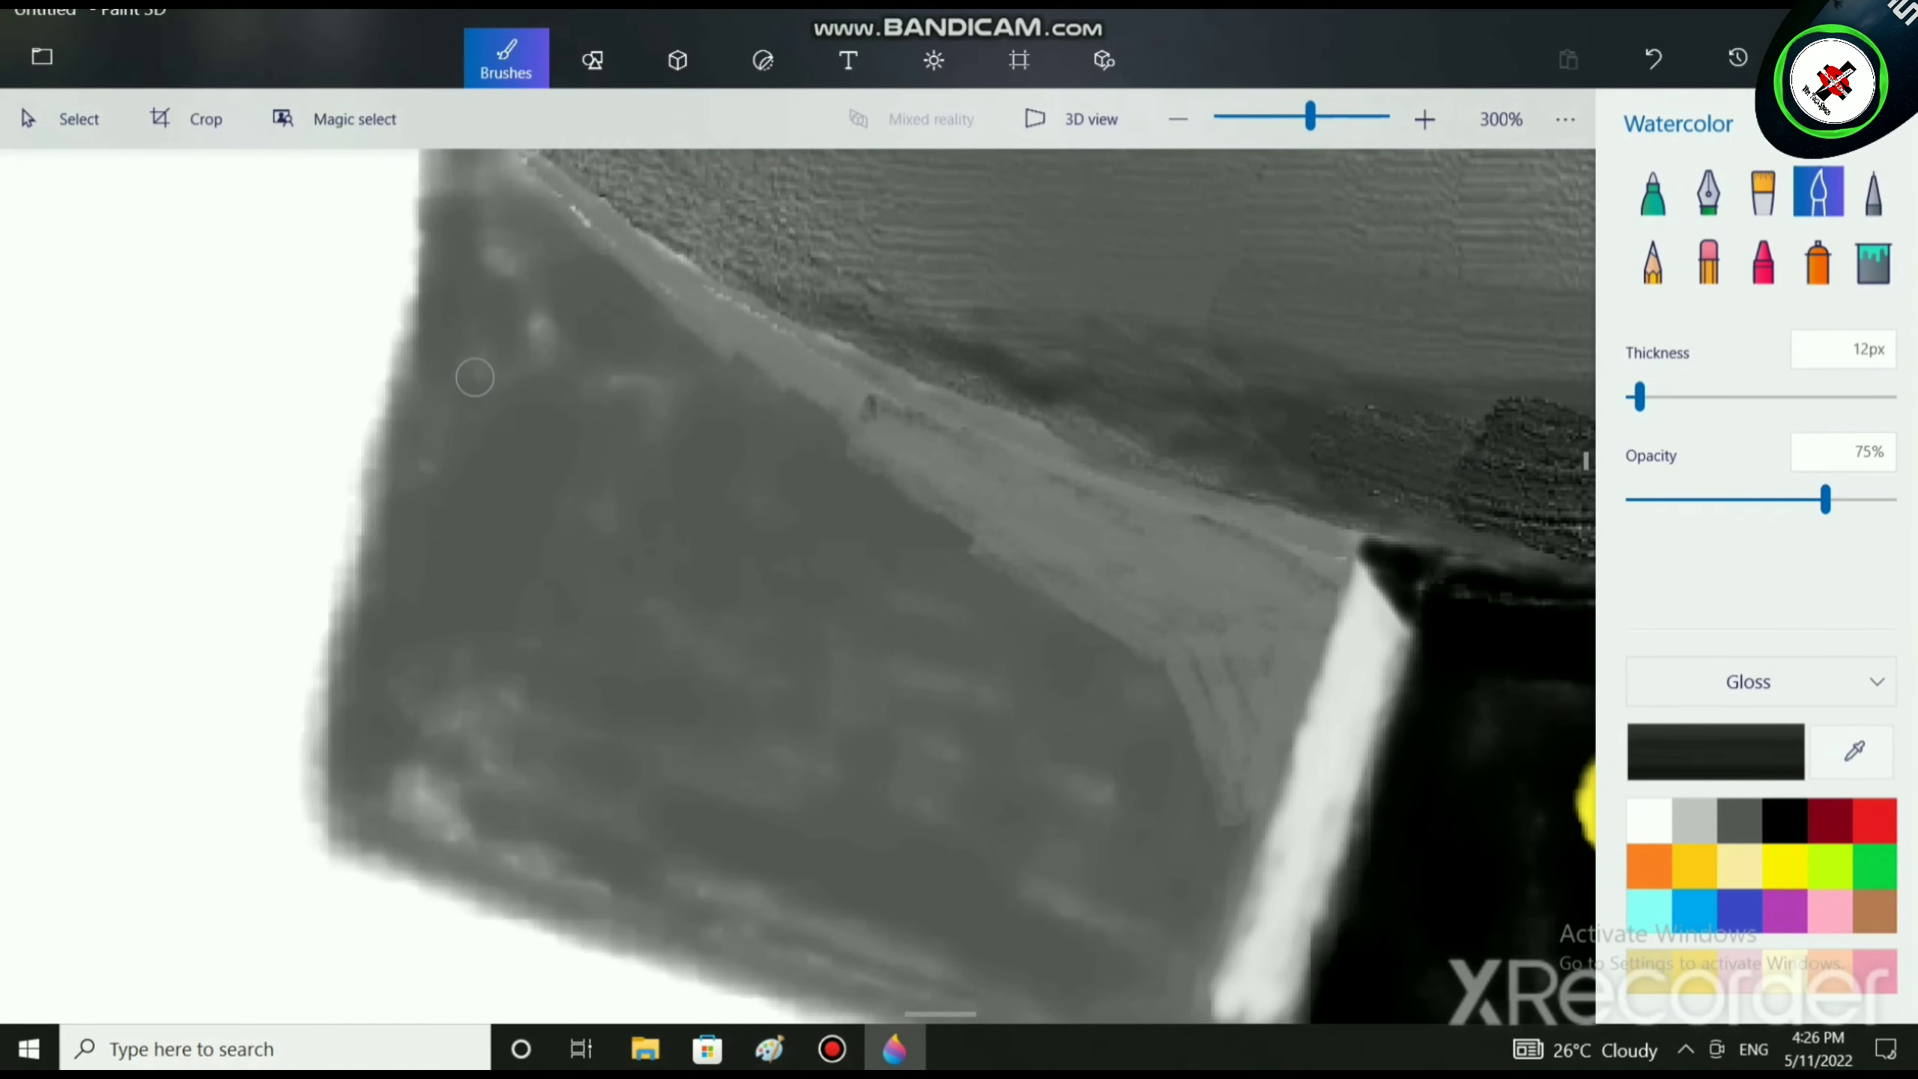
drag(407, 361, 988, 618)
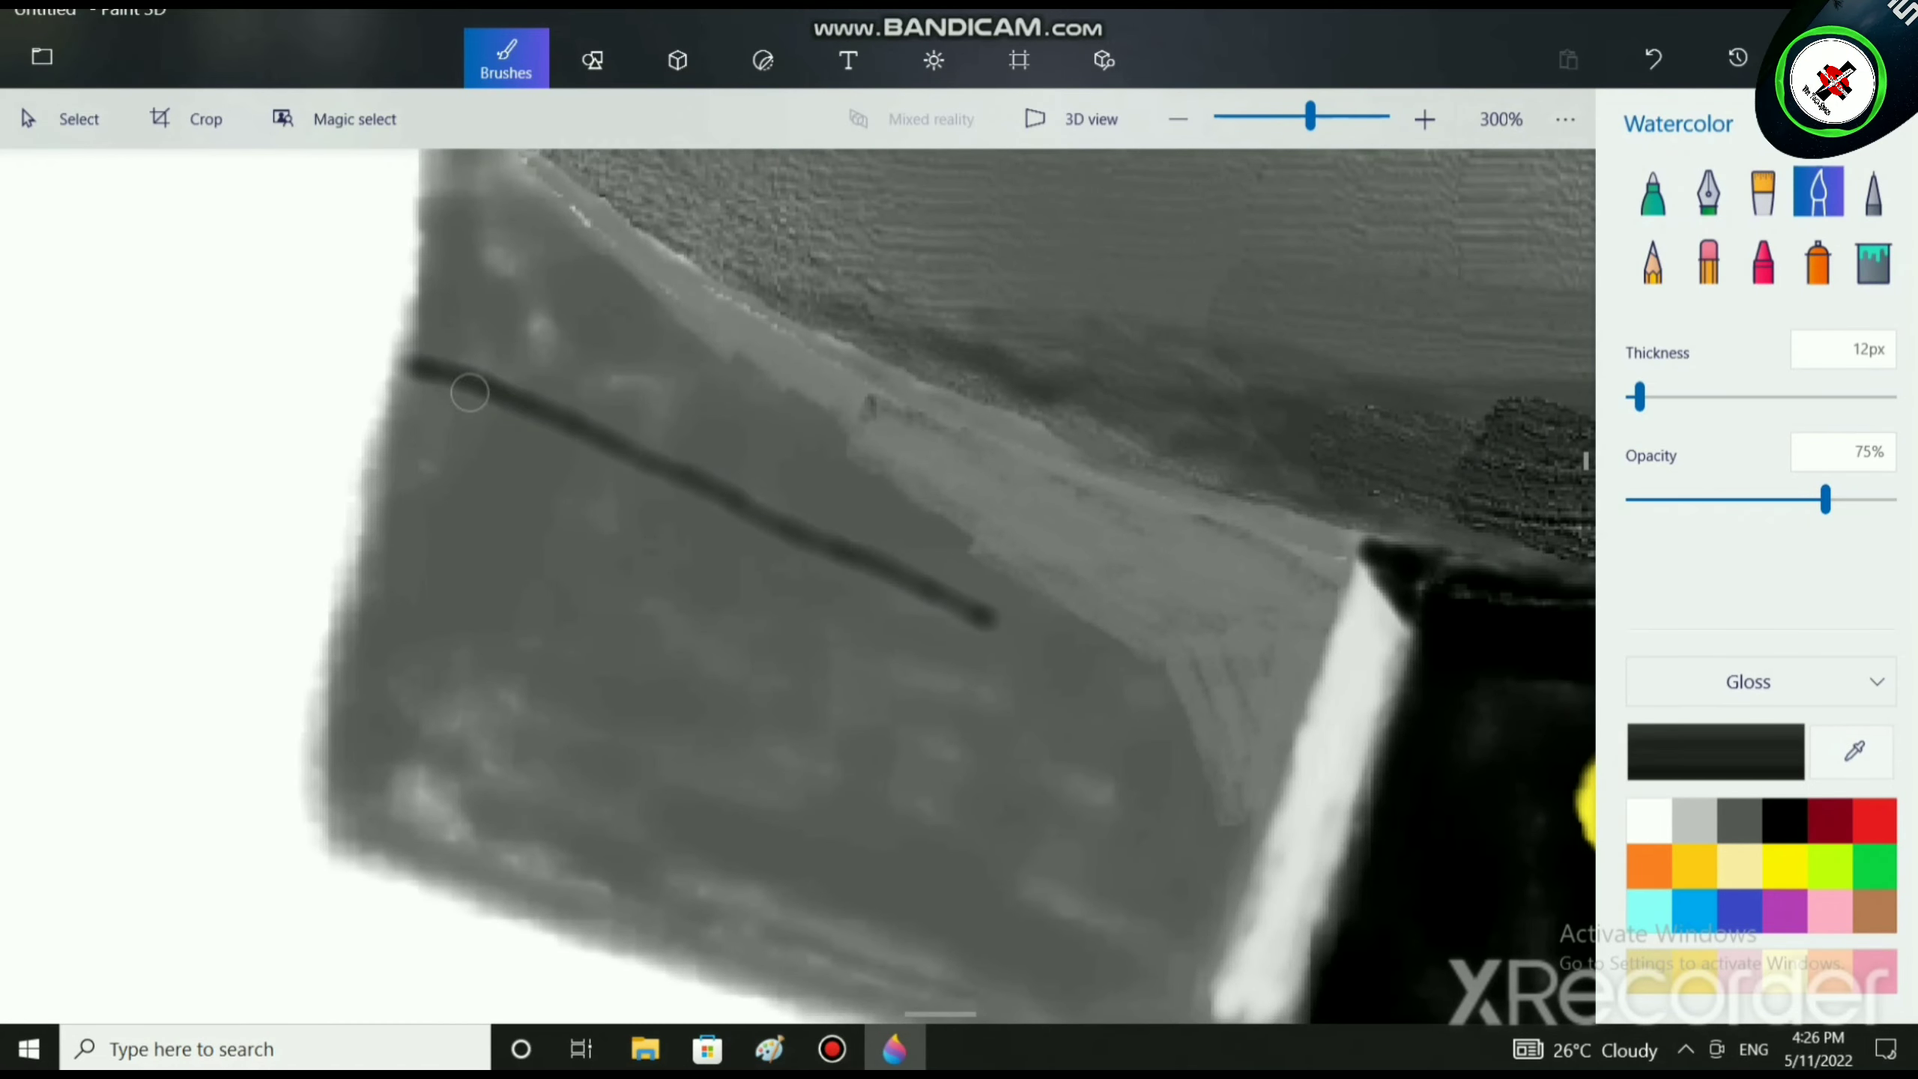
click(1652, 396)
drag(409, 363, 988, 618)
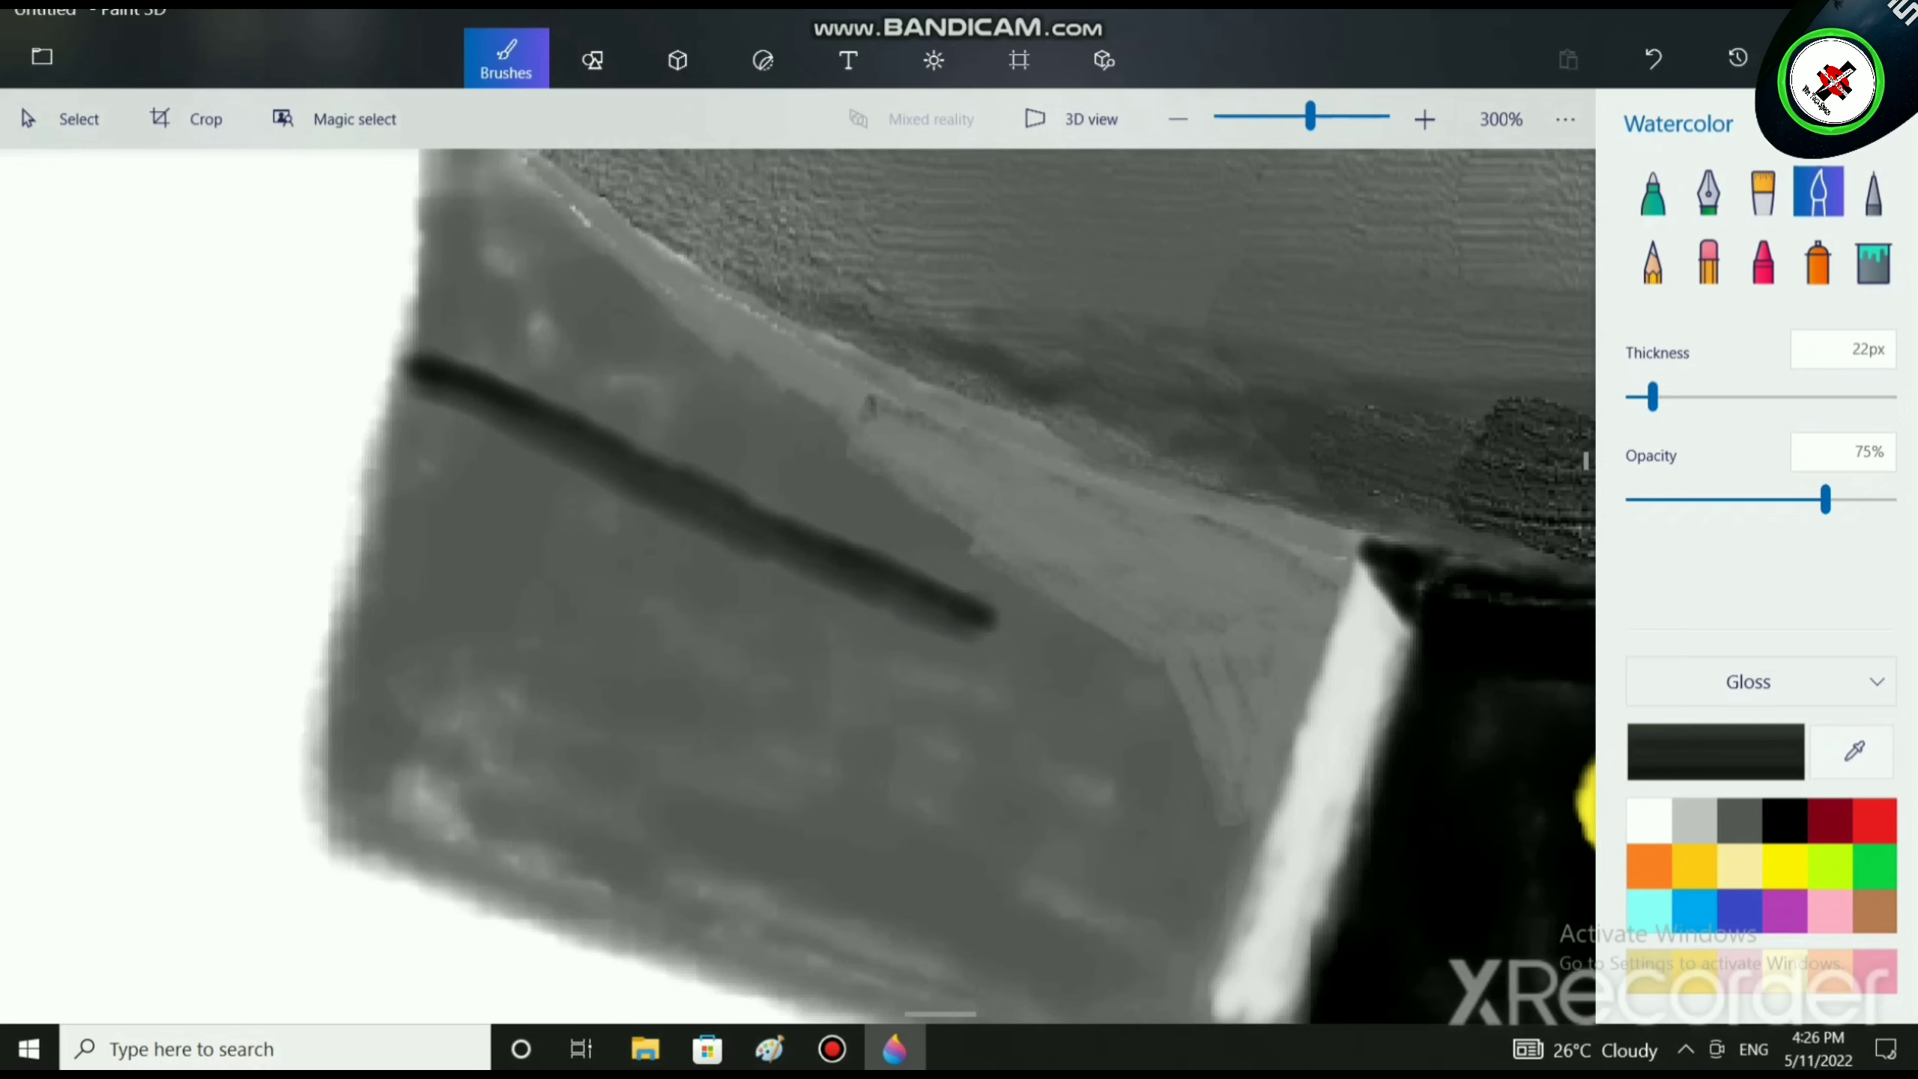
drag(338, 692, 829, 915)
mouse_move(638, 831)
mouse_down()
mouse_move(369, 686)
mouse_move(570, 749)
mouse_move(330, 664)
mouse_up()
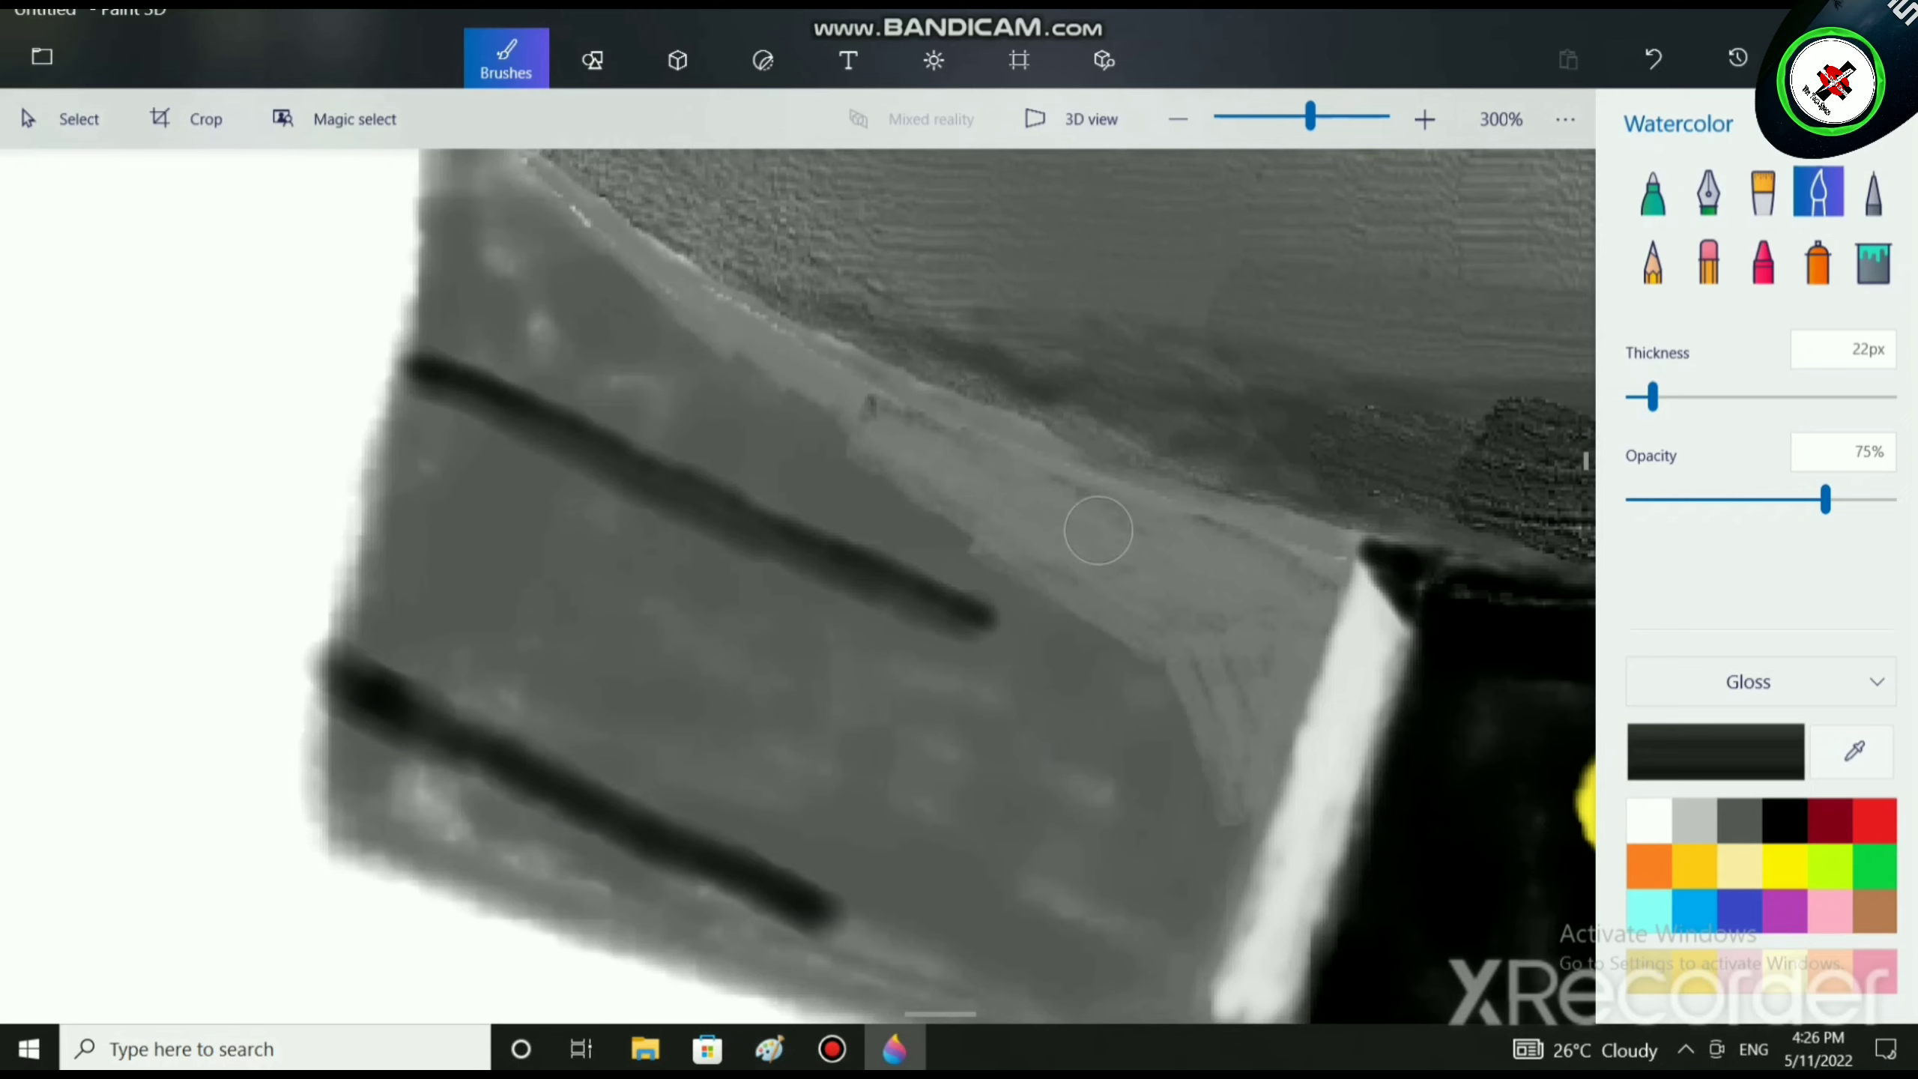
Paint a round light grey dot with the Watercolor brush at 10 px beside the end of the upper black stripe.
drag(1652, 397, 1636, 397)
click(1739, 821)
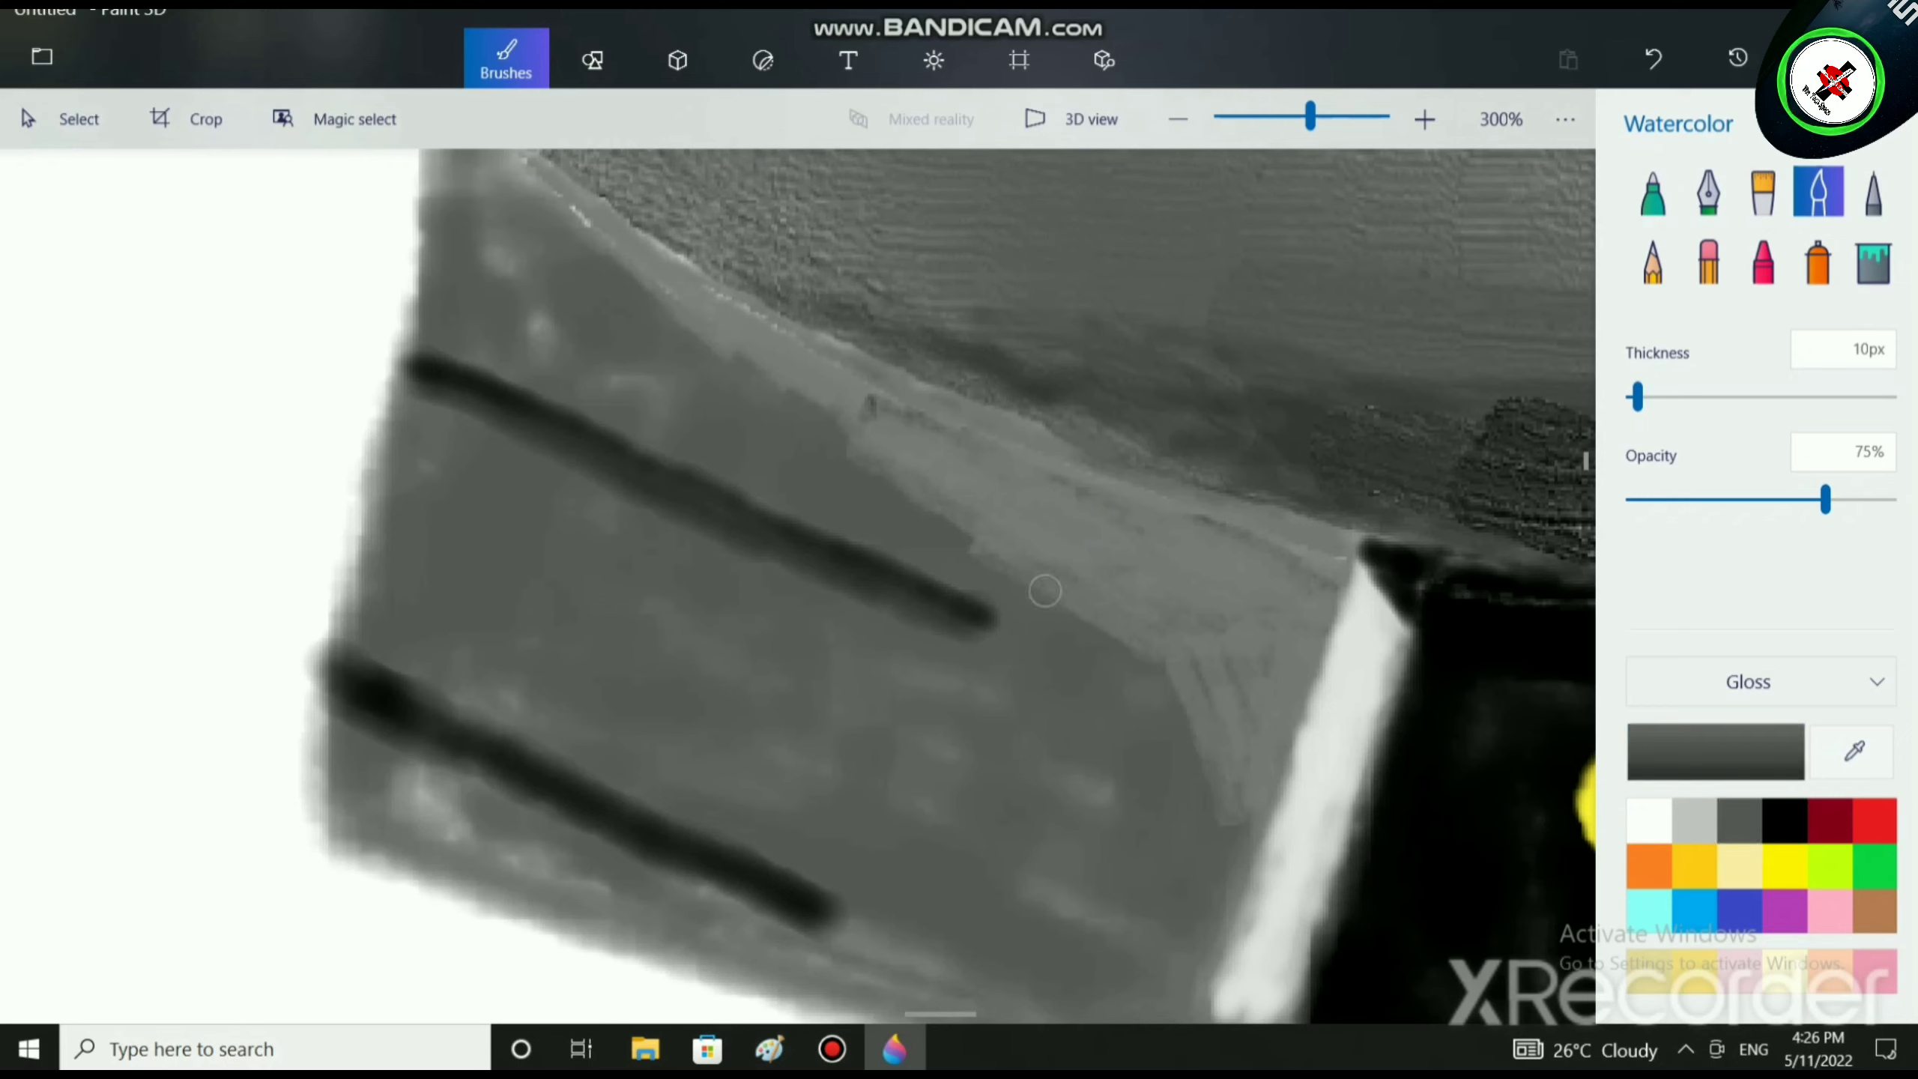
drag(1079, 551, 1072, 558)
click(1694, 820)
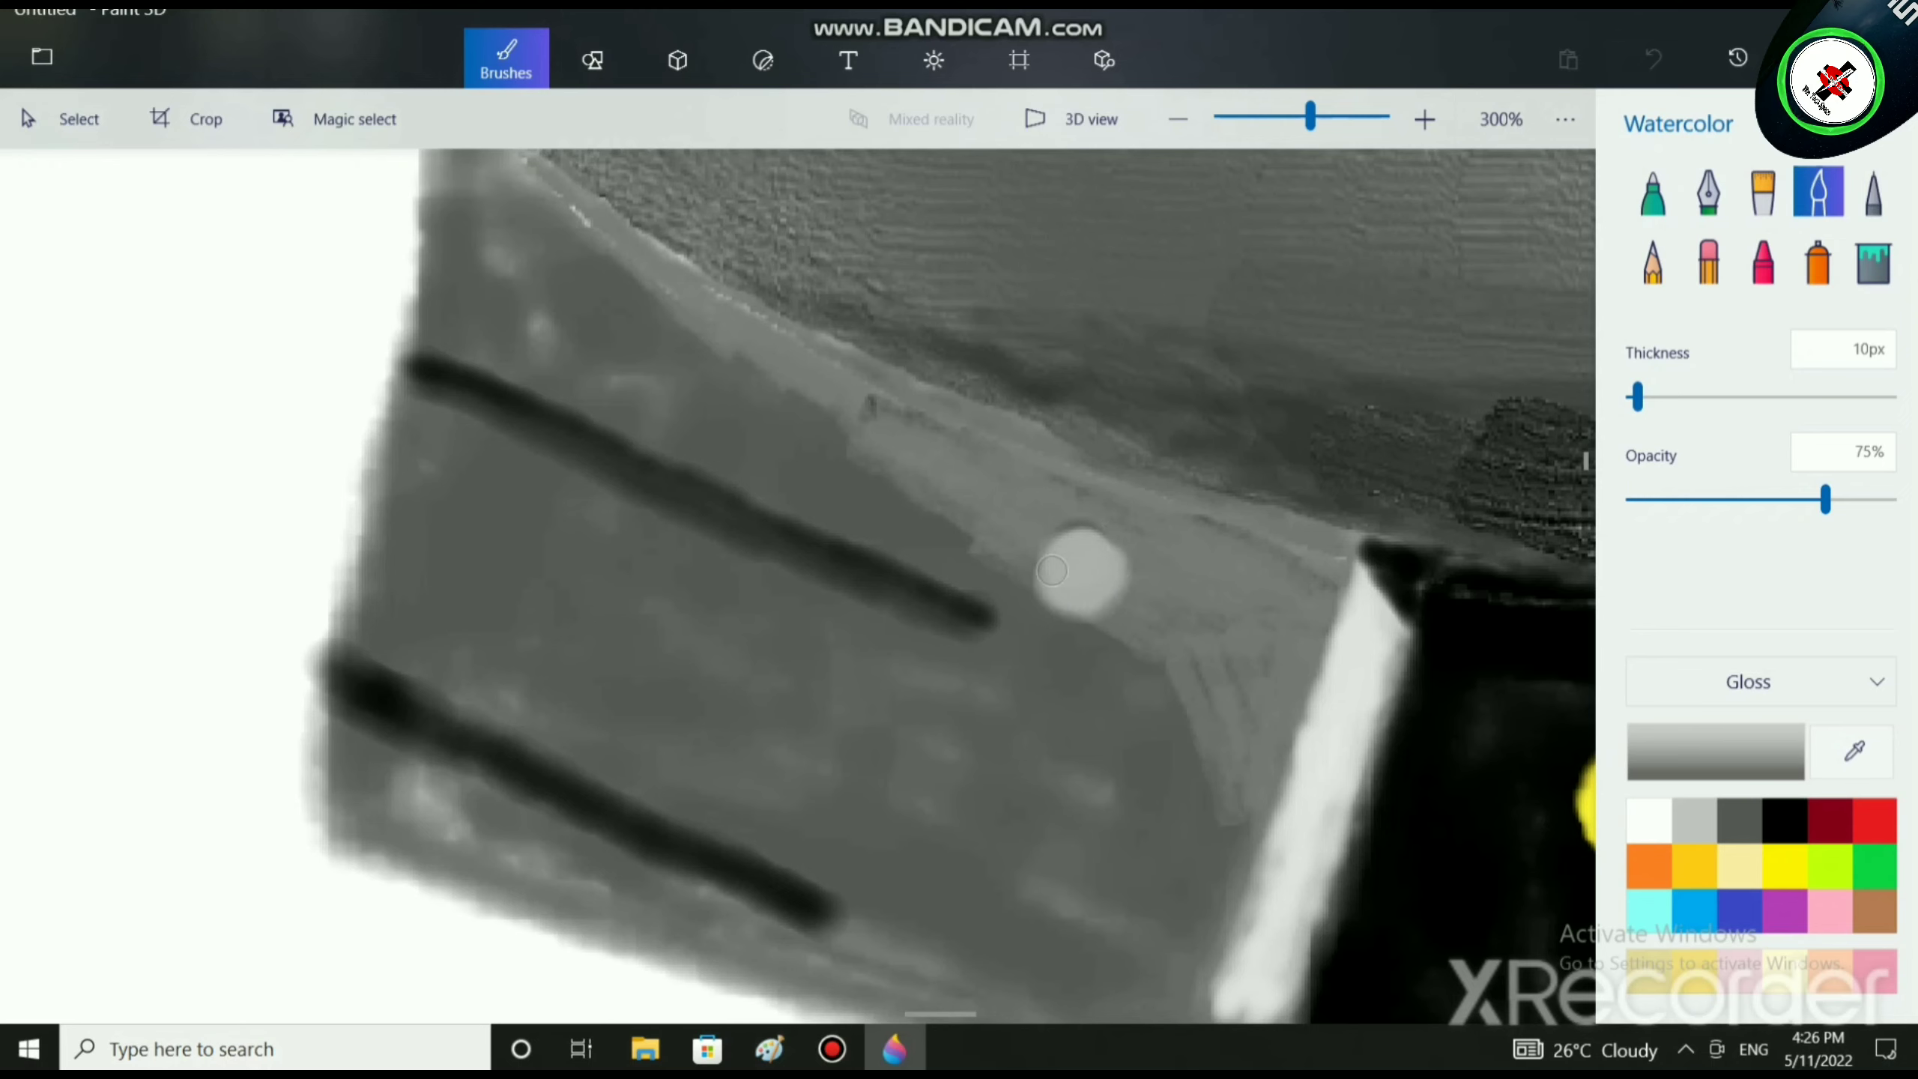
mouse_move(1087, 540)
mouse_down()
mouse_move(1027, 581)
mouse_move(1100, 624)
mouse_up()
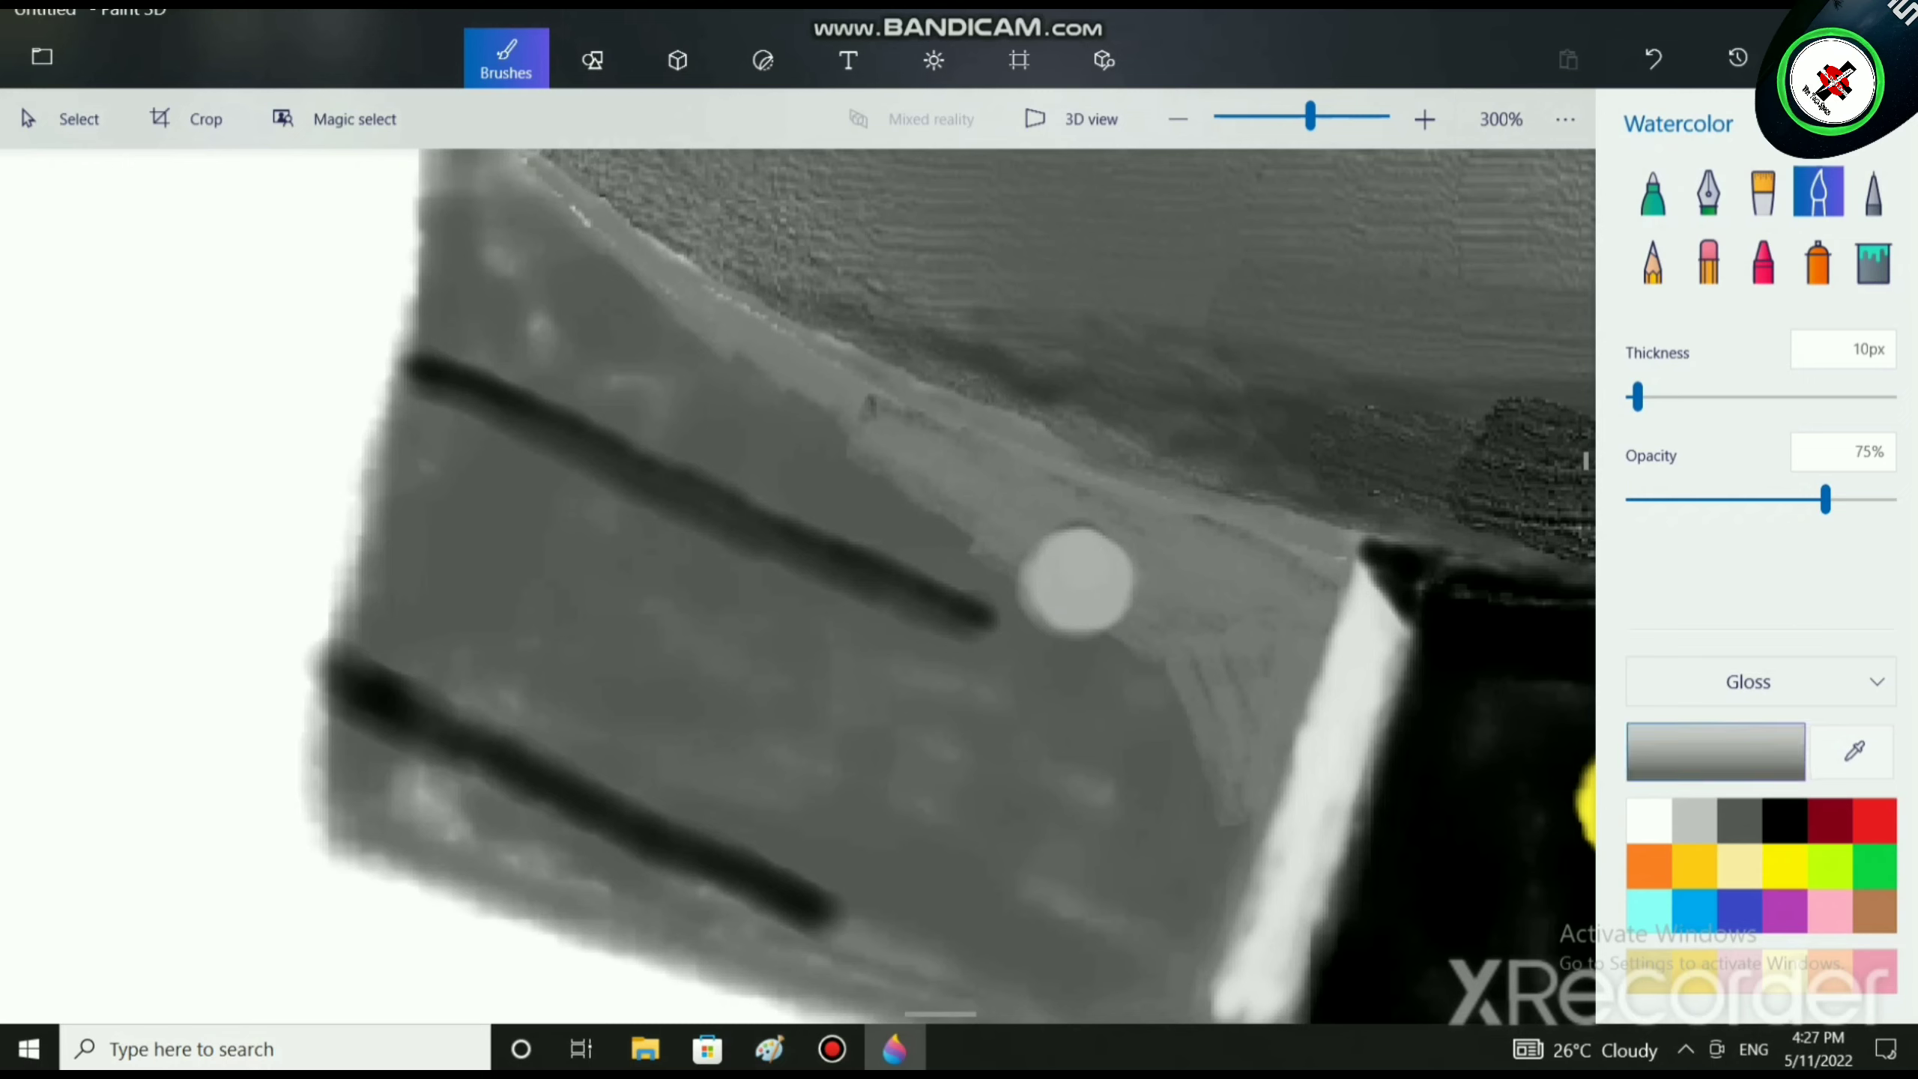
Shade the dot's inside dark grey, leaving a light outer ring and a small highlight, and refine it at 5 px thickness.
click(1739, 819)
mouse_move(1094, 542)
mouse_down()
mouse_move(1035, 591)
mouse_move(1065, 619)
mouse_up()
mouse_move(1075, 551)
mouse_down()
mouse_move(1063, 608)
mouse_move(1055, 570)
mouse_move(1090, 552)
mouse_move(1069, 544)
mouse_move(1043, 583)
mouse_move(1065, 596)
mouse_move(1061, 567)
mouse_move(1073, 612)
mouse_move(1044, 576)
mouse_move(1064, 558)
mouse_move(1044, 577)
mouse_move(1055, 614)
mouse_move(1081, 616)
mouse_move(1045, 579)
mouse_move(1100, 554)
mouse_move(1065, 565)
mouse_move(1077, 604)
mouse_up()
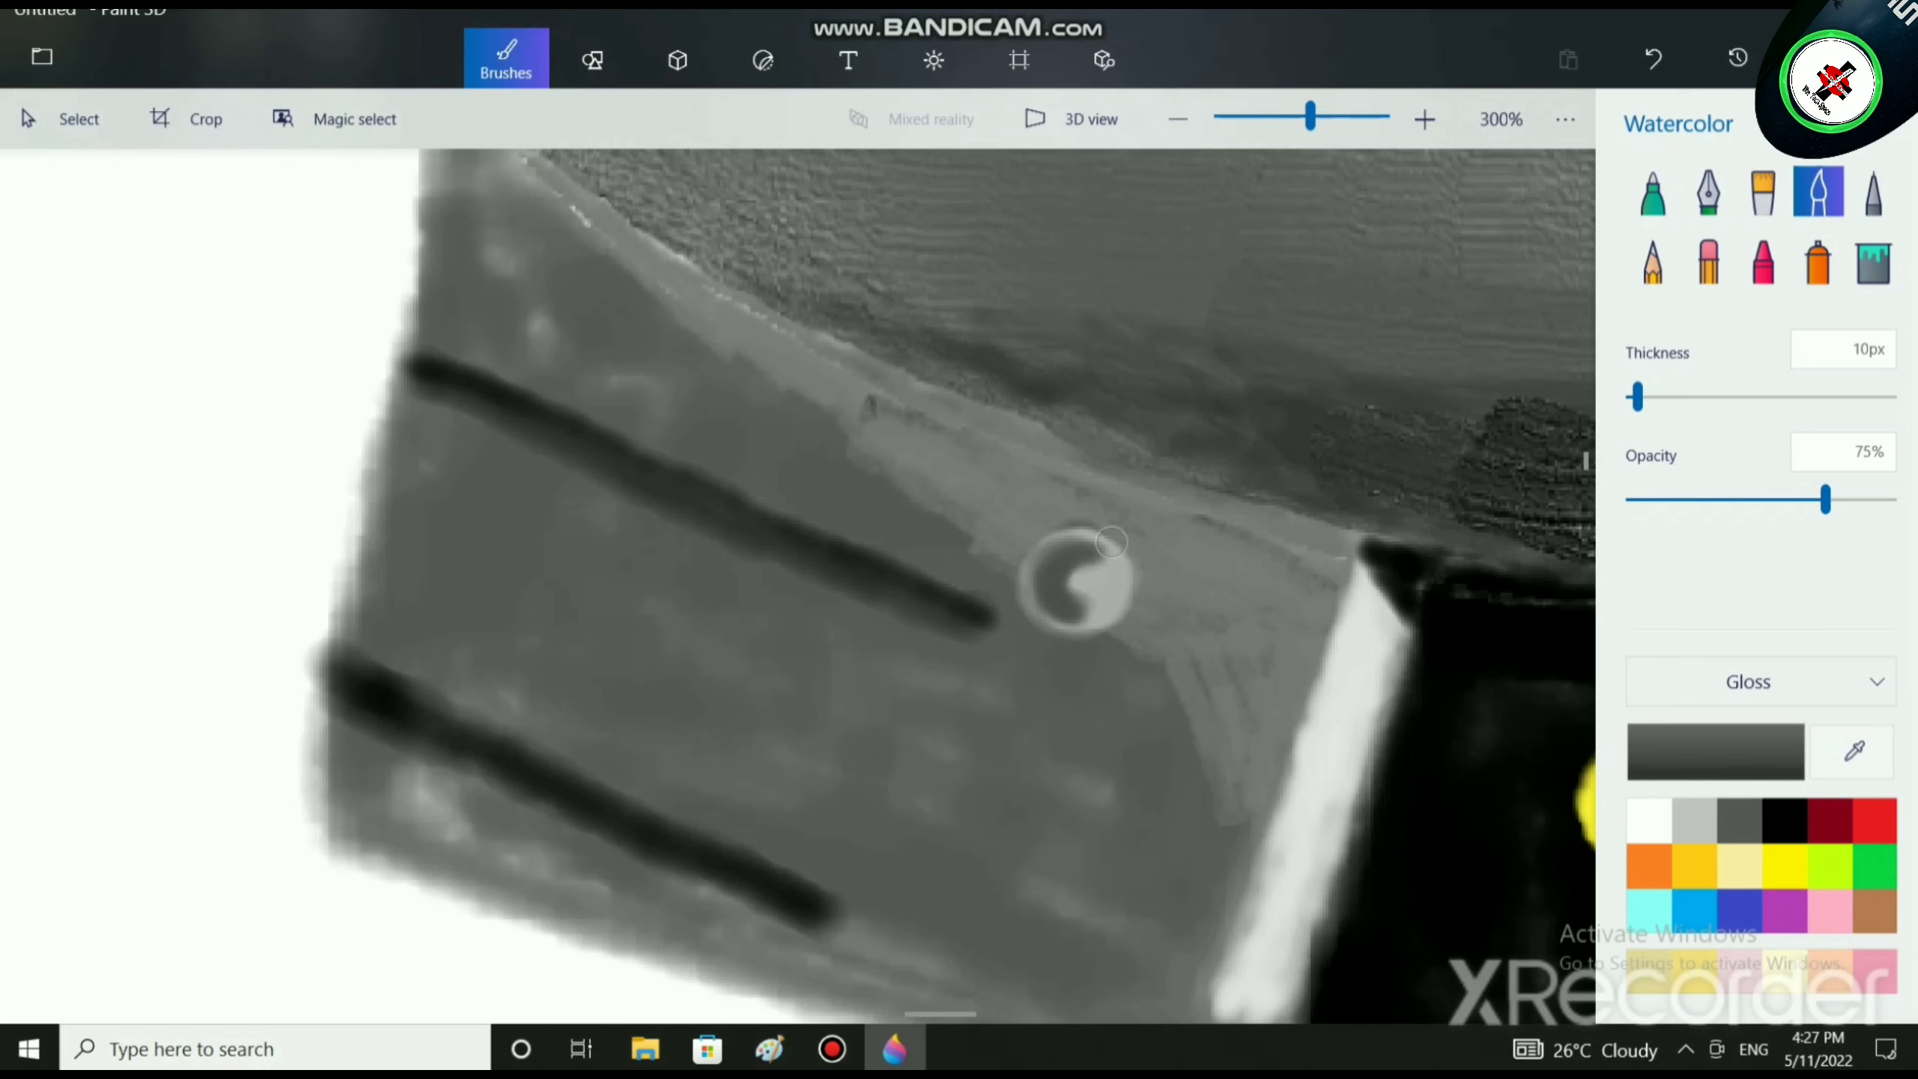
drag(1637, 396, 1630, 397)
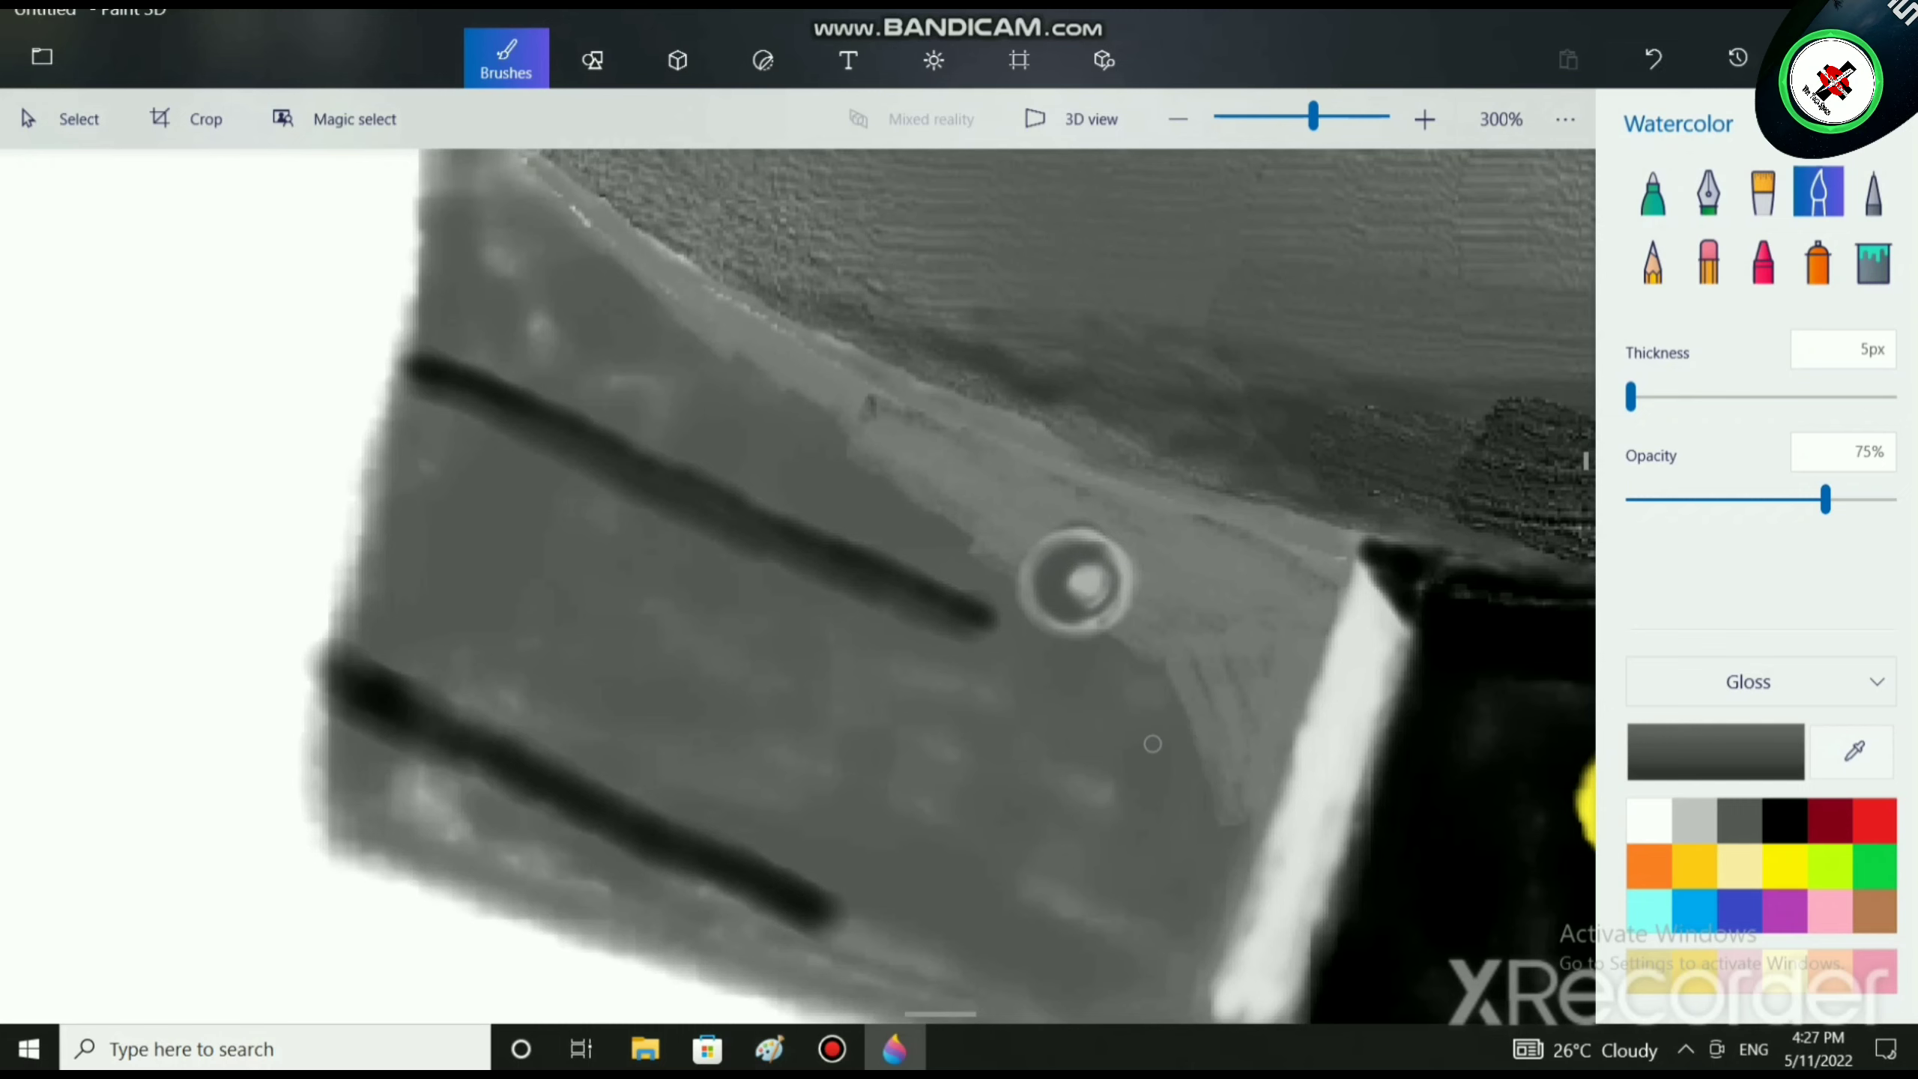
scroll(1152, 743, up, 3)
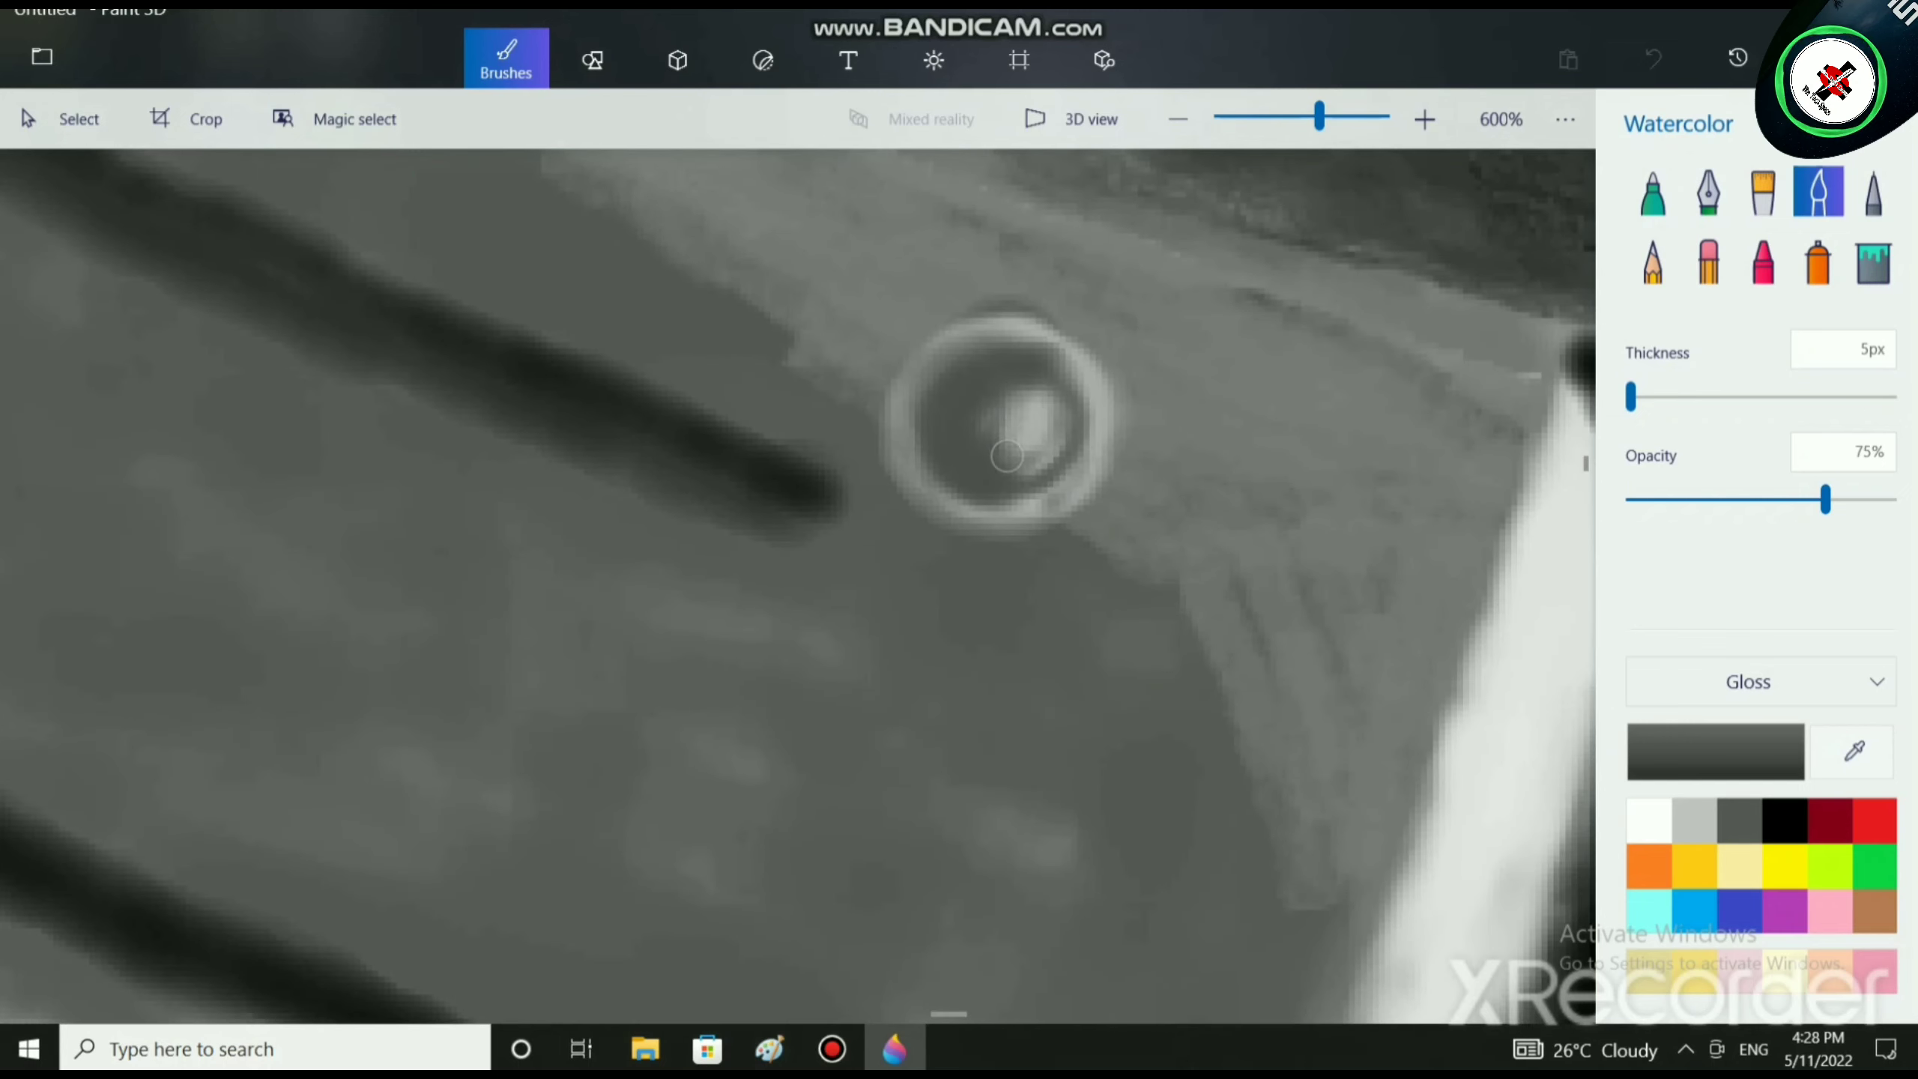
click(985, 472)
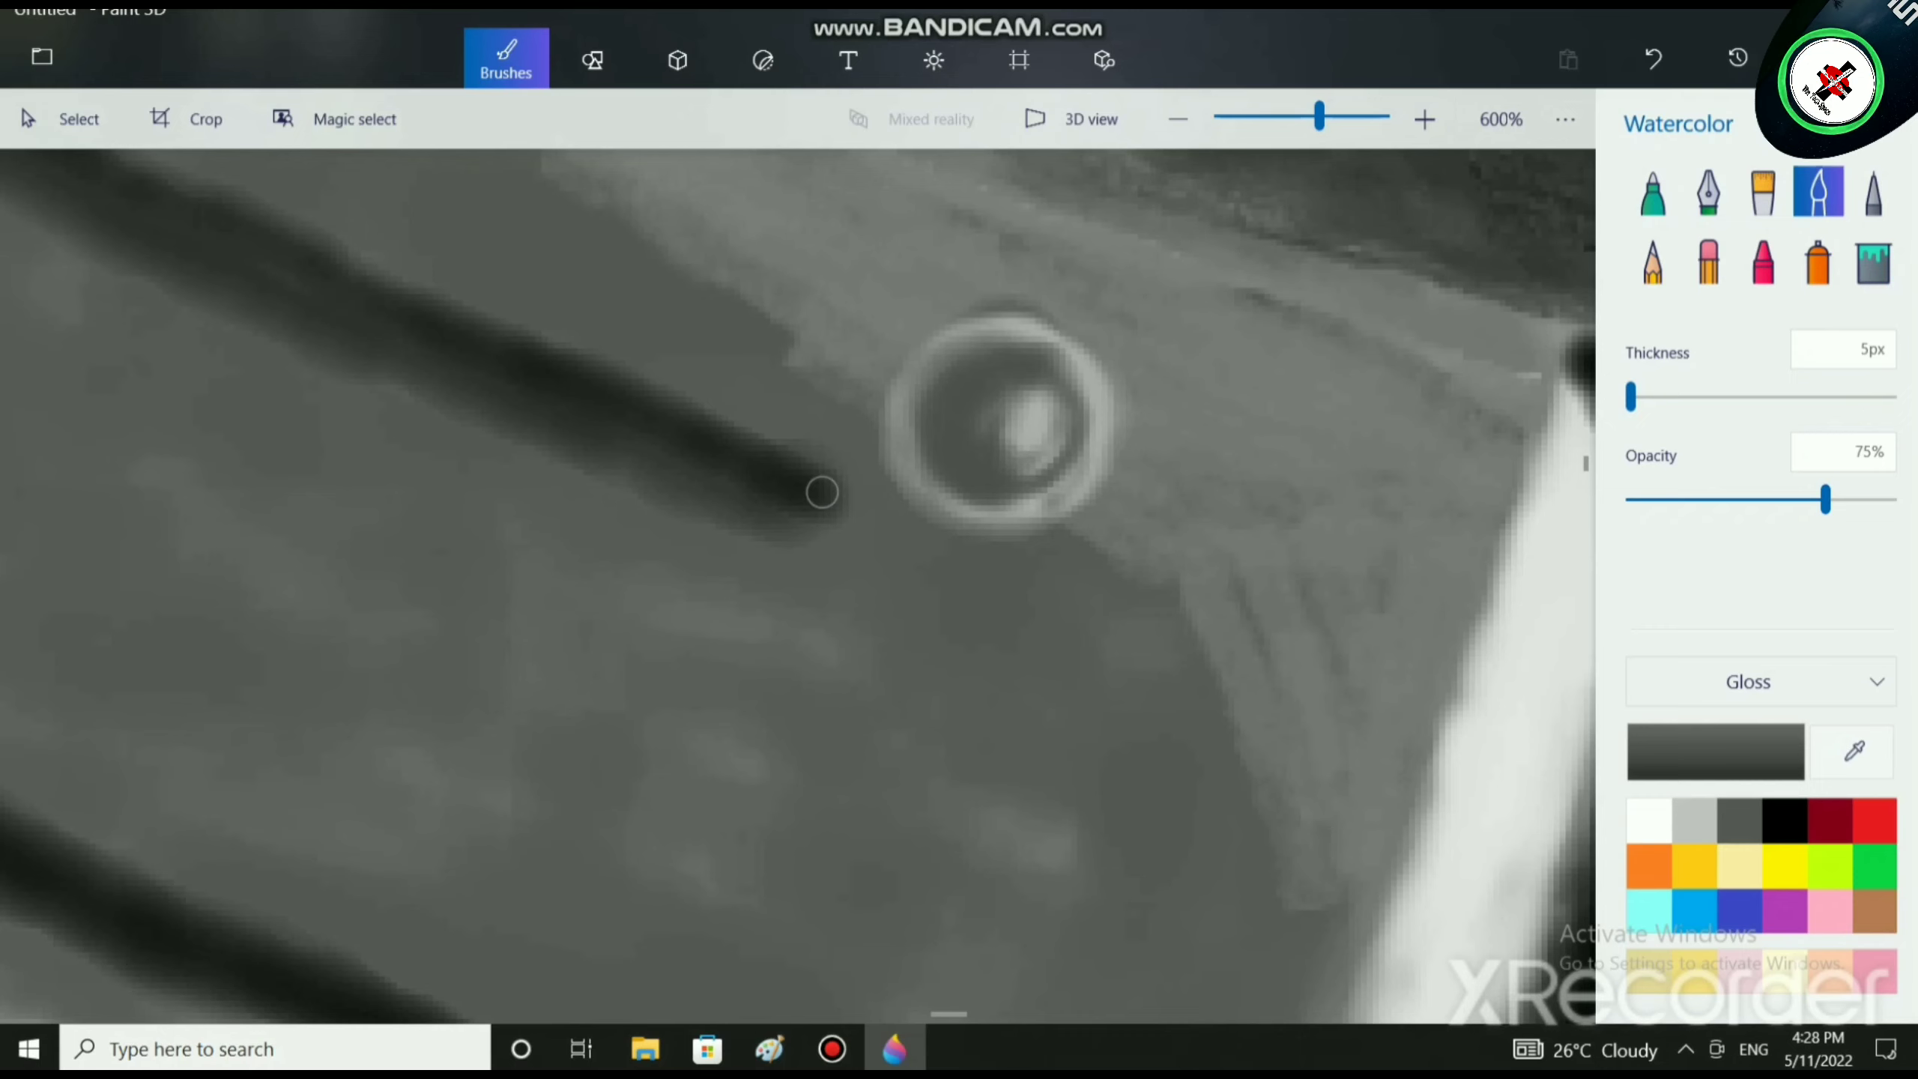
Draw thin black branching strokes at 5 px below the round knob, extending downward beside the lower stripe's end.
click(824, 490)
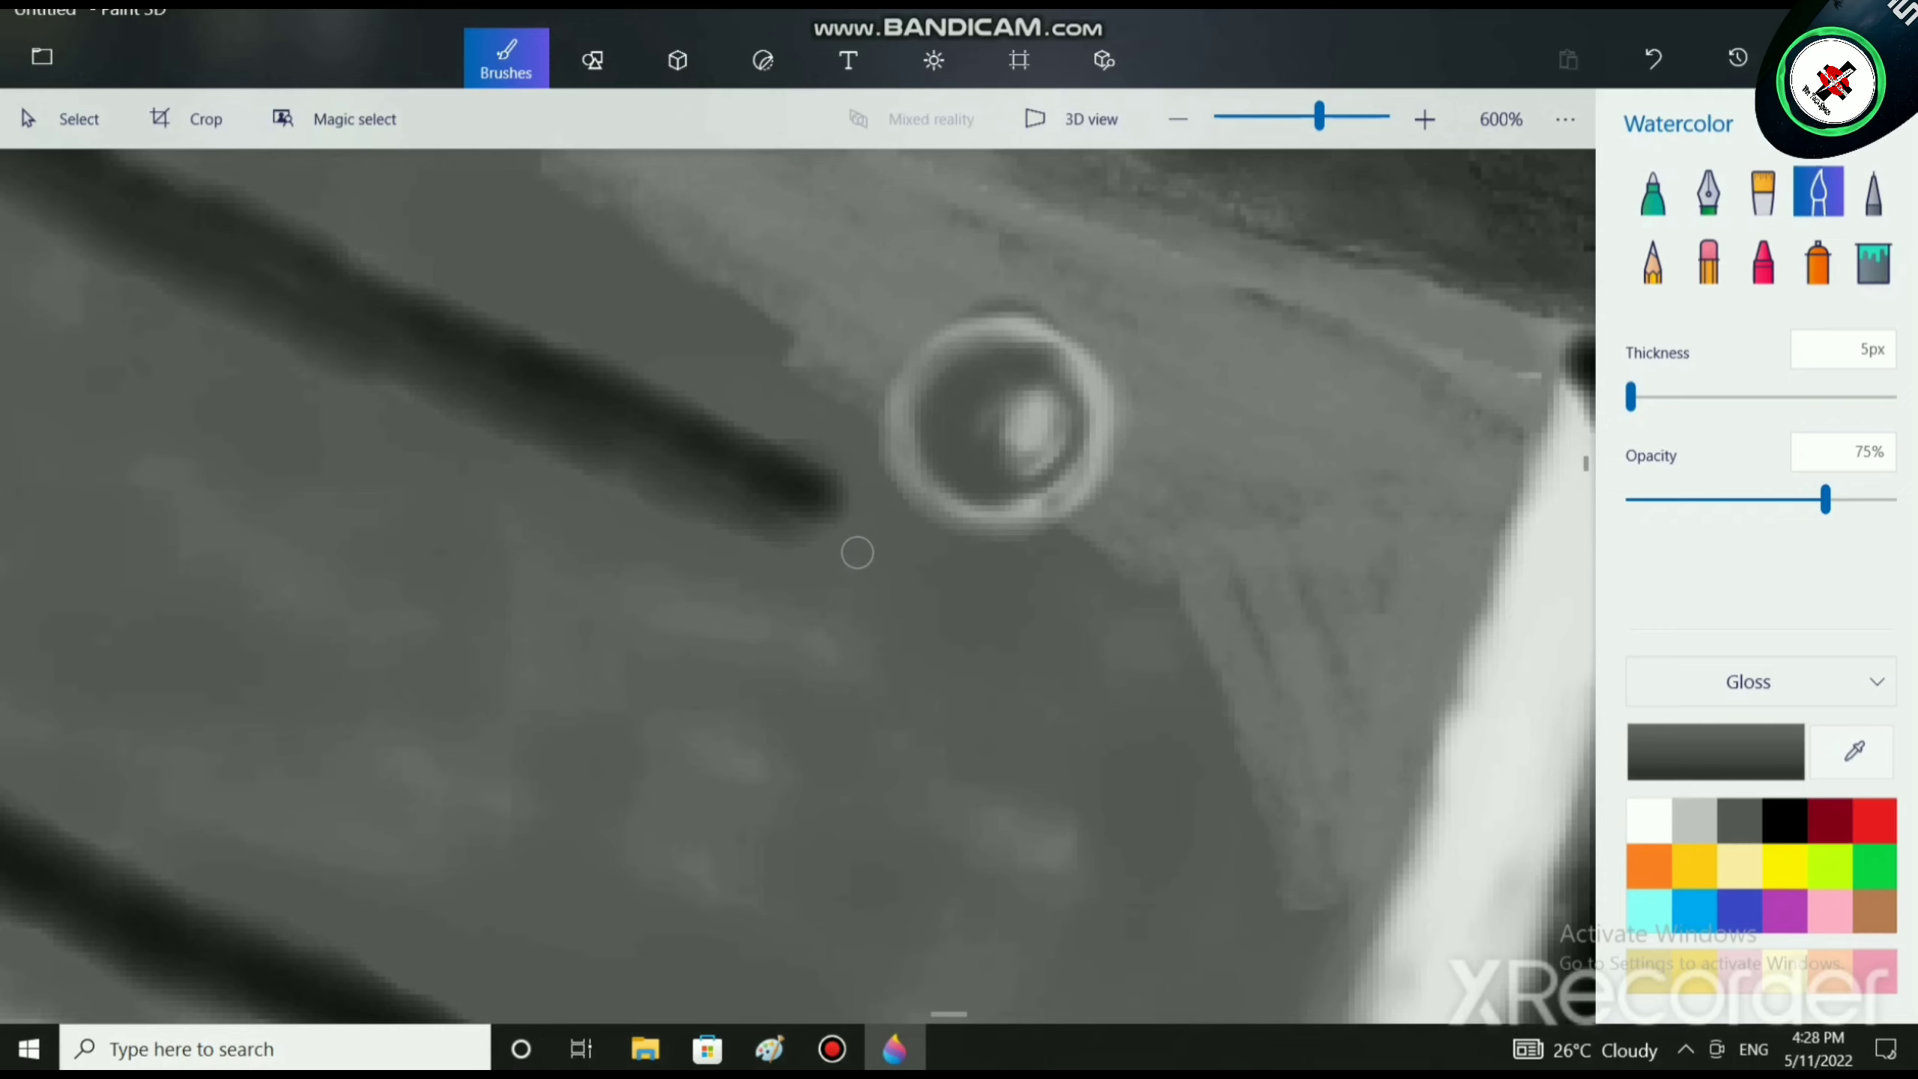
drag(863, 571, 852, 672)
click(1784, 820)
mouse_move(861, 578)
mouse_down()
mouse_move(846, 714)
mouse_move(822, 634)
mouse_move(846, 580)
mouse_move(770, 661)
mouse_move(823, 590)
mouse_move(837, 682)
mouse_move(796, 761)
mouse_move(839, 706)
mouse_move(827, 813)
mouse_move(849, 721)
mouse_move(819, 962)
mouse_move(850, 743)
mouse_up()
scroll(896, 795, down, 5)
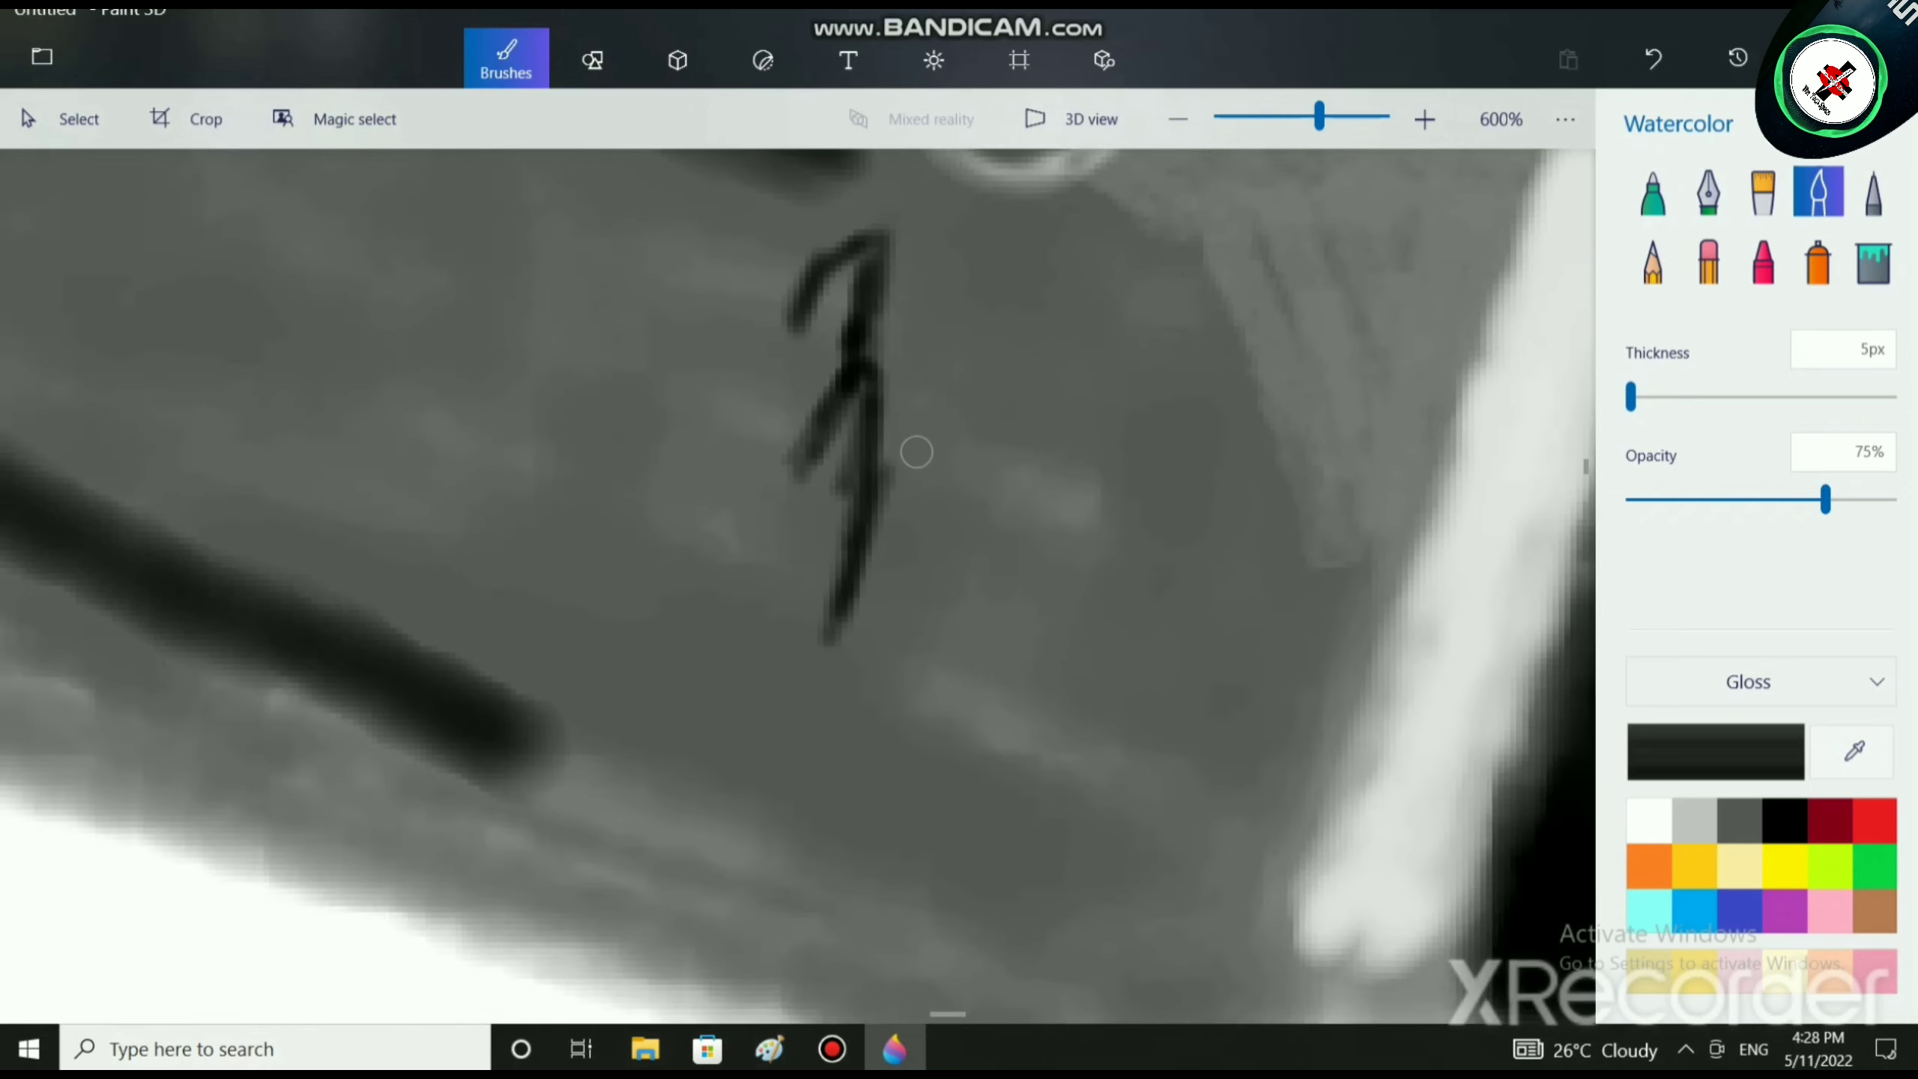
drag(842, 594, 800, 753)
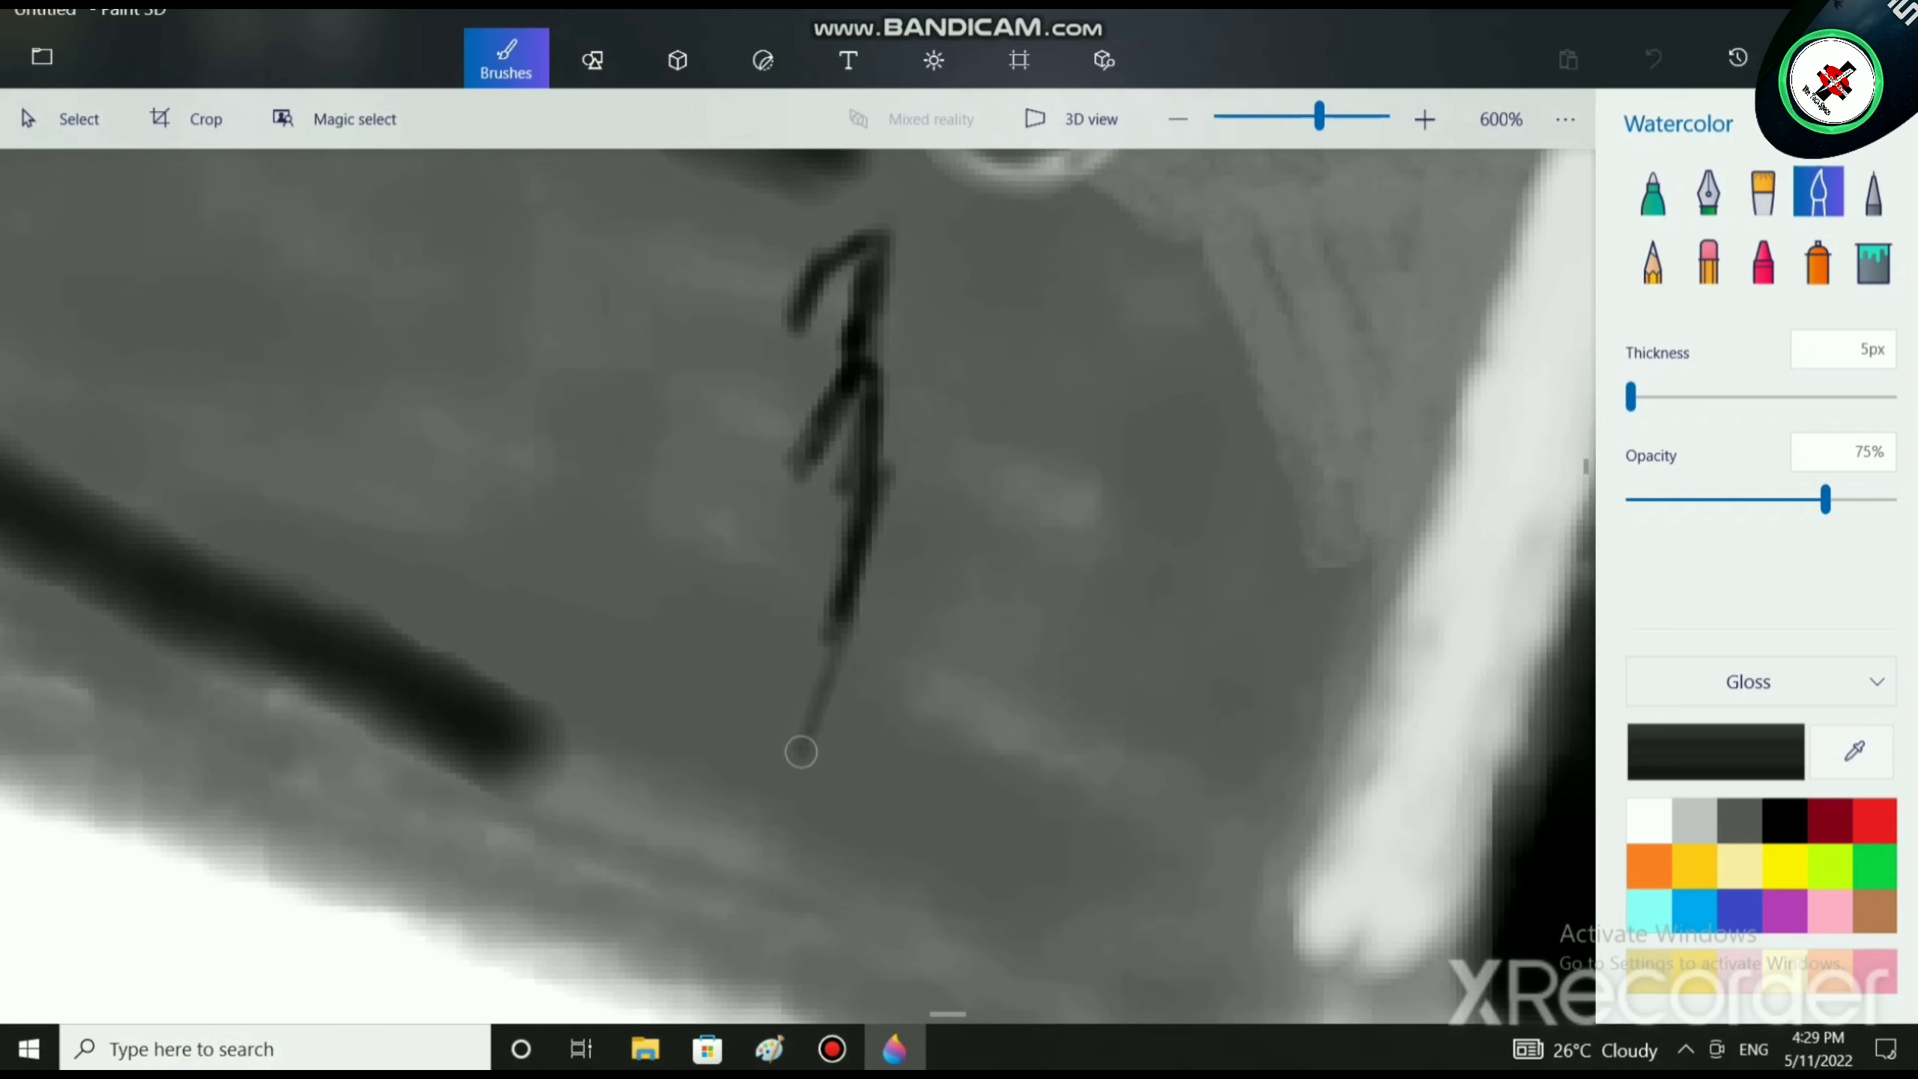
mouse_move(879, 376)
mouse_down()
mouse_move(884, 552)
mouse_move(846, 768)
mouse_move(889, 484)
mouse_move(862, 440)
mouse_move(880, 421)
mouse_move(878, 579)
mouse_move(838, 709)
mouse_up()
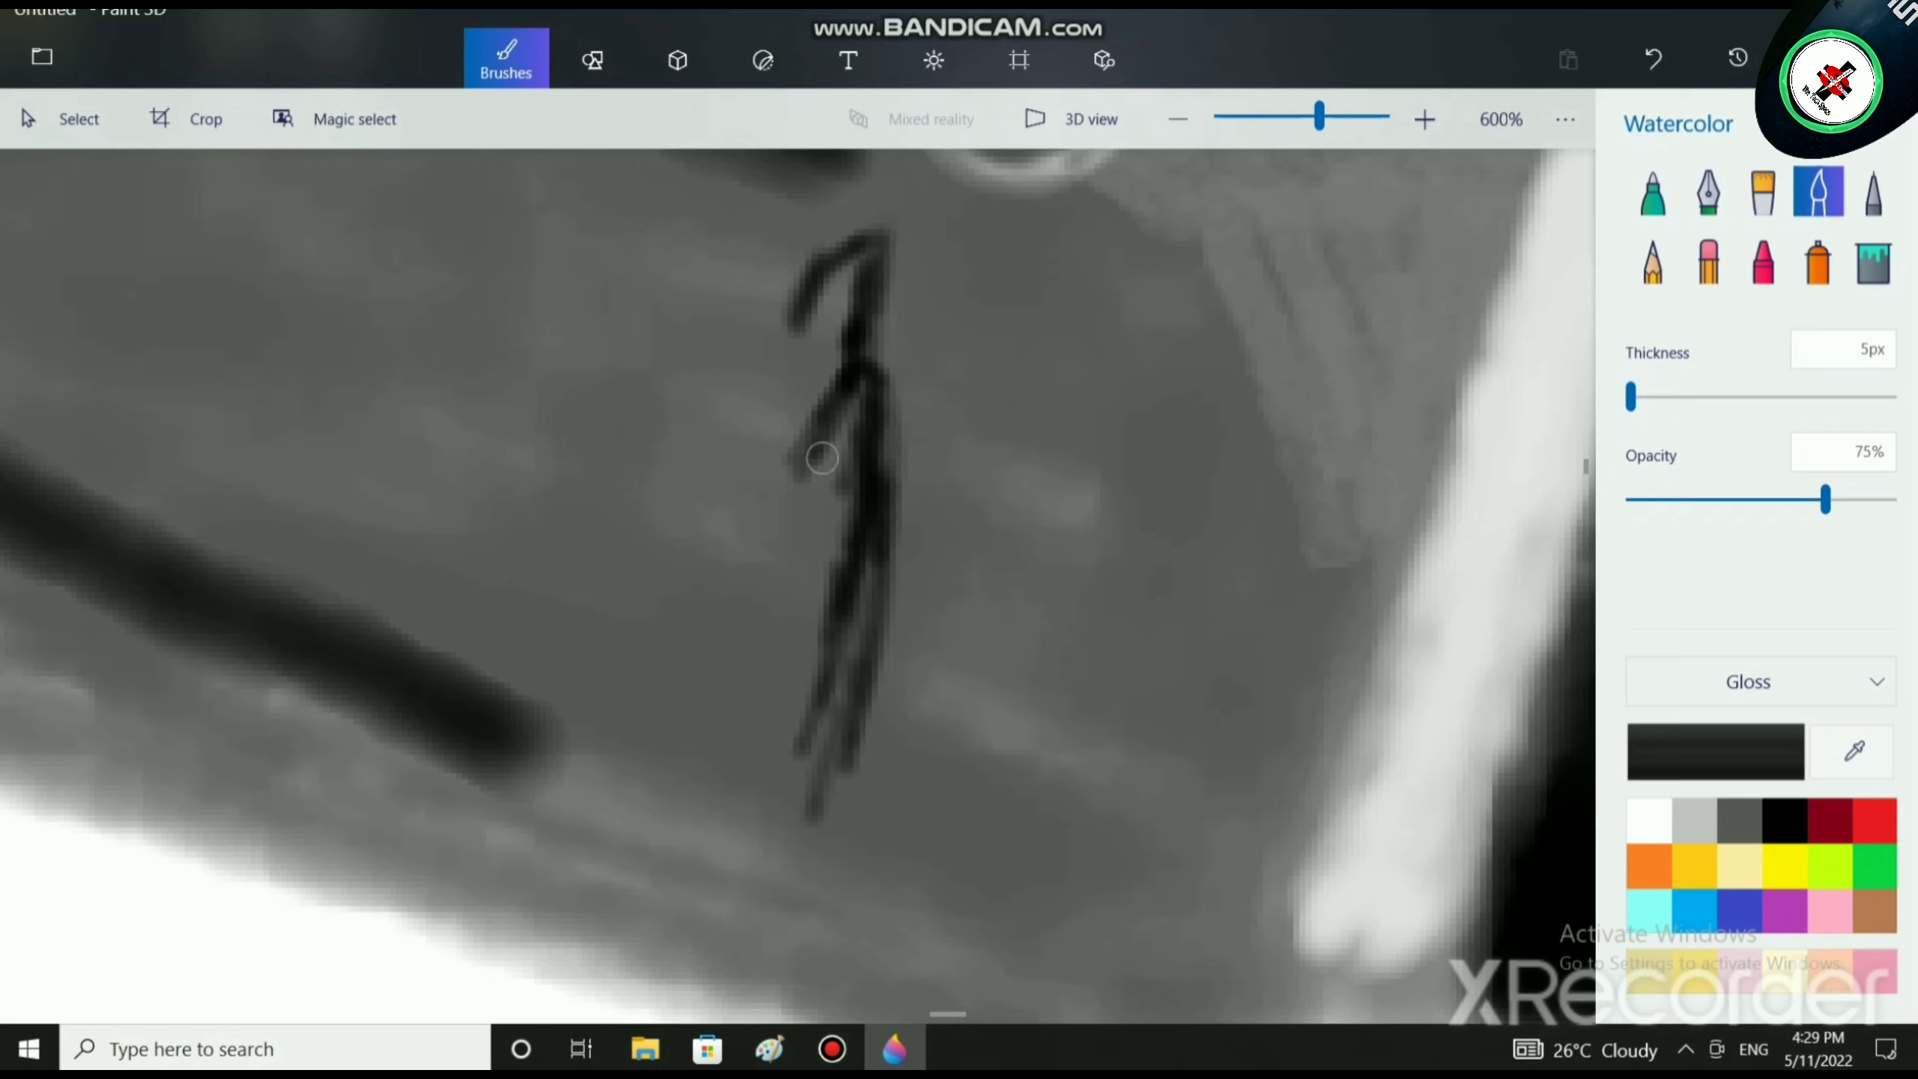
mouse_move(794, 435)
mouse_down()
mouse_move(705, 782)
mouse_move(748, 574)
mouse_up()
mouse_move(847, 644)
mouse_down()
mouse_move(846, 531)
mouse_move(815, 797)
mouse_move(866, 728)
mouse_up()
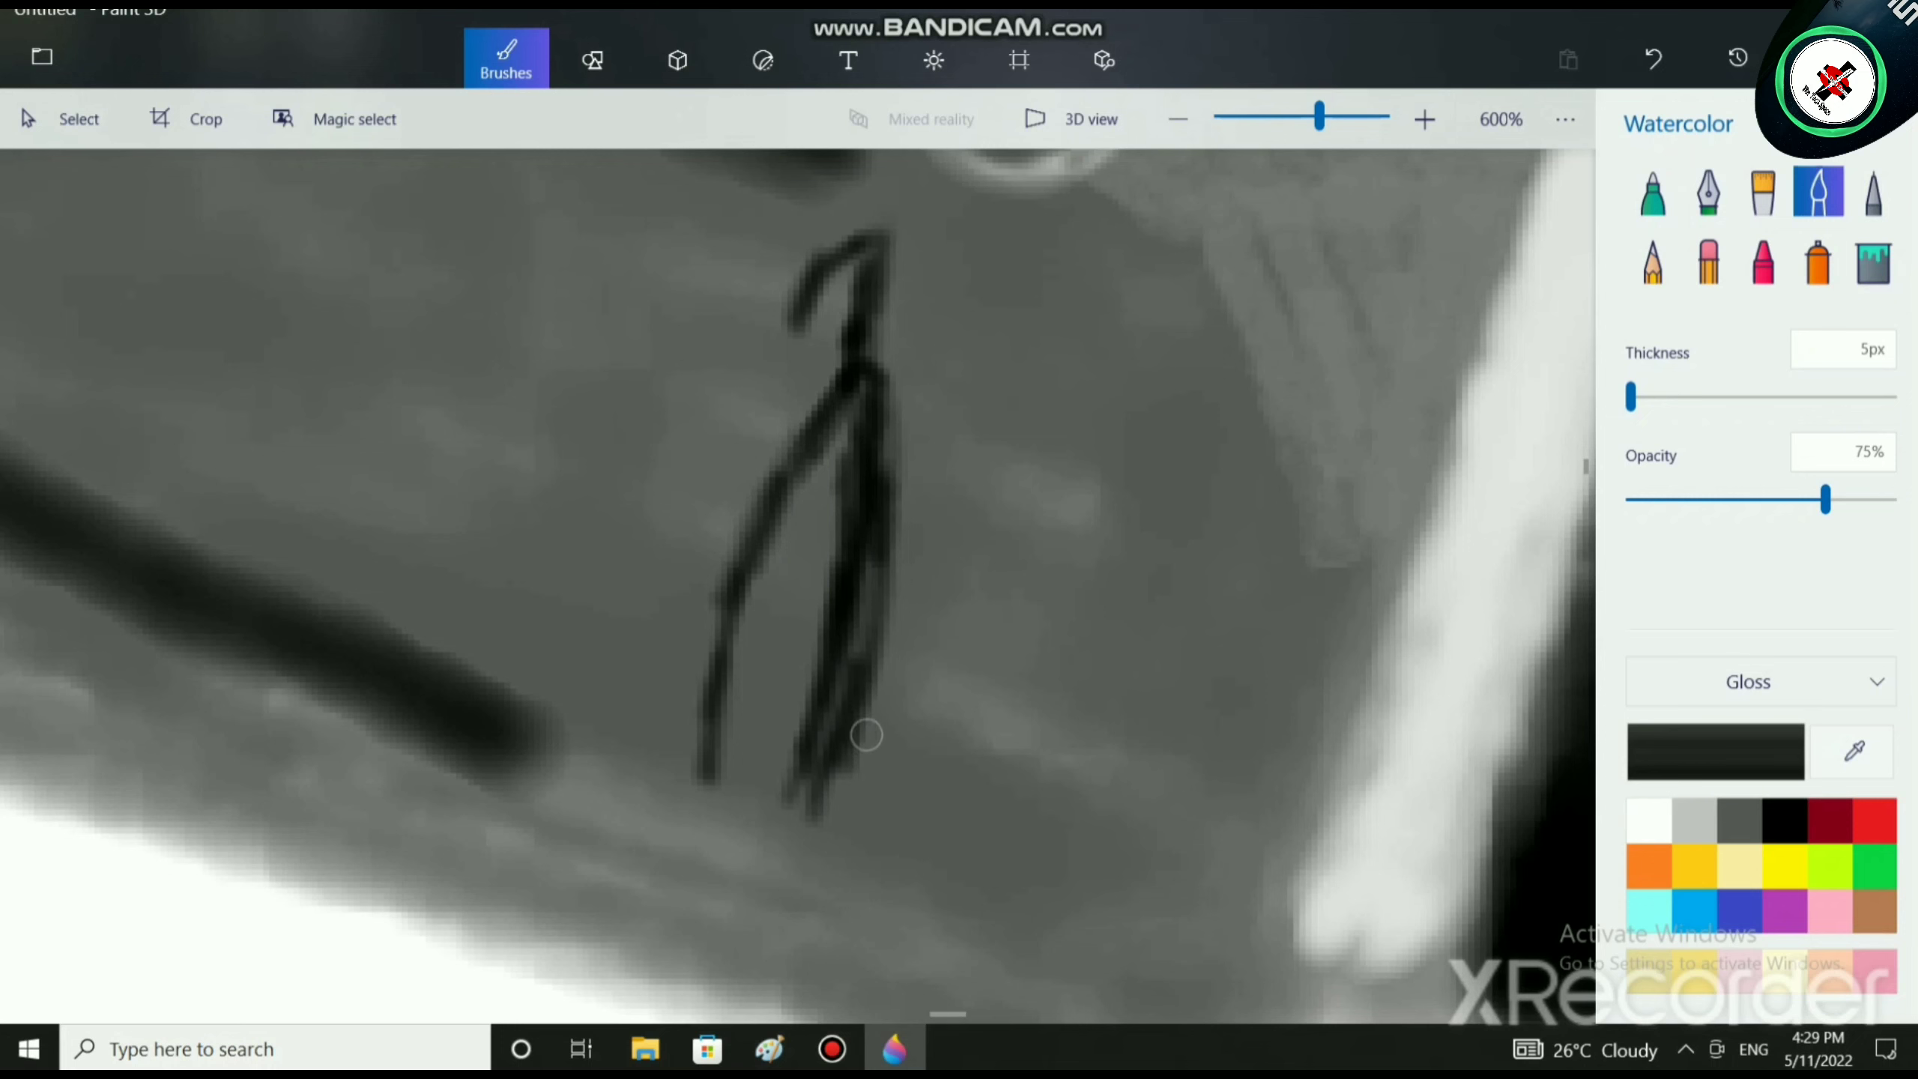
Tone down the white strip with light grey Watercolor strokes, using 31 px at 18% opacity, and set the brush to 21 px at 52%.
scroll(953, 757, down, 3)
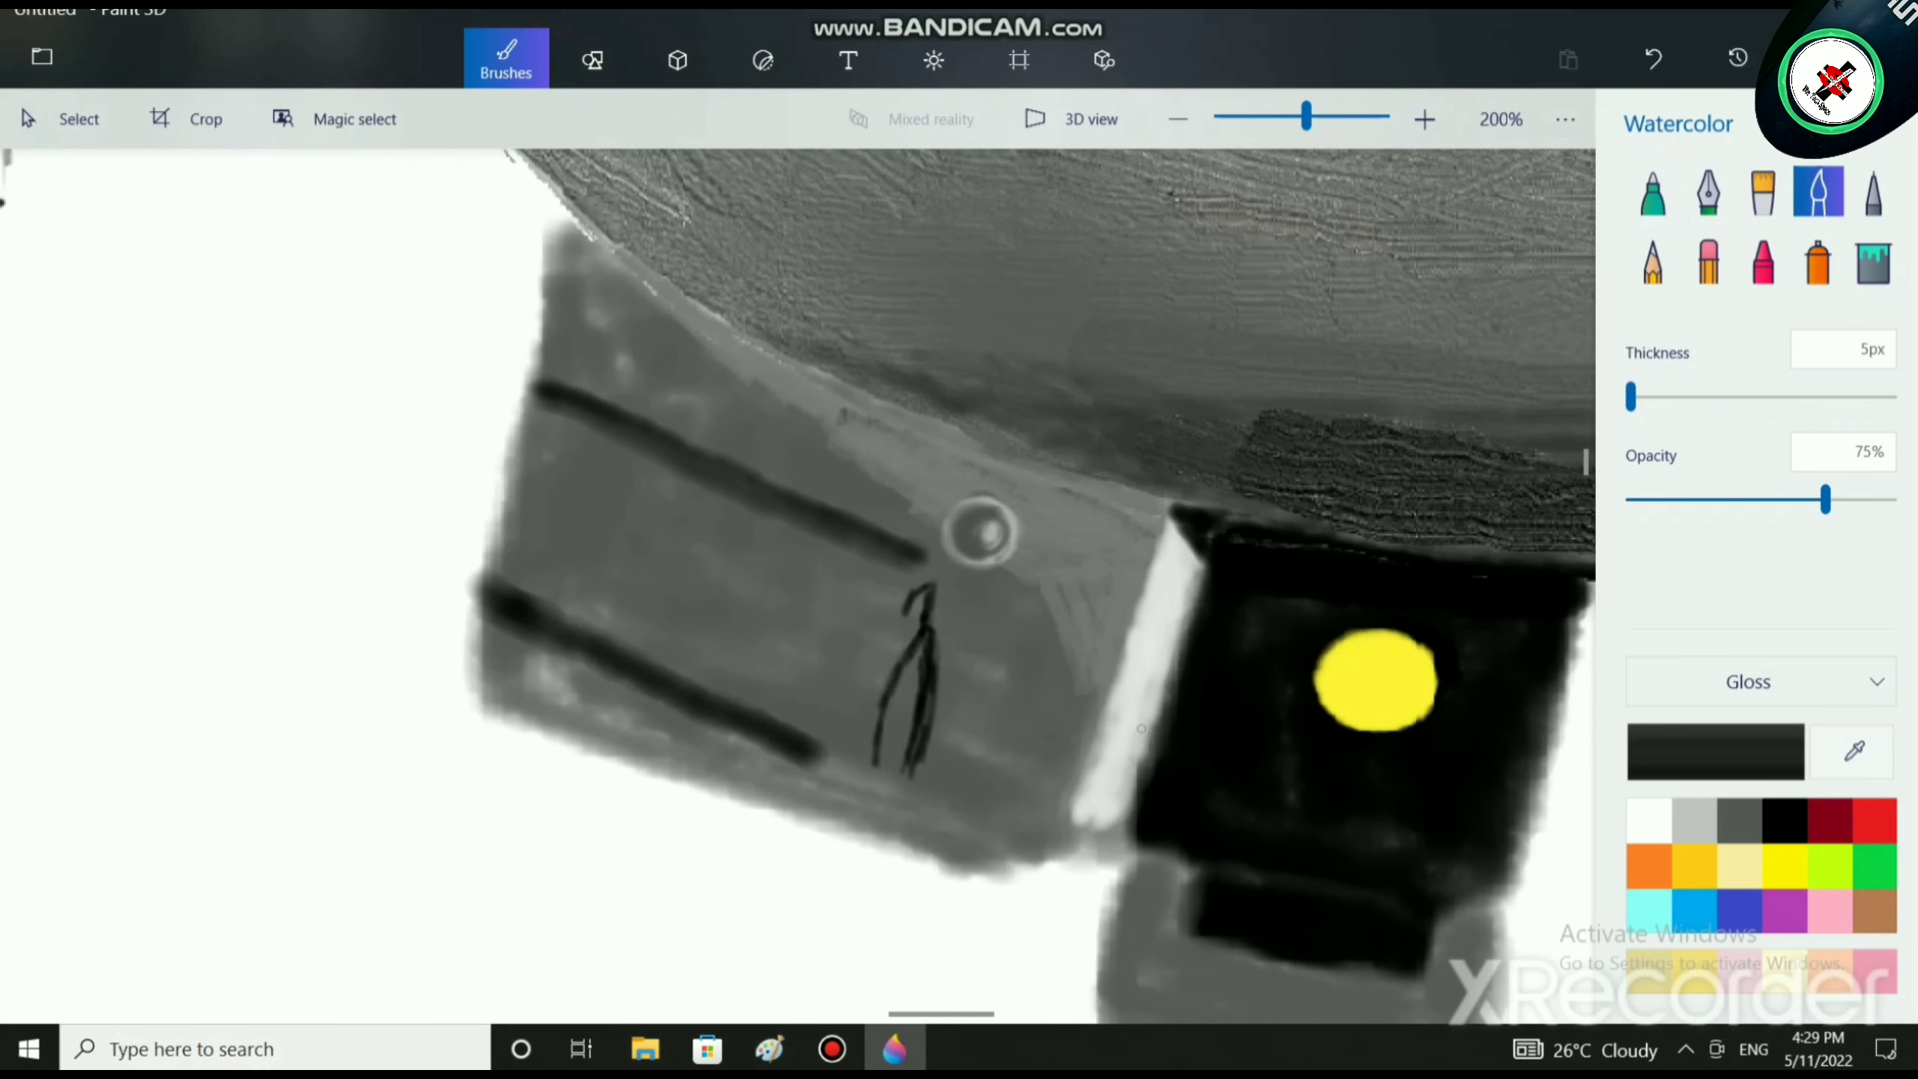
scroll(1141, 728, down, 1)
scroll(1141, 728, right, 1)
click(1693, 820)
mouse_move(1050, 570)
mouse_down()
mouse_move(1025, 713)
mouse_move(1054, 585)
mouse_move(1058, 632)
mouse_up()
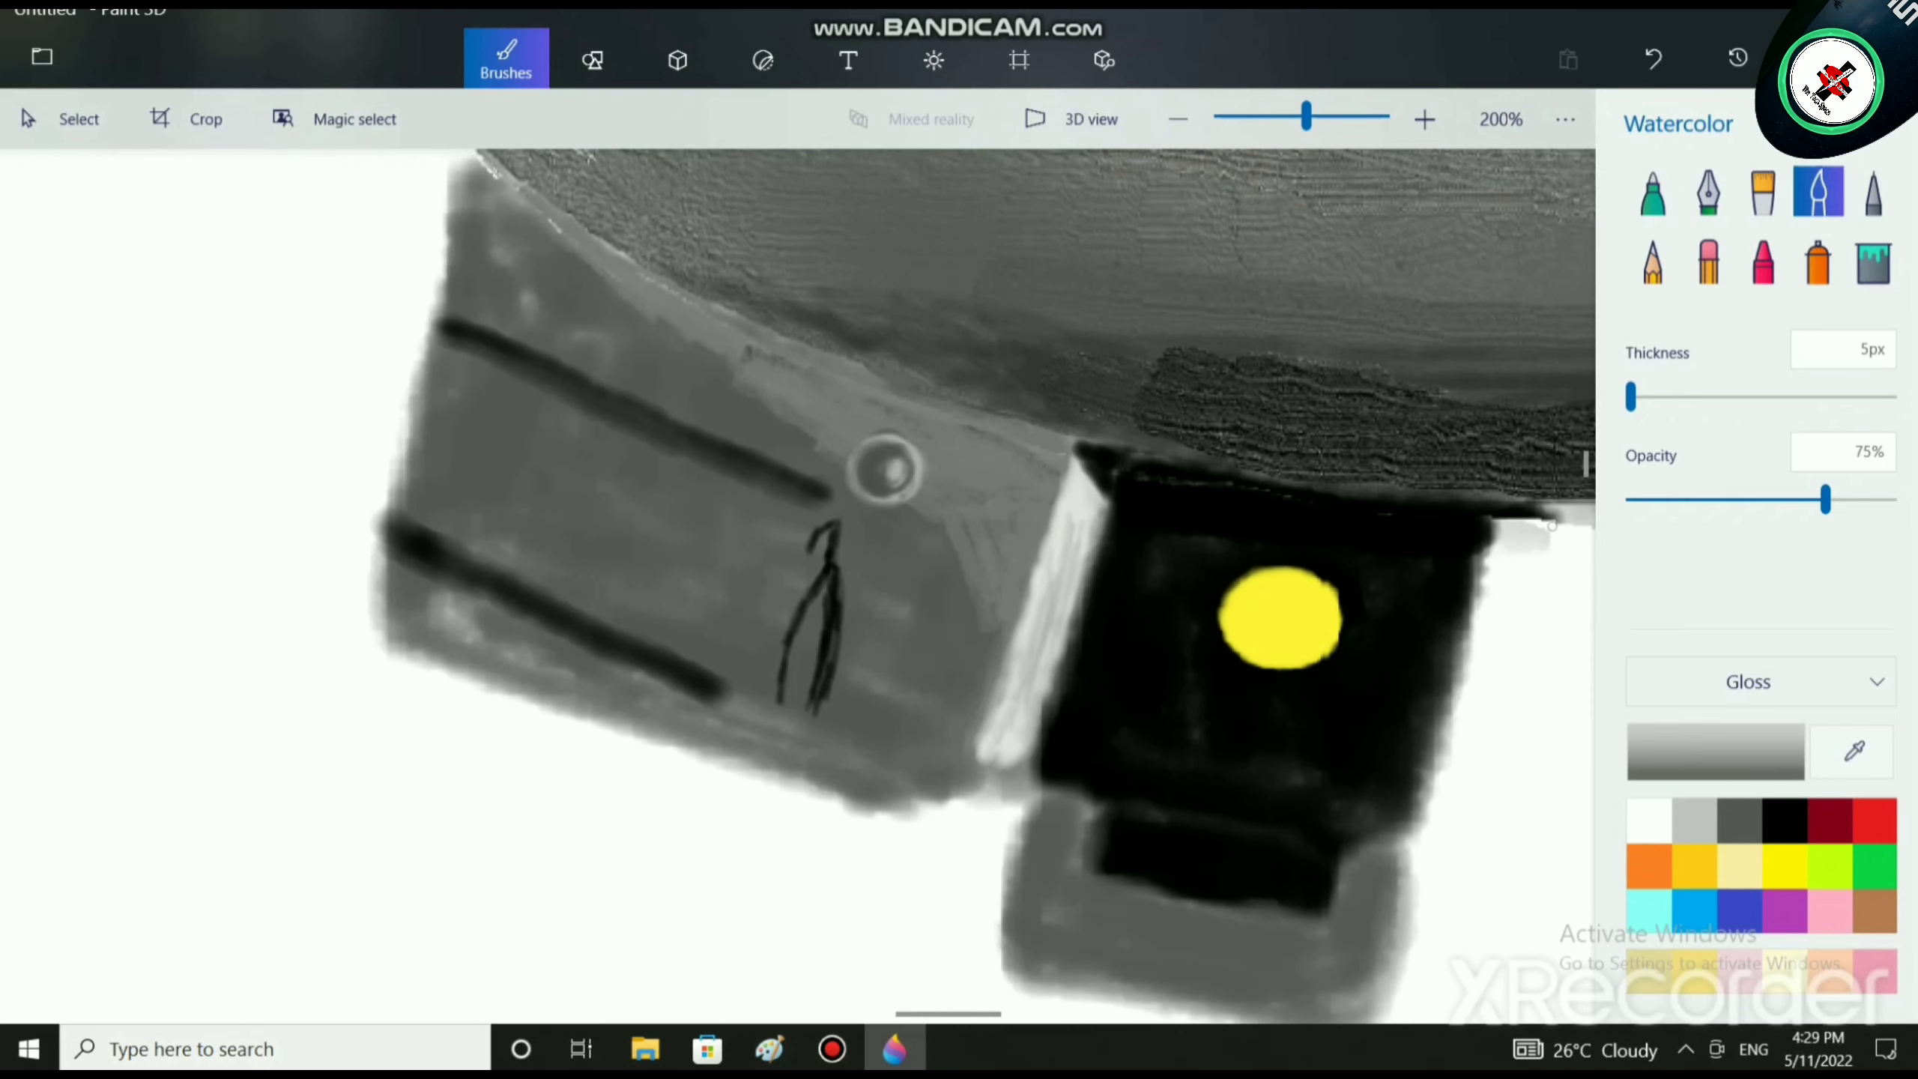
drag(1631, 396, 1665, 397)
drag(1825, 500, 1675, 500)
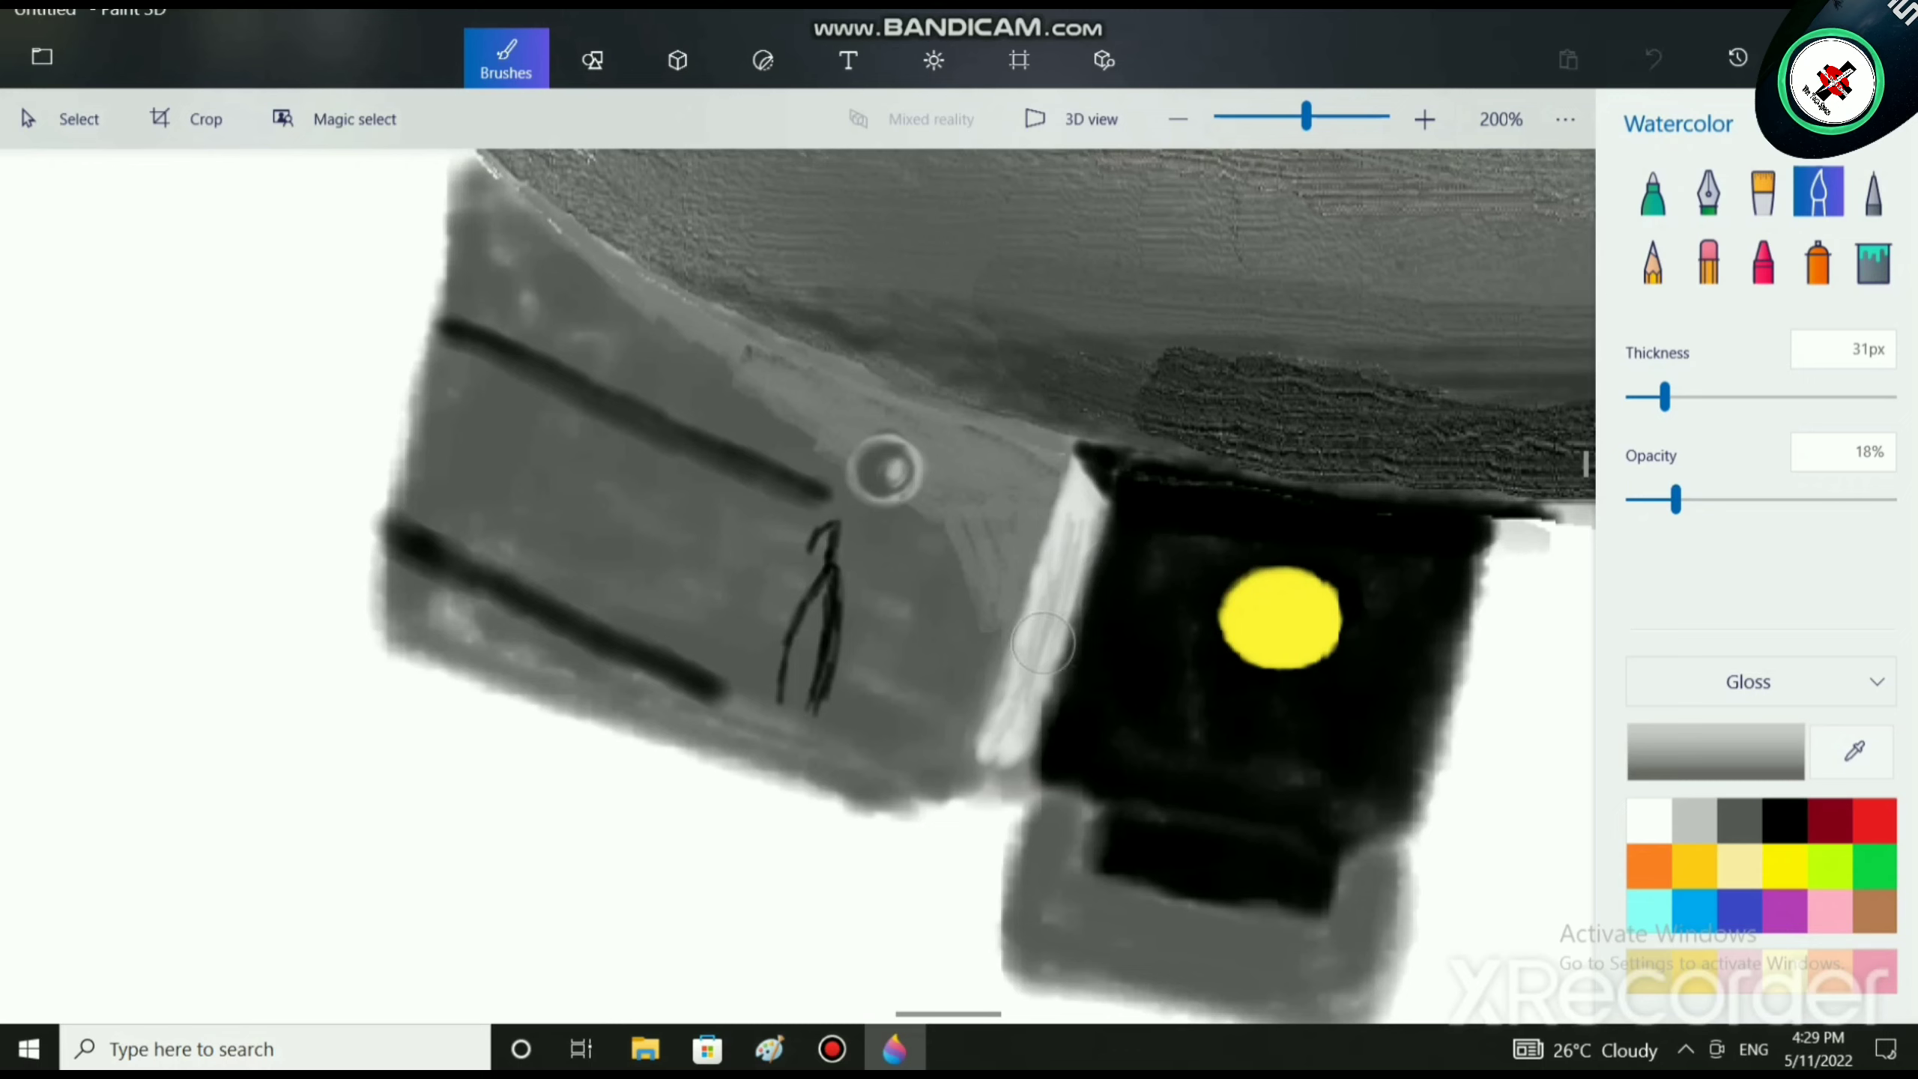
mouse_move(1074, 483)
mouse_down()
mouse_move(1071, 538)
mouse_move(965, 731)
mouse_up()
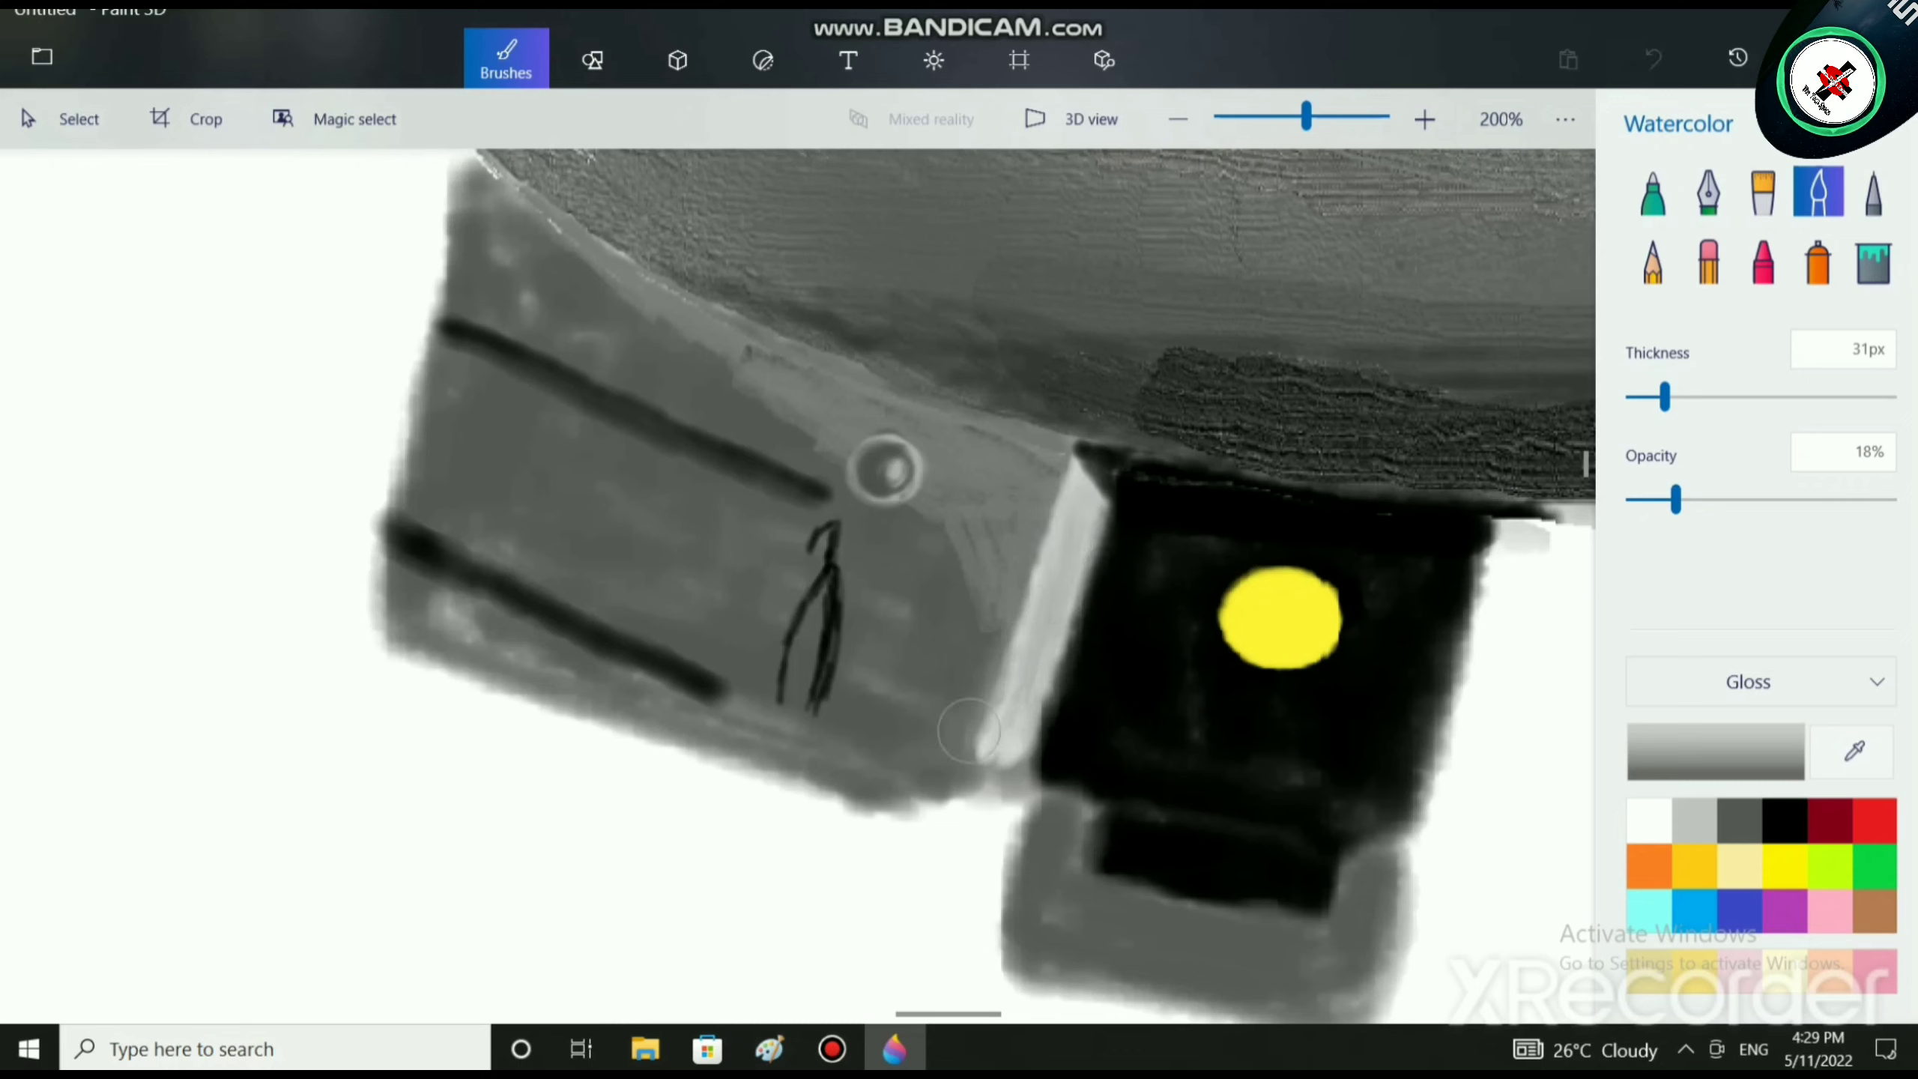
mouse_move(1665, 396)
mouse_down()
mouse_move(1683, 396)
mouse_move(1651, 397)
mouse_up()
drag(1675, 500, 1715, 500)
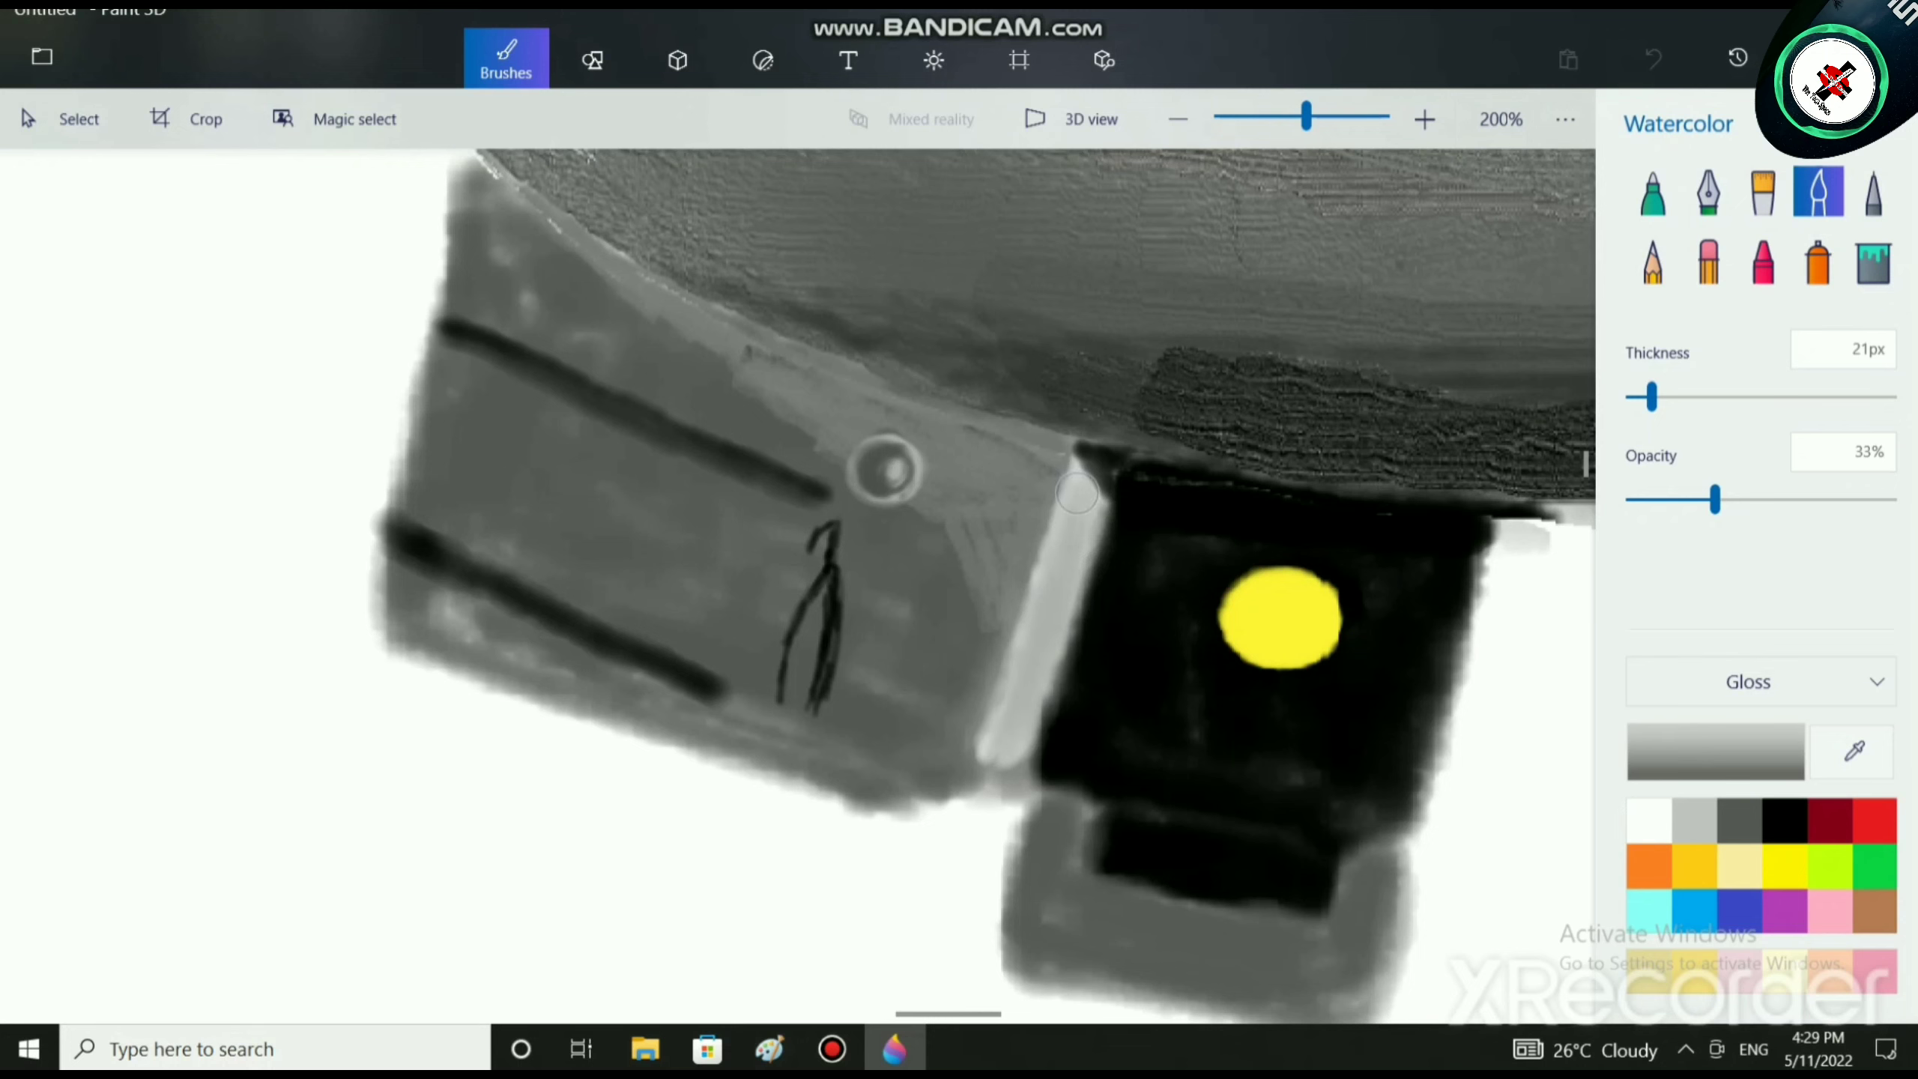
drag(1715, 500, 1764, 500)
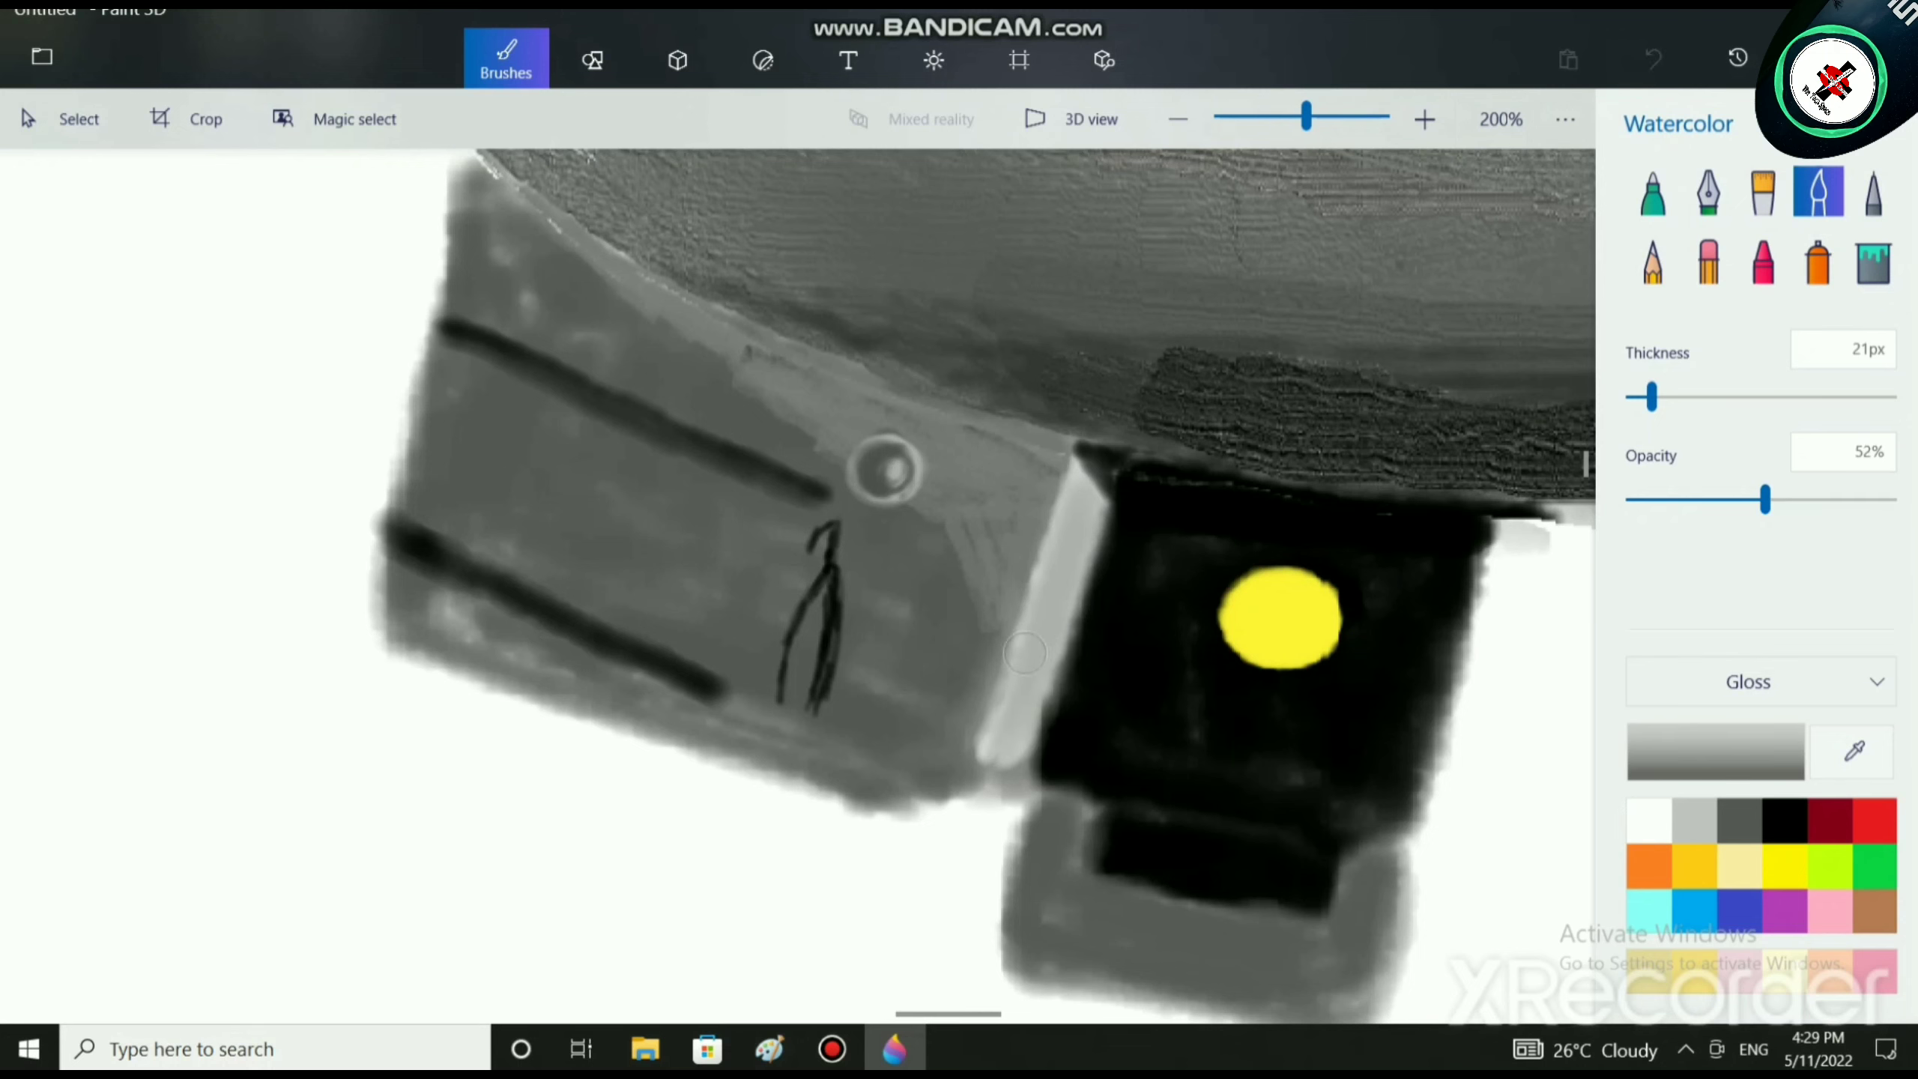
click(1785, 821)
mouse_move(1068, 532)
mouse_down()
mouse_move(1003, 701)
mouse_move(1072, 612)
mouse_move(1090, 461)
mouse_move(996, 736)
mouse_up()
key(ctrl+z)
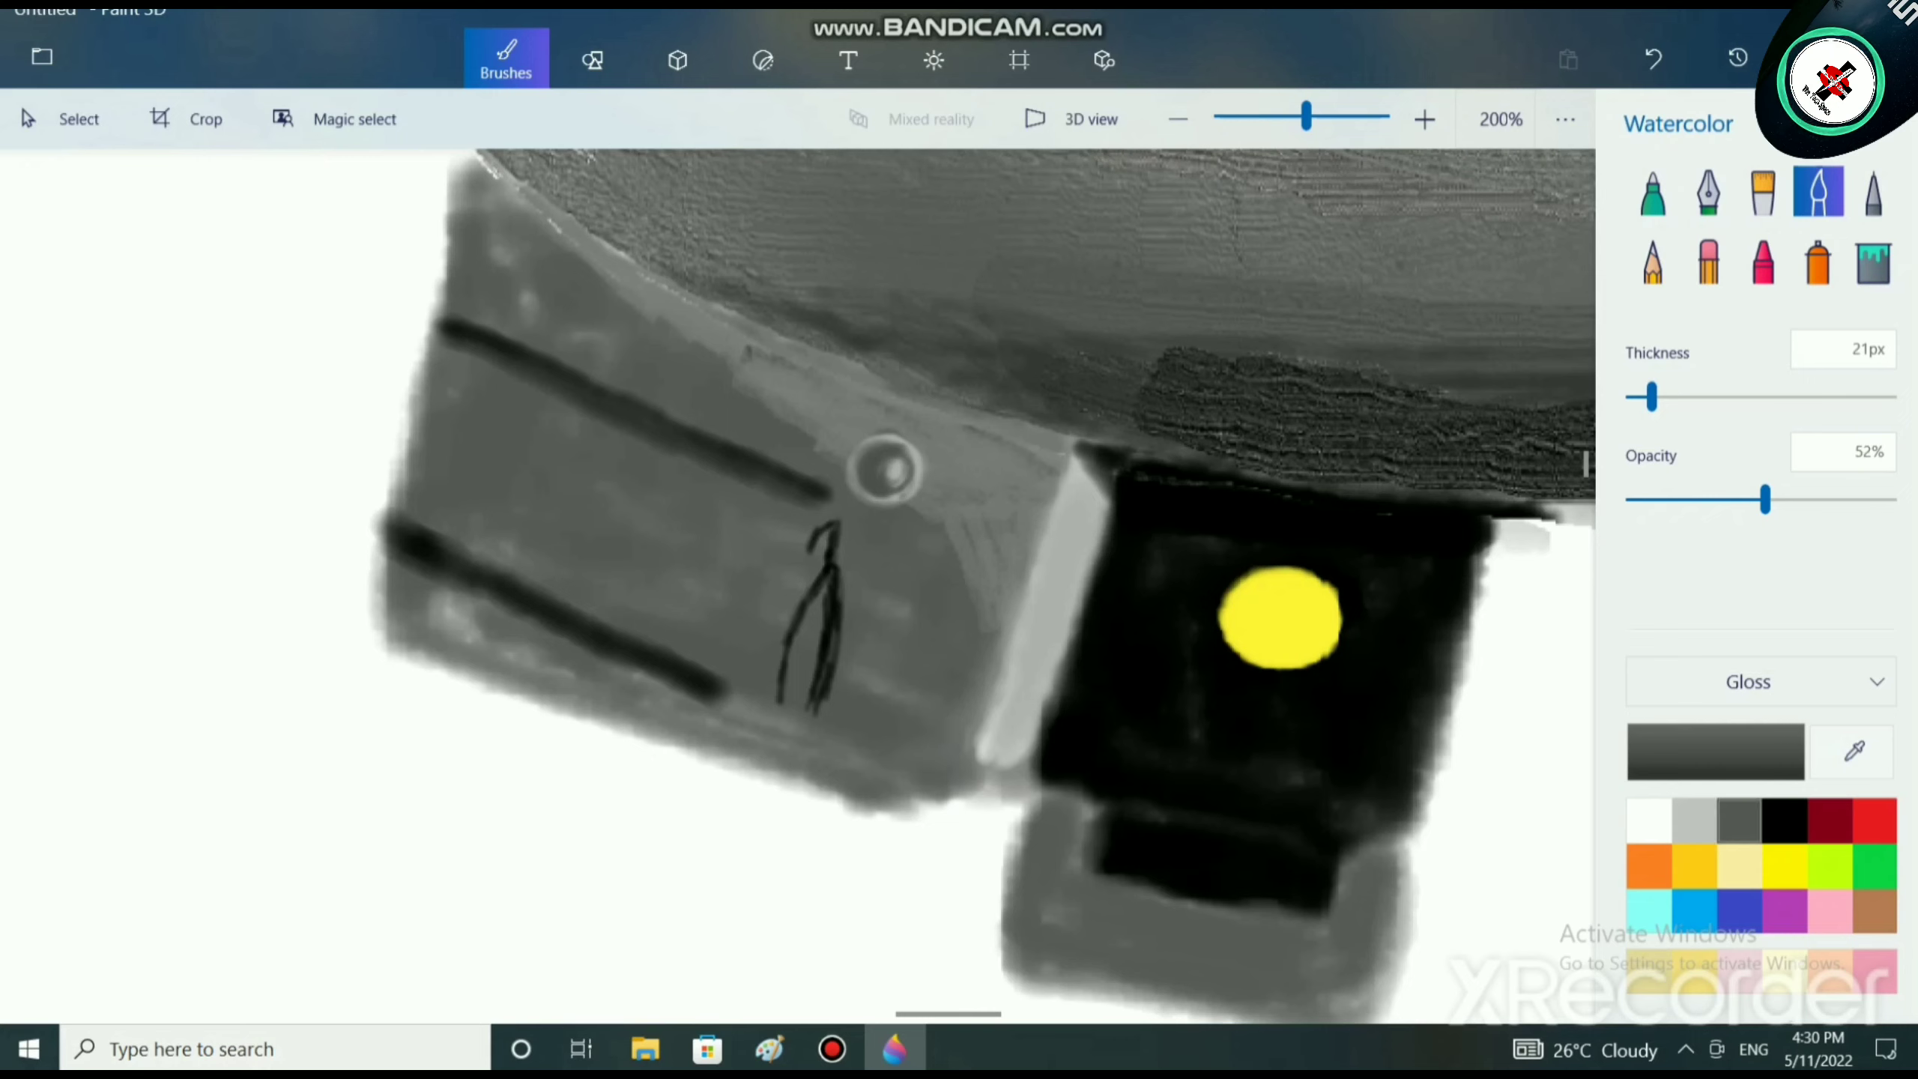
Shade the grey block's lower edge with black at 52% opacity and outline an offset frame beside and below the lower clip.
click(1785, 821)
drag(789, 717, 929, 770)
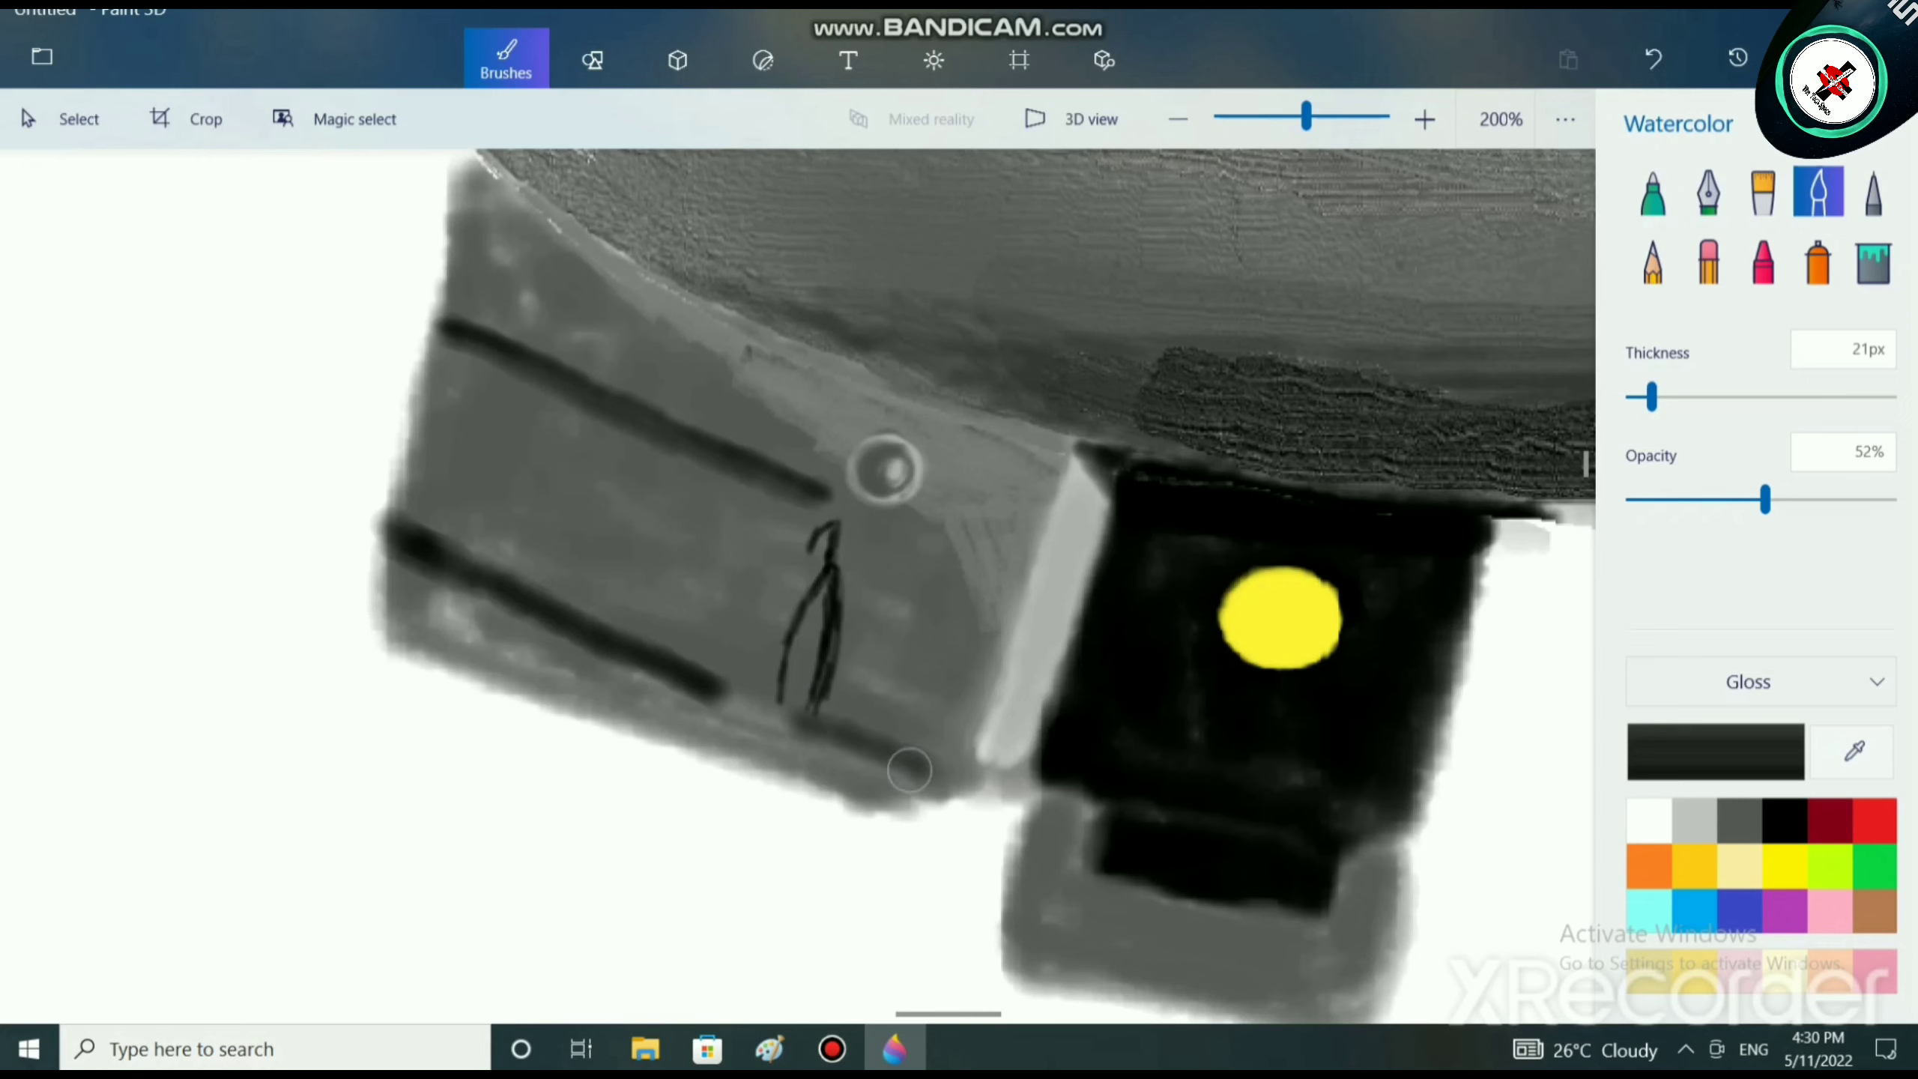
mouse_move(811, 716)
mouse_down()
mouse_move(951, 738)
mouse_move(851, 708)
mouse_move(971, 752)
mouse_move(962, 793)
mouse_move(868, 749)
mouse_move(956, 779)
mouse_move(937, 995)
mouse_move(1004, 974)
mouse_up()
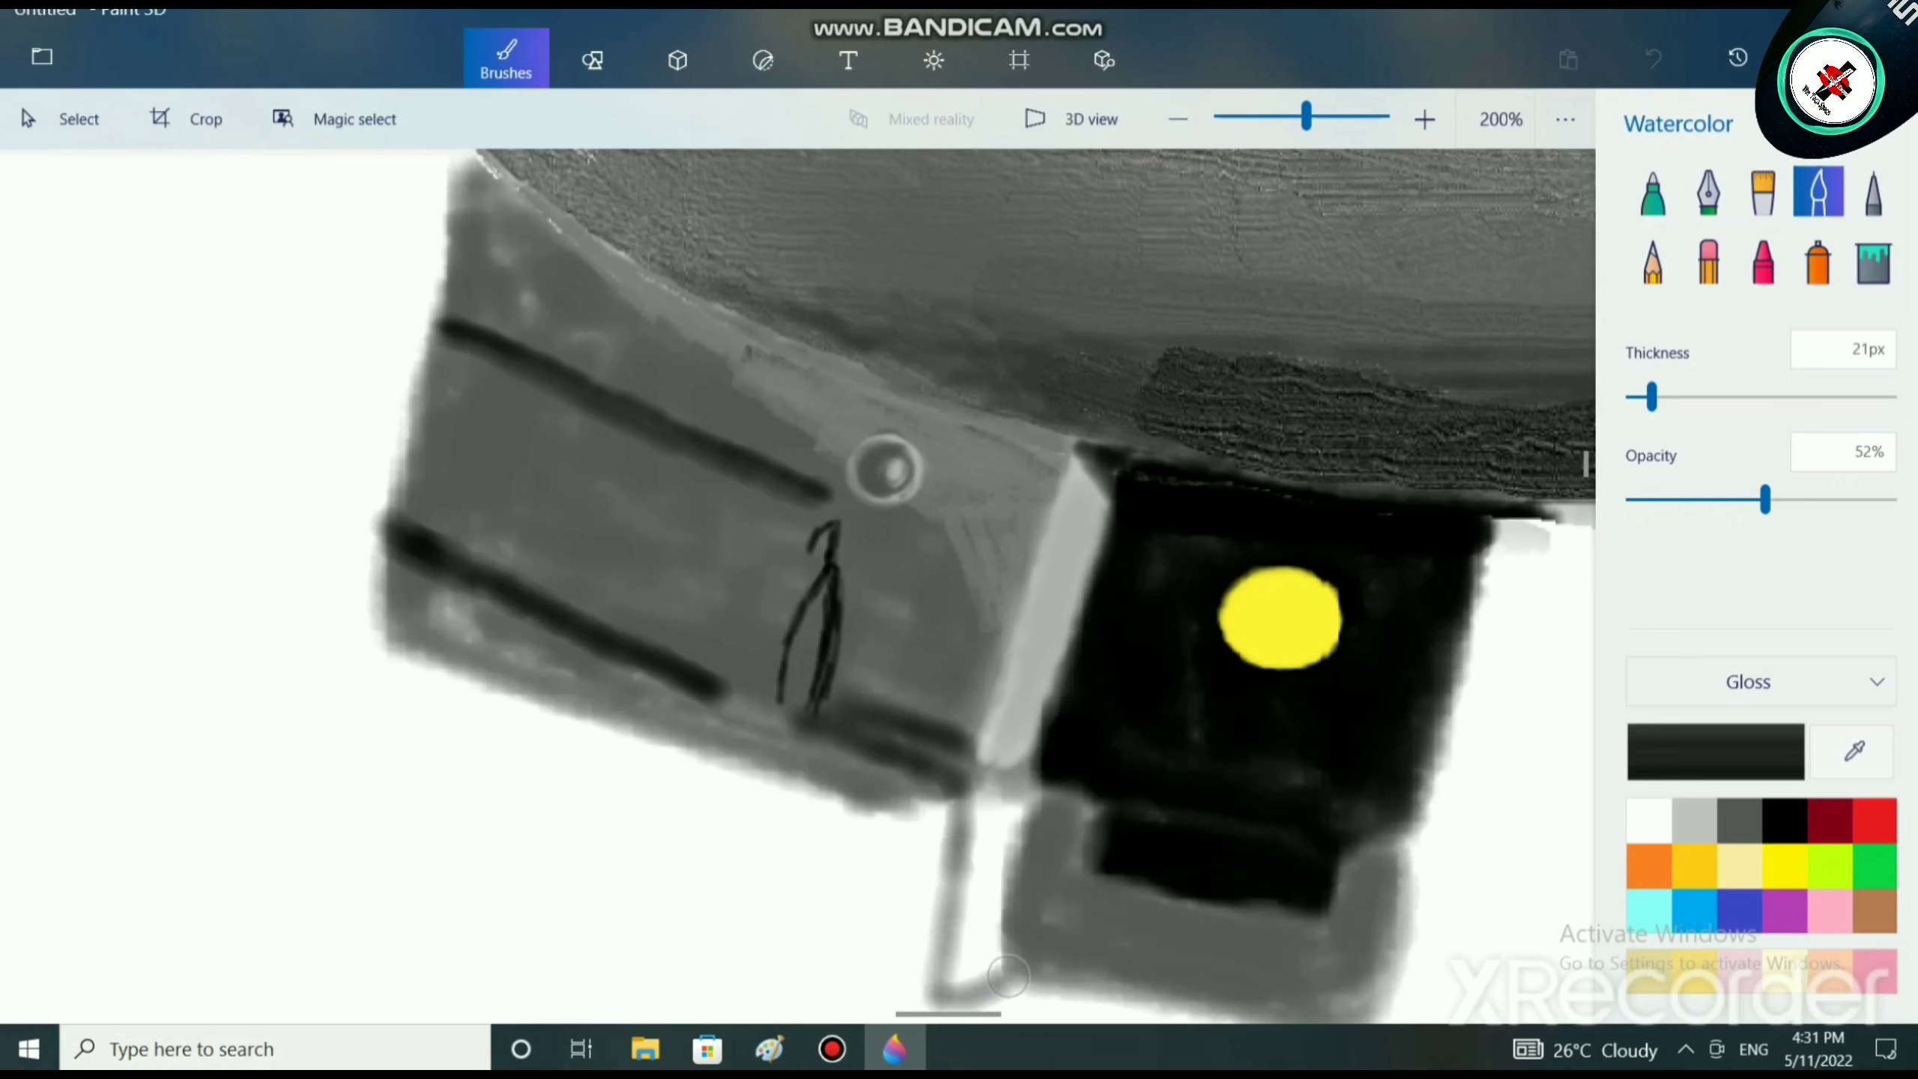
scroll(1163, 899, down, 2)
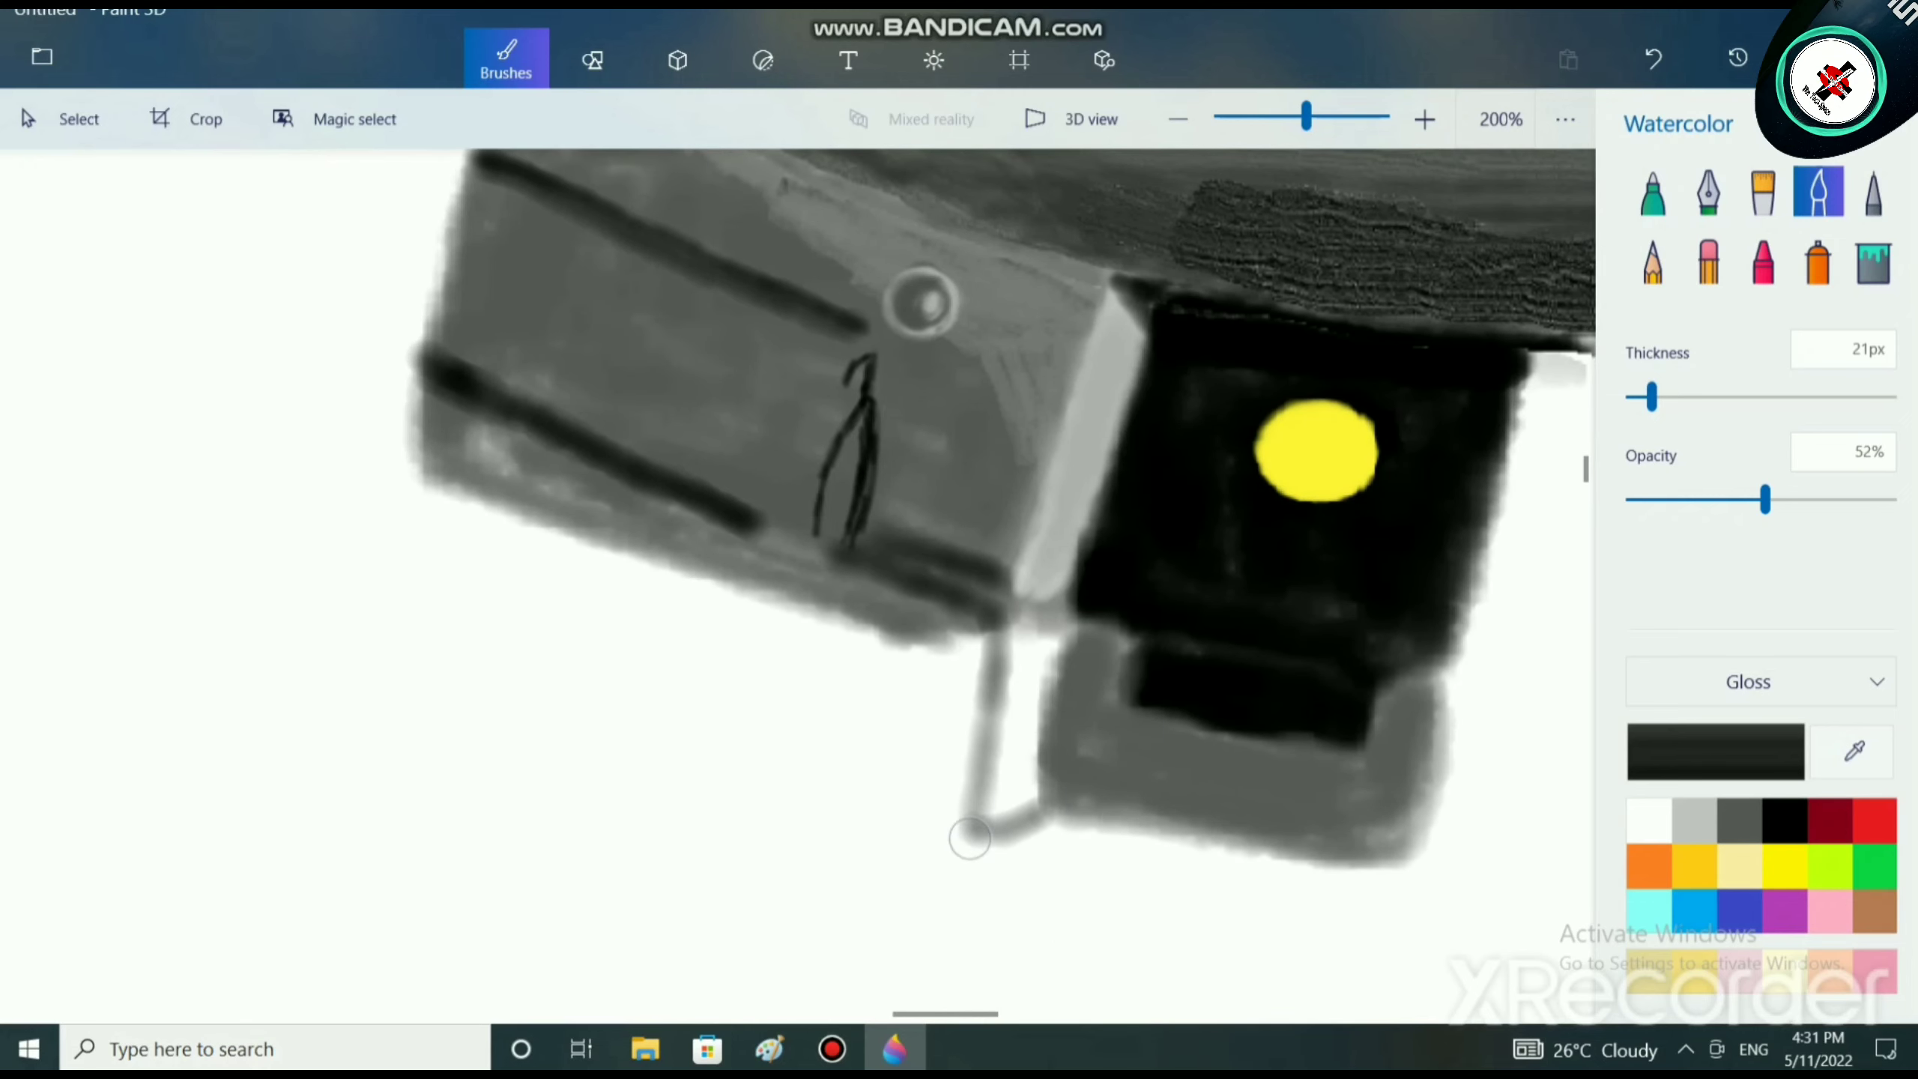
mouse_move(970, 839)
mouse_down()
mouse_move(1338, 918)
mouse_move(982, 846)
mouse_up()
Paint a solid black joint at 100% opacity from the grey block's lower corner to the clip.
drag(1764, 501, 1892, 500)
mouse_move(1132, 839)
mouse_down()
mouse_move(1250, 880)
mouse_move(1093, 843)
mouse_move(994, 844)
mouse_move(1063, 821)
mouse_move(1265, 879)
mouse_up()
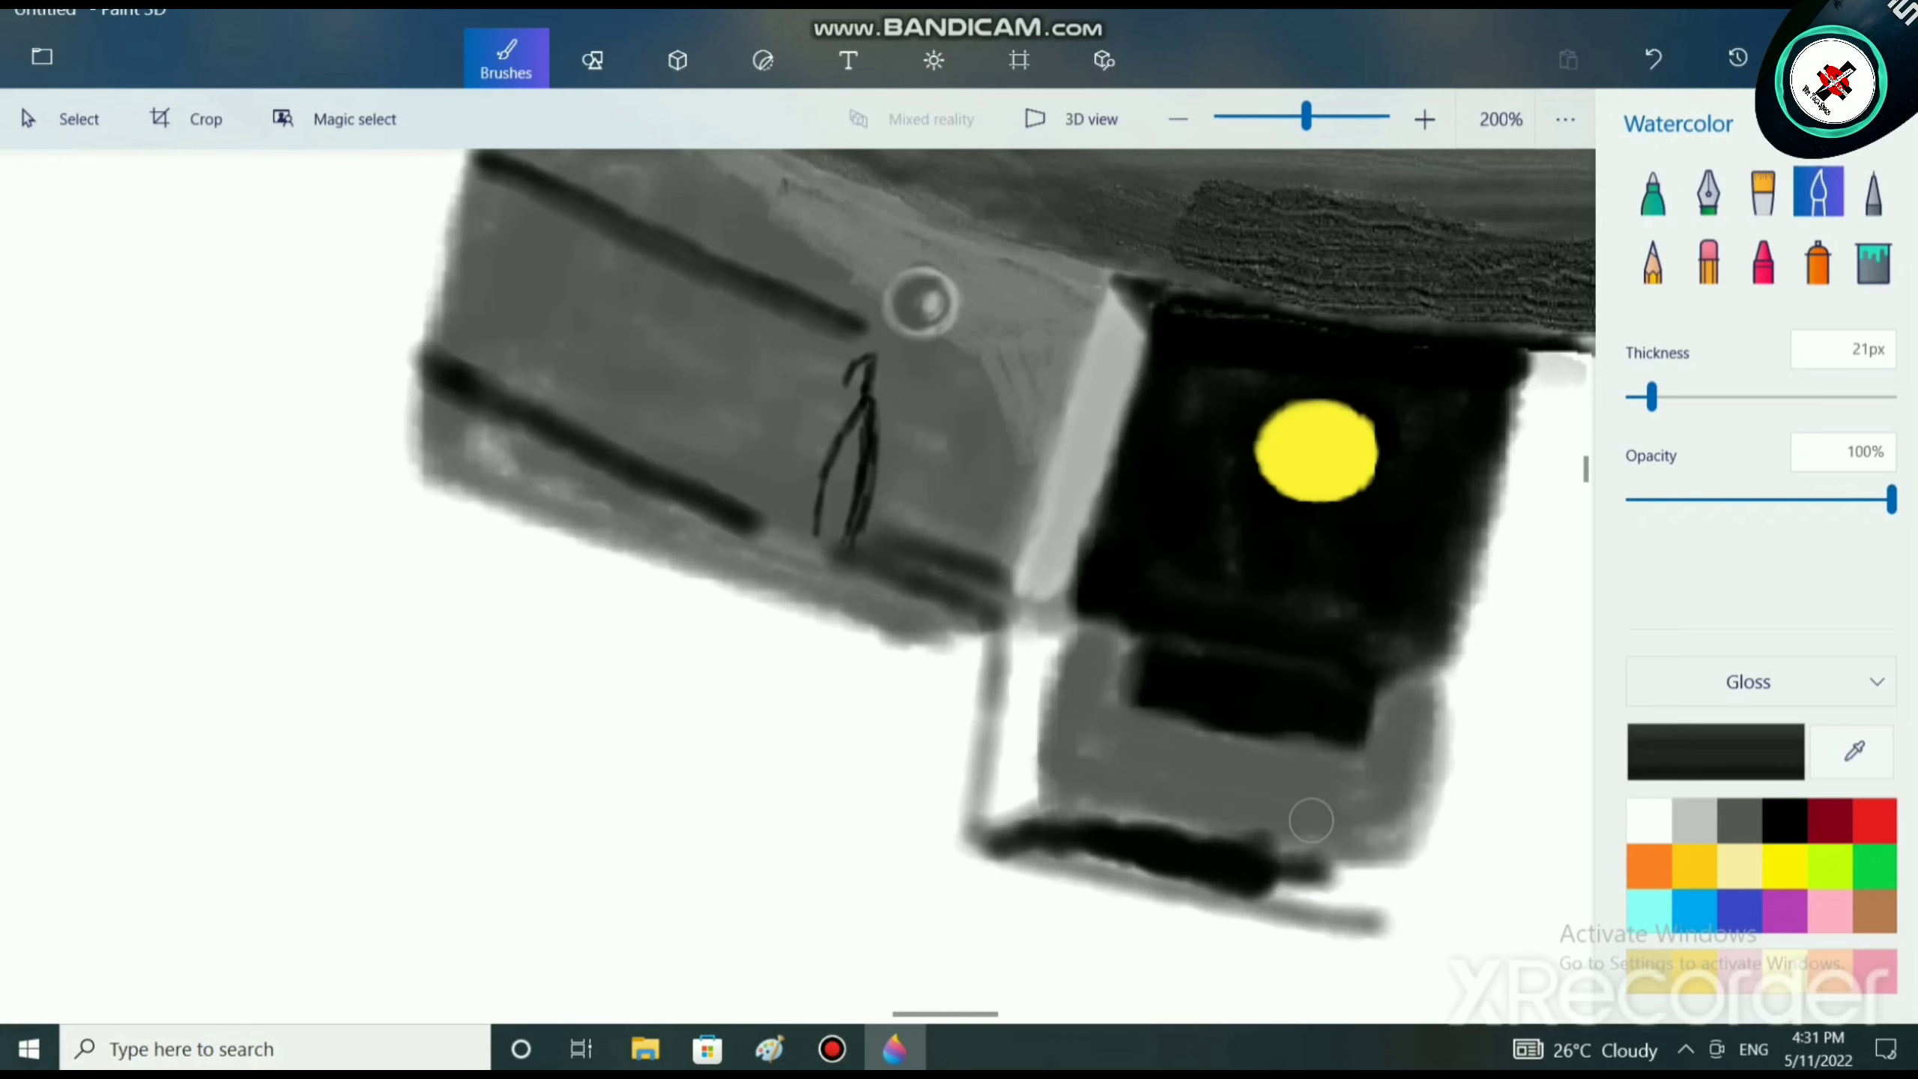
key(ctrl+z)
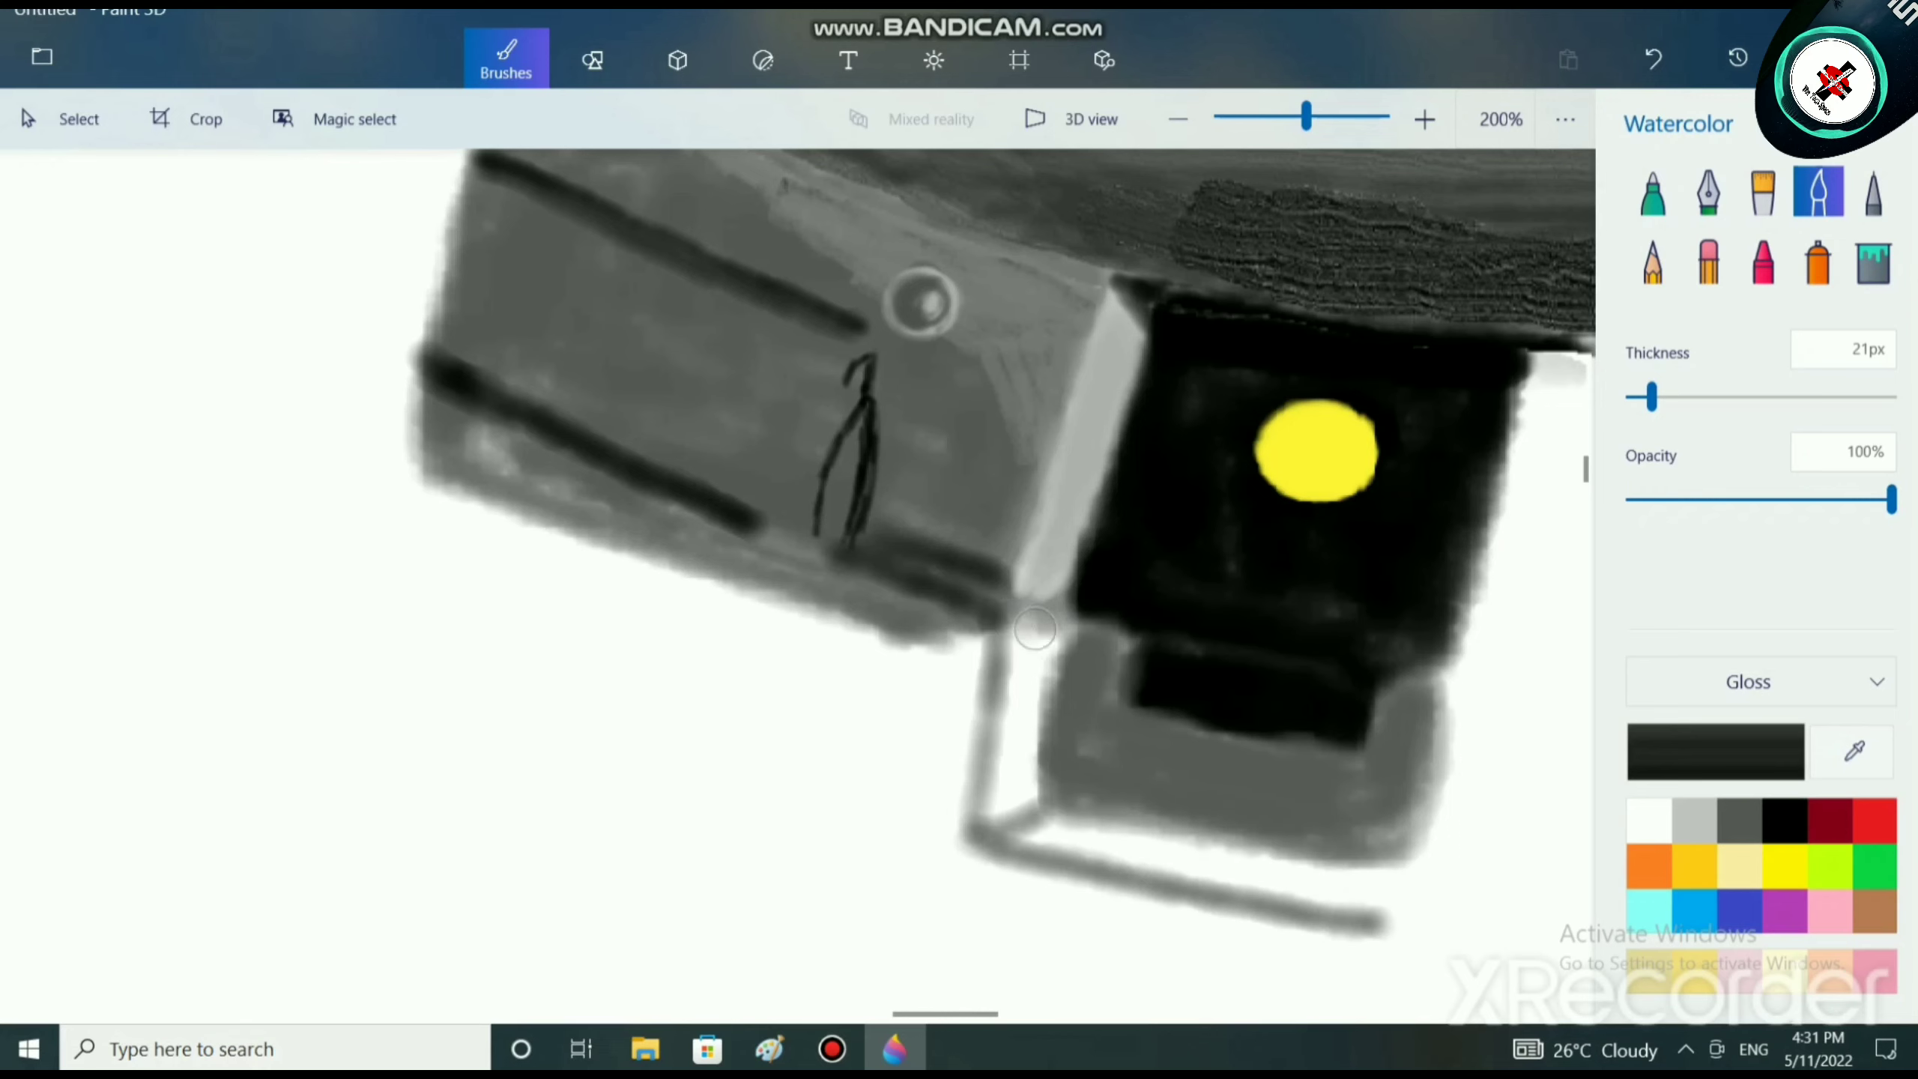
drag(981, 611, 1054, 669)
Paint the clip's bottom band and outer side edge solid black, and clean up around the outside corner with white.
scroll(1211, 889, right, 3)
scroll(1211, 889, down, 2)
scroll(1087, 763, up, 4)
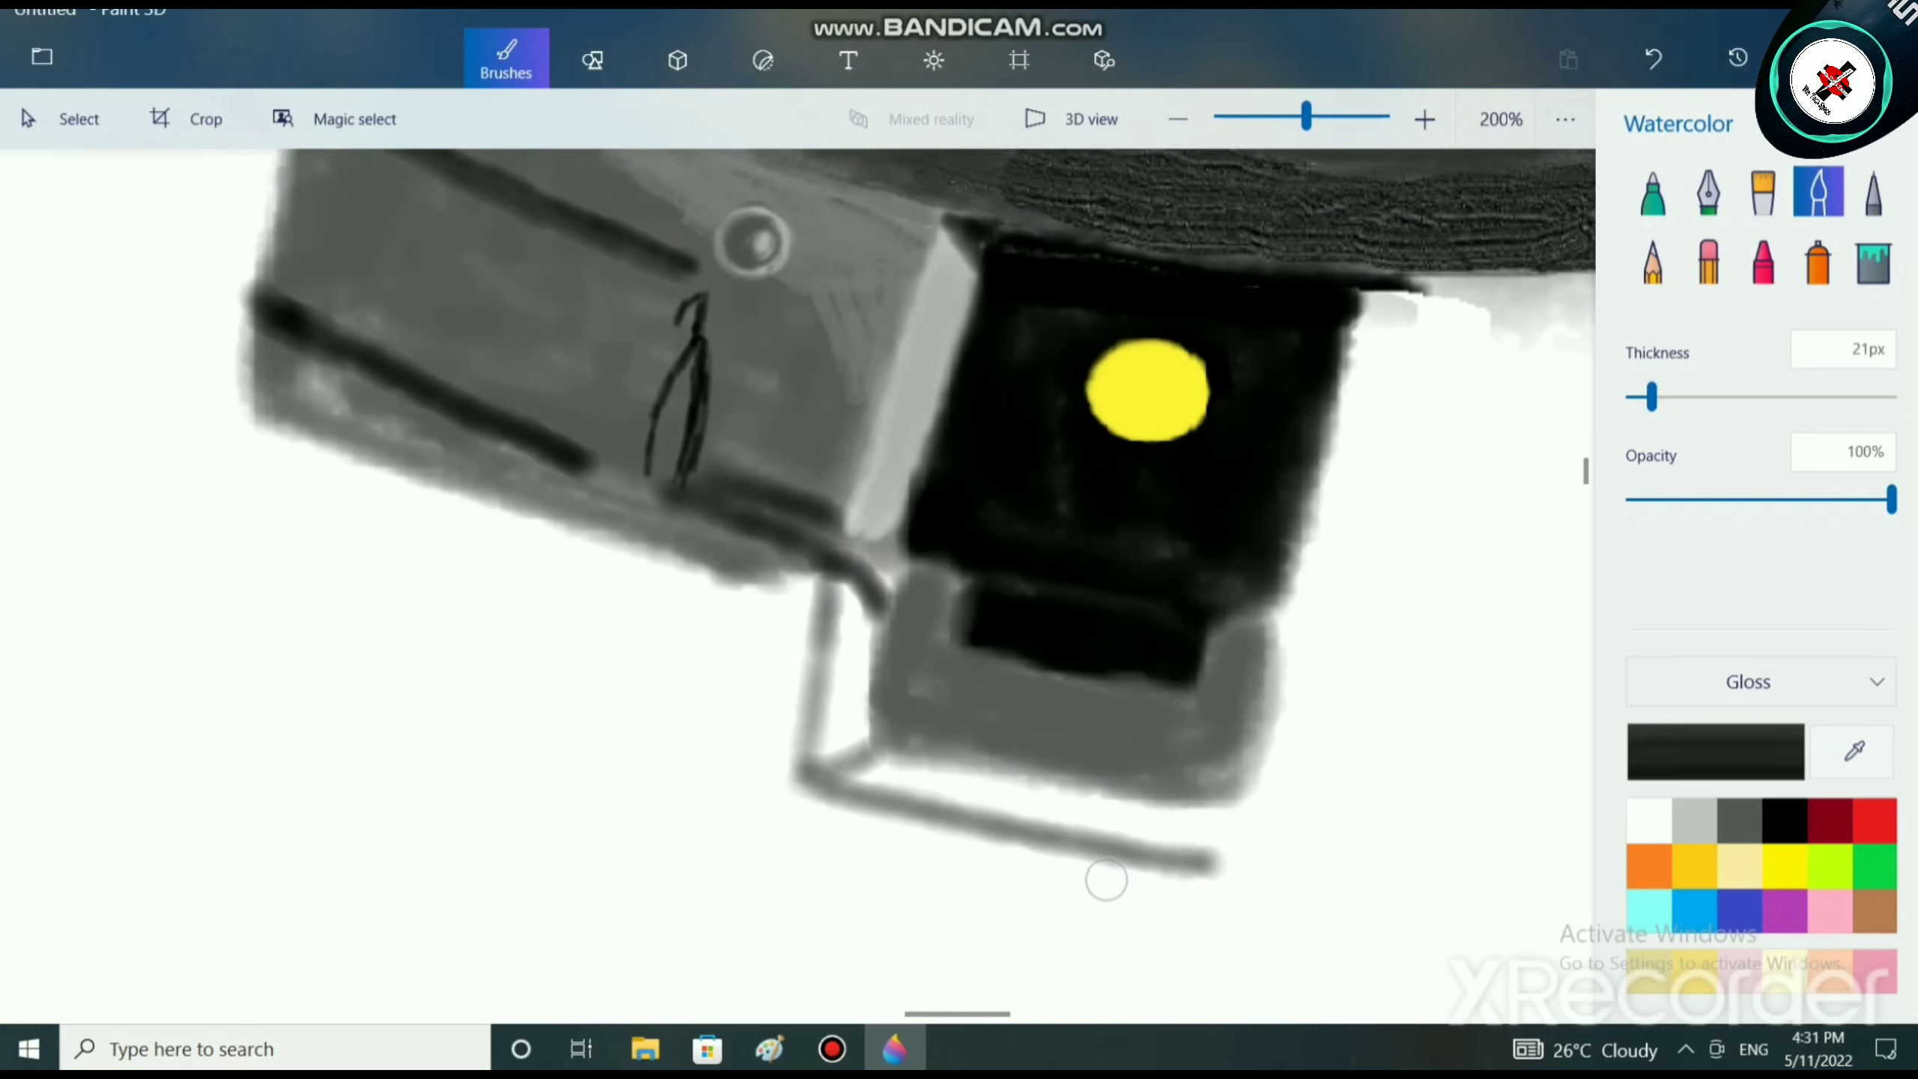
mouse_move(824, 795)
mouse_down()
mouse_move(830, 759)
mouse_move(794, 754)
mouse_move(827, 780)
mouse_move(1163, 850)
mouse_move(996, 831)
mouse_move(1166, 846)
mouse_move(804, 793)
mouse_move(1042, 842)
mouse_move(1059, 870)
mouse_move(997, 826)
mouse_move(839, 838)
mouse_move(759, 819)
mouse_move(831, 858)
mouse_move(1126, 899)
mouse_move(1216, 869)
mouse_move(1191, 873)
mouse_up()
scroll(965, 944, down, 3)
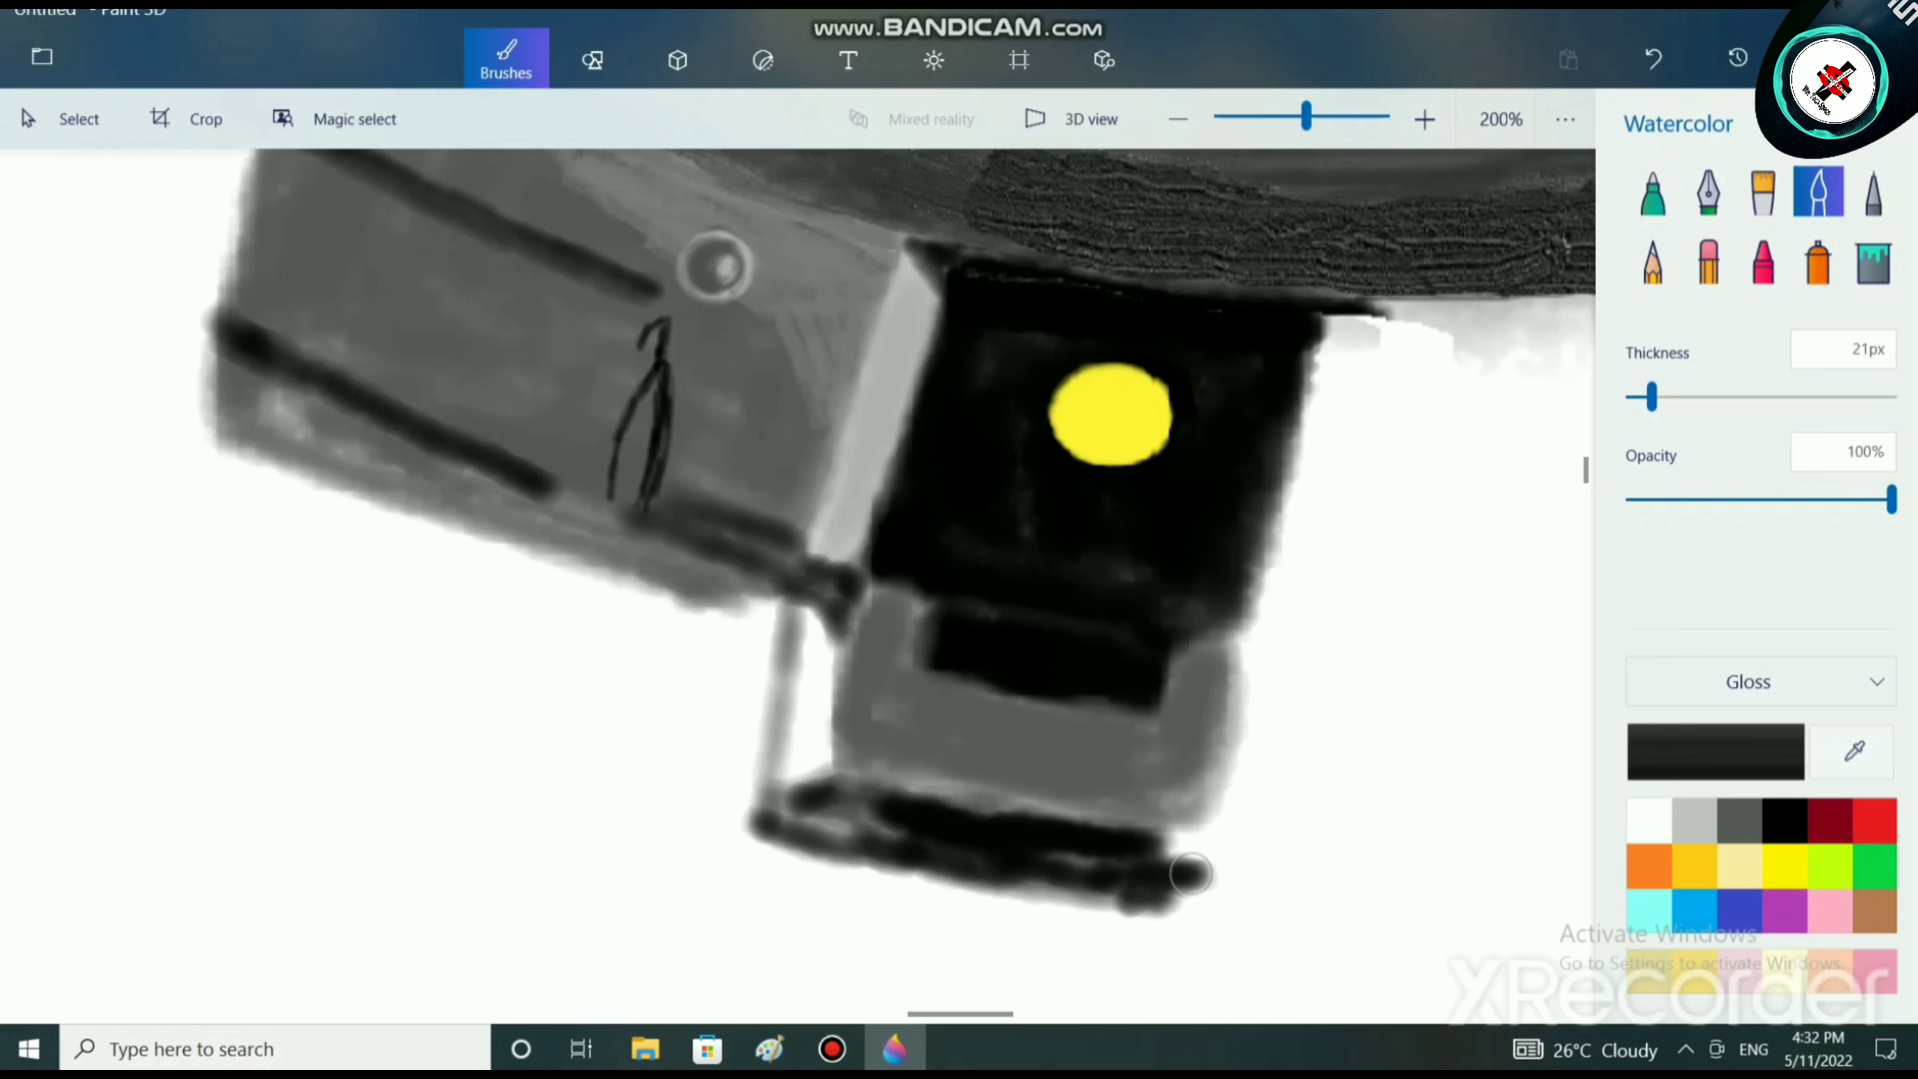
mouse_move(1181, 876)
mouse_down()
mouse_move(1166, 884)
mouse_move(1215, 846)
mouse_move(1200, 839)
mouse_move(1180, 880)
mouse_move(1208, 884)
mouse_move(1149, 887)
mouse_up()
mouse_move(1238, 631)
mouse_down()
mouse_move(1212, 827)
mouse_move(1190, 864)
mouse_move(1203, 814)
mouse_move(1166, 842)
mouse_up()
click(1649, 820)
mouse_move(1128, 928)
mouse_down()
mouse_move(1226, 916)
mouse_move(1223, 892)
mouse_move(1118, 952)
mouse_up()
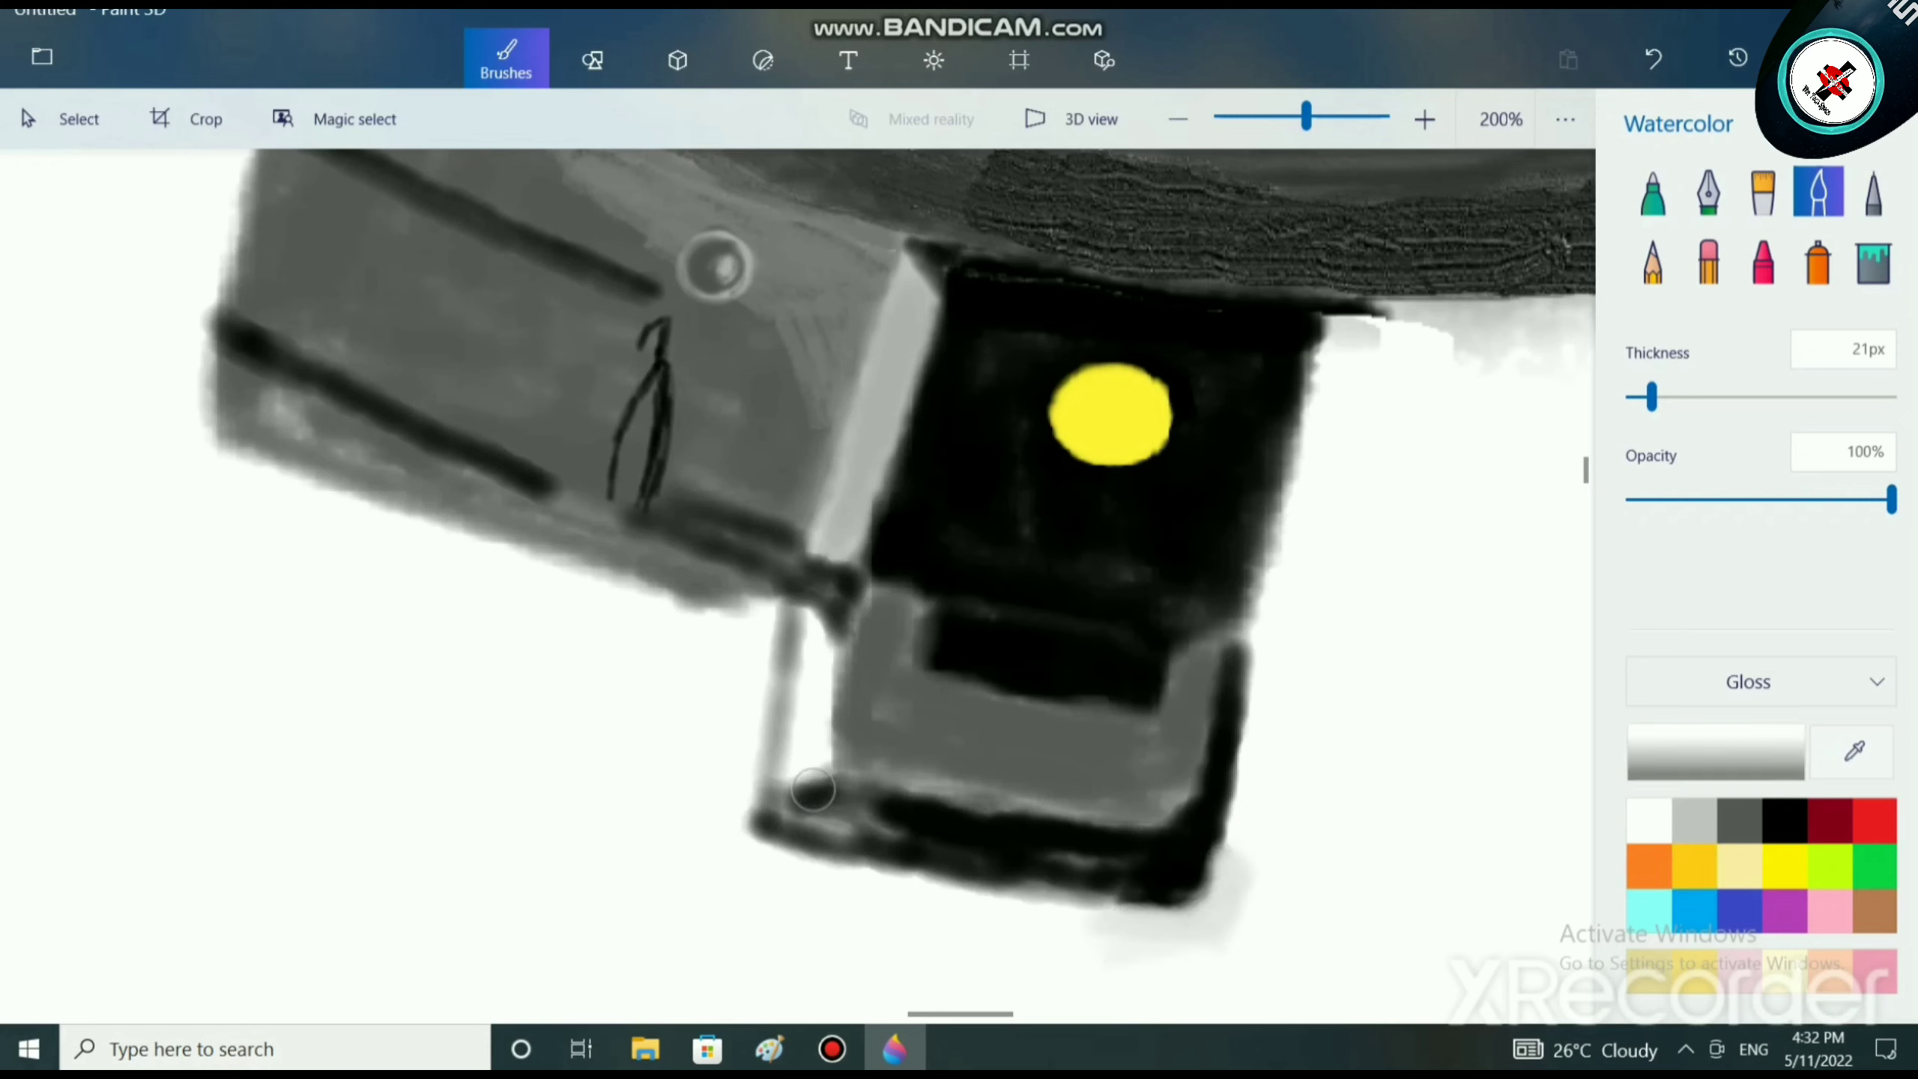
Paint the clip's inner lower corner black and fill the narrow side face of the frame with light grey.
click(1784, 820)
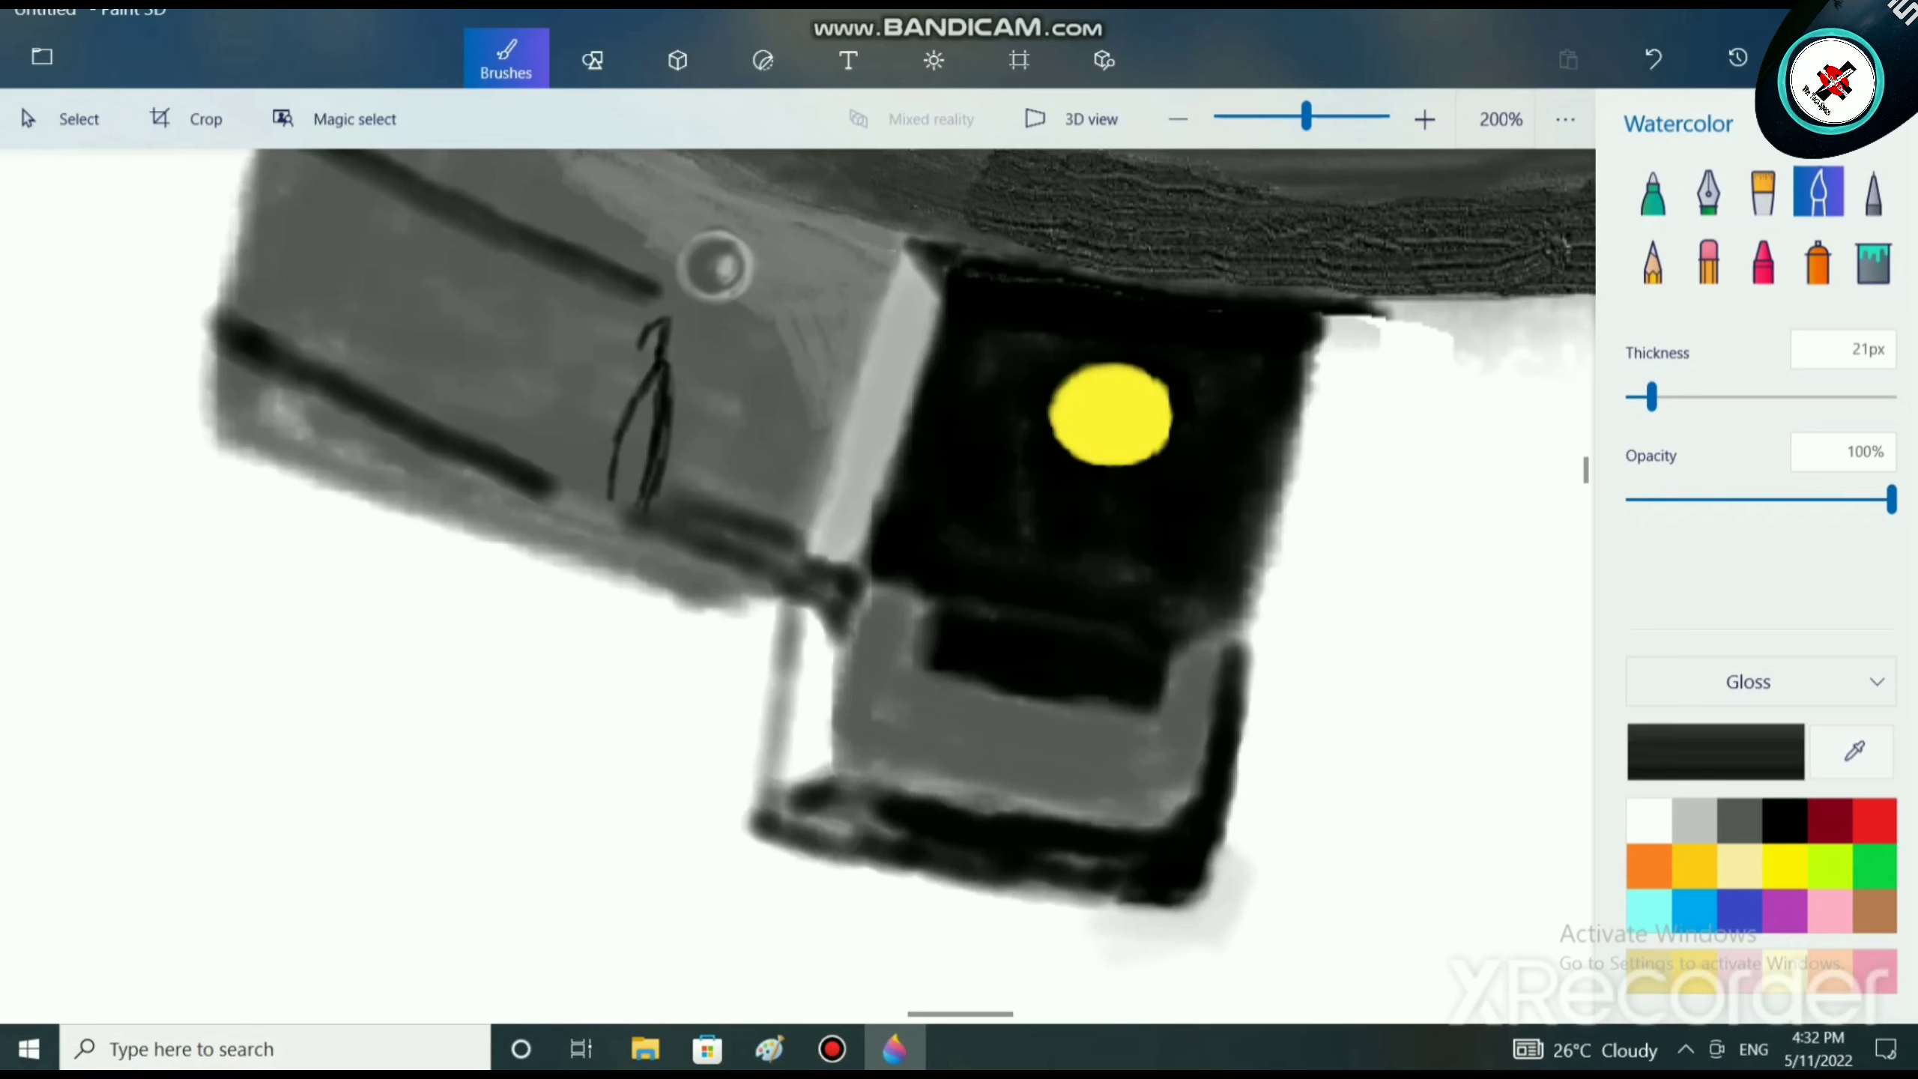
mouse_move(820, 801)
mouse_down()
mouse_move(801, 792)
mouse_move(836, 738)
mouse_up()
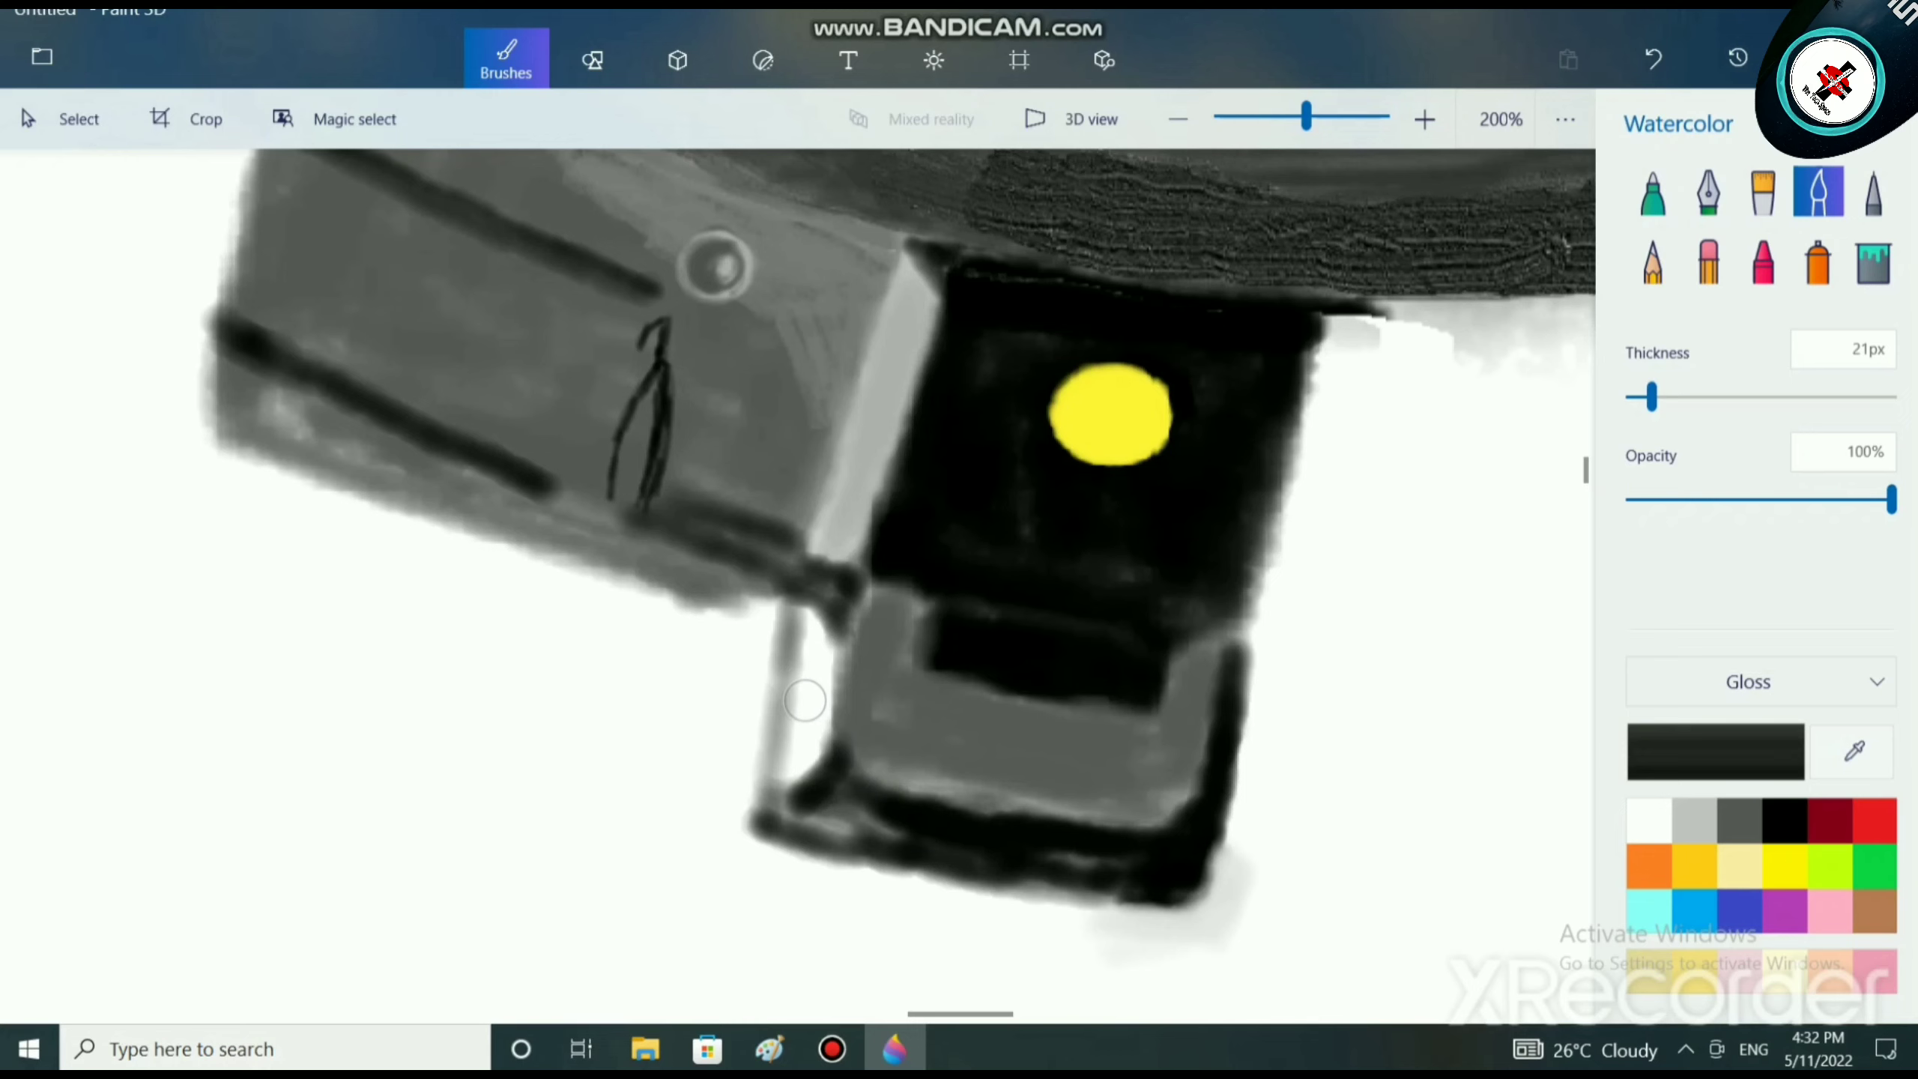
click(1695, 820)
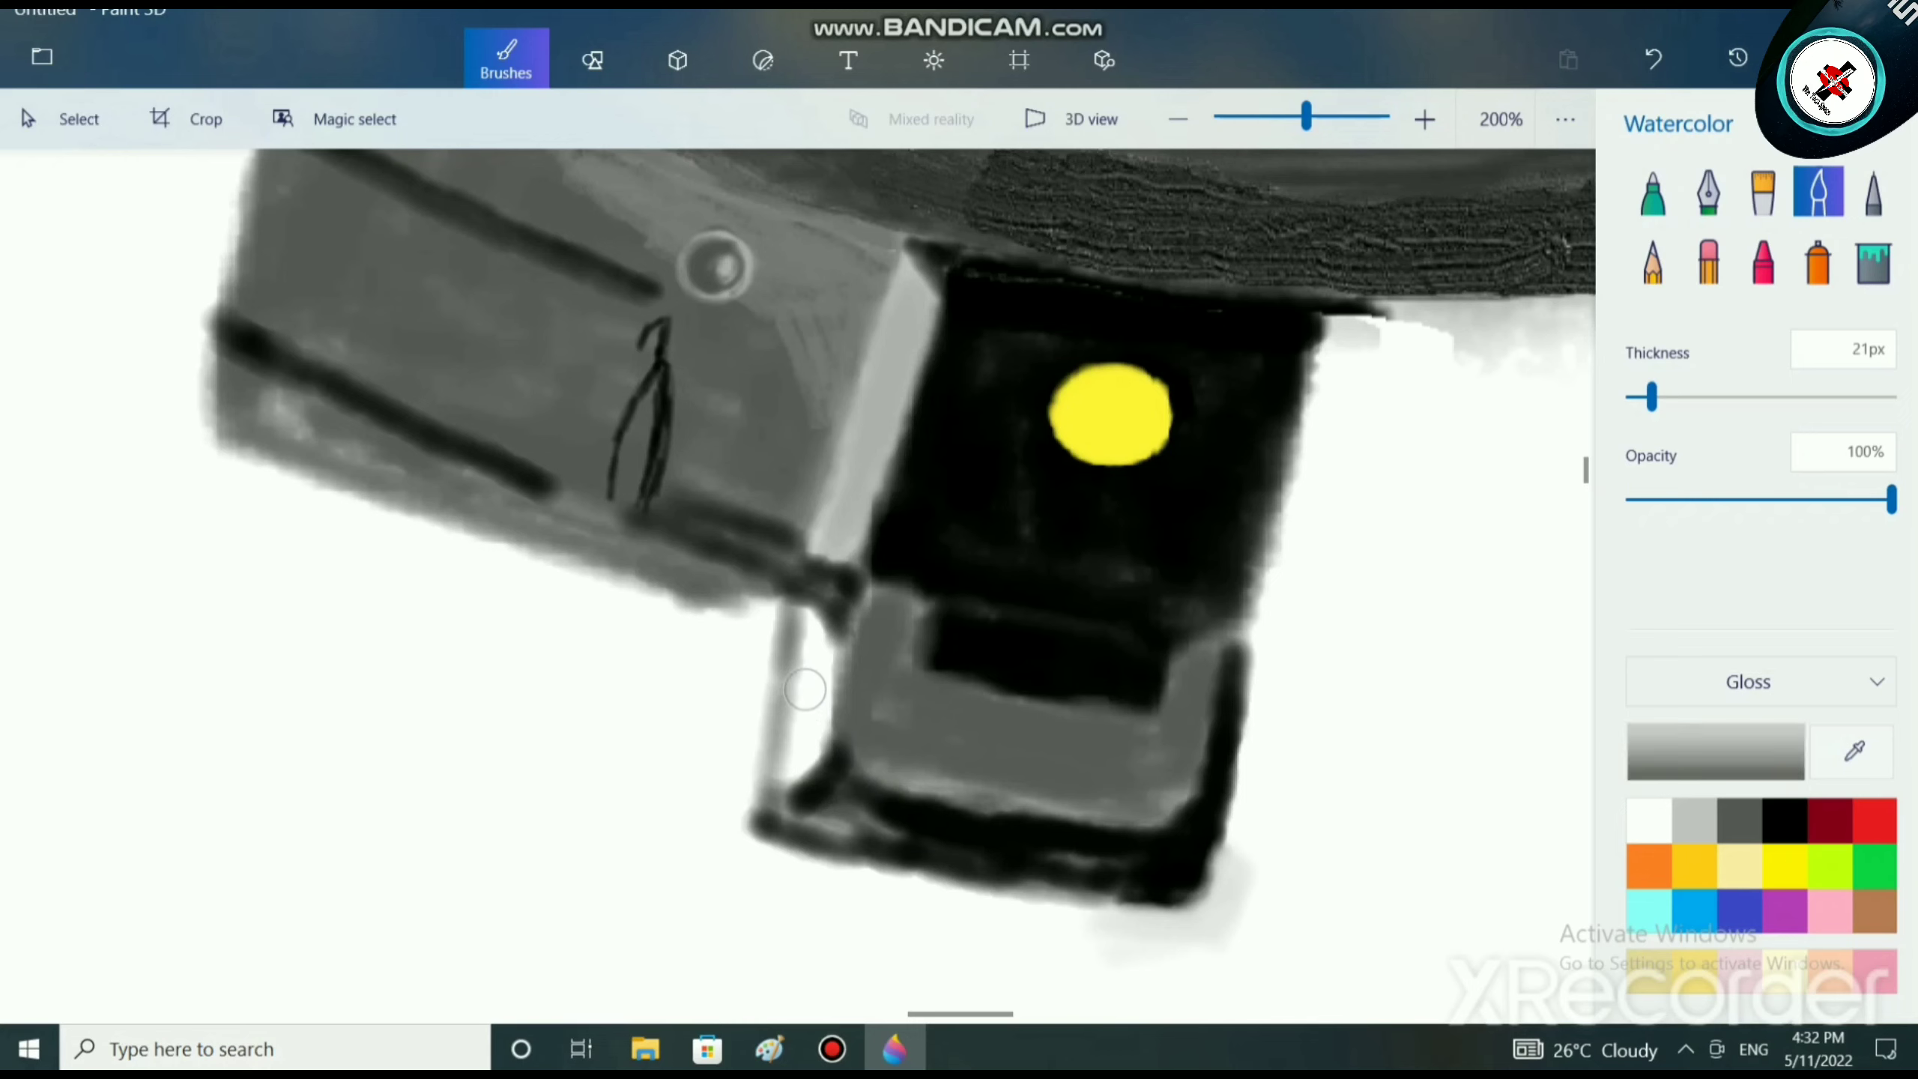
mouse_move(804, 678)
mouse_down()
mouse_move(793, 785)
mouse_move(812, 627)
mouse_move(802, 678)
mouse_up()
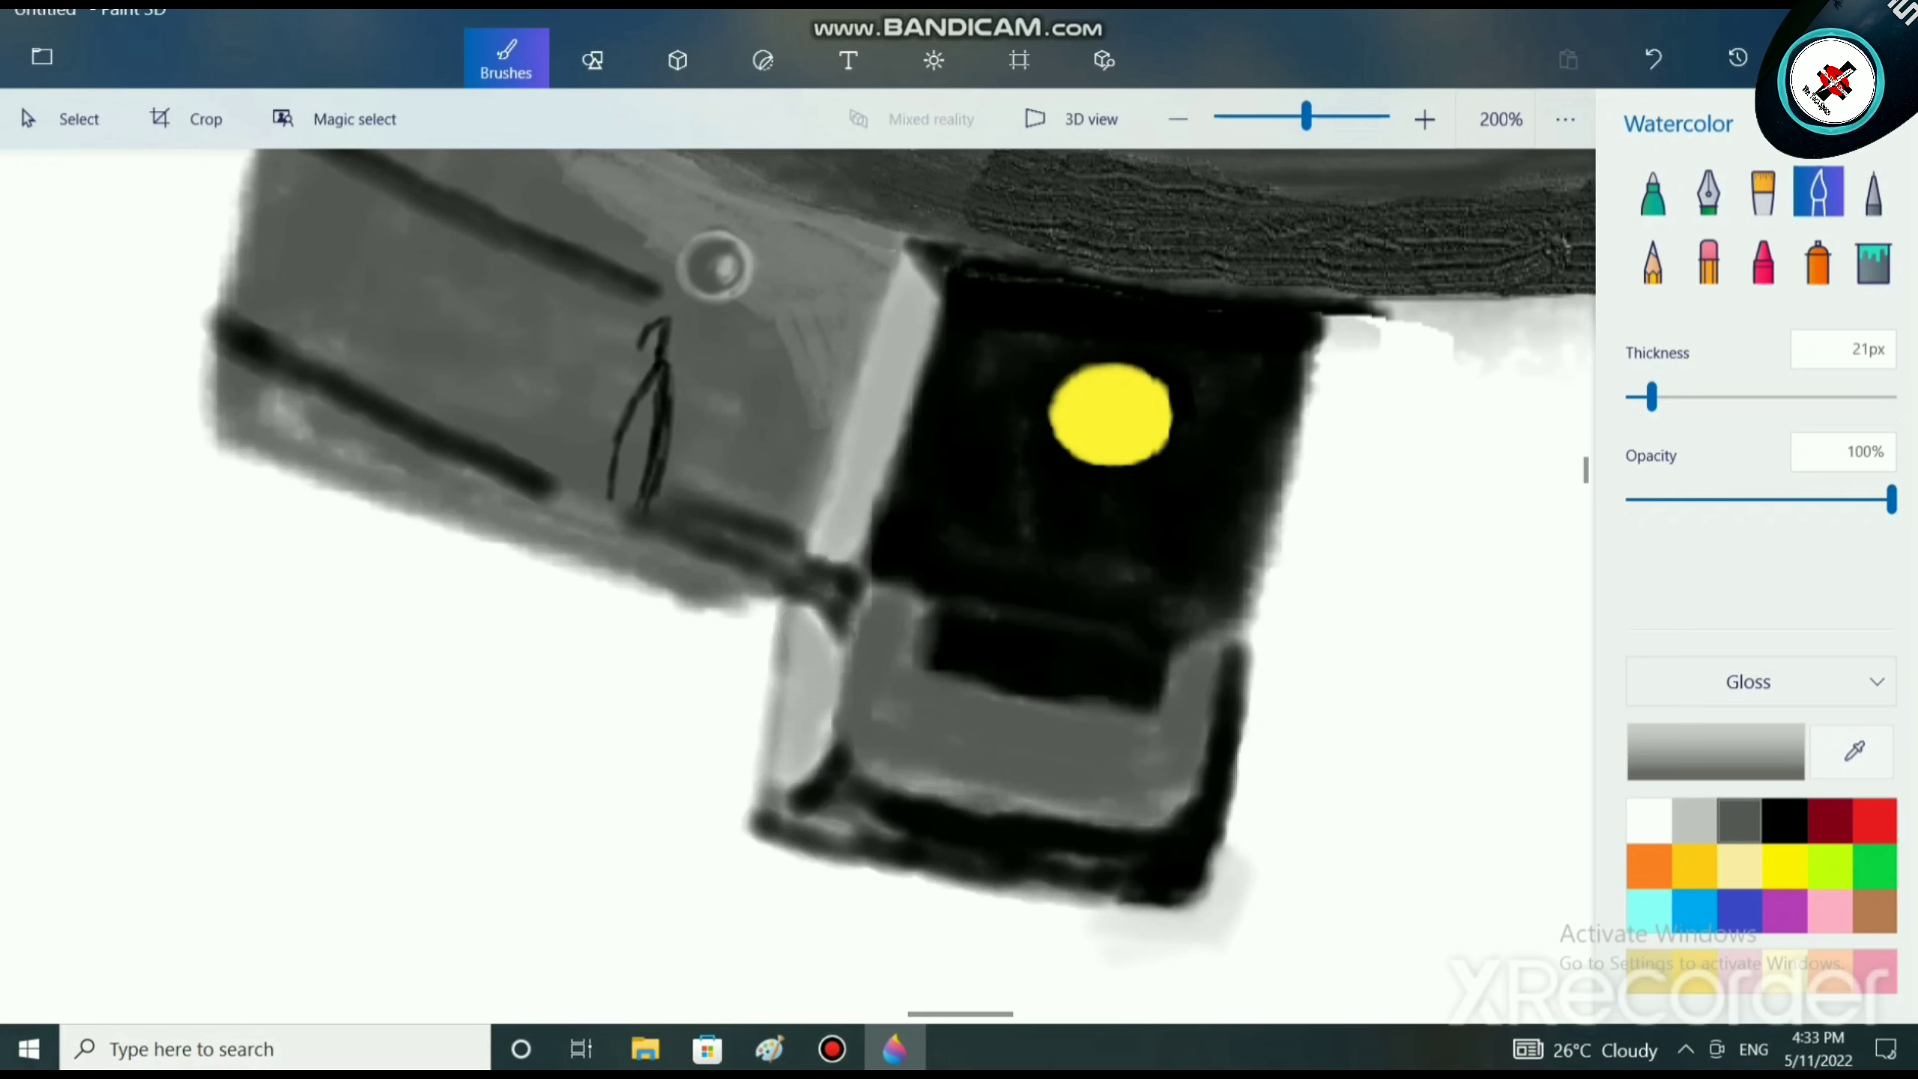
Shade the upper part of the clip's light grey side face with dark grey at 20% opacity.
click(1739, 820)
drag(1890, 500, 1680, 499)
mouse_move(821, 647)
mouse_down()
mouse_move(807, 714)
mouse_move(827, 714)
mouse_move(788, 778)
mouse_move(811, 618)
mouse_move(829, 722)
mouse_move(813, 755)
mouse_move(820, 621)
mouse_up()
scroll(1000, 846, down, 5)
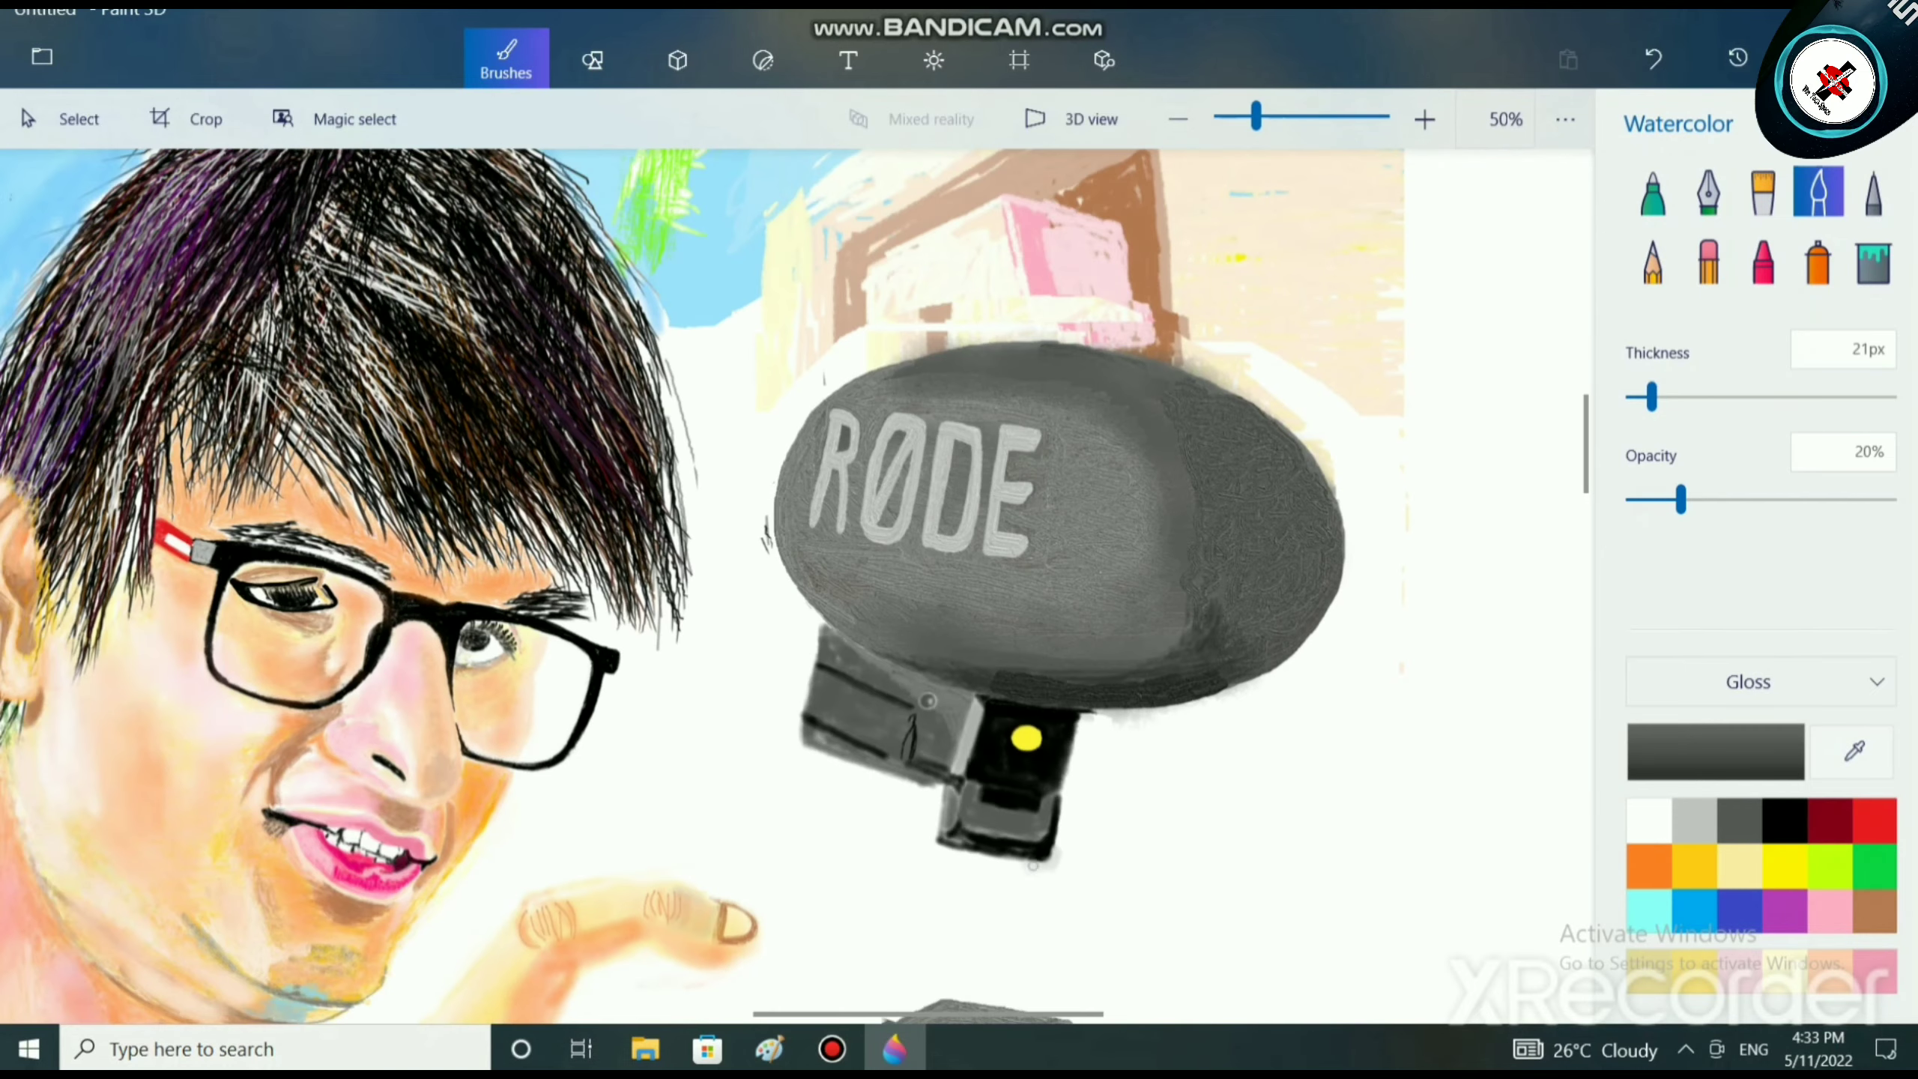
Set the Watercolor brush to black with a 13 px thickness and the Polished metal material.
scroll(928, 701, up, 5)
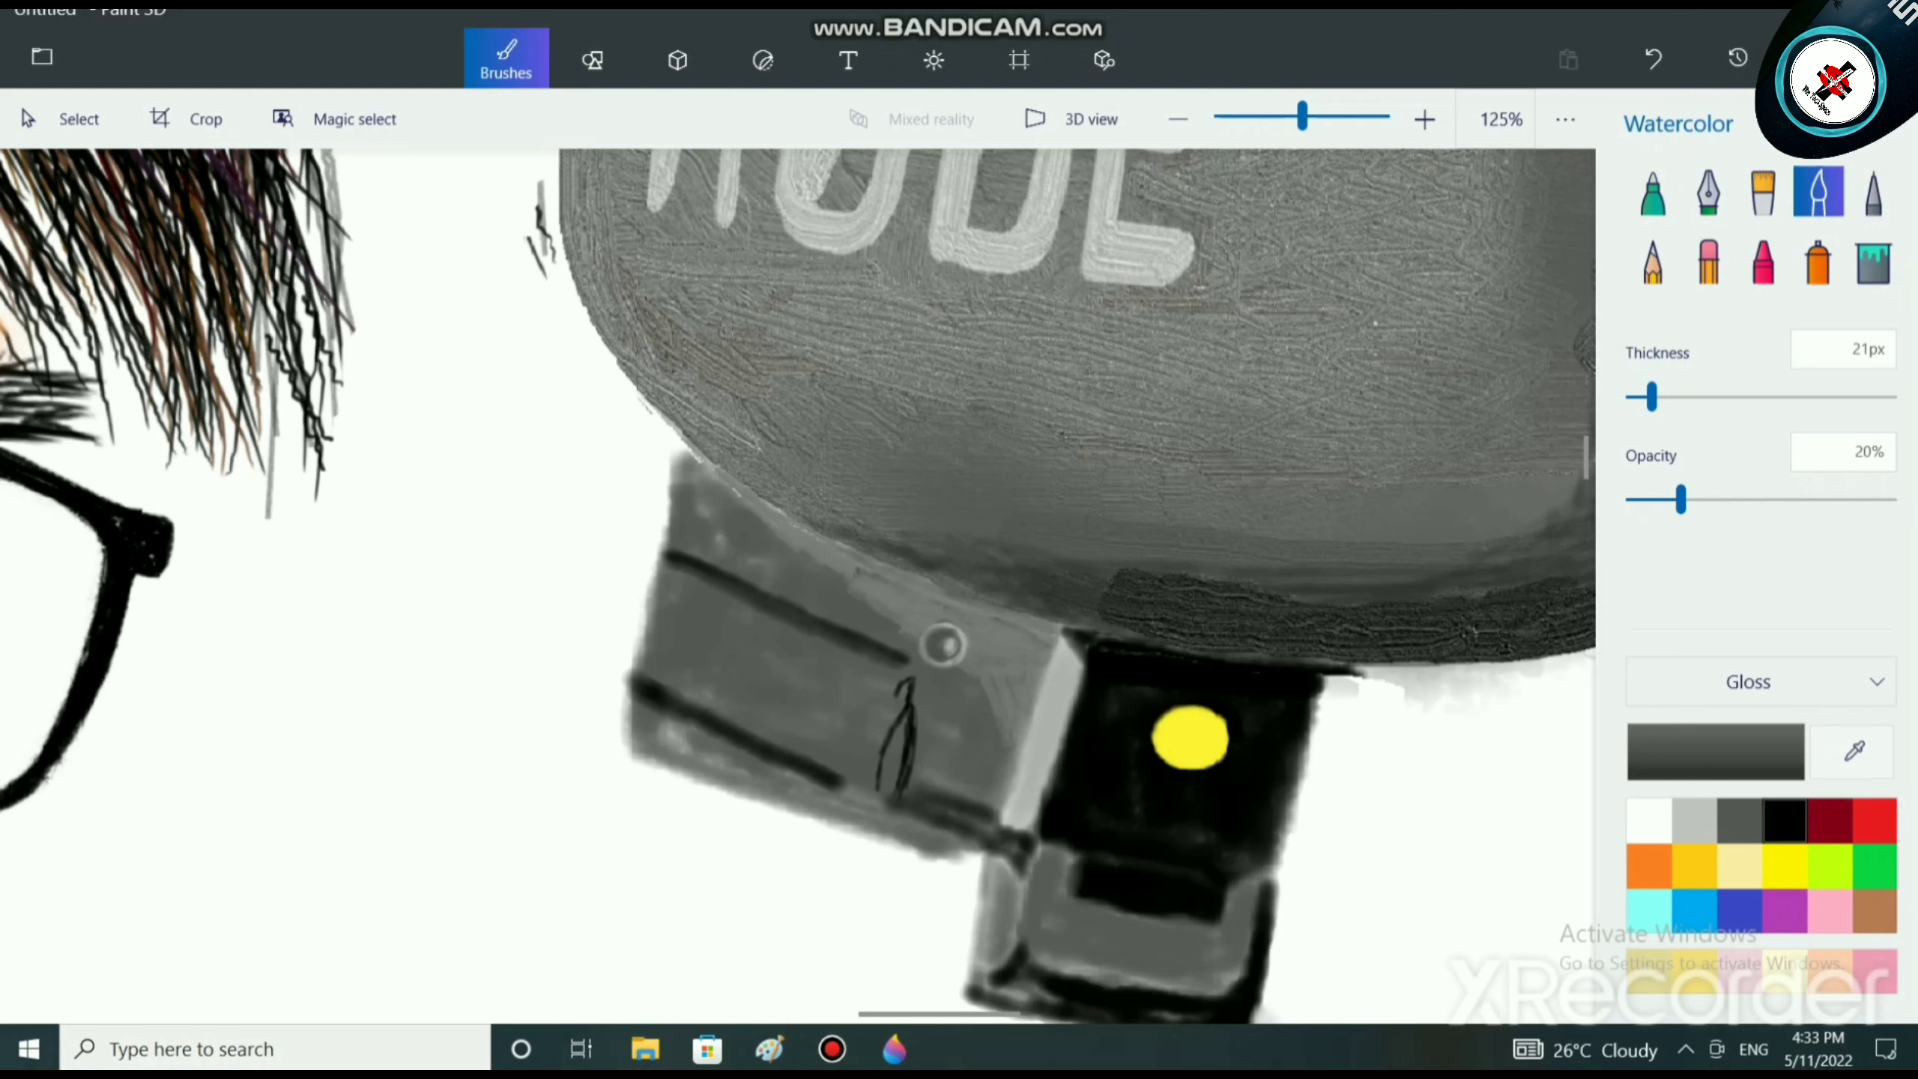
click(1784, 821)
drag(1651, 396, 1640, 396)
click(1748, 681)
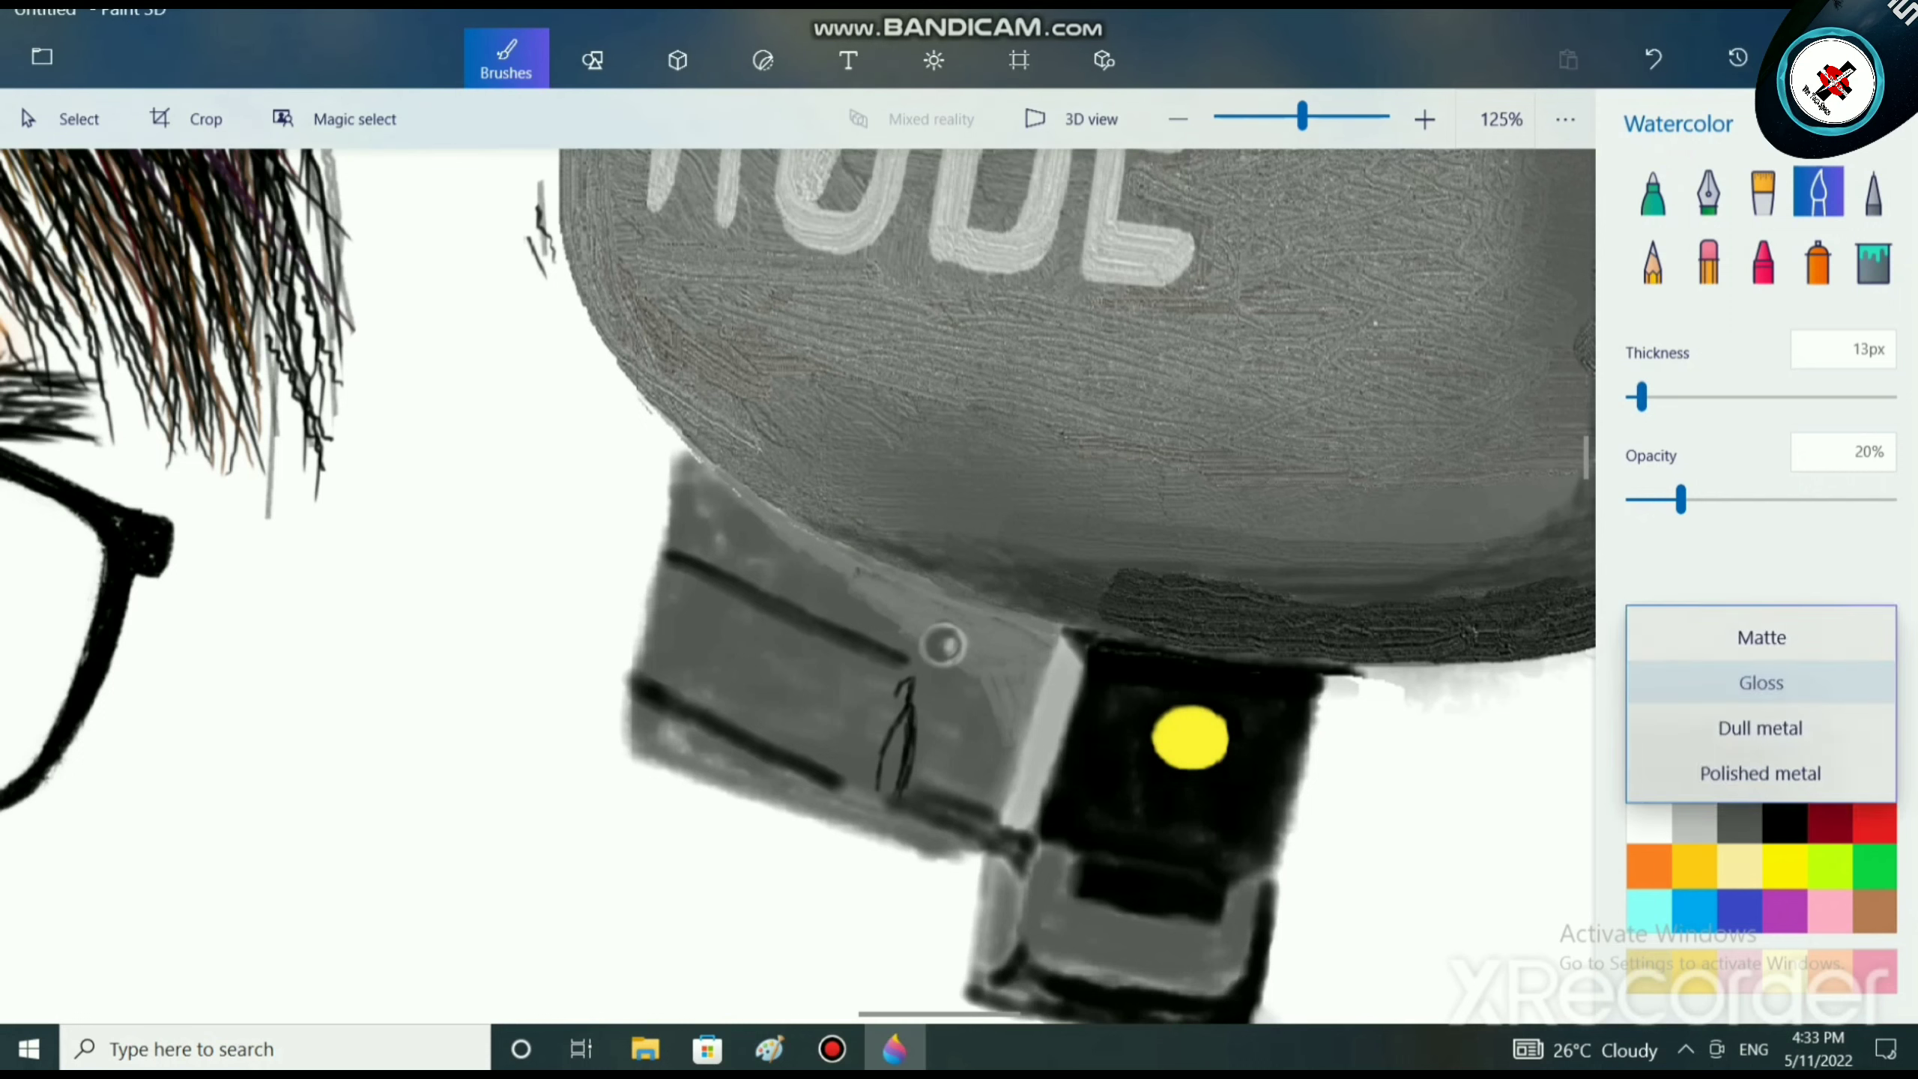
click(1755, 771)
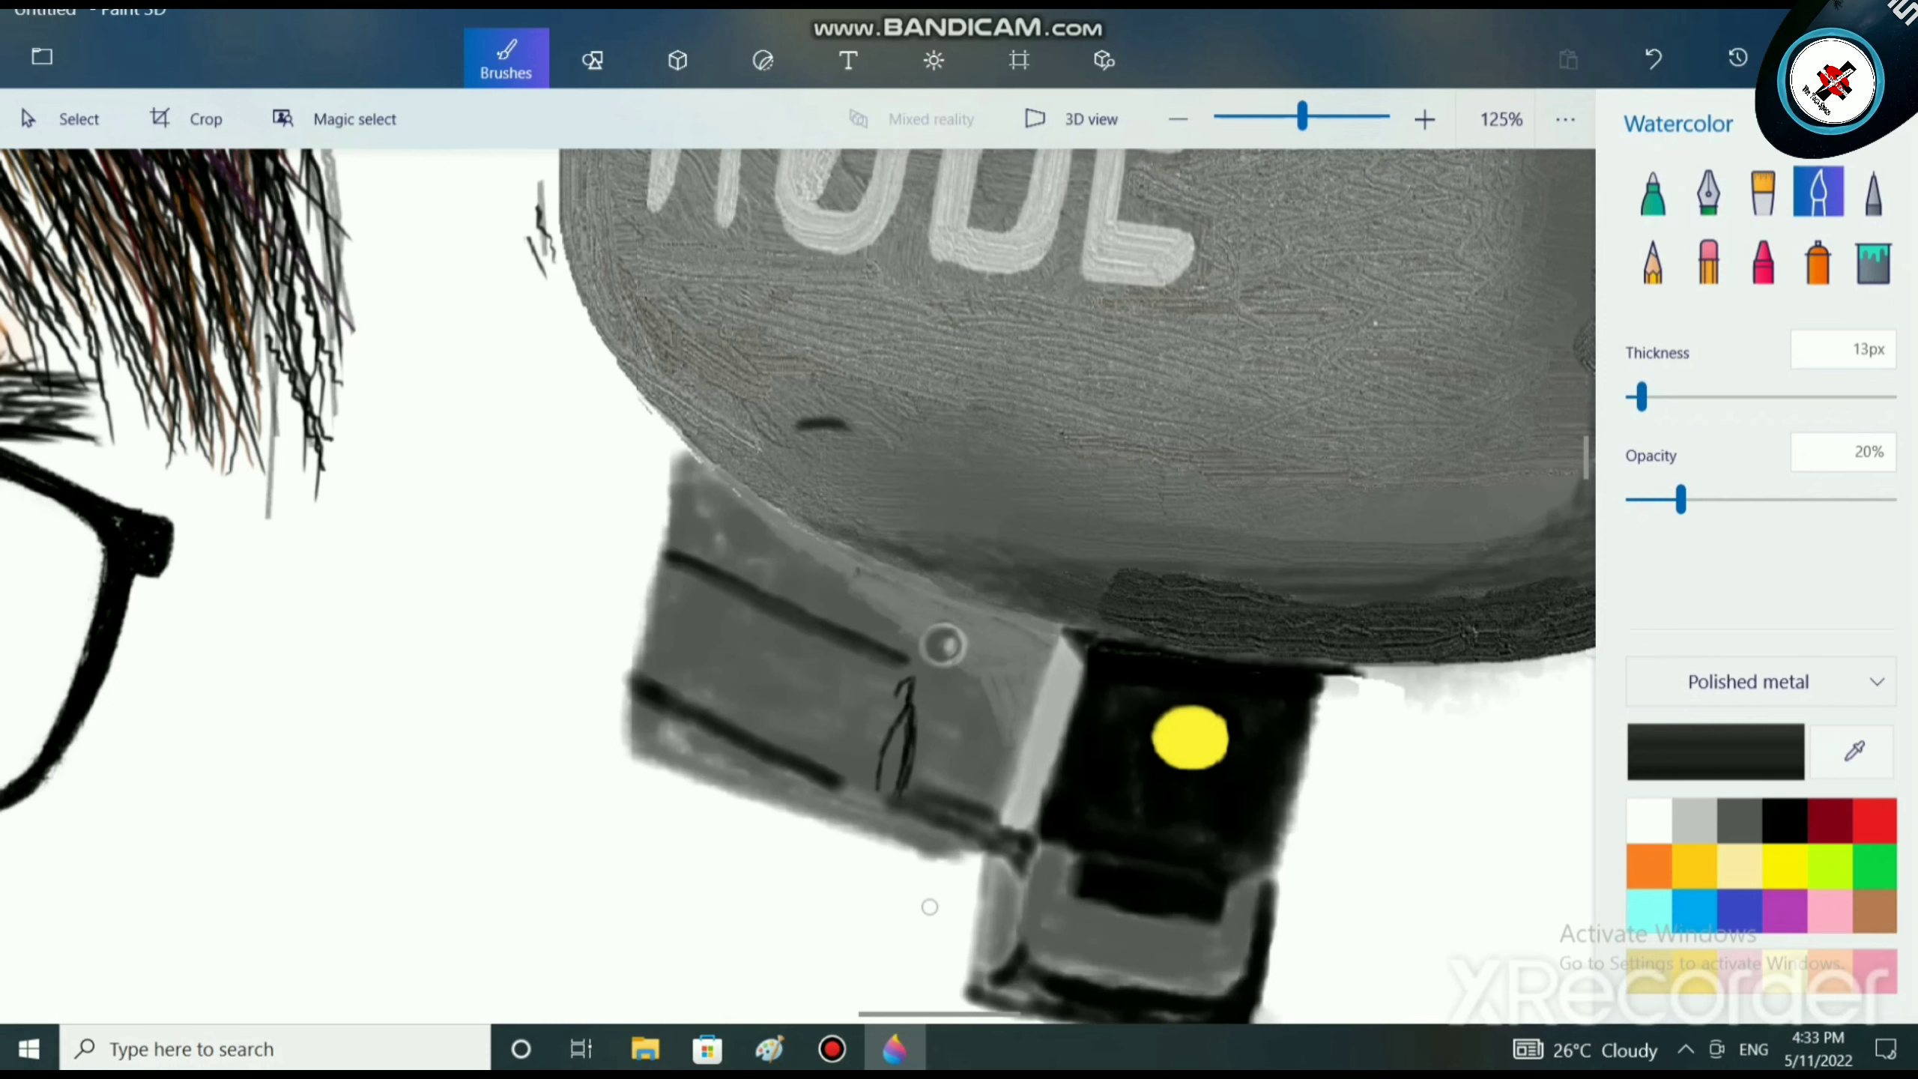
Sketch a thin black curve from the microphone's lower body down across the grey box and outward beneath the clip.
scroll(926, 906, down, 3)
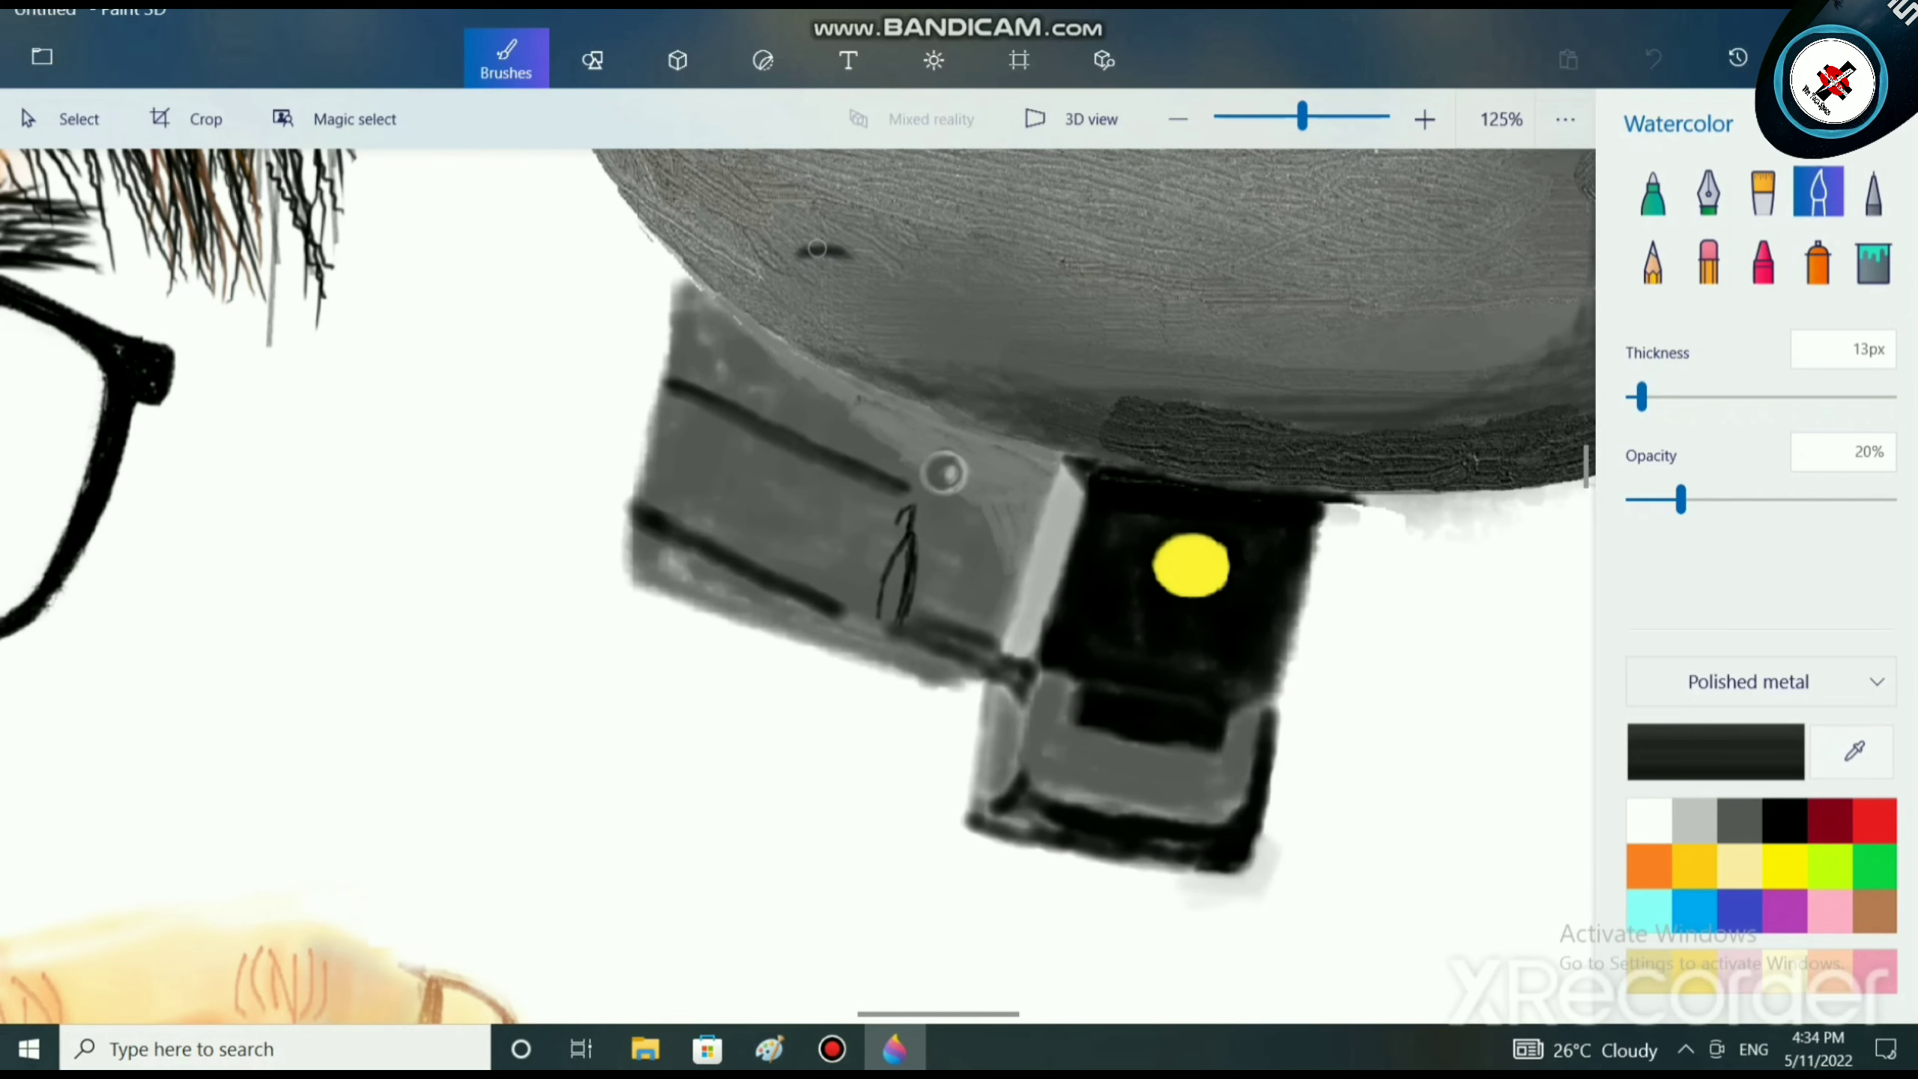
mouse_move(788, 268)
mouse_down()
mouse_move(767, 340)
mouse_move(773, 457)
mouse_up()
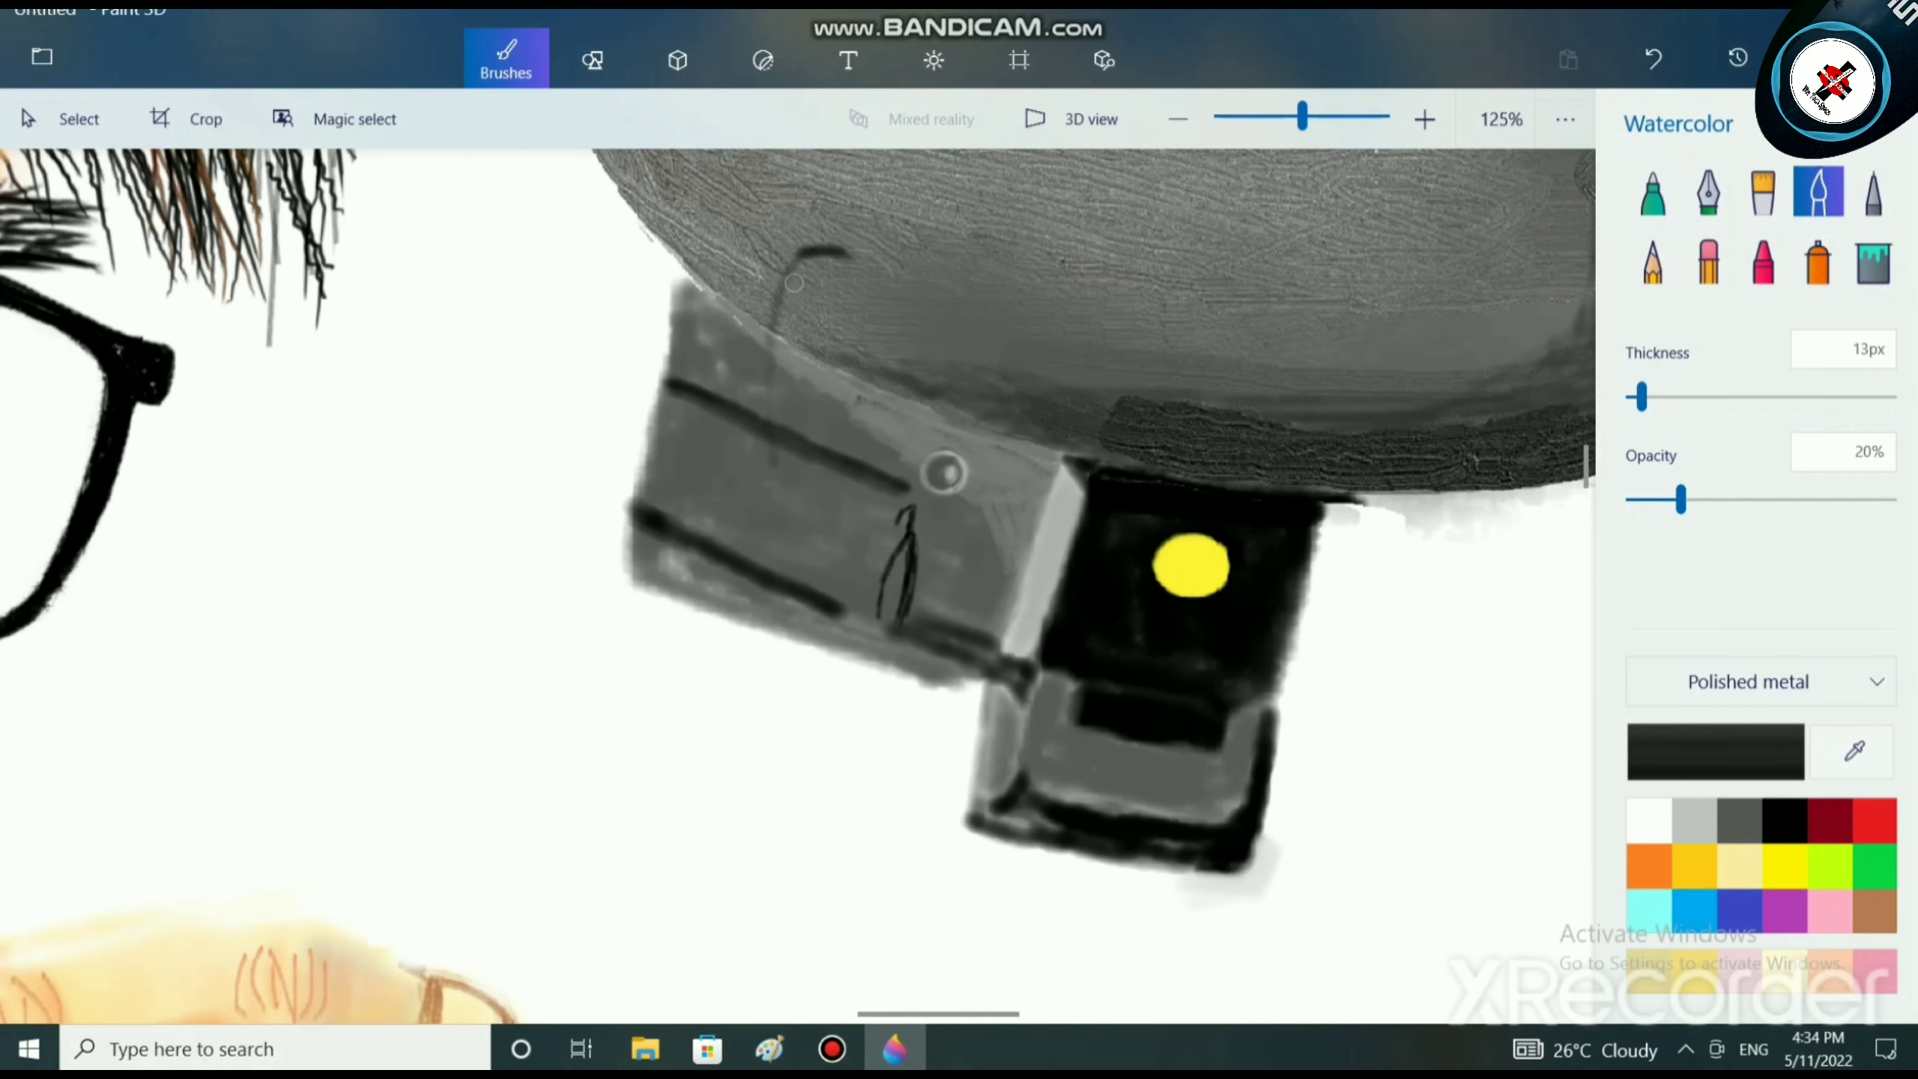
mouse_move(811, 251)
mouse_down()
mouse_move(761, 415)
mouse_move(771, 505)
mouse_move(822, 236)
mouse_move(842, 248)
mouse_move(795, 275)
mouse_move(770, 387)
mouse_move(791, 529)
mouse_move(834, 250)
mouse_move(763, 390)
mouse_move(766, 502)
mouse_move(815, 640)
mouse_move(858, 259)
mouse_move(797, 268)
mouse_move(763, 510)
mouse_move(831, 719)
mouse_up()
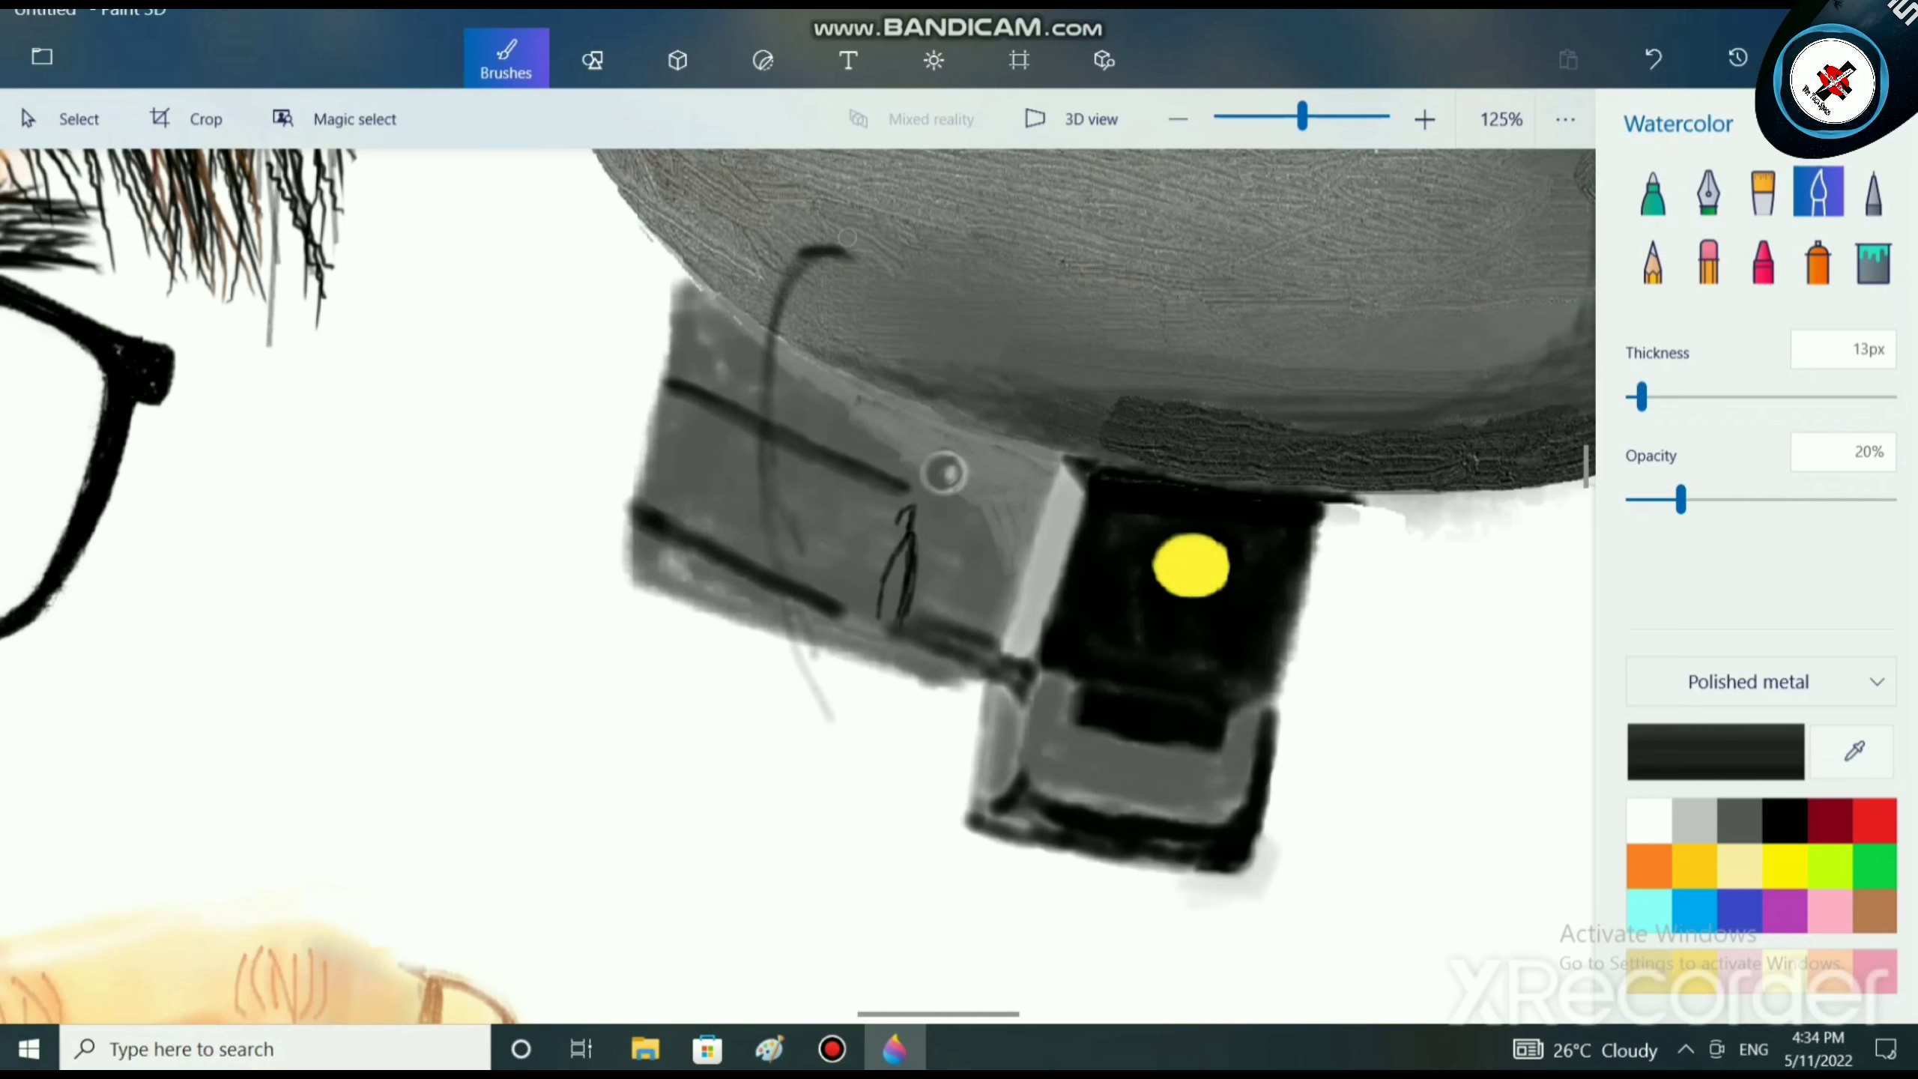
drag(804, 601, 851, 773)
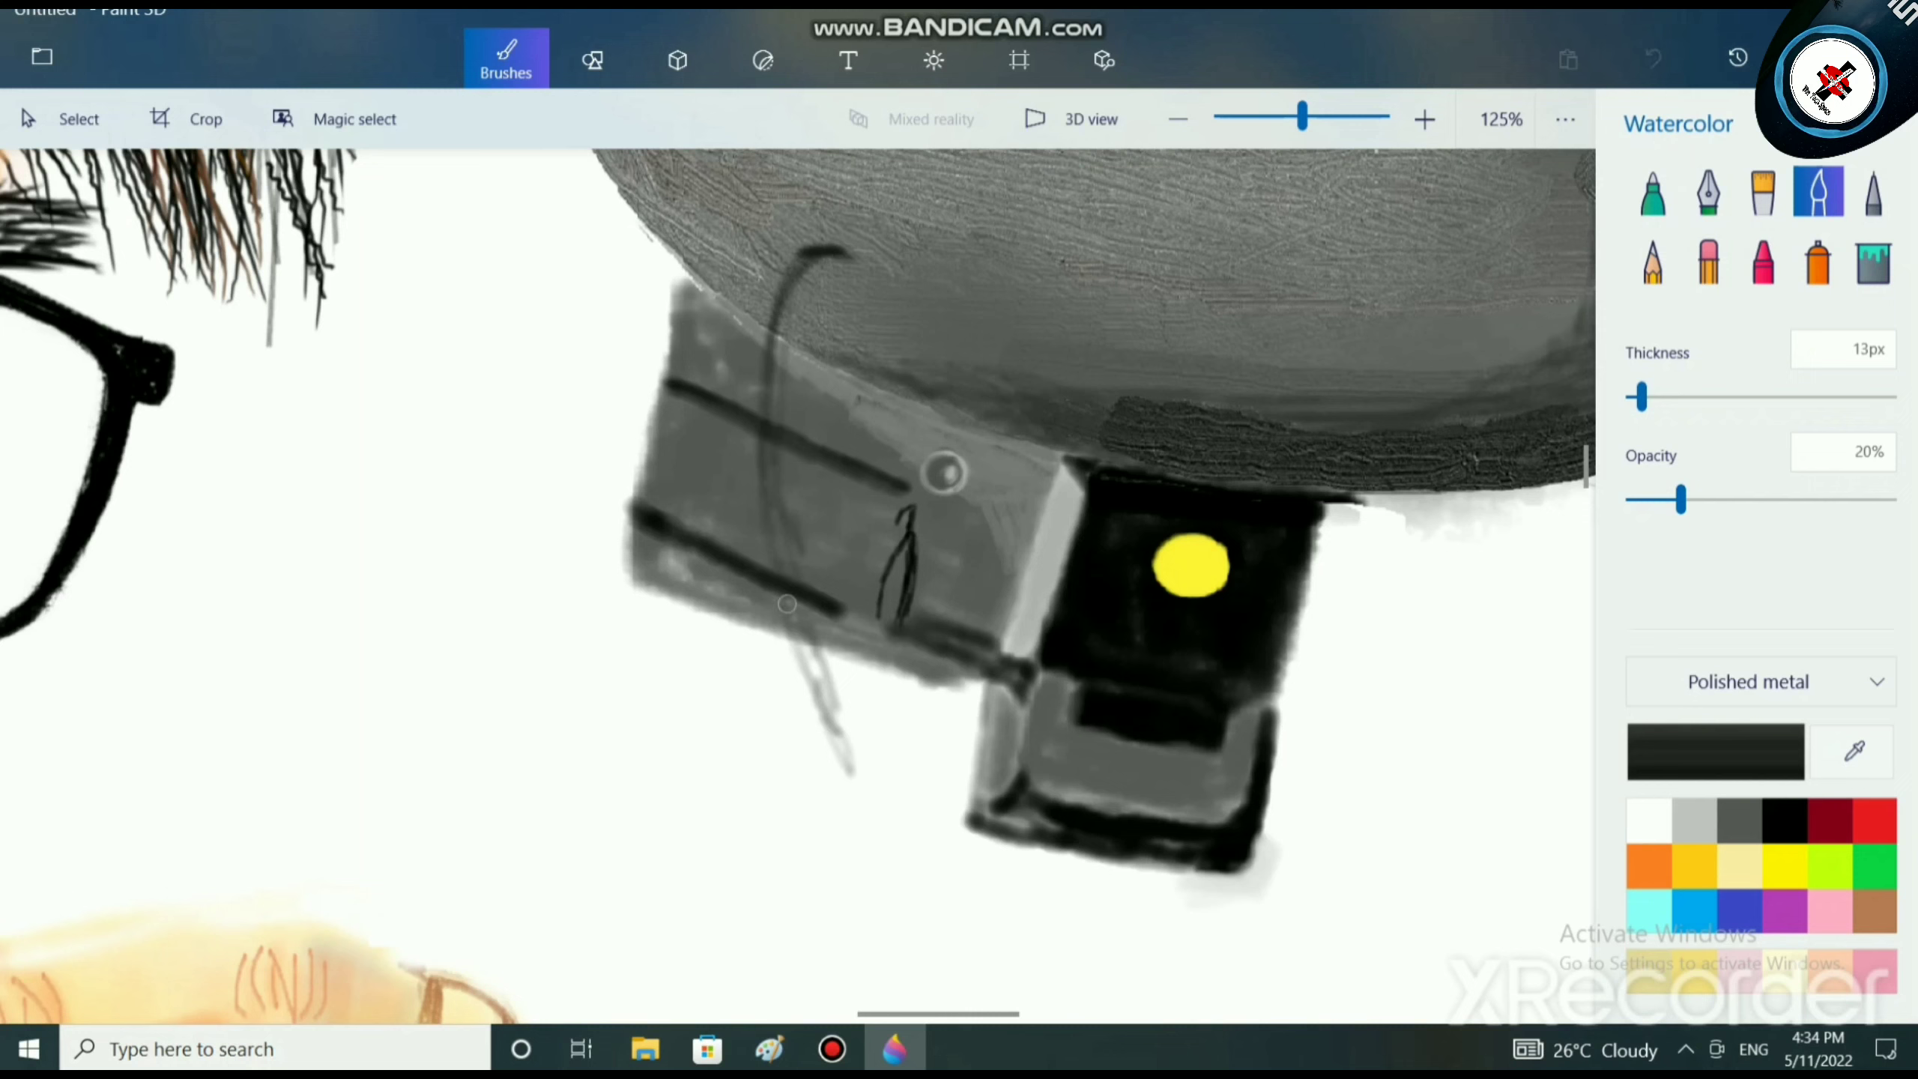
mouse_move(786, 603)
mouse_down()
mouse_move(846, 778)
mouse_move(991, 906)
mouse_up()
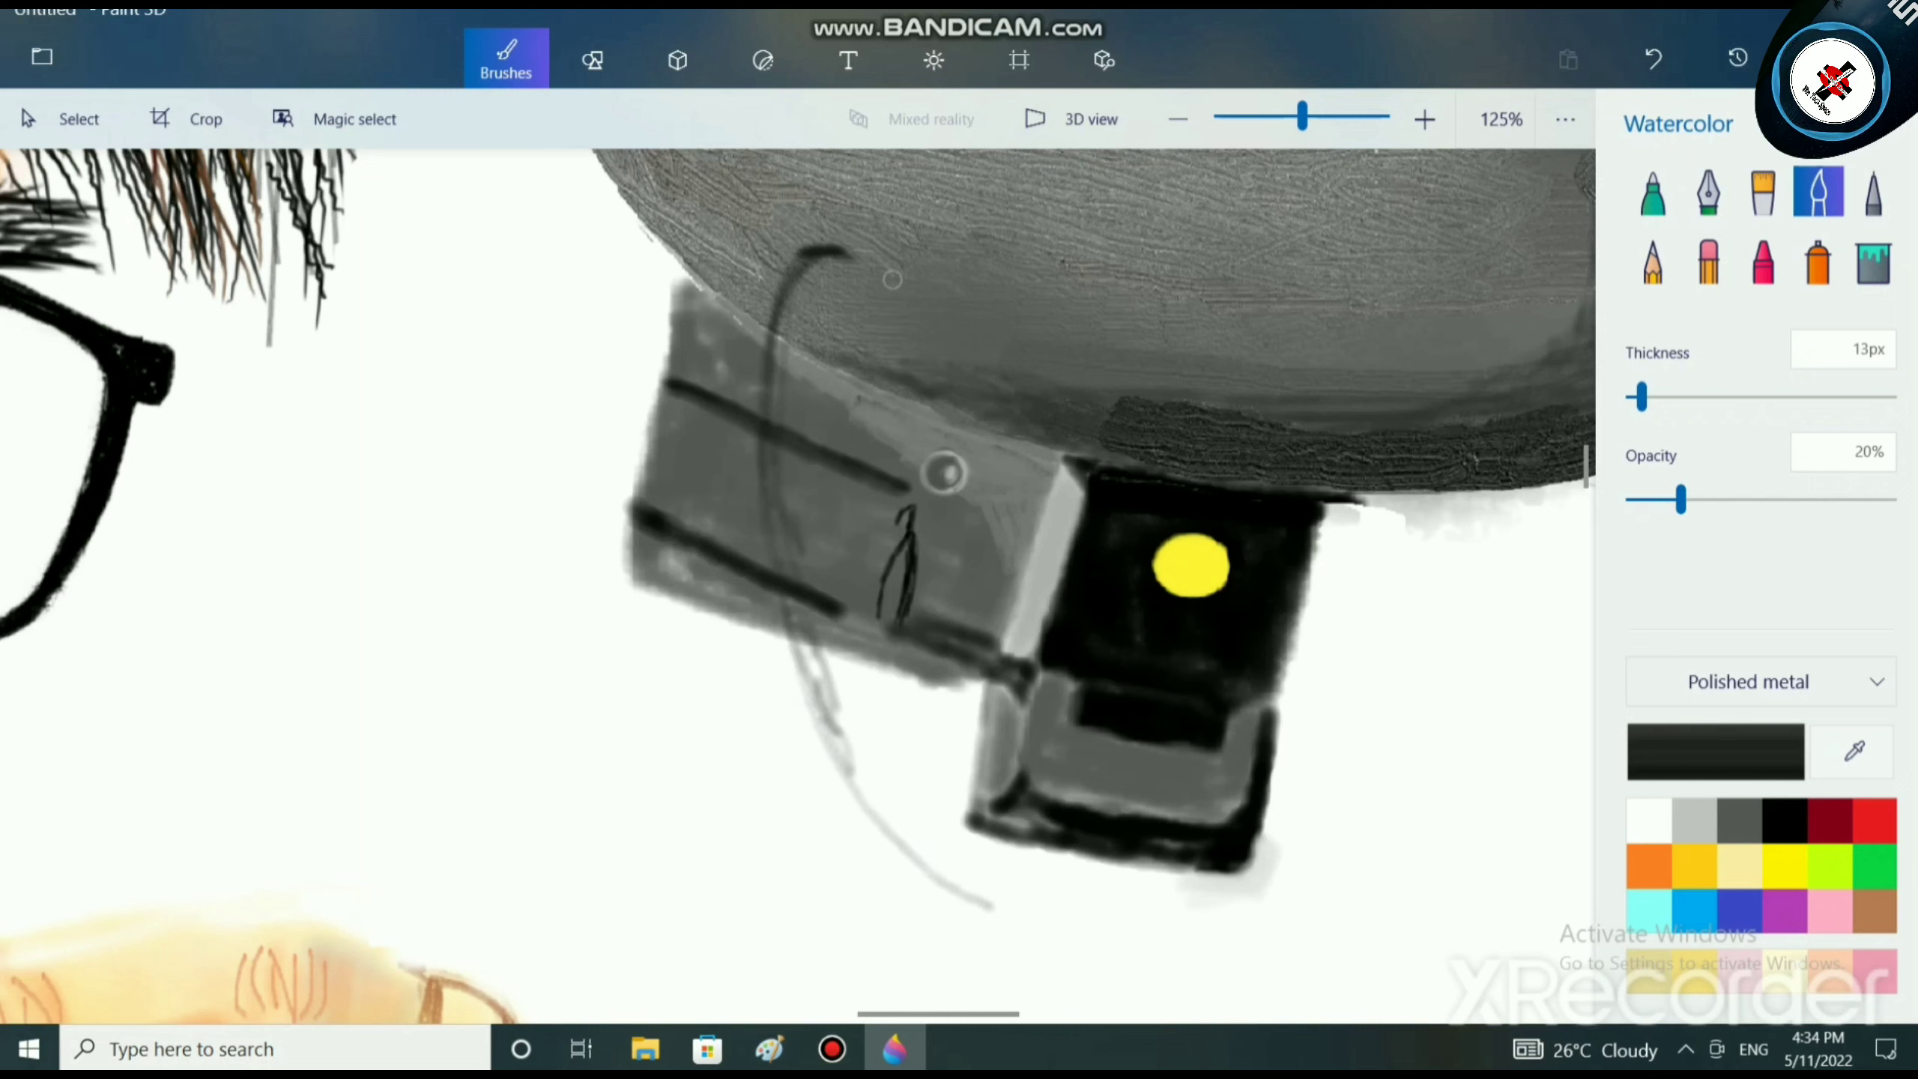
Darken the curve's hooked upper end and its upper stretch over the microphone's edge and grey box in black.
mouse_move(819, 249)
mouse_down()
mouse_move(896, 268)
mouse_move(837, 249)
mouse_move(869, 258)
mouse_move(781, 335)
mouse_up()
scroll(770, 378, up, 3)
scroll(606, 453, up, 2)
mouse_move(558, 412)
mouse_down()
mouse_move(473, 612)
mouse_move(439, 666)
mouse_move(440, 593)
mouse_move(411, 681)
mouse_move(513, 445)
mouse_move(639, 372)
mouse_move(721, 400)
mouse_up()
scroll(738, 550, down, 1)
scroll(738, 549, down, 3)
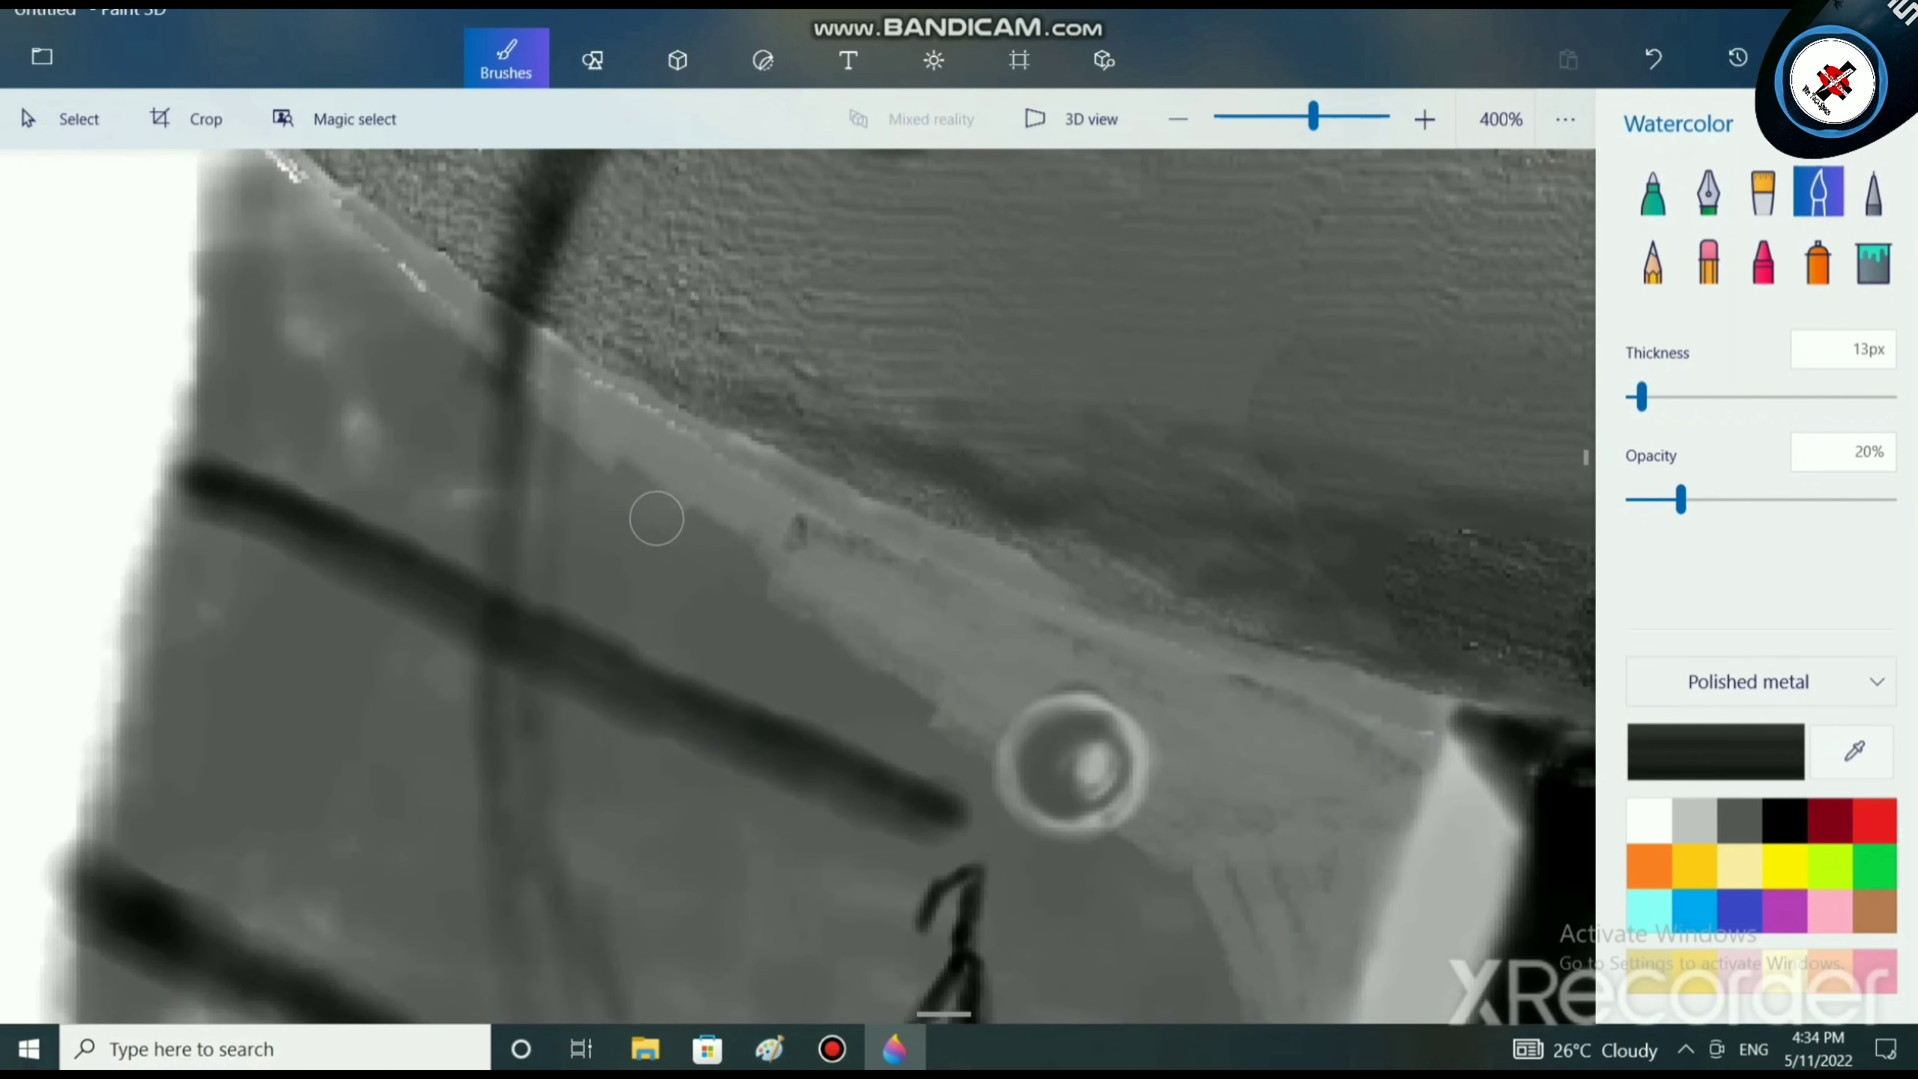
scroll(655, 518, up, 2)
mouse_move(427, 364)
mouse_down()
mouse_move(357, 582)
mouse_move(377, 438)
mouse_move(378, 910)
mouse_move(361, 675)
mouse_move(390, 626)
mouse_up()
Thicken and darken the rest of the curve across the grey box and along the arc below it in black.
scroll(492, 805, down, 5)
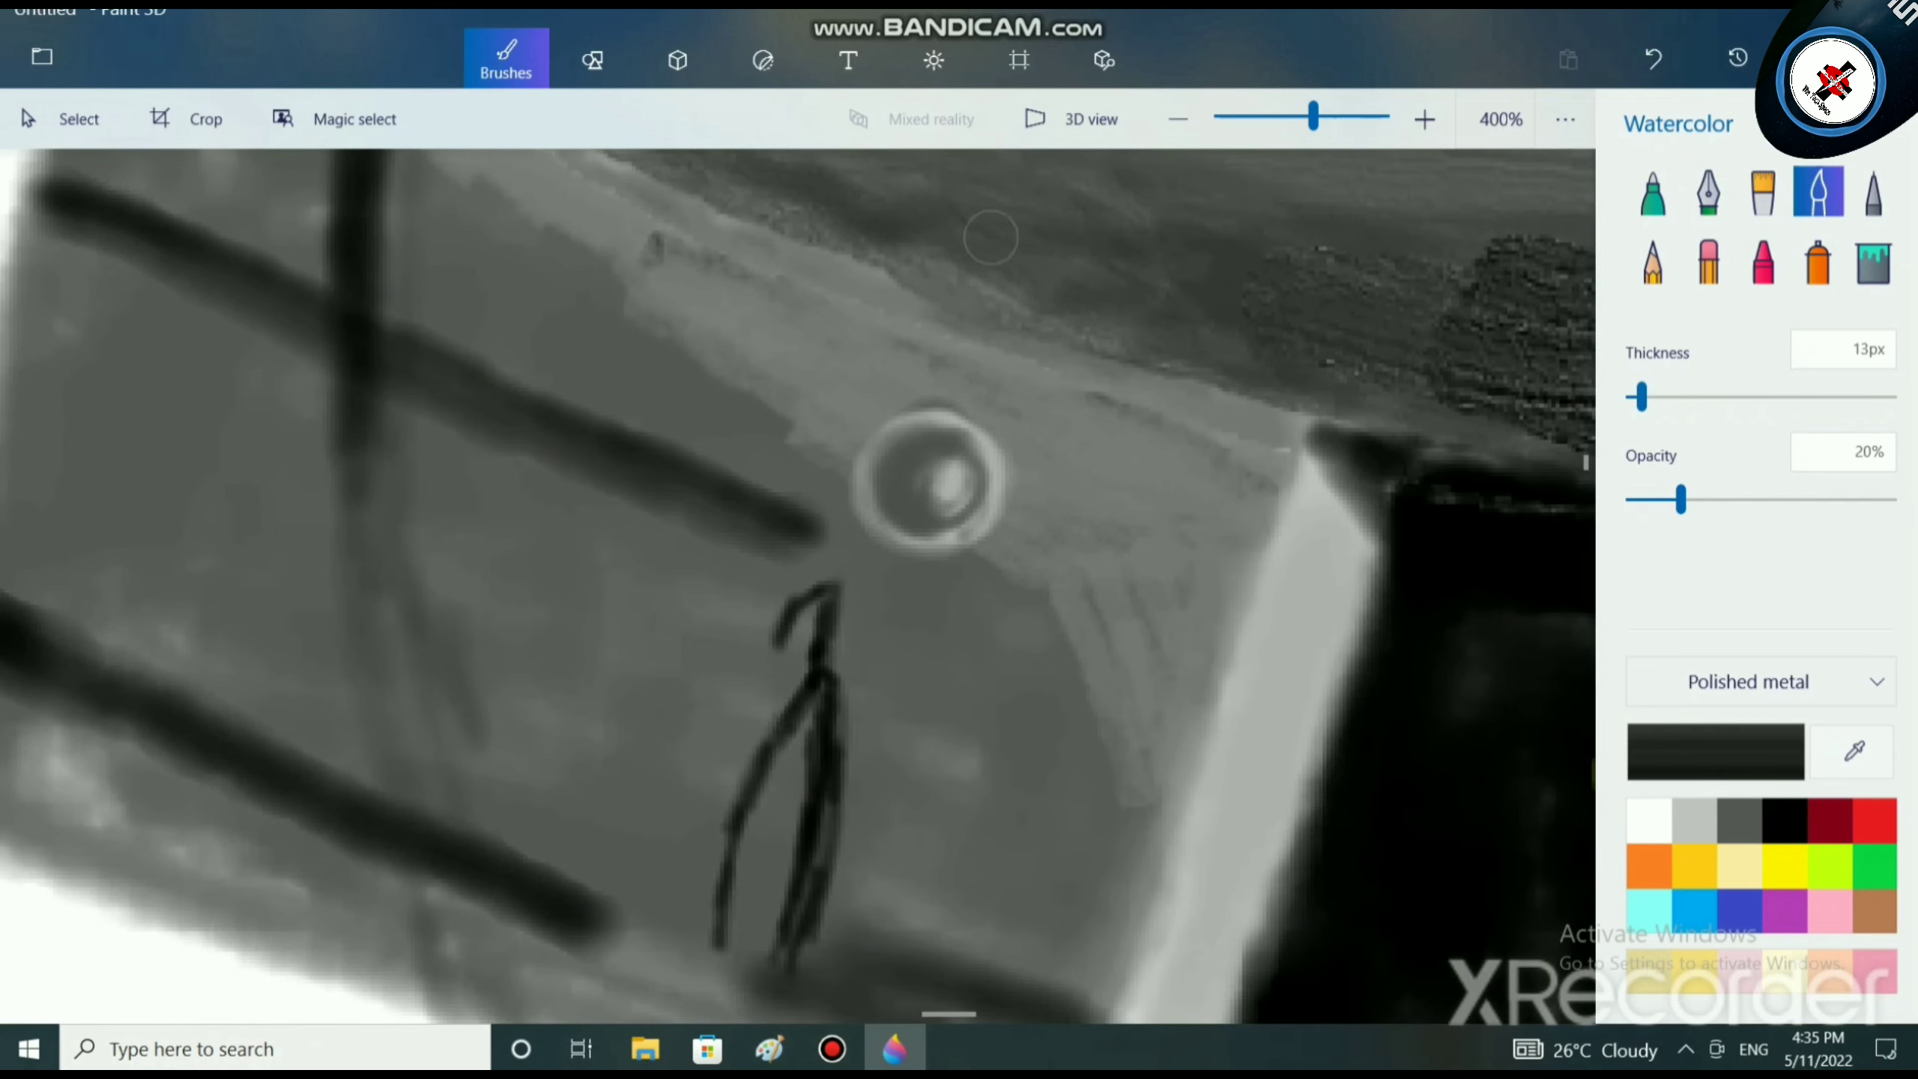
mouse_move(372, 326)
mouse_down()
mouse_move(350, 359)
mouse_move(403, 903)
mouse_move(359, 379)
mouse_move(409, 683)
mouse_move(422, 973)
mouse_move(379, 830)
mouse_move(391, 775)
mouse_move(414, 968)
mouse_move(430, 953)
mouse_move(397, 890)
mouse_move(442, 853)
mouse_up()
scroll(436, 497, down, 5)
mouse_move(431, 548)
mouse_down()
mouse_move(439, 695)
mouse_move(457, 728)
mouse_move(432, 585)
mouse_move(503, 895)
mouse_move(520, 864)
mouse_move(441, 570)
mouse_move(441, 656)
mouse_move(507, 838)
mouse_move(475, 845)
mouse_move(473, 743)
mouse_move(499, 877)
mouse_move(496, 731)
mouse_move(504, 828)
mouse_move(574, 997)
mouse_up()
scroll(664, 531, down, 4)
mouse_move(493, 540)
mouse_down()
mouse_move(567, 709)
mouse_move(648, 817)
mouse_move(523, 520)
mouse_move(495, 478)
mouse_move(508, 589)
mouse_move(440, 484)
mouse_move(539, 580)
mouse_move(671, 852)
mouse_move(624, 762)
mouse_move(649, 837)
mouse_move(873, 1007)
mouse_move(663, 783)
mouse_move(826, 979)
mouse_move(751, 932)
mouse_move(758, 908)
mouse_move(678, 814)
mouse_move(764, 906)
mouse_move(568, 637)
mouse_move(541, 559)
mouse_move(559, 616)
mouse_move(425, 363)
mouse_up()
scroll(657, 605, down, 3)
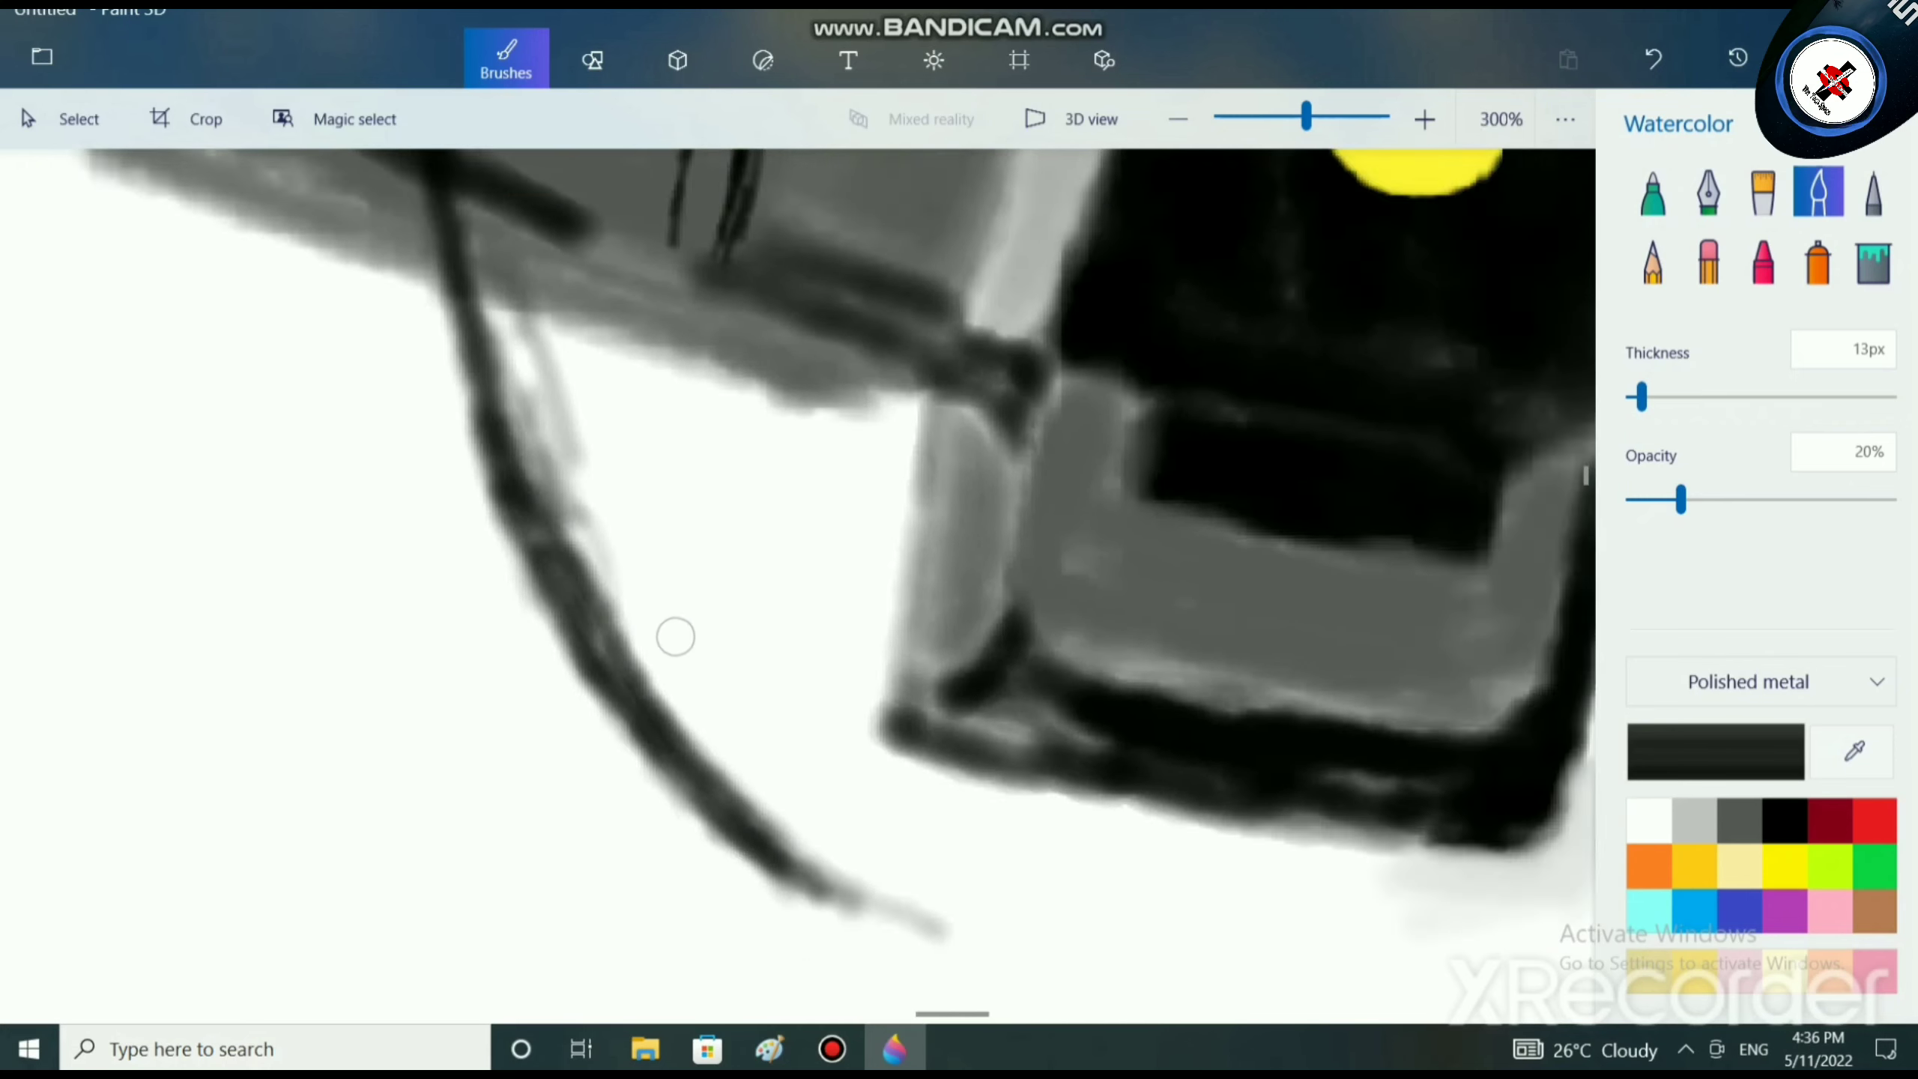
scroll(654, 545, up, 3)
mouse_move(552, 670)
mouse_down()
mouse_move(504, 508)
mouse_move(535, 803)
mouse_move(534, 603)
mouse_move(532, 745)
mouse_move(481, 270)
mouse_move(540, 771)
mouse_up()
scroll(723, 726, down, 3)
scroll(723, 726, down, 4)
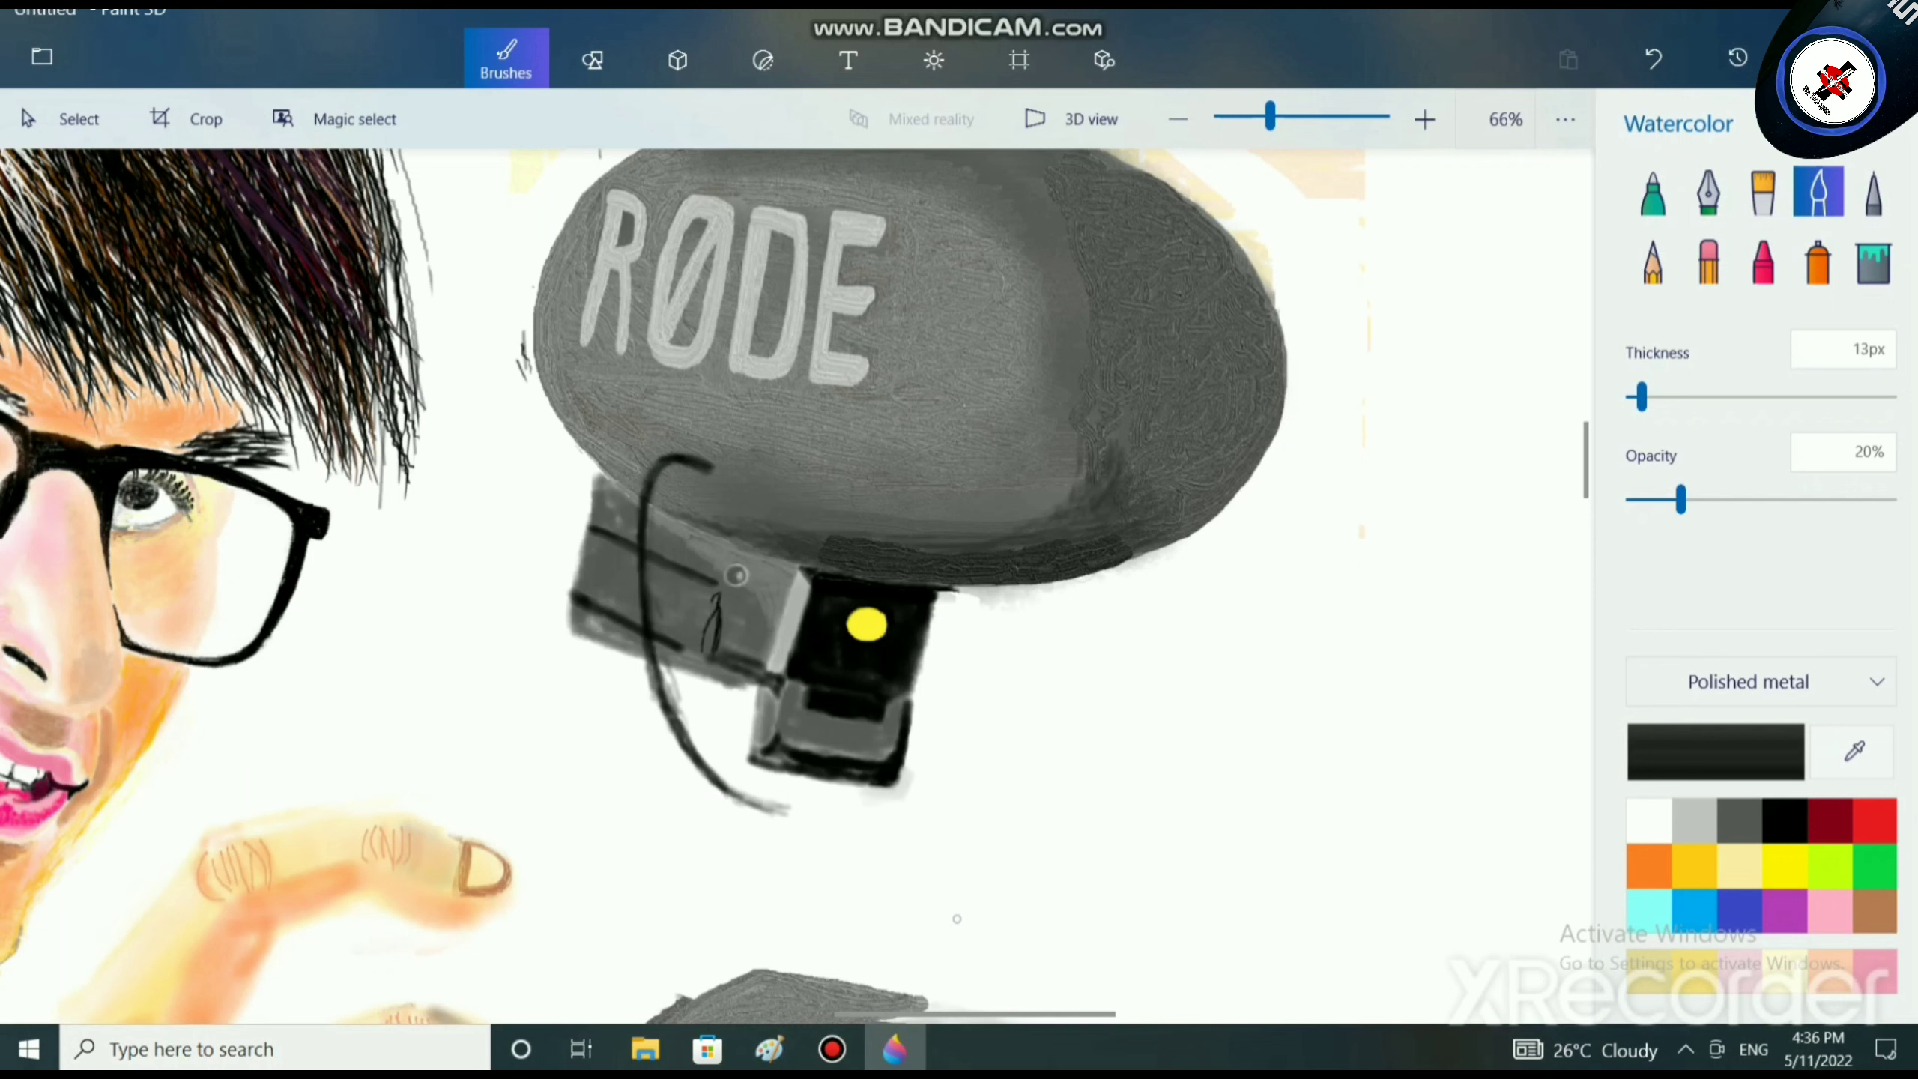
scroll(736, 575, up, 5)
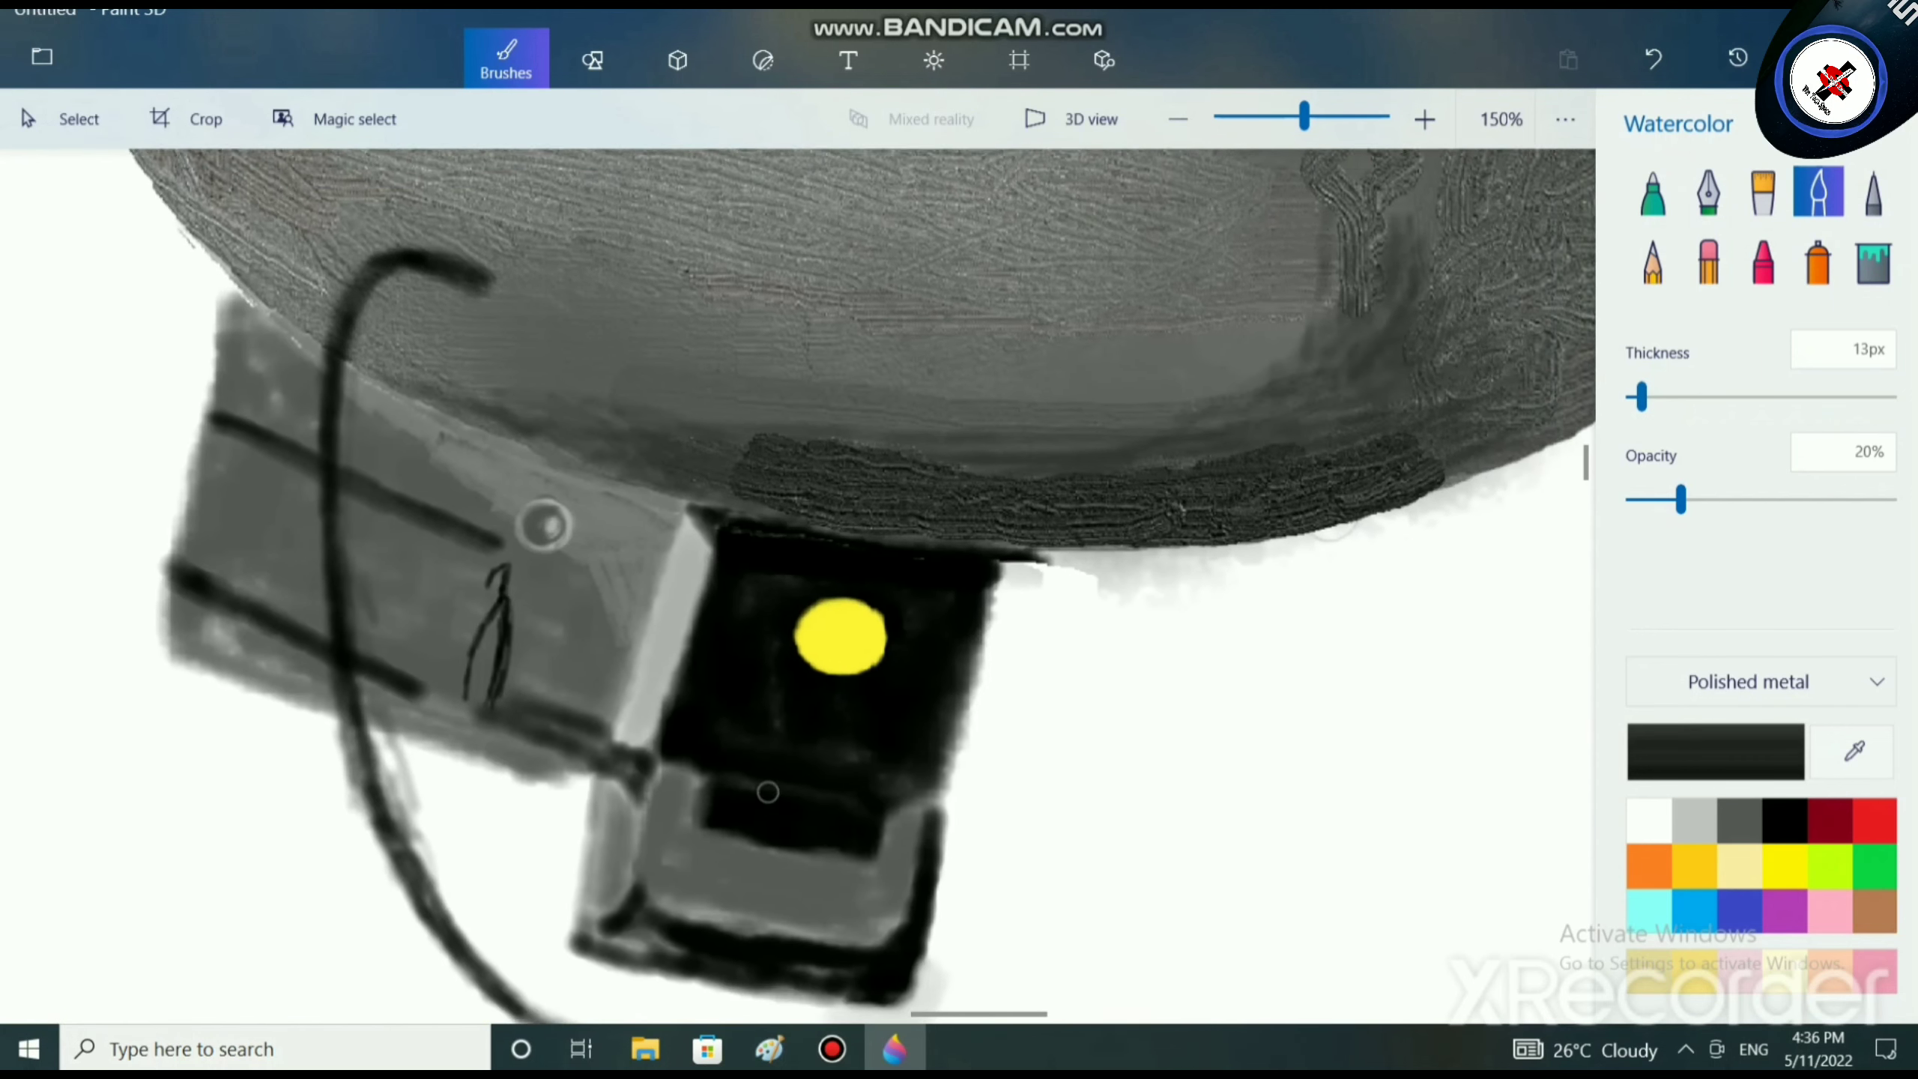
mouse_move(485, 307)
mouse_down()
mouse_move(486, 417)
mouse_move(485, 322)
mouse_move(457, 286)
mouse_move(476, 401)
mouse_move(469, 483)
mouse_move(474, 298)
mouse_move(447, 744)
mouse_move(459, 725)
mouse_up()
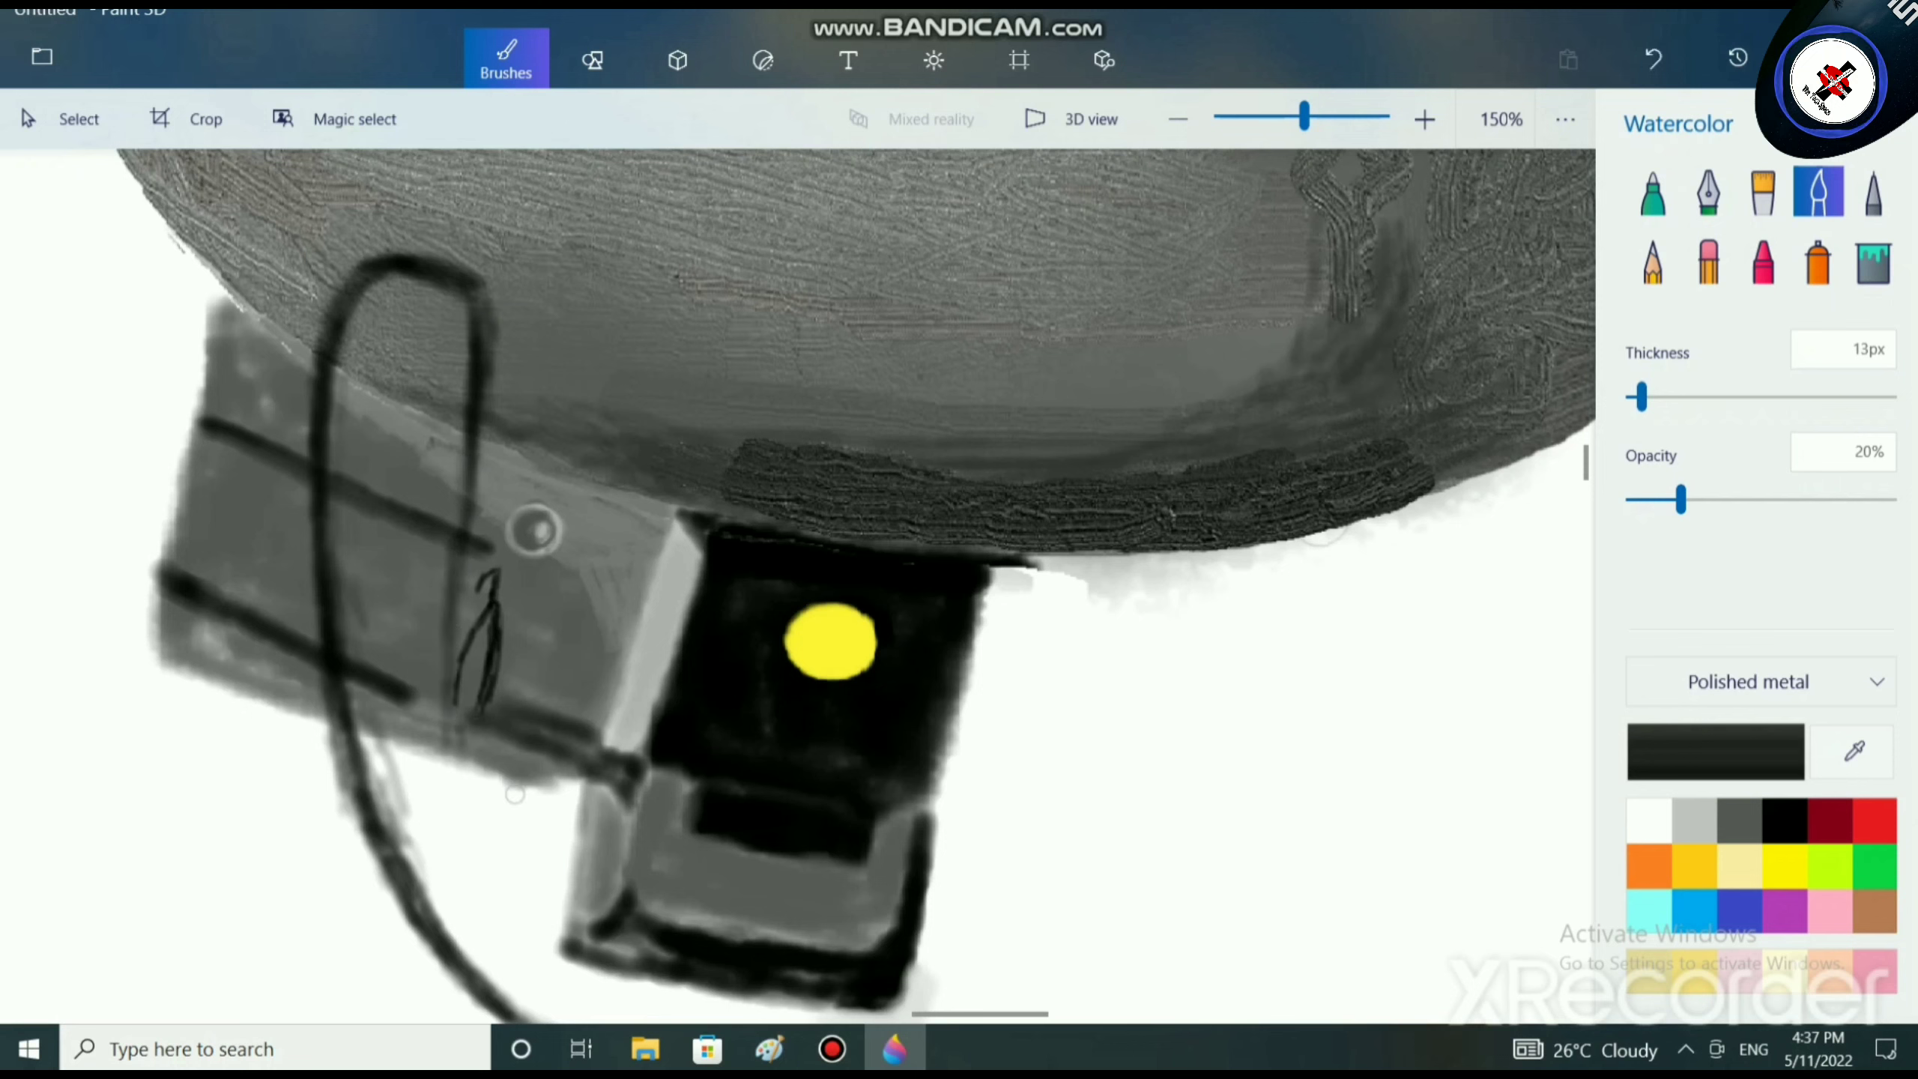
key(ctrl+z)
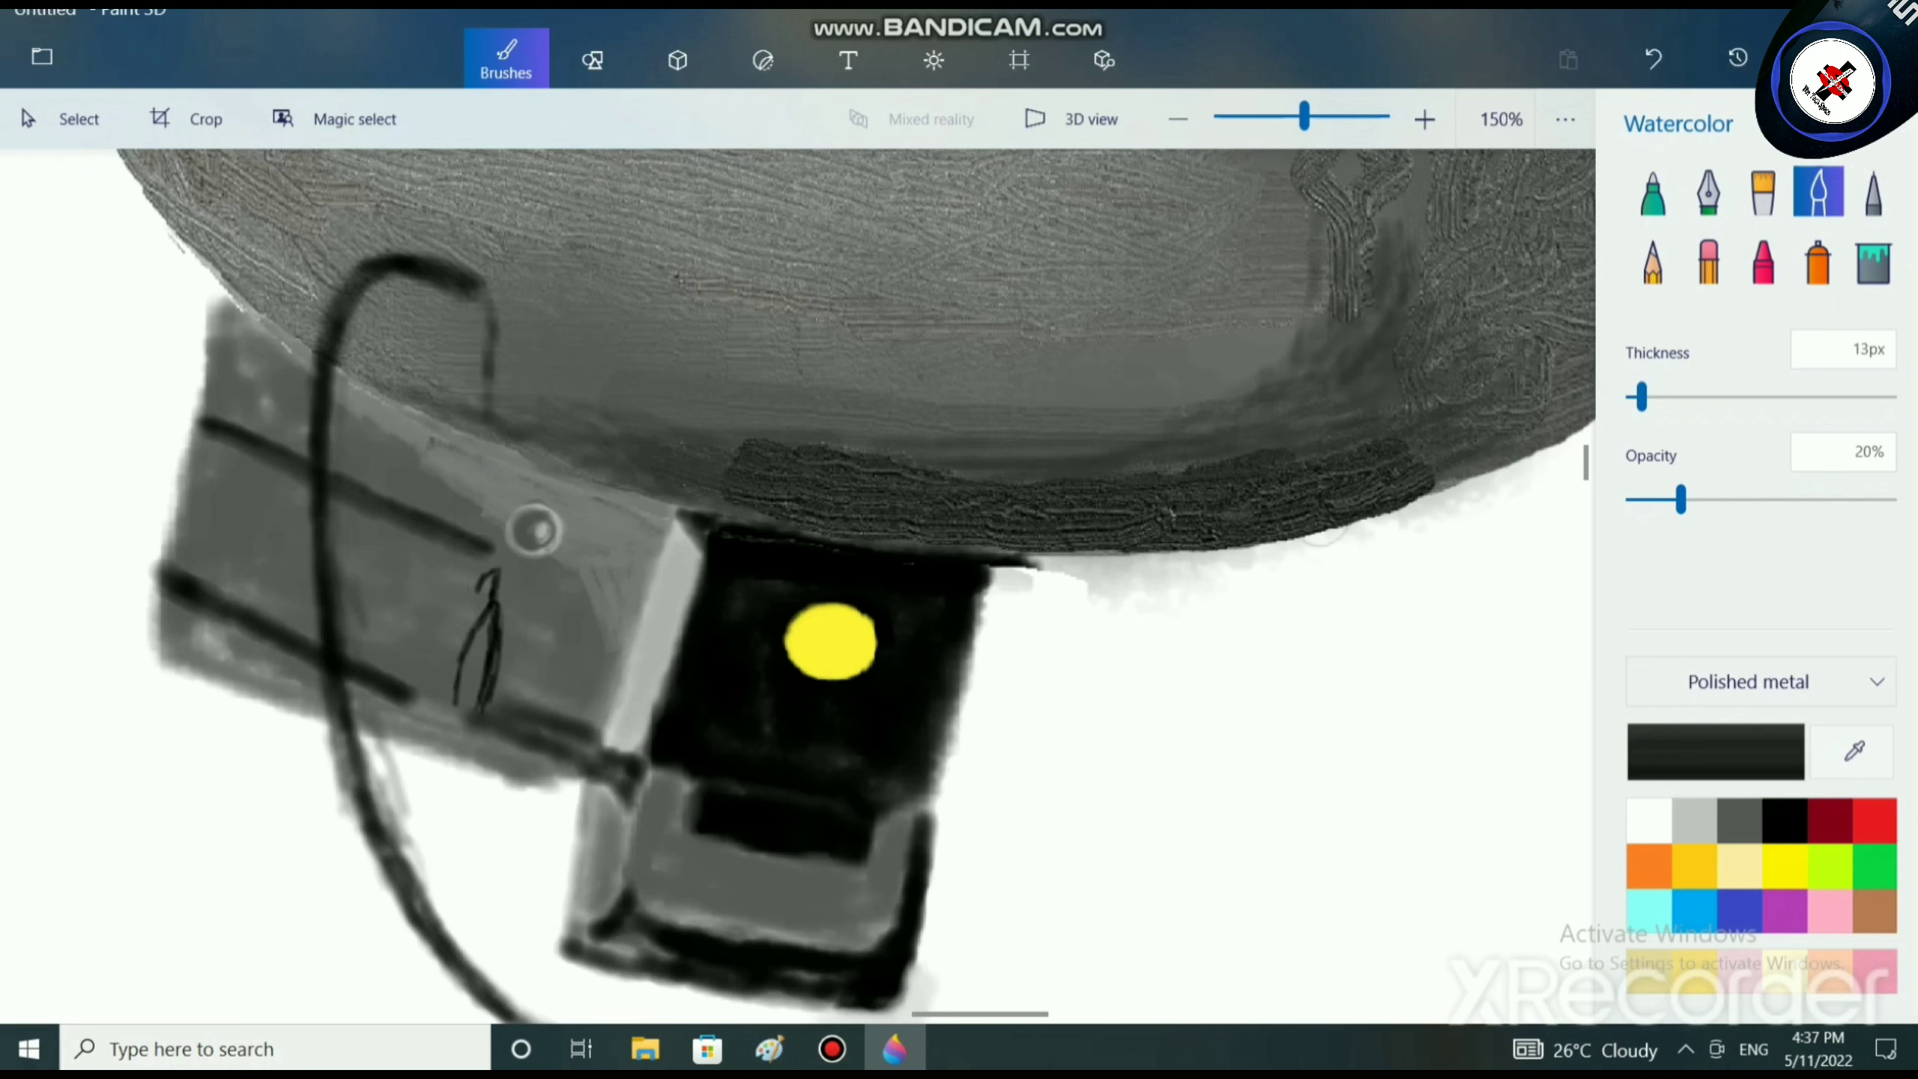
key(ctrl+z)
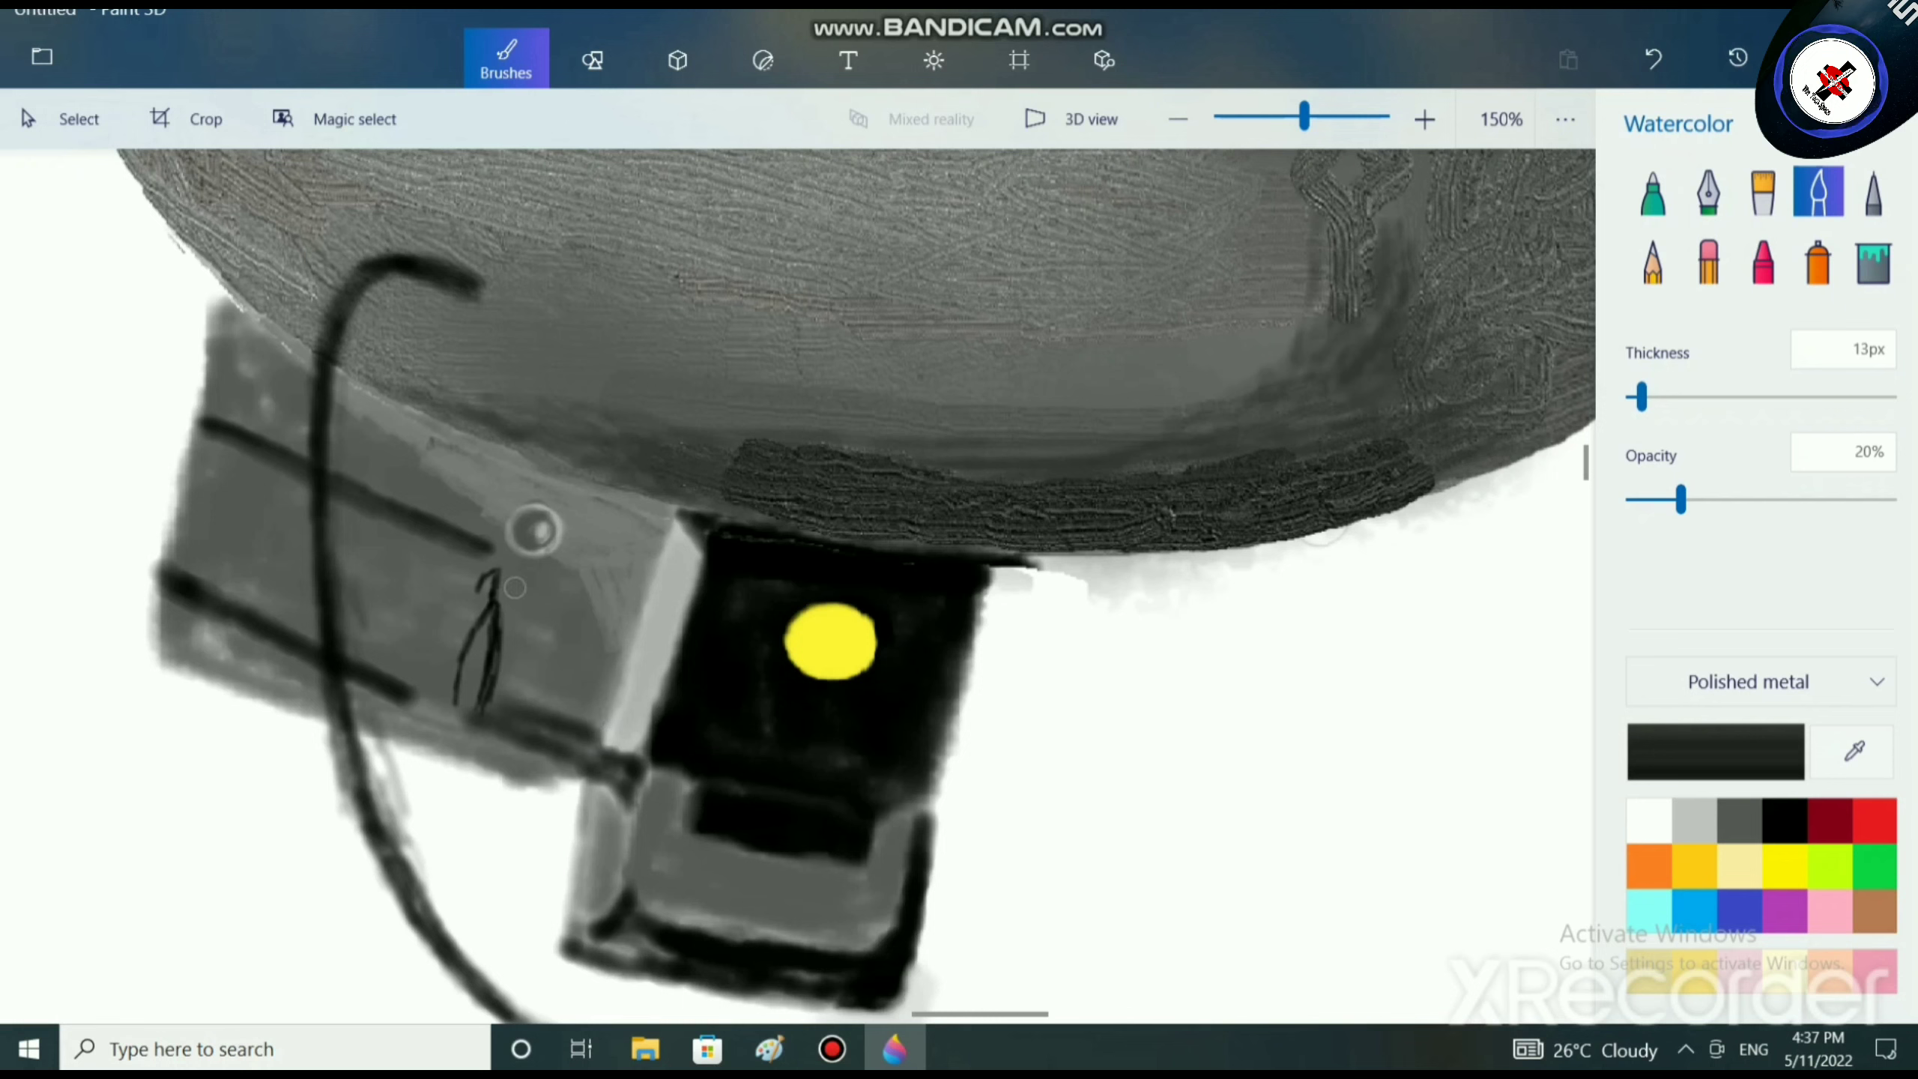
Paint the loop's inner black line from its hooked upper end down to the lower edge of the grey box.
mouse_move(444, 280)
mouse_down()
mouse_move(434, 365)
mouse_move(433, 298)
mouse_move(446, 374)
mouse_move(462, 292)
mouse_move(465, 343)
mouse_move(463, 318)
mouse_move(432, 457)
mouse_move(420, 407)
mouse_move(425, 515)
mouse_move(444, 406)
mouse_move(437, 543)
mouse_move(428, 301)
mouse_move(458, 333)
mouse_up()
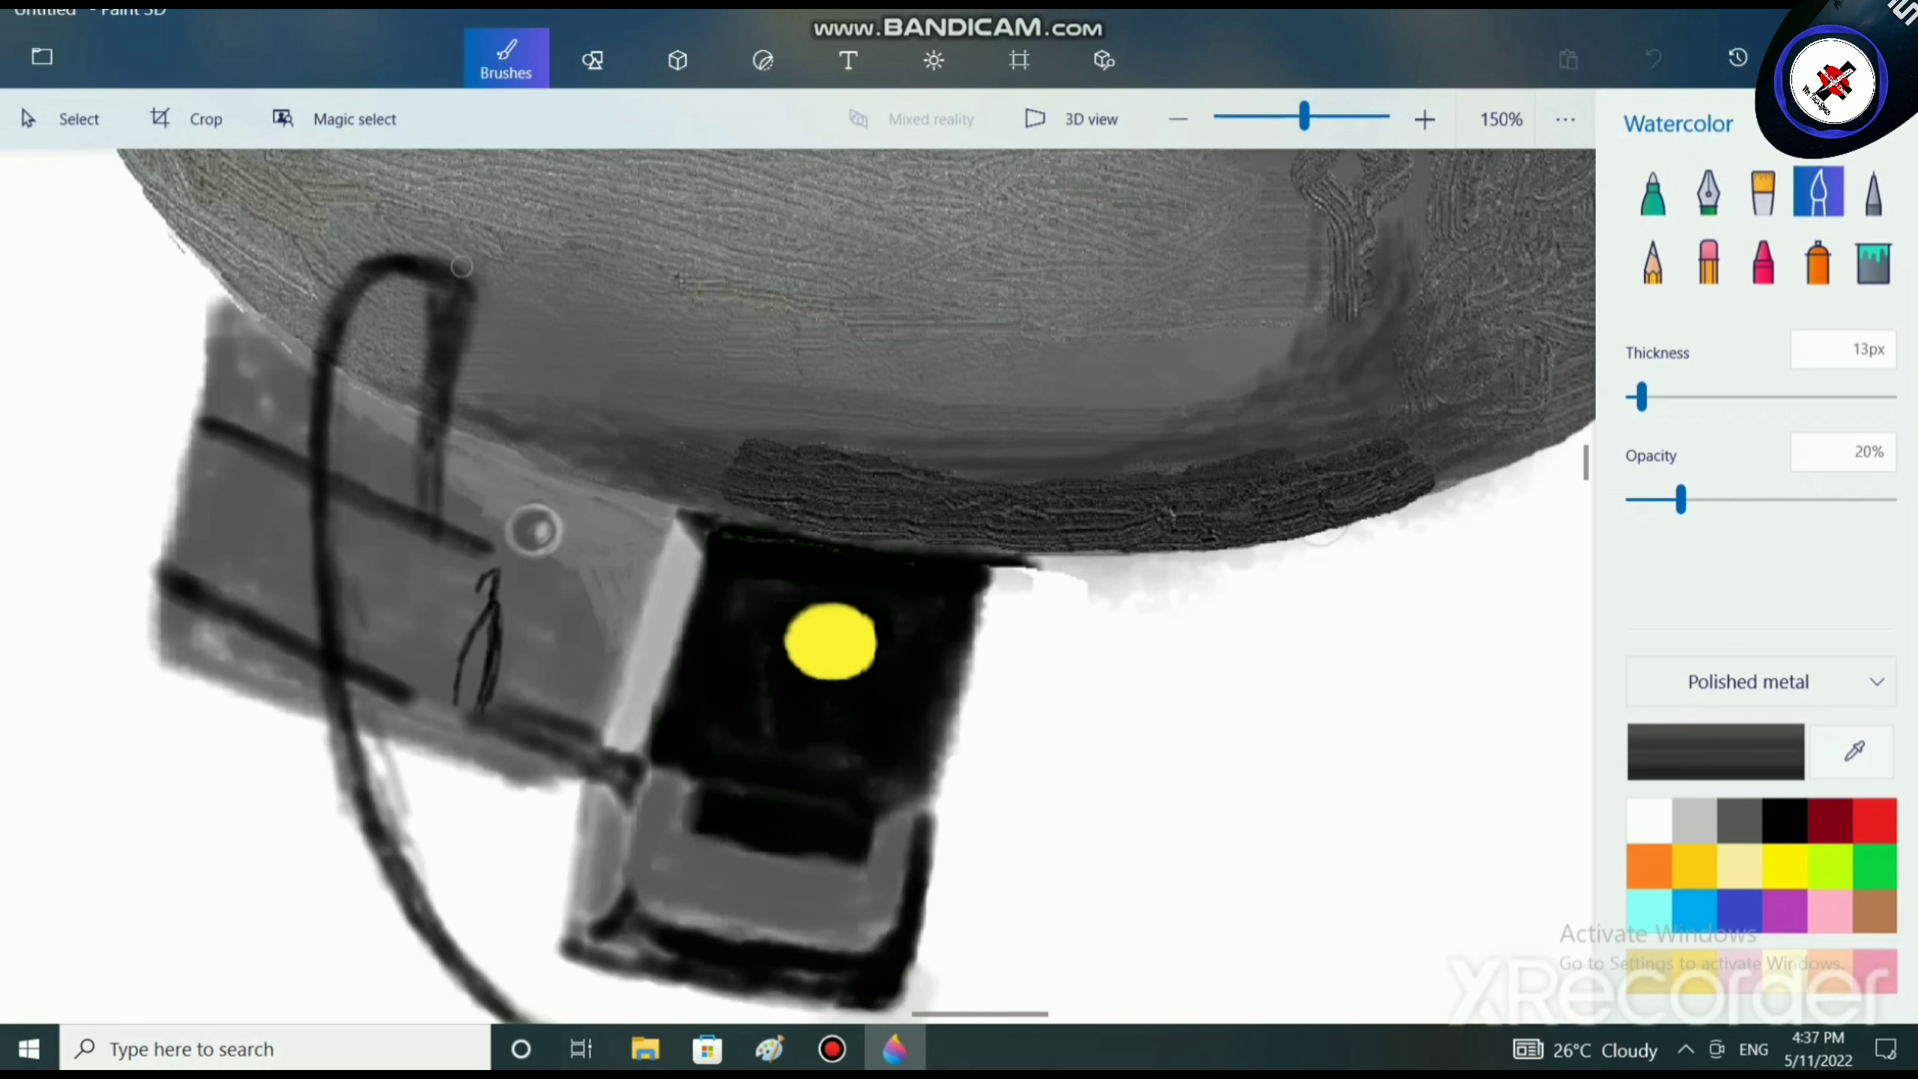
scroll(533, 531, down, 5)
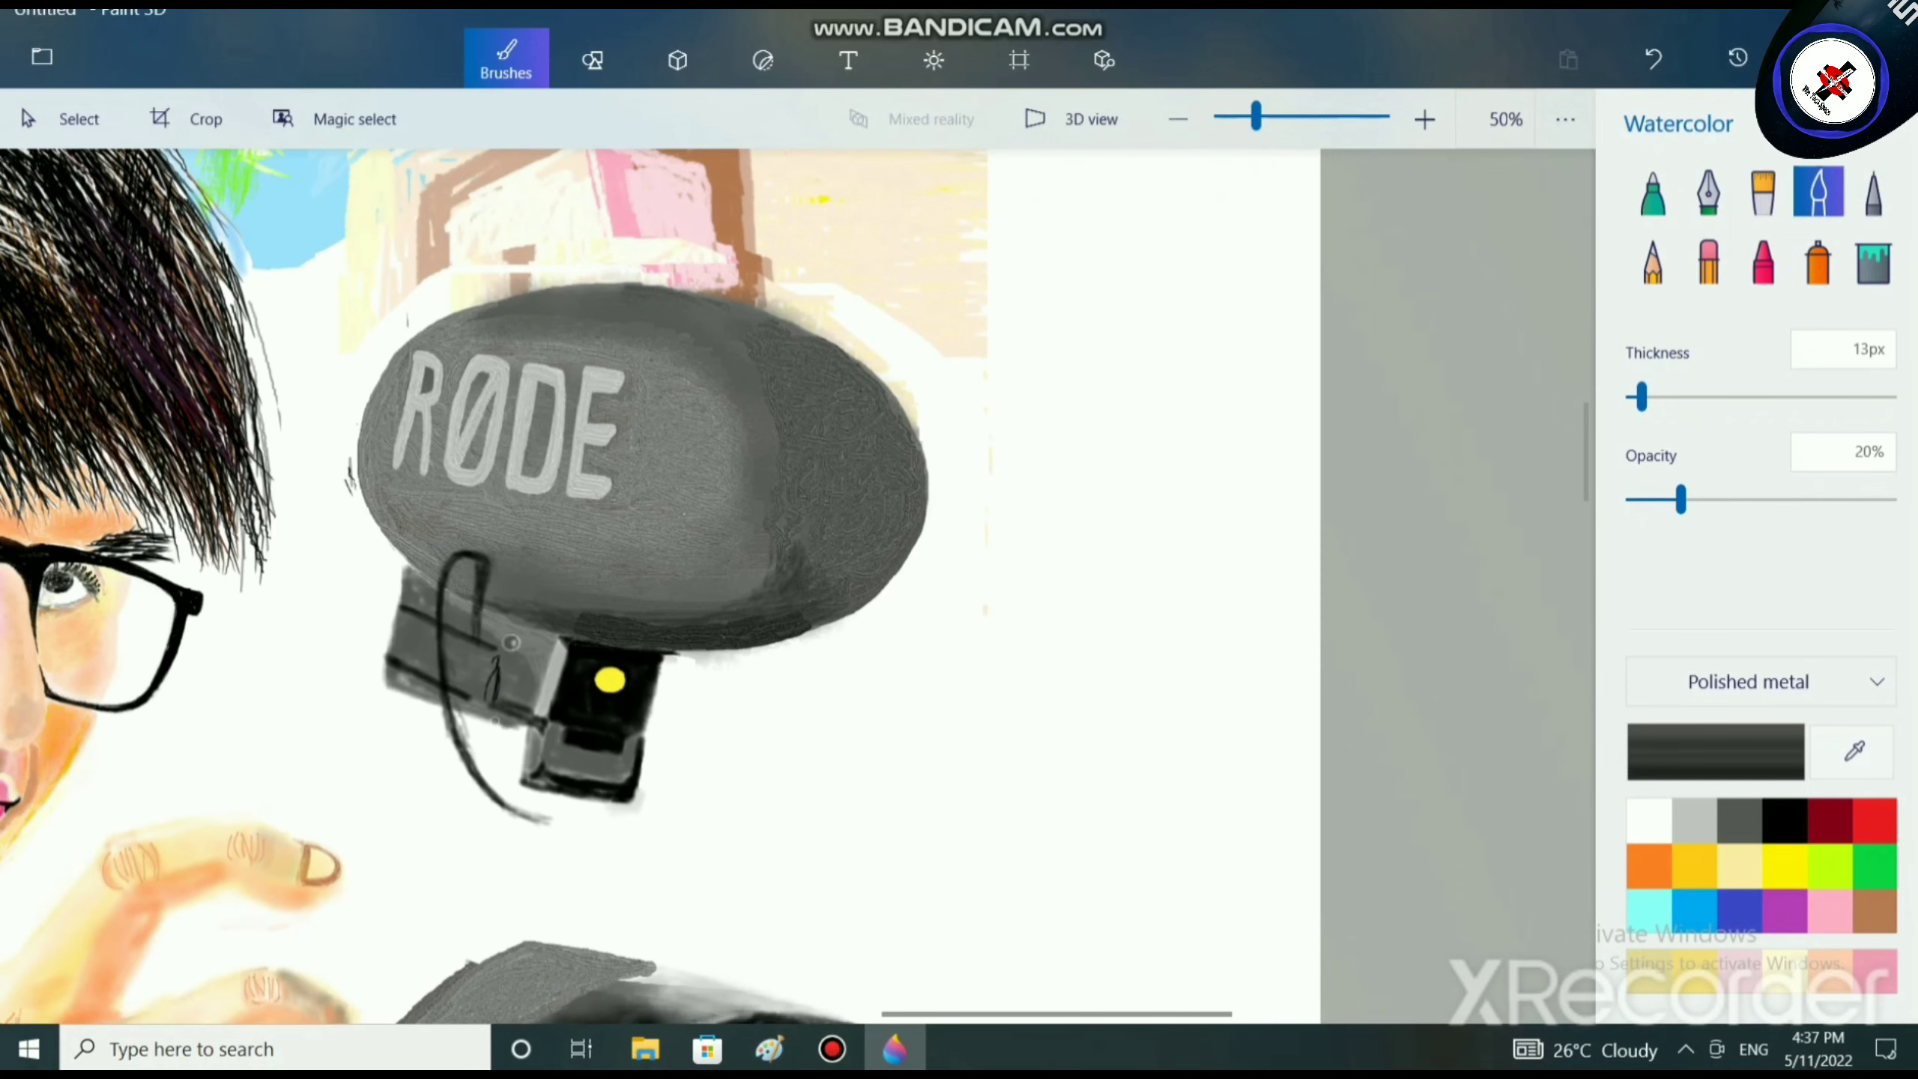
scroll(510, 642, up, 5)
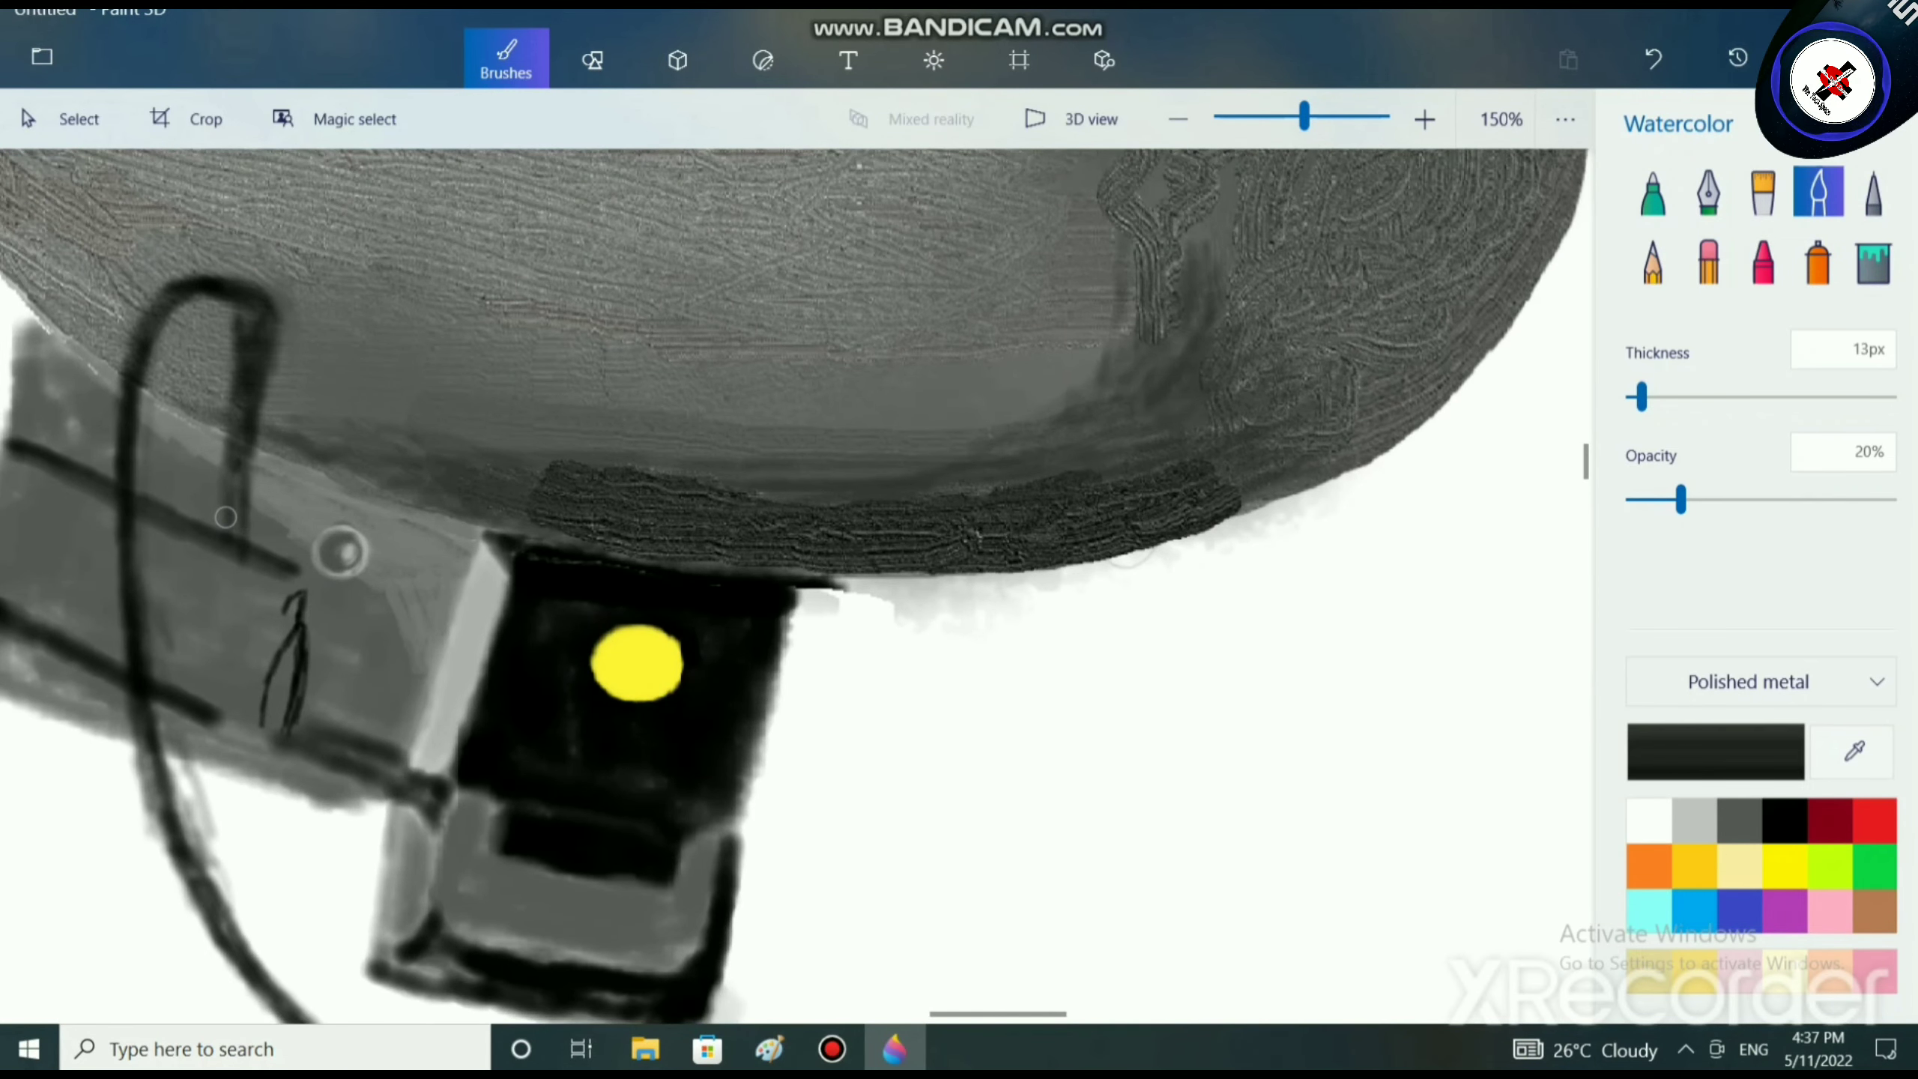
drag(243, 511, 245, 641)
mouse_move(238, 402)
mouse_down()
mouse_move(233, 656)
mouse_move(246, 680)
mouse_move(233, 553)
mouse_move(256, 725)
mouse_up()
Paint two curved black arms between the microphone's underside and the clip's free side, with the outer one sweeping below the clip.
scroll(337, 731, down, 3)
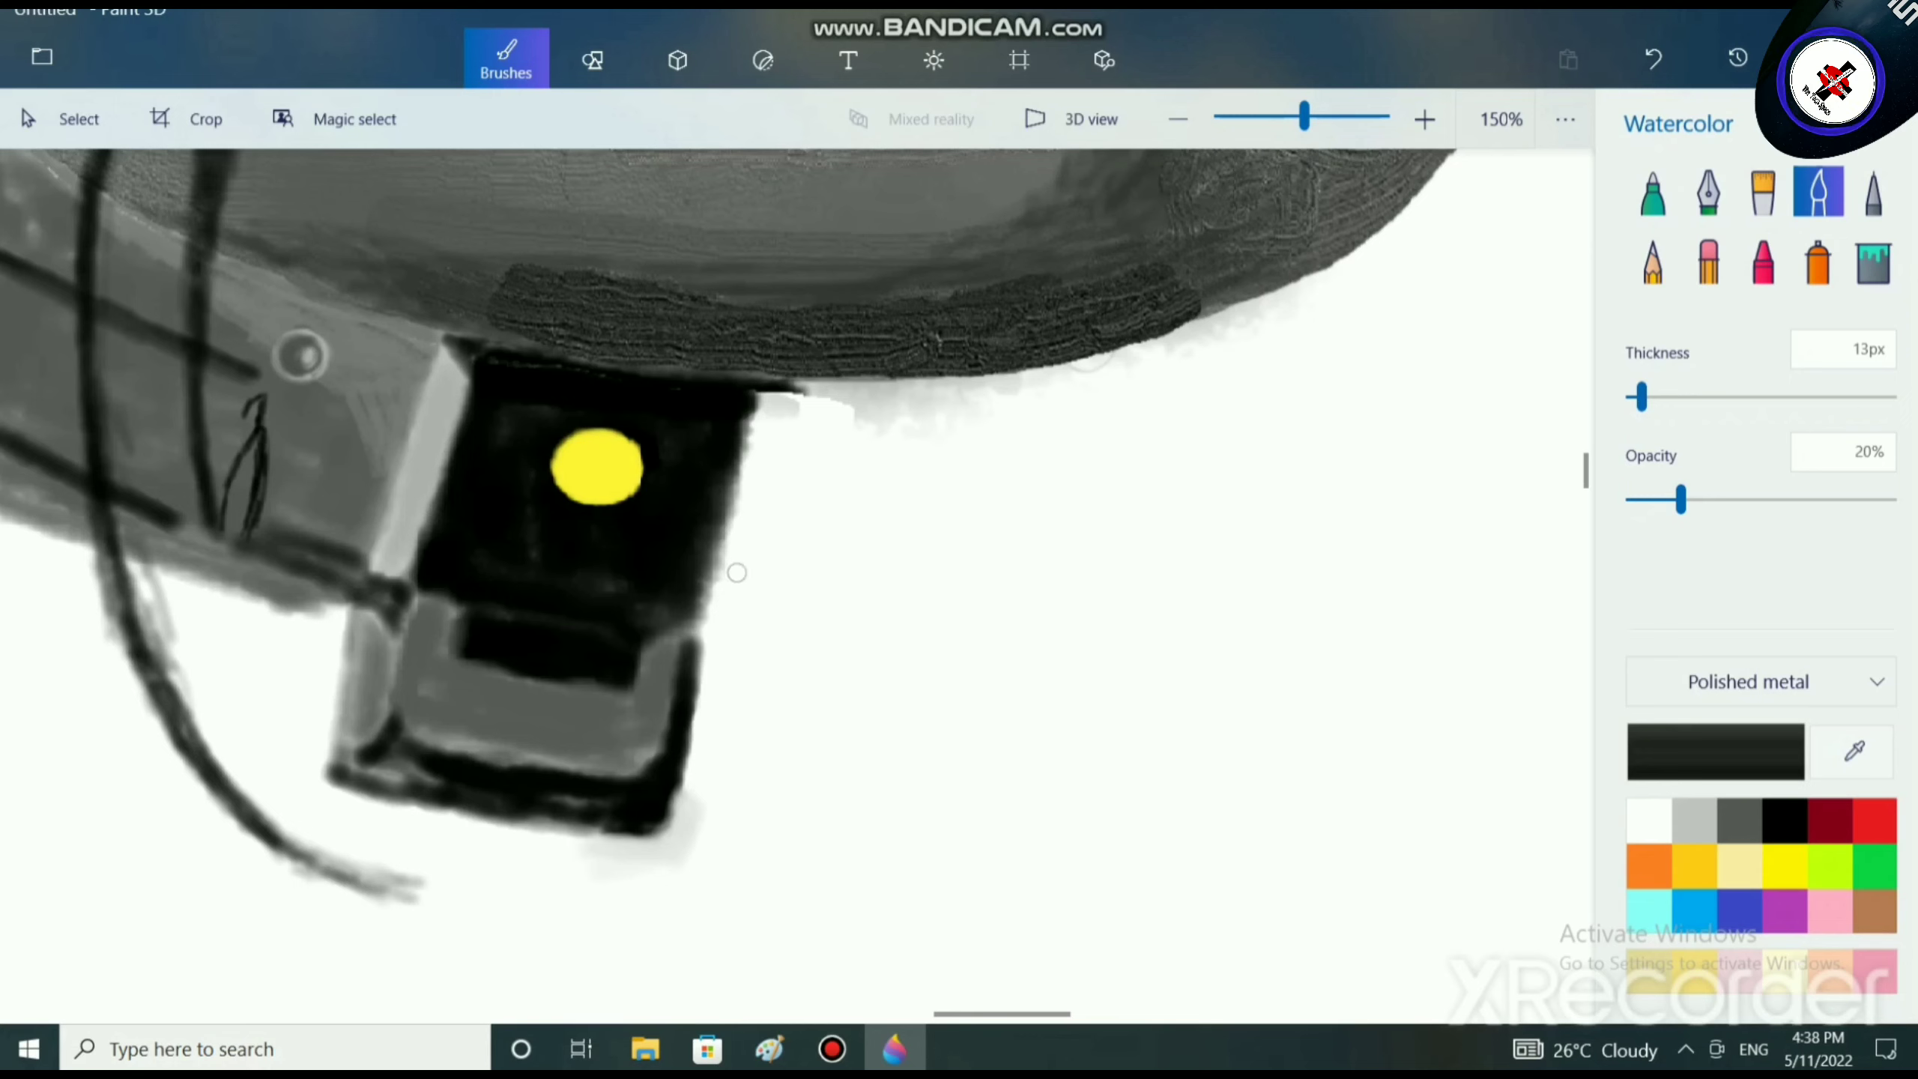
mouse_move(714, 610)
mouse_down()
mouse_move(856, 456)
mouse_move(723, 611)
mouse_move(840, 476)
mouse_move(819, 519)
mouse_move(727, 612)
mouse_move(876, 412)
mouse_move(780, 570)
mouse_move(713, 627)
mouse_move(868, 438)
mouse_move(886, 486)
mouse_up()
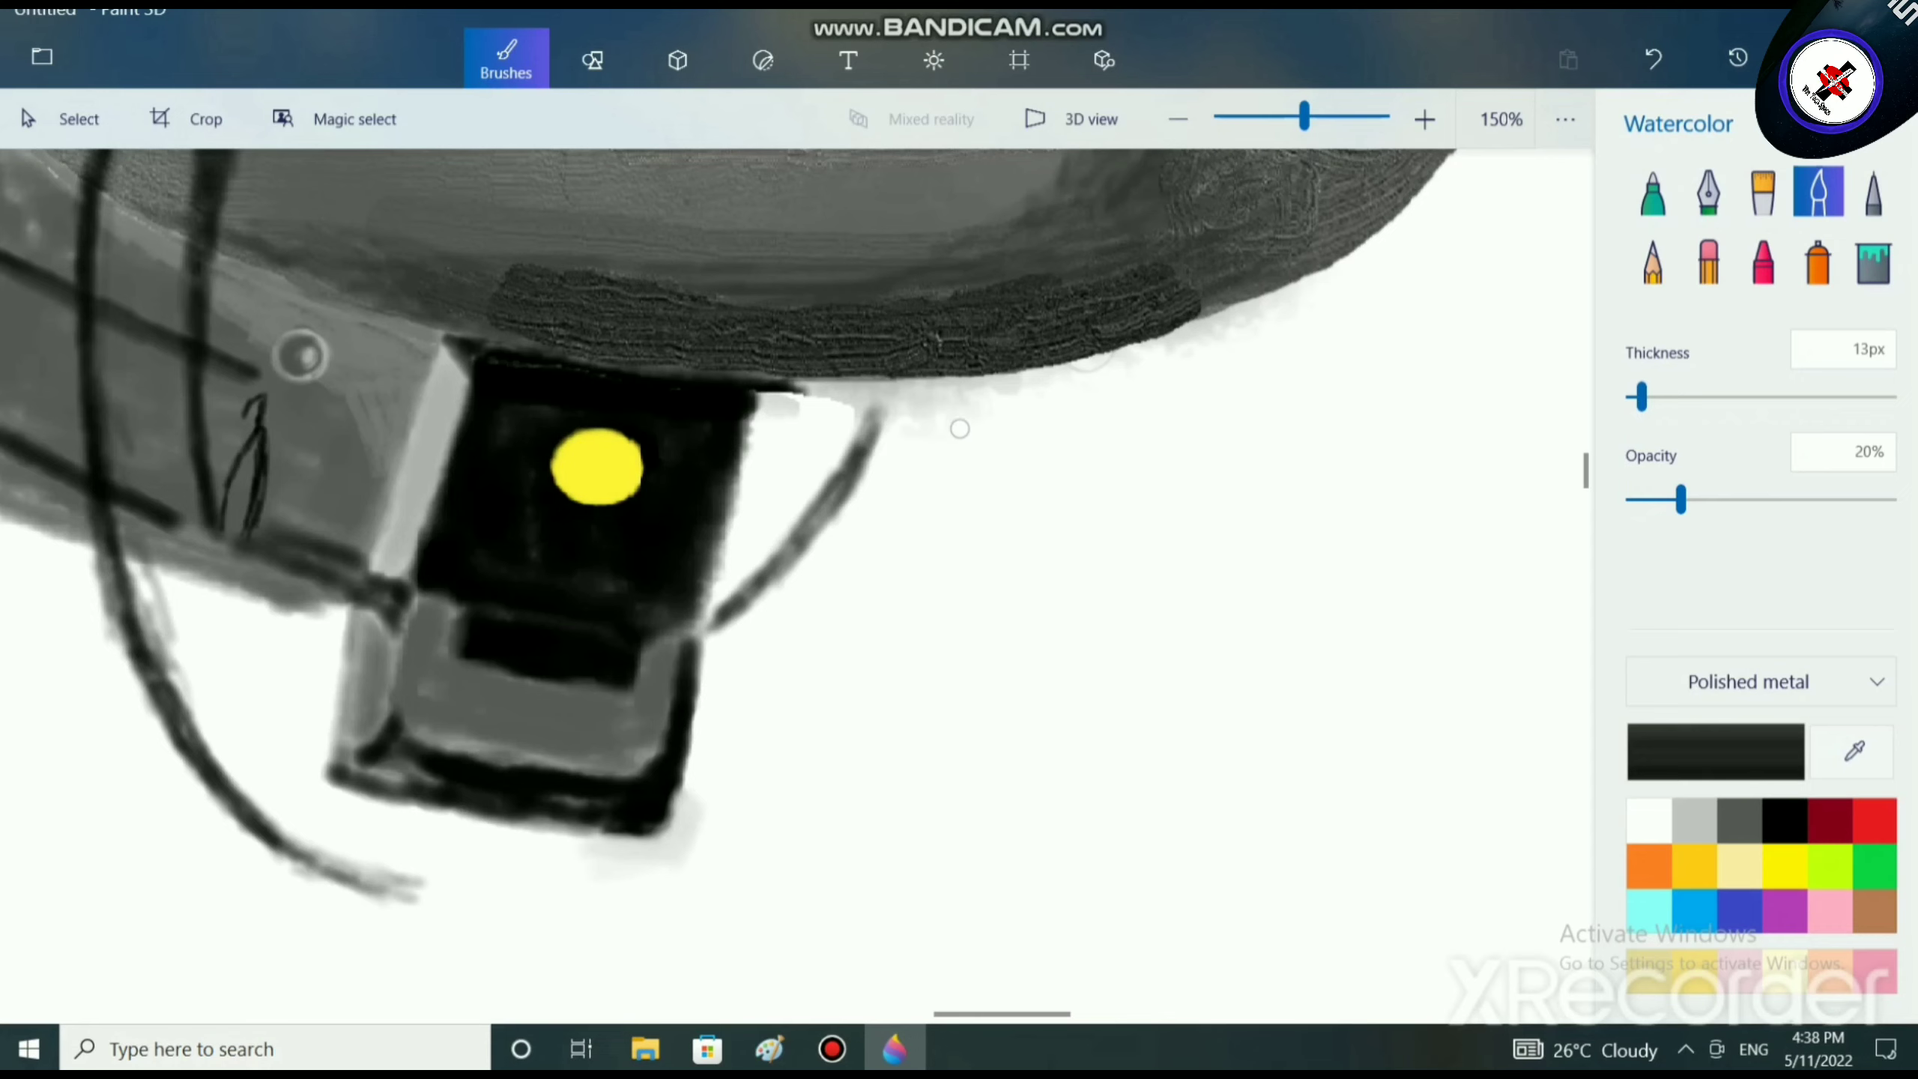
mouse_move(959, 429)
mouse_down()
mouse_move(973, 393)
mouse_move(953, 487)
mouse_move(918, 566)
mouse_move(965, 423)
mouse_move(846, 691)
mouse_move(944, 431)
mouse_move(862, 646)
mouse_move(736, 827)
mouse_move(684, 862)
mouse_move(707, 873)
mouse_move(616, 899)
mouse_move(709, 846)
mouse_move(820, 714)
mouse_move(691, 857)
mouse_move(604, 903)
mouse_move(850, 687)
mouse_move(947, 412)
mouse_move(927, 525)
mouse_up()
mouse_move(867, 403)
mouse_down()
mouse_move(830, 500)
mouse_move(828, 457)
mouse_move(740, 594)
mouse_move(841, 412)
mouse_move(812, 495)
mouse_move(792, 493)
mouse_move(838, 412)
mouse_up()
scroll(1078, 698, down, 2)
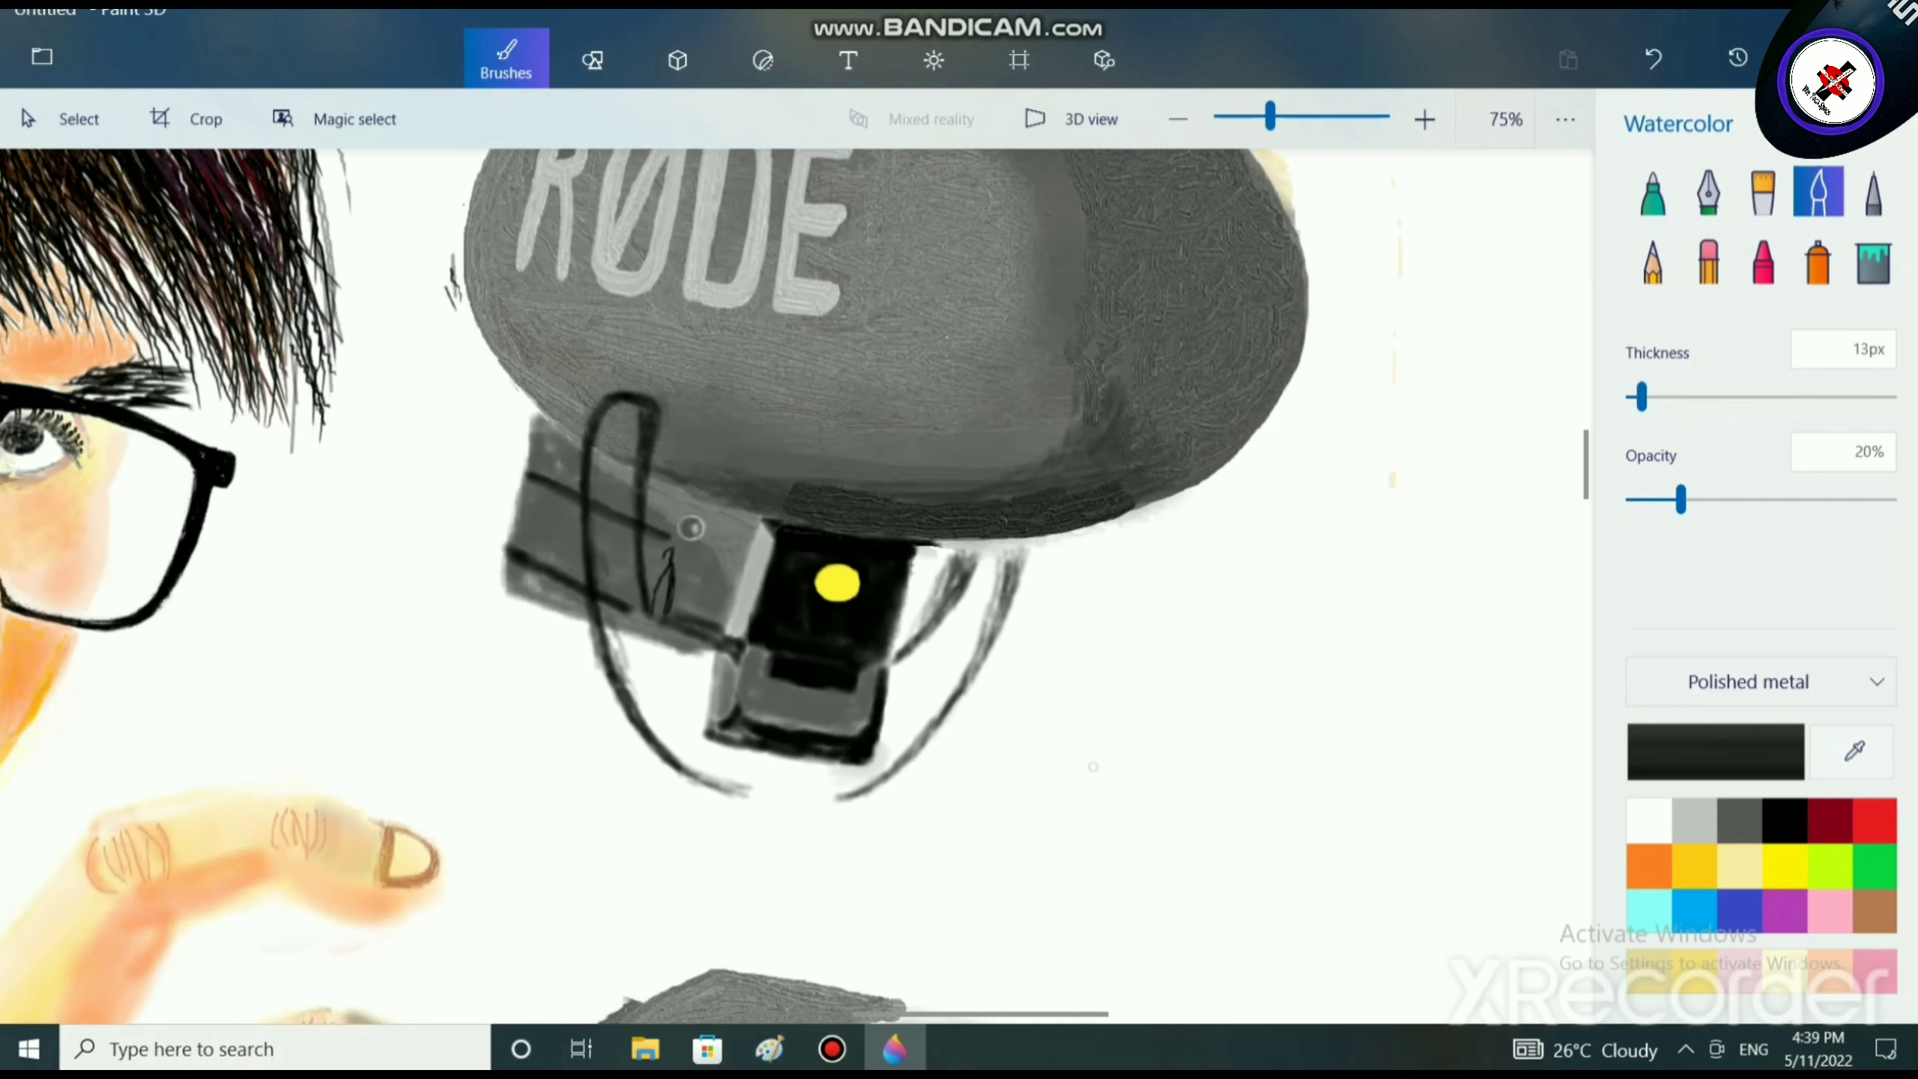
Paint a light grey highlight along the outer edge of the black loop's rounded end and upper side.
scroll(1093, 766, down, 3)
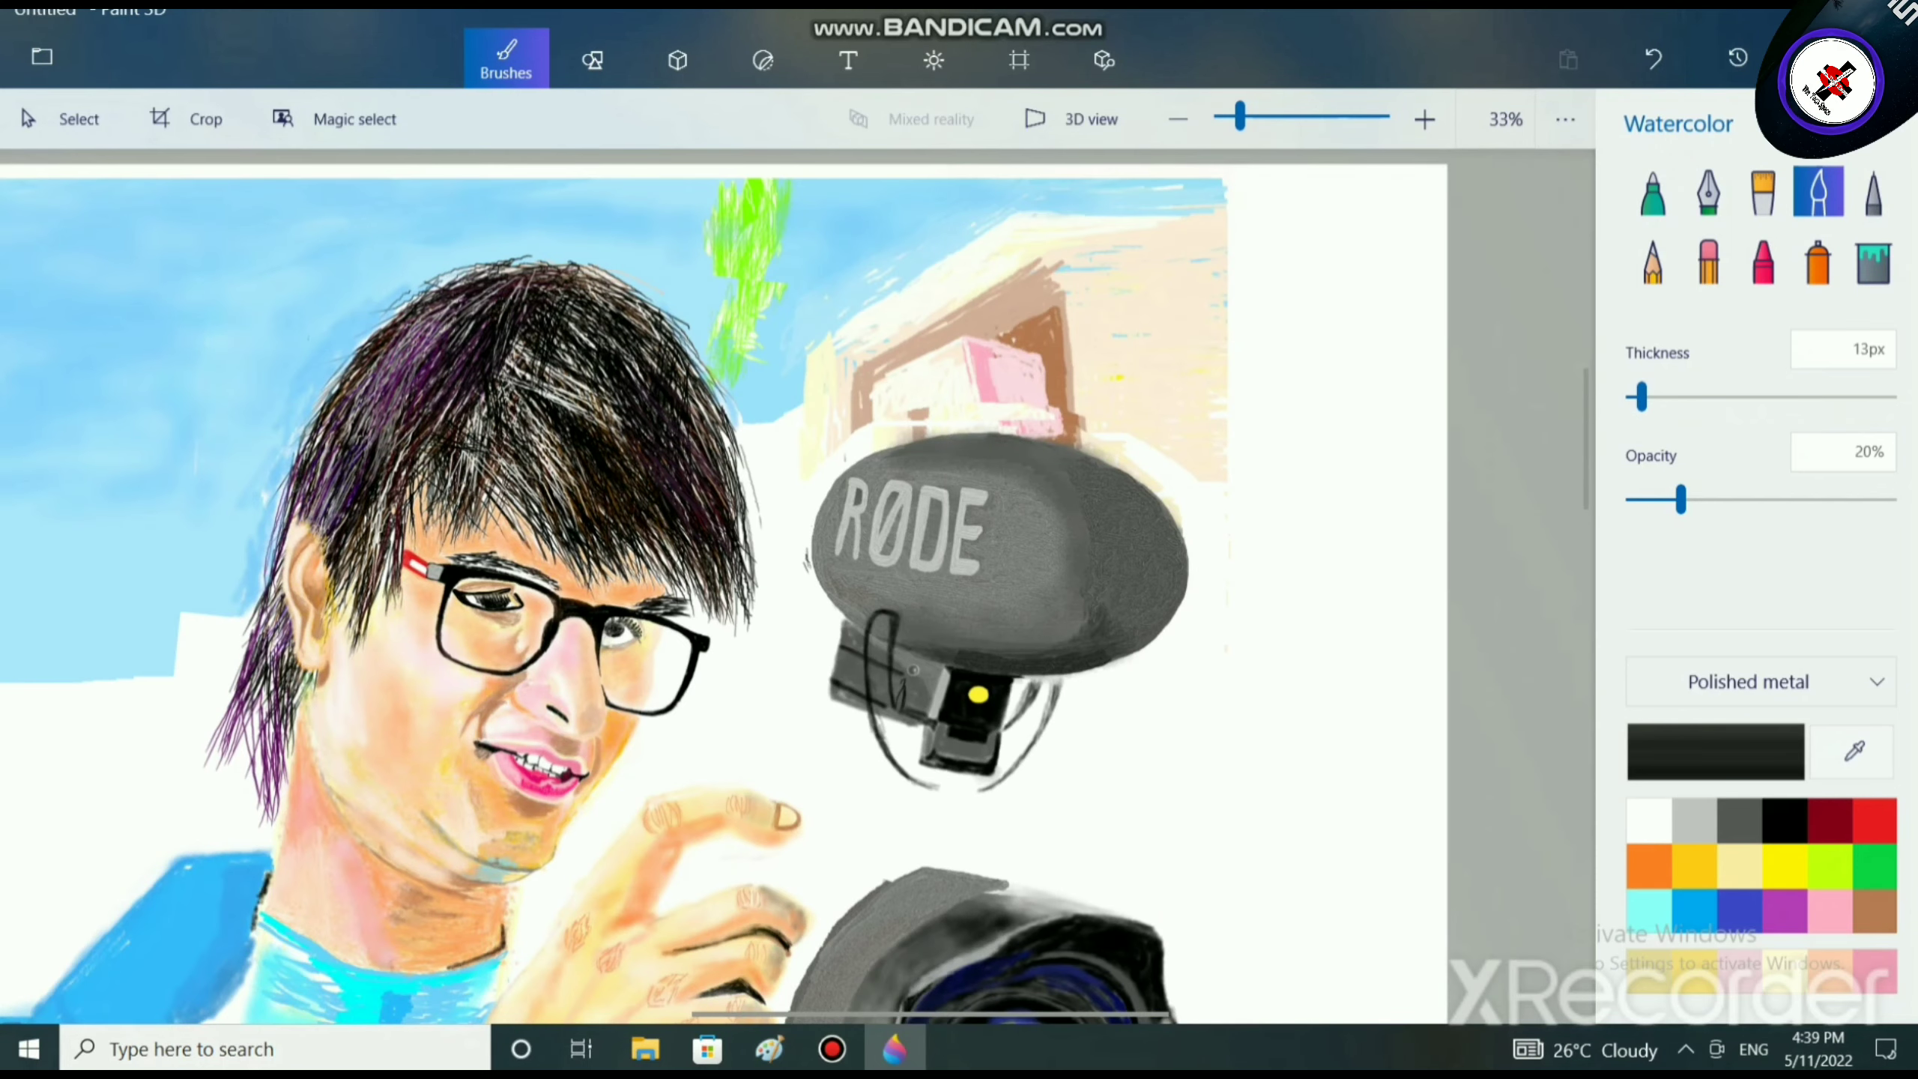
scroll(1092, 766, down, 3)
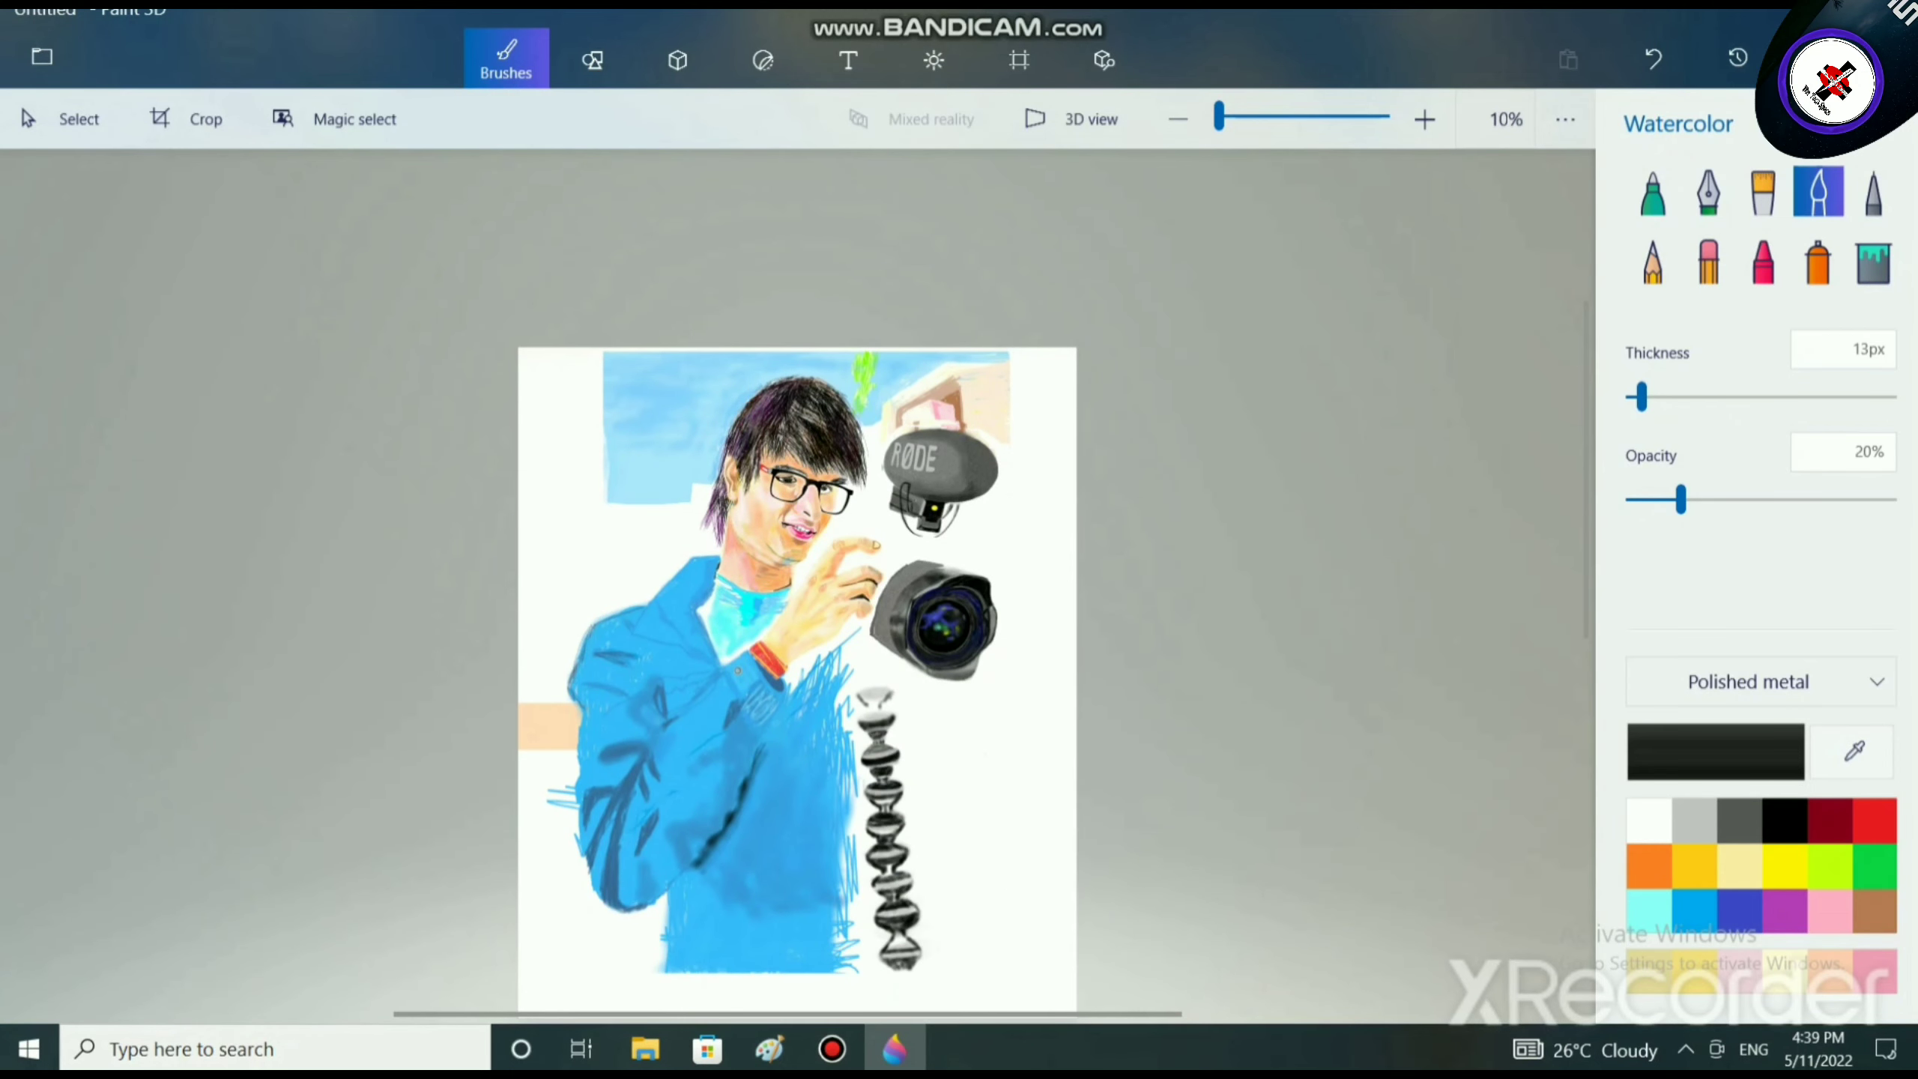
scroll(728, 292, up, 5)
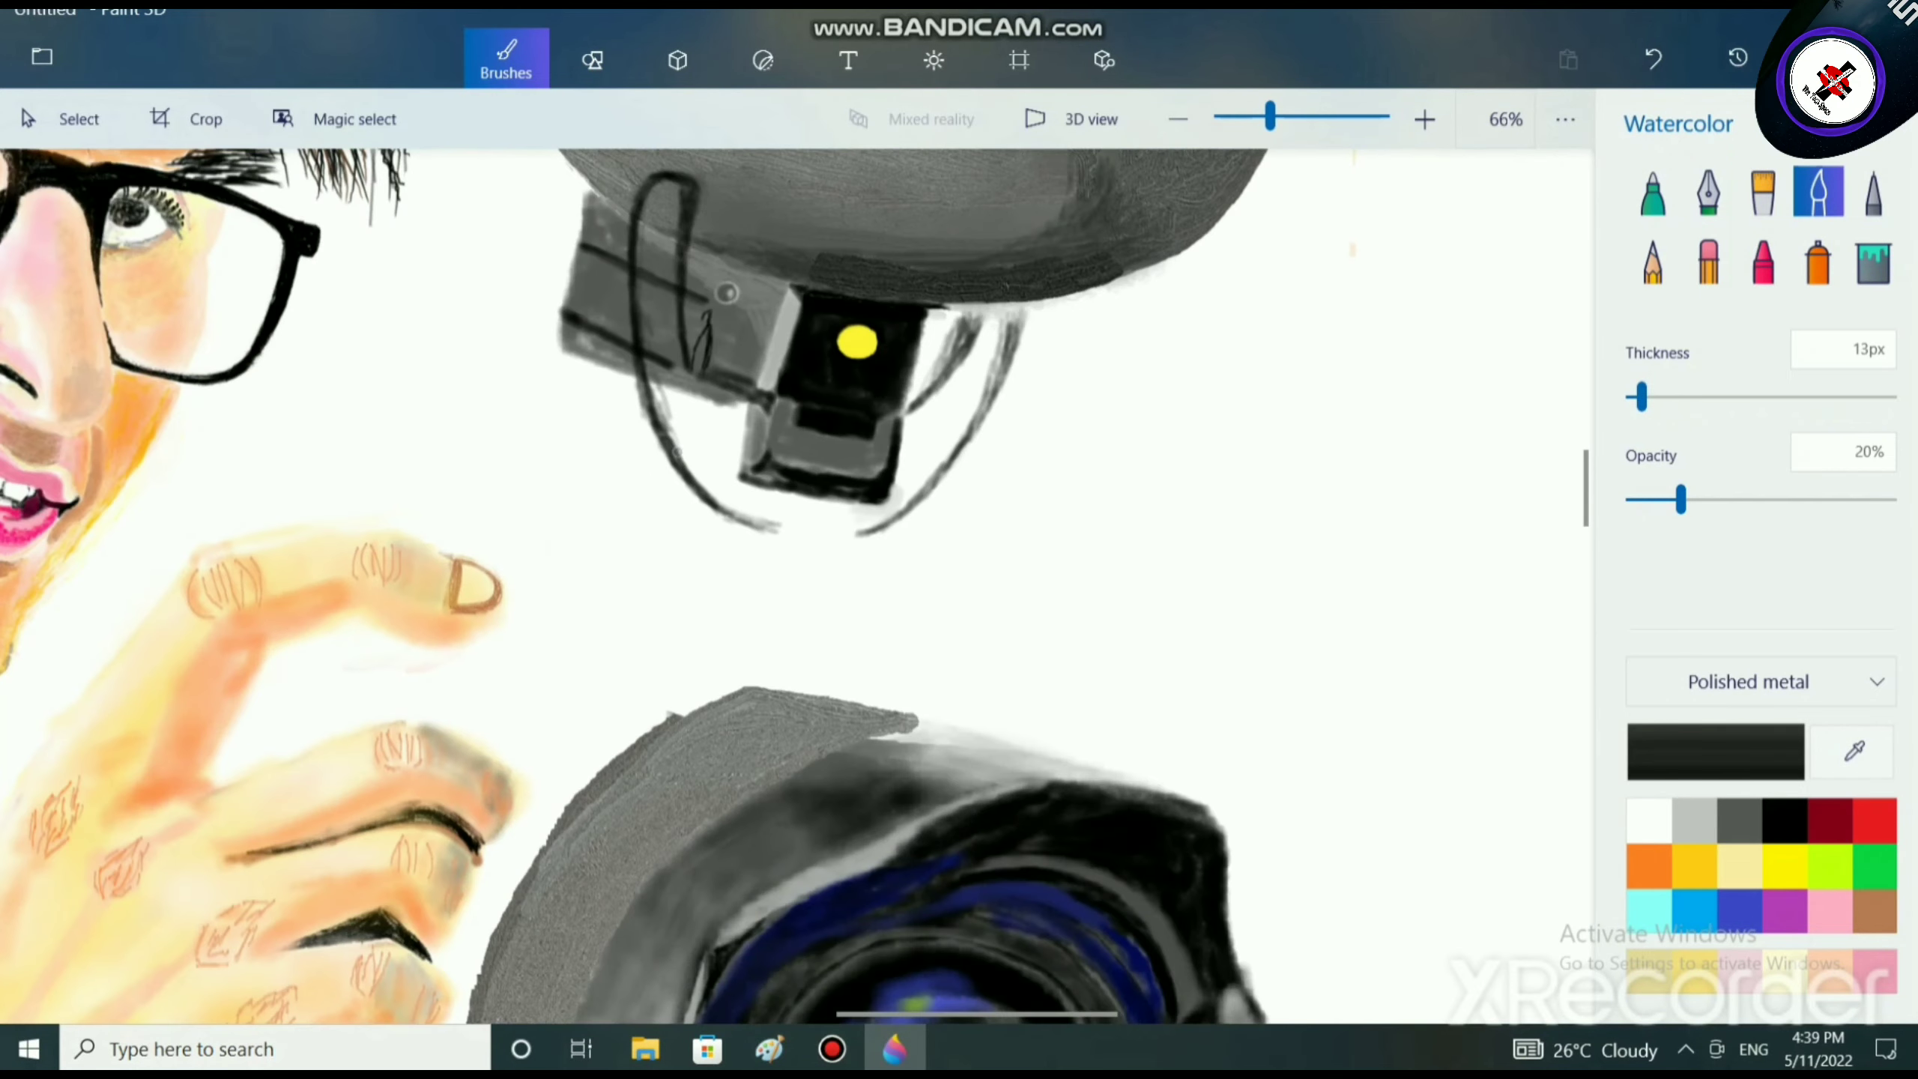
scroll(727, 292, up, 2)
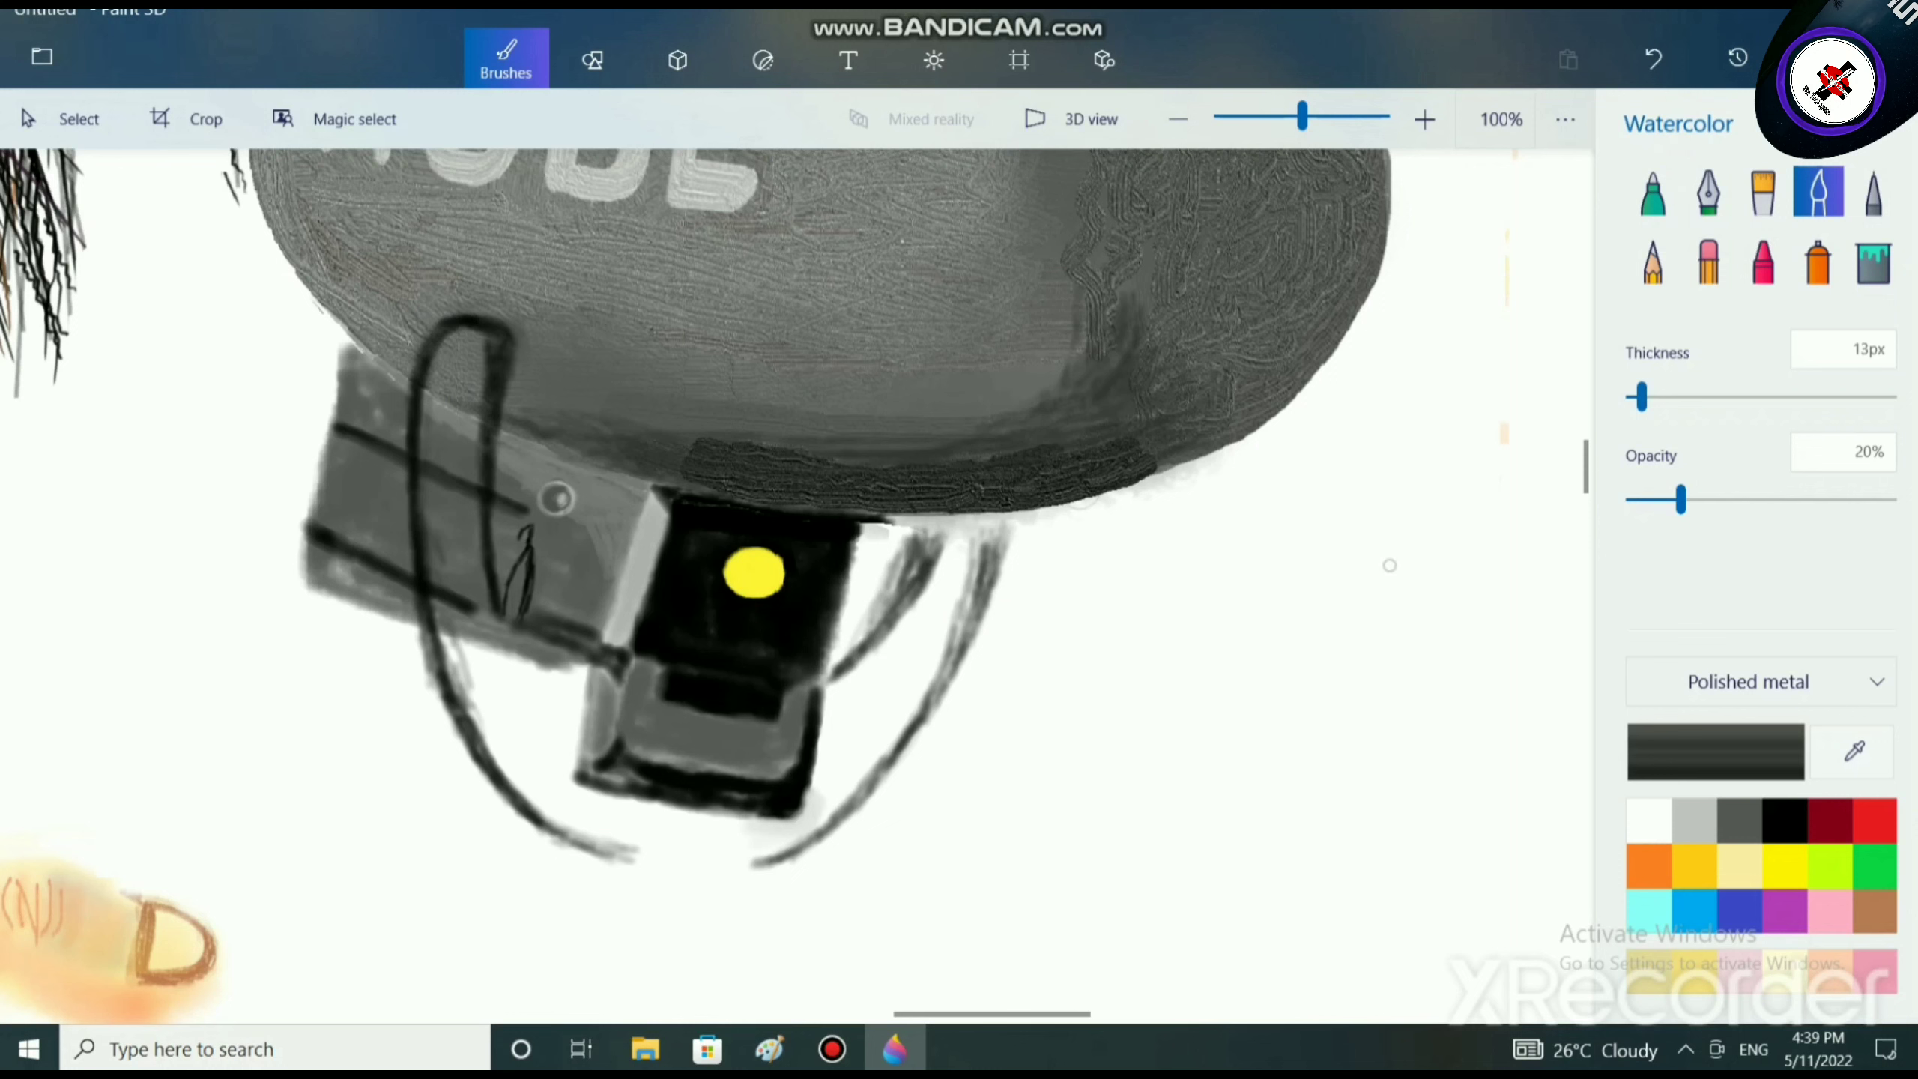
scroll(557, 499, up, 1)
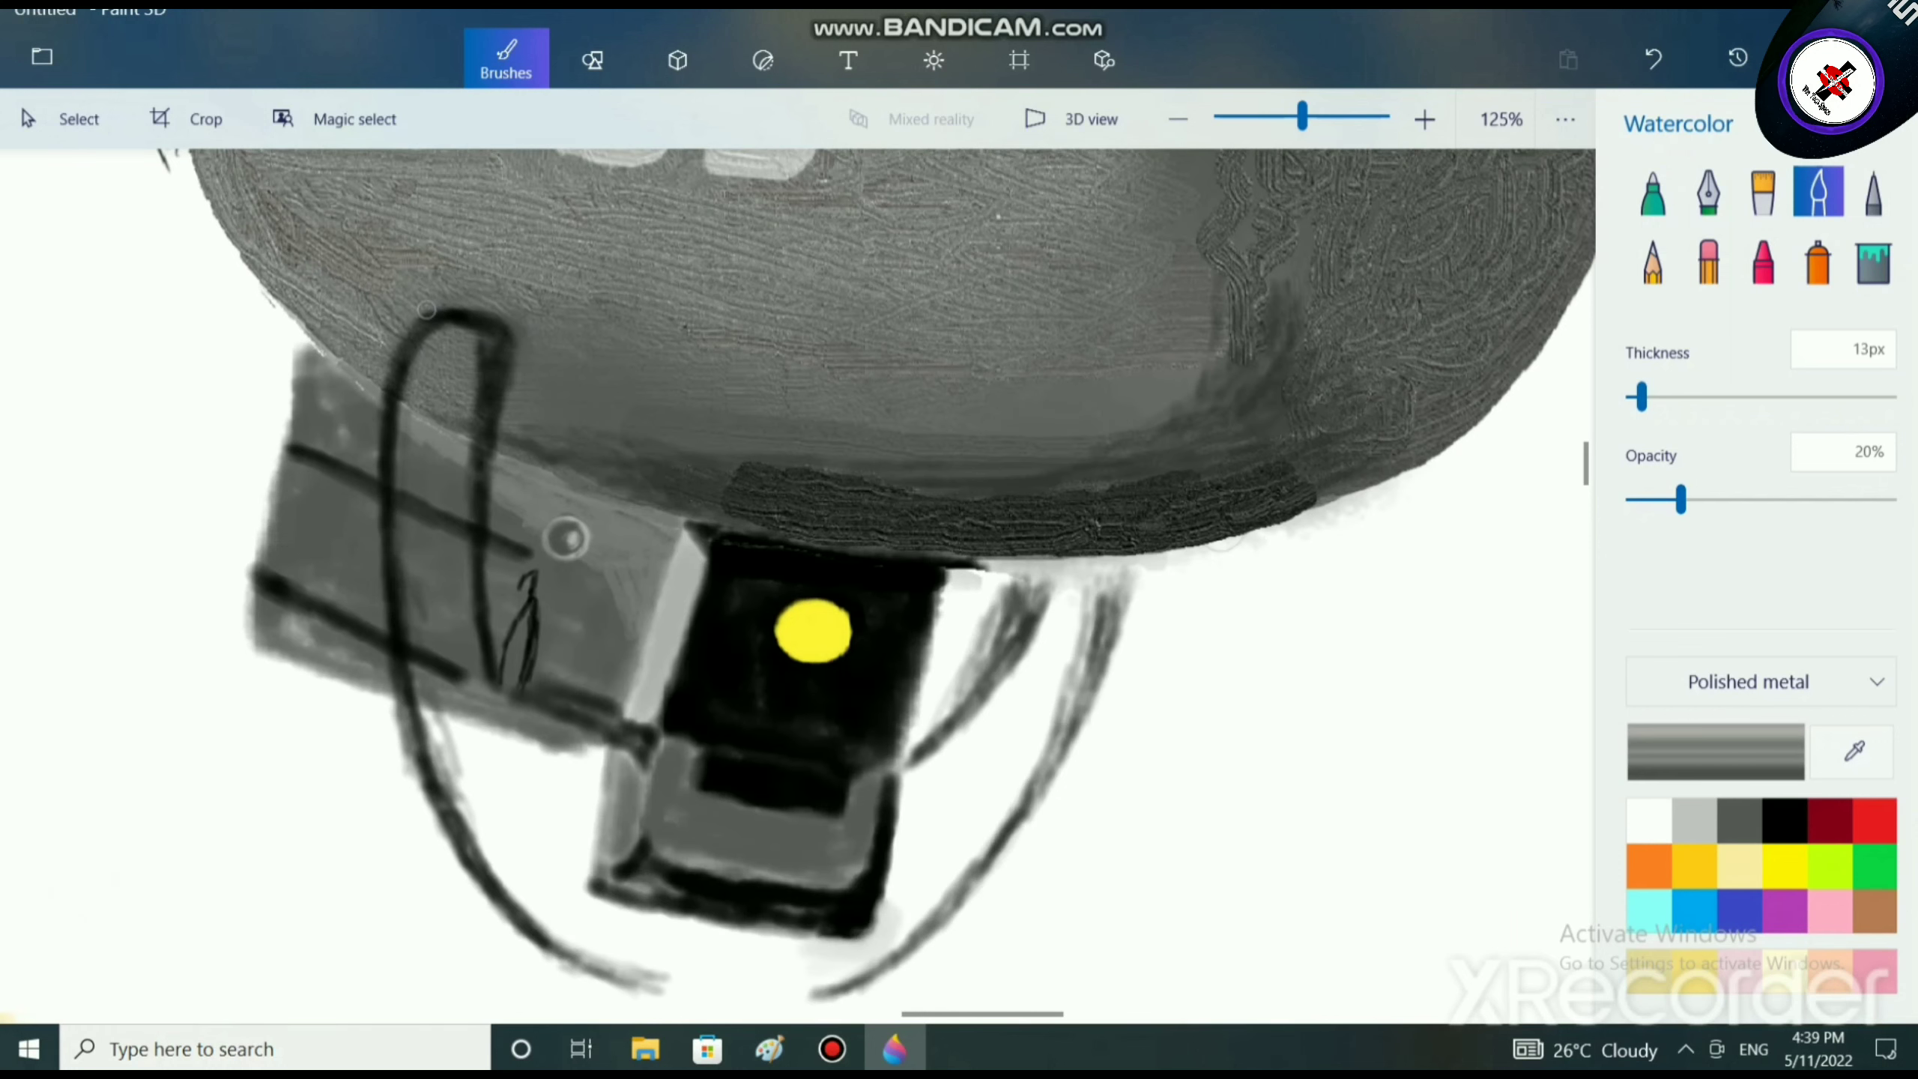
key(ctrl+z)
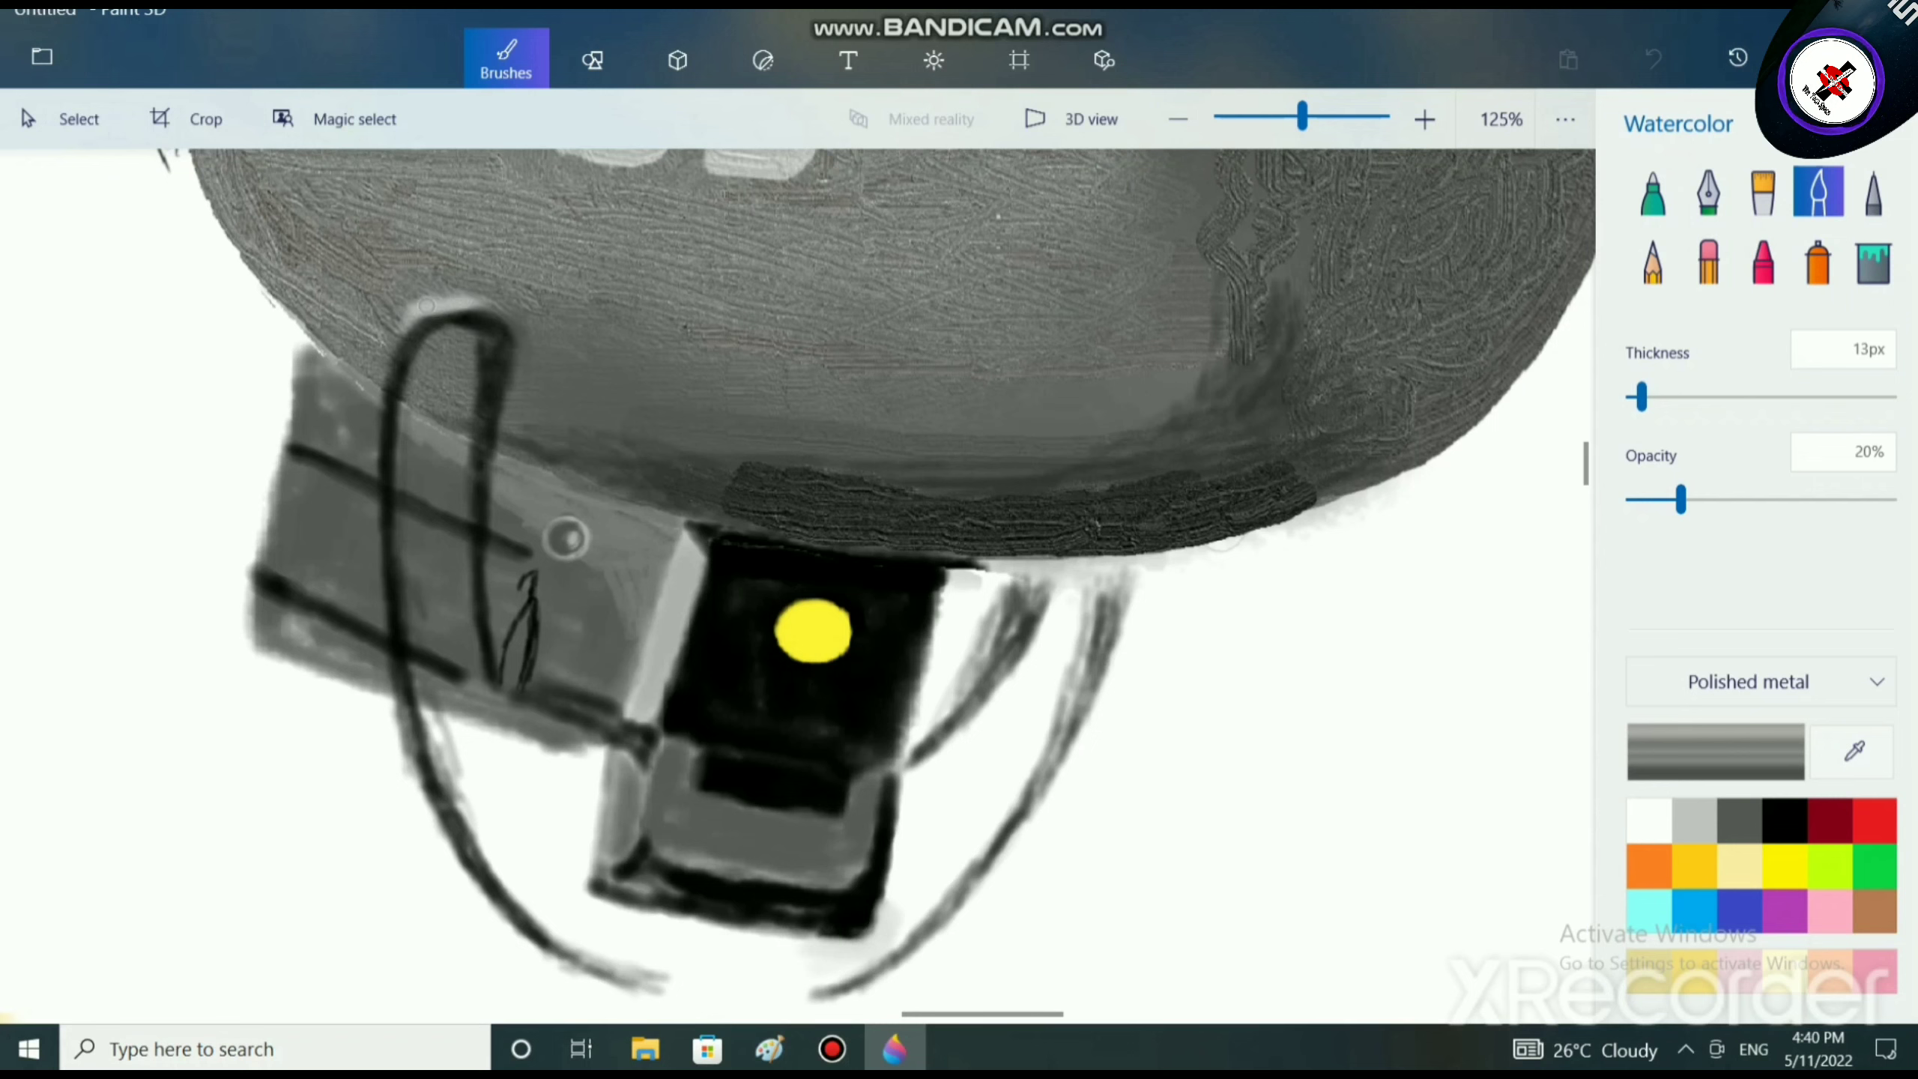
mouse_move(383, 349)
mouse_down()
mouse_move(371, 430)
mouse_move(374, 398)
mouse_up()
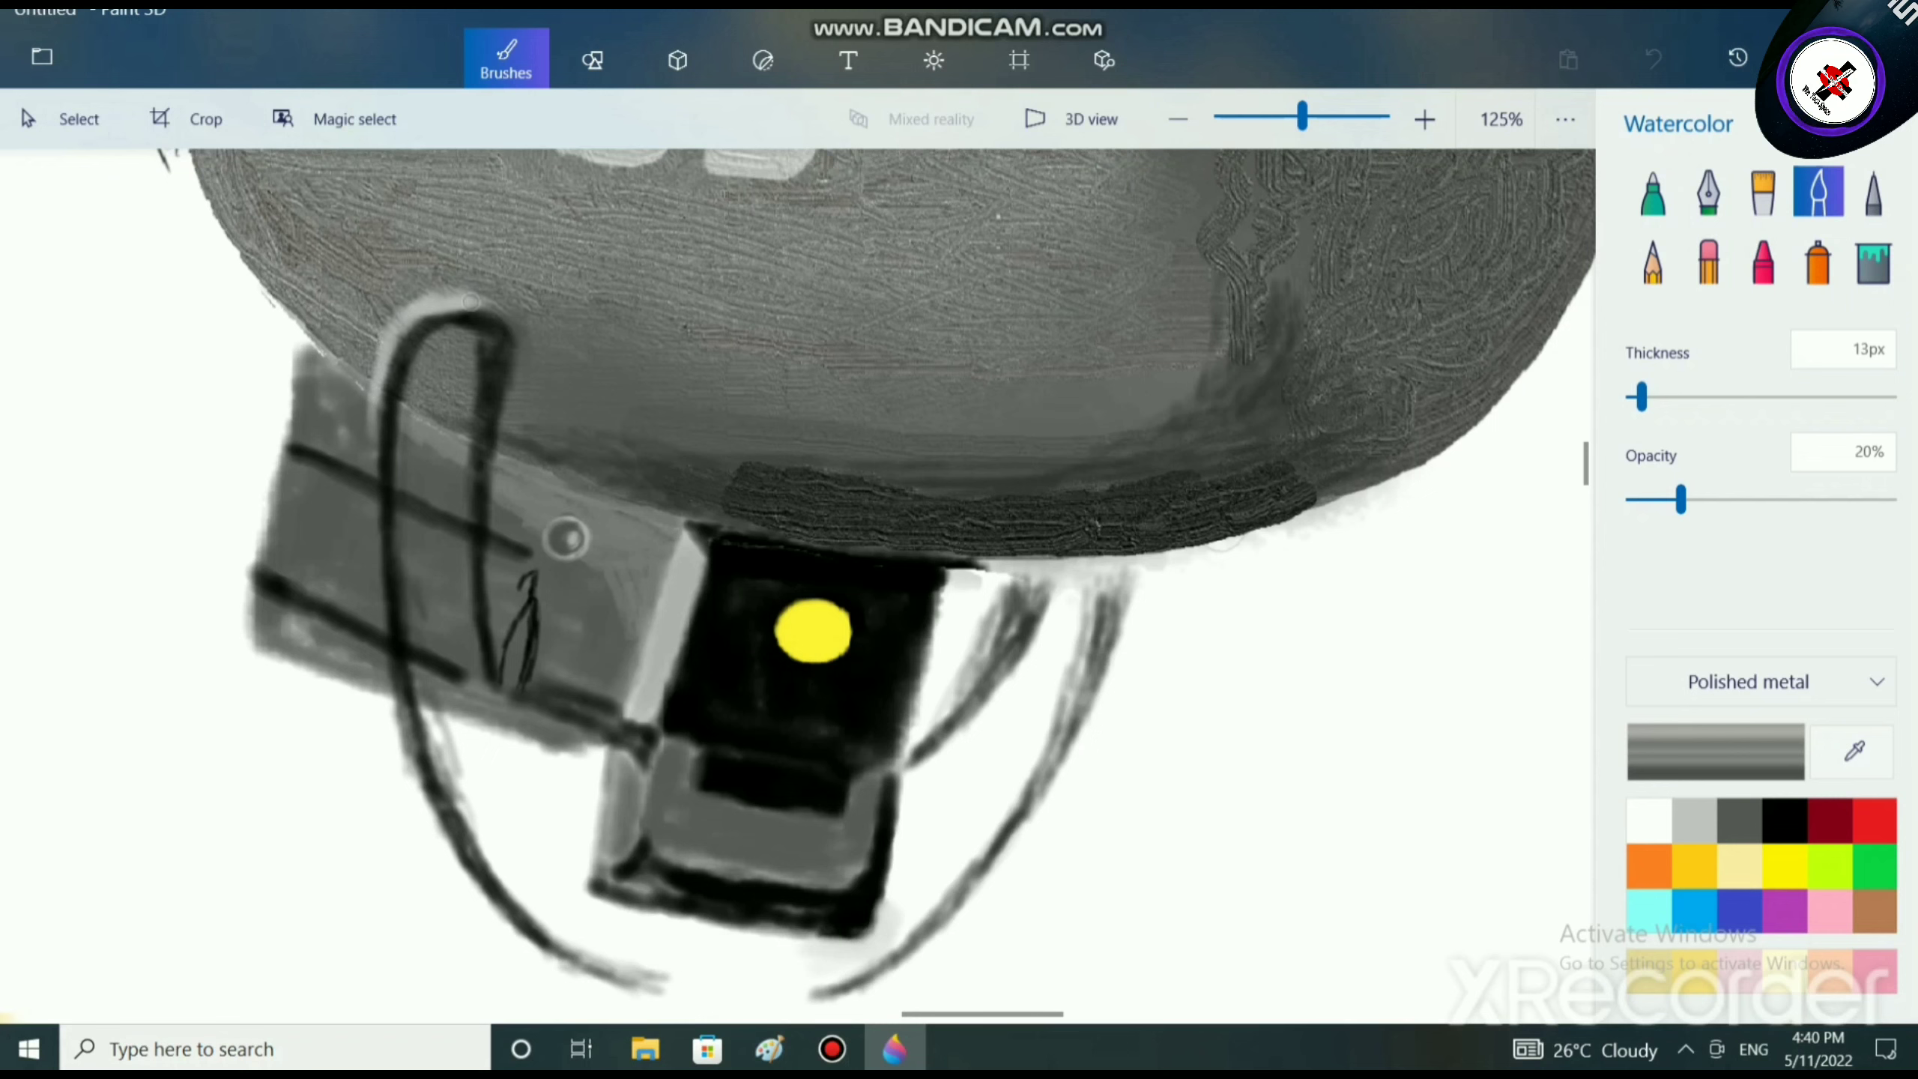
mouse_move(376, 352)
mouse_down()
mouse_move(373, 611)
mouse_move(361, 517)
mouse_move(360, 540)
mouse_move(377, 640)
mouse_move(364, 474)
mouse_up()
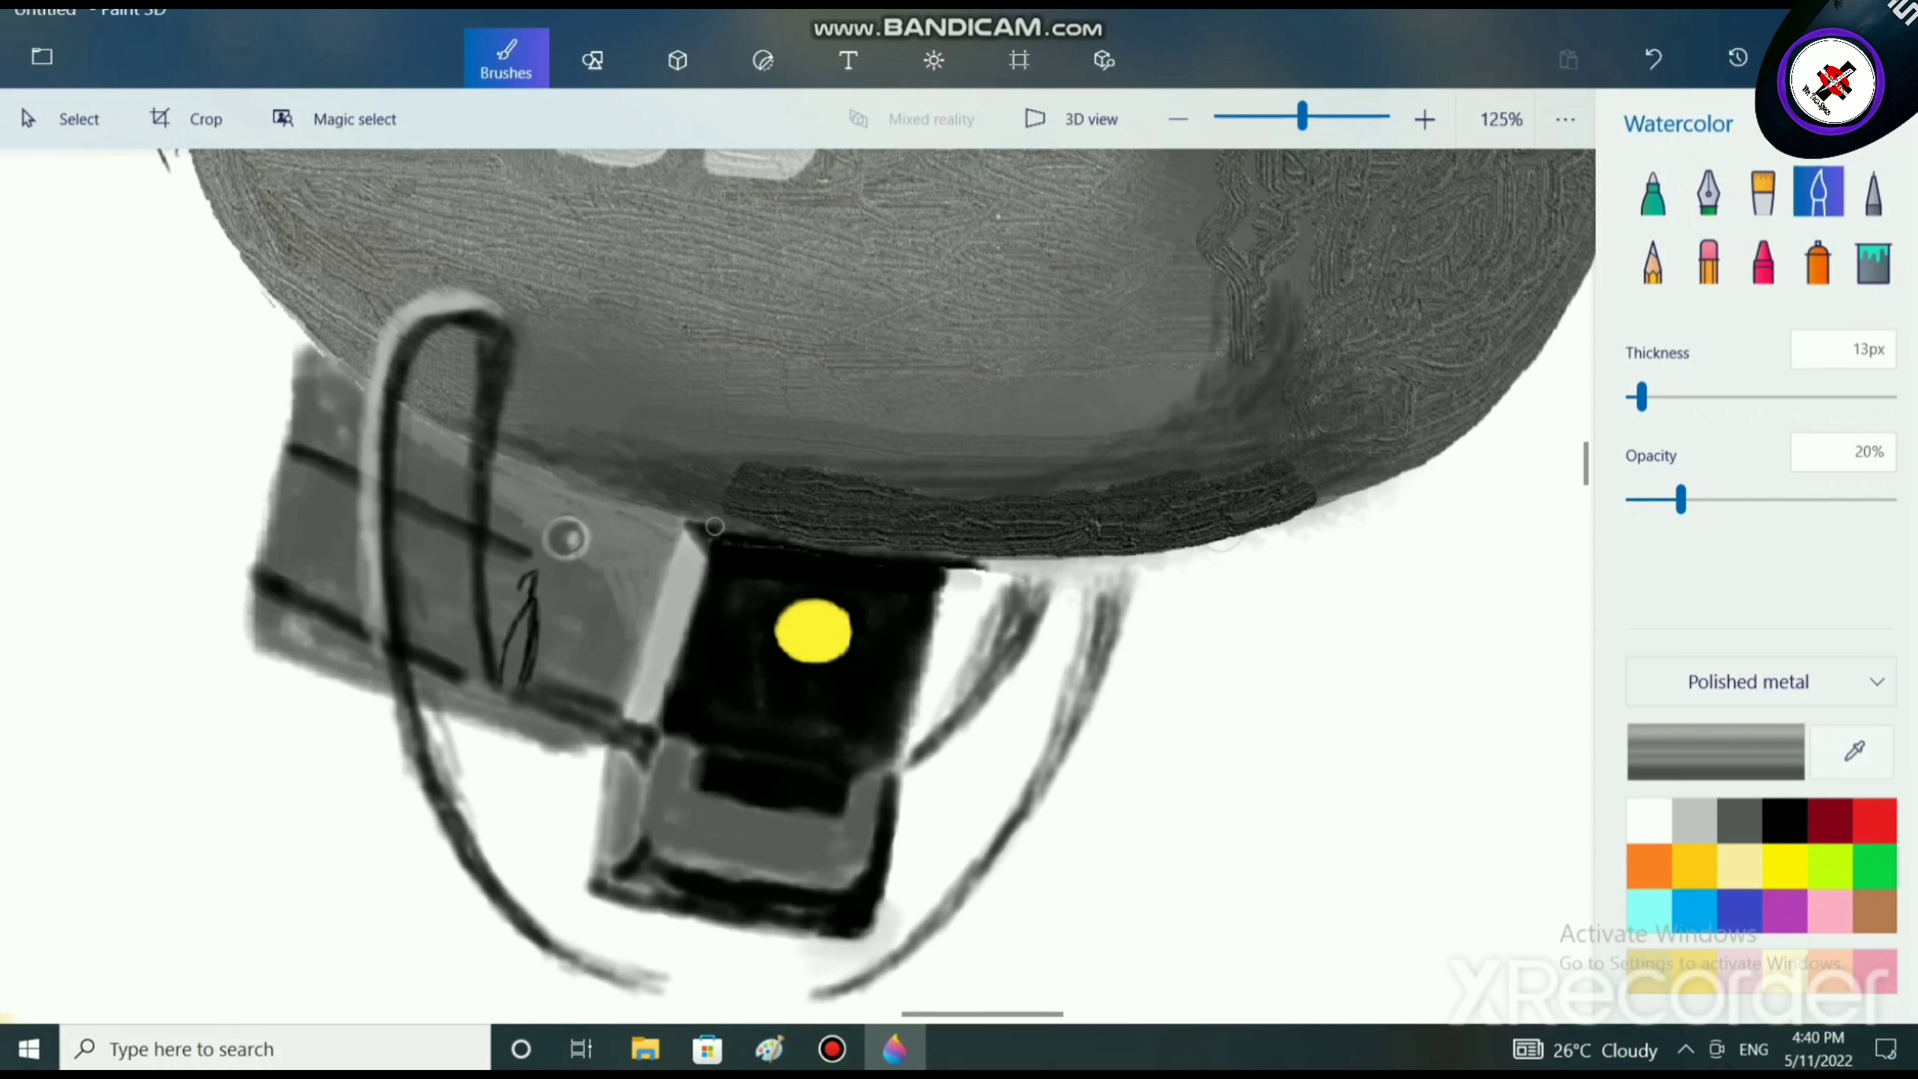
scroll(567, 538, down, 5)
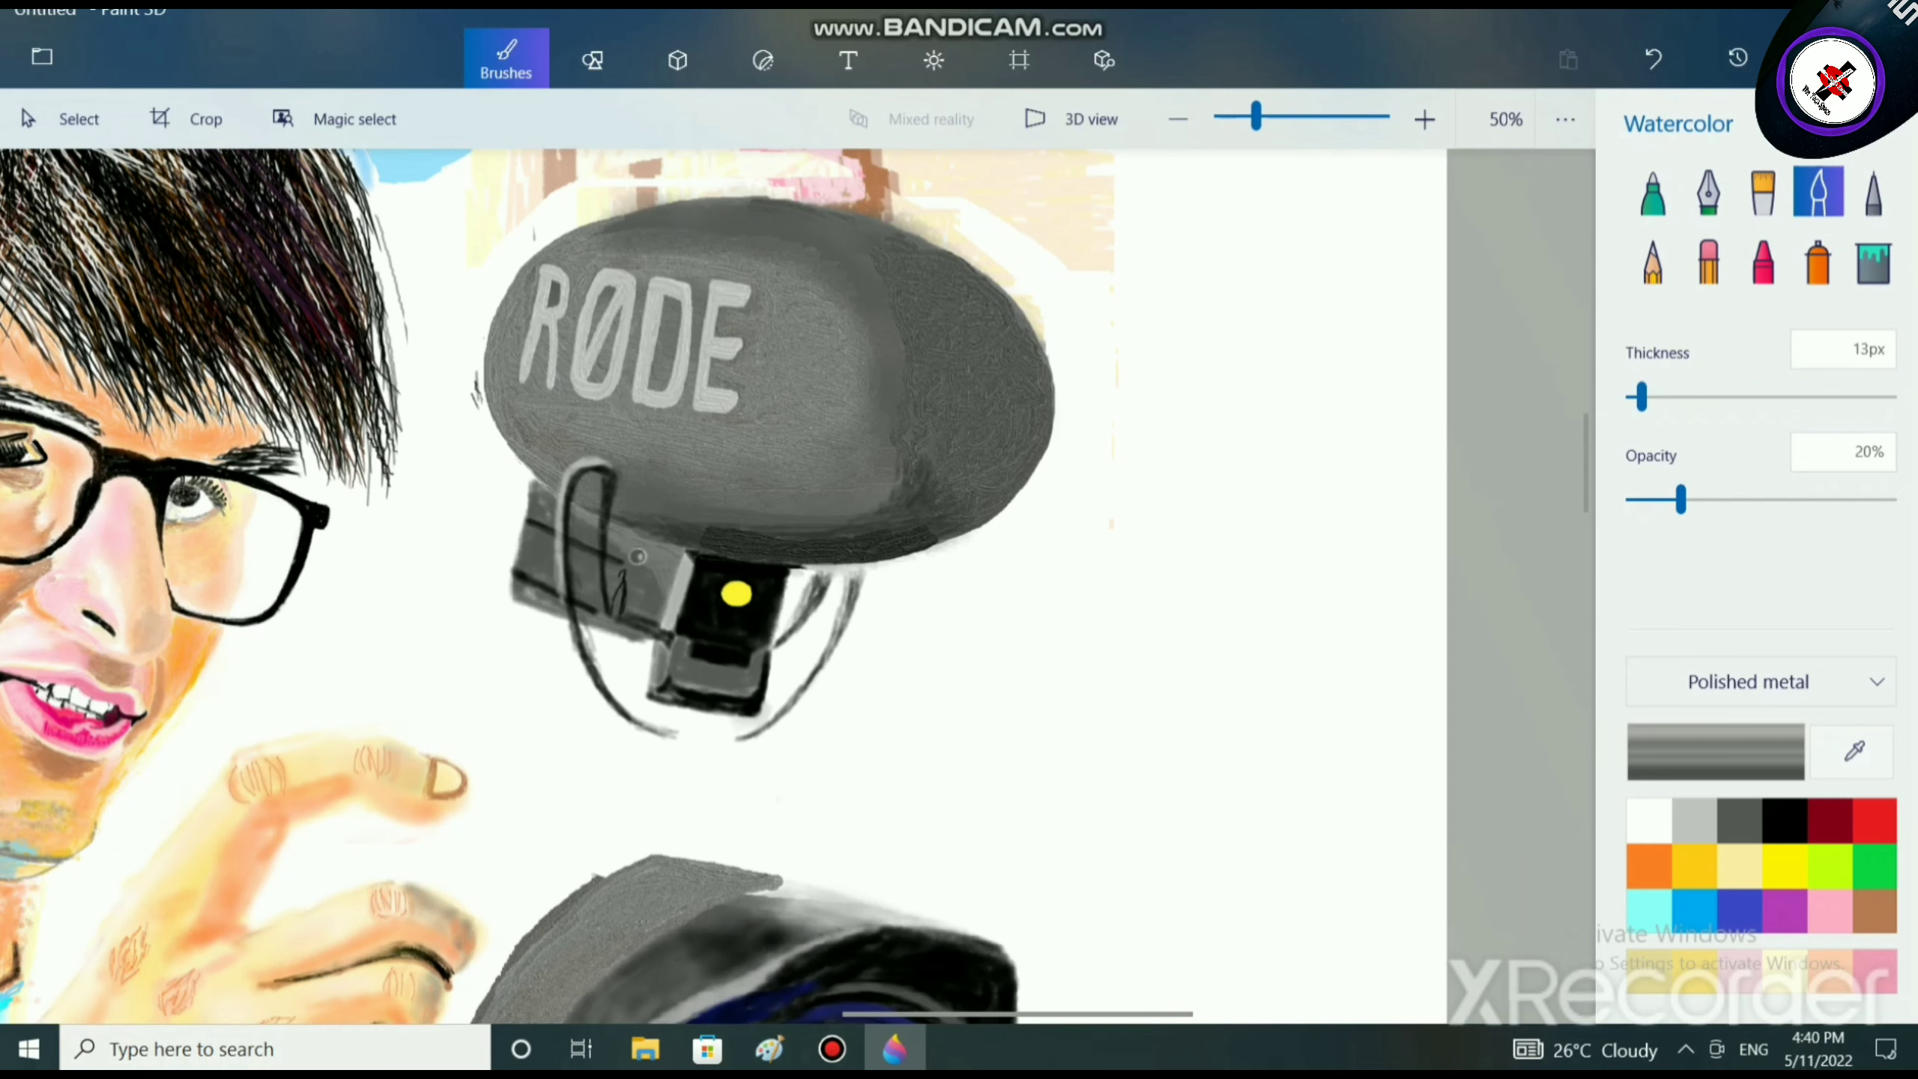